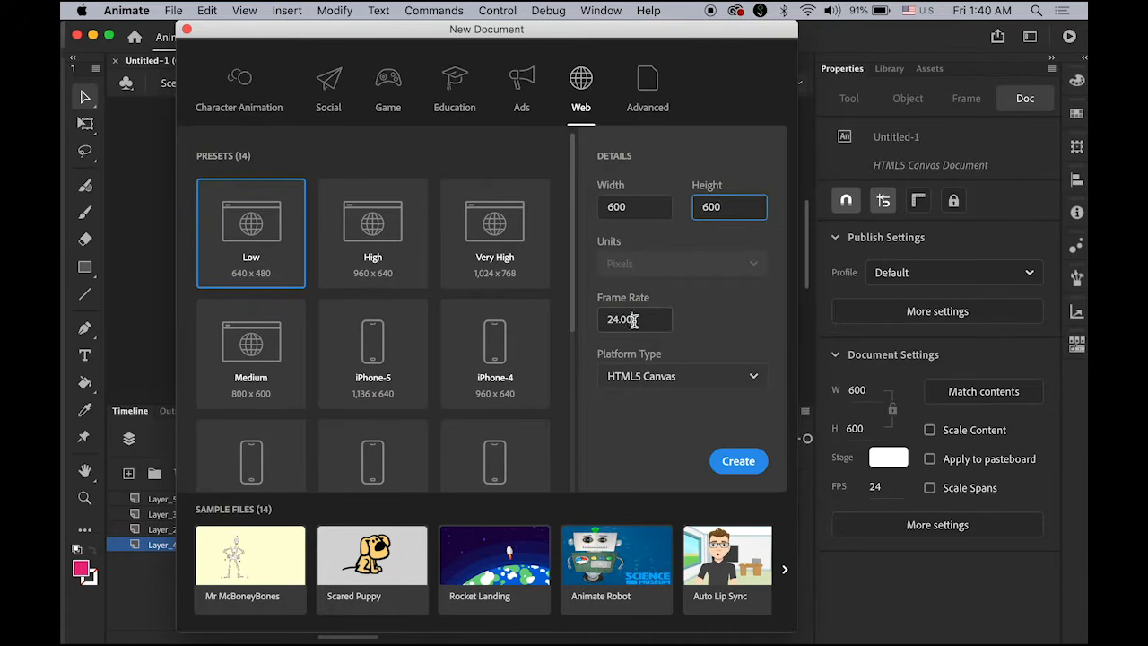
# - Create a 600 × 600 pixel HTML5 Canvas web document at 24 fps and show the whole stage
pyautogui.moveTo(633, 319); pyautogui.dragTo(554, 328)
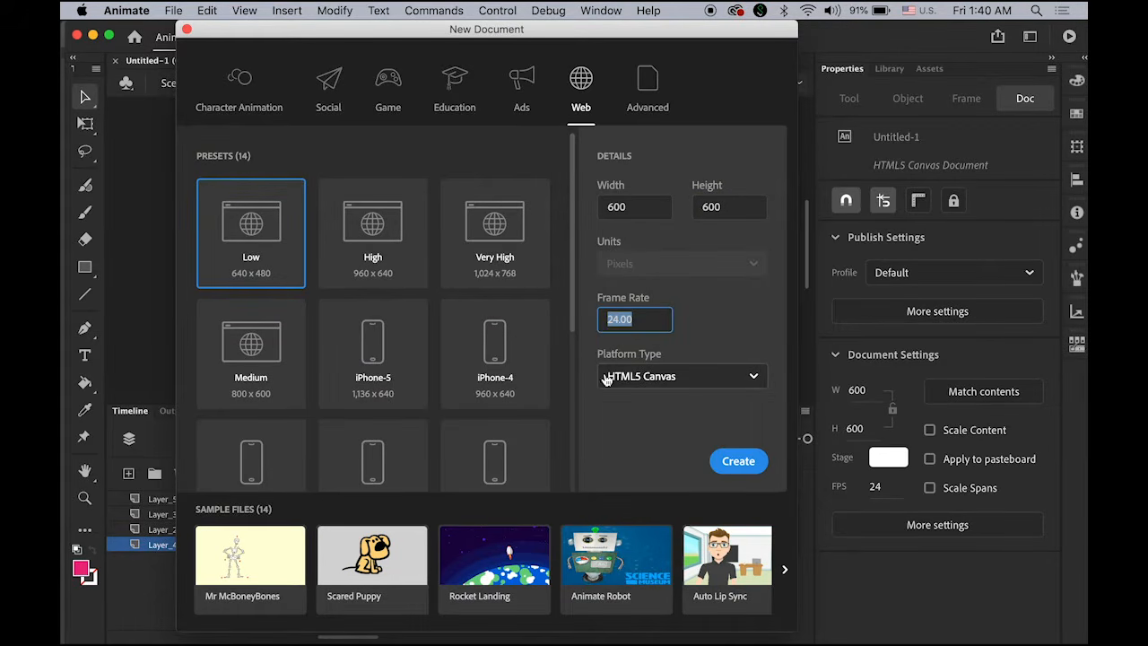
pyautogui.click(741, 463)
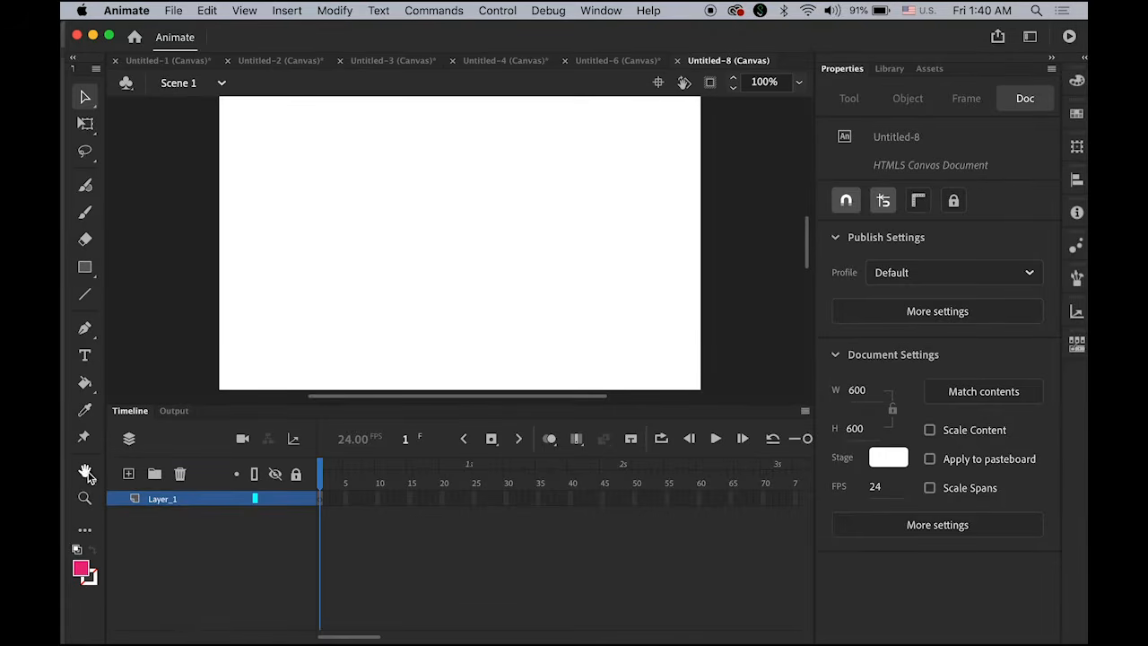
pyautogui.doubleClick(85, 474)
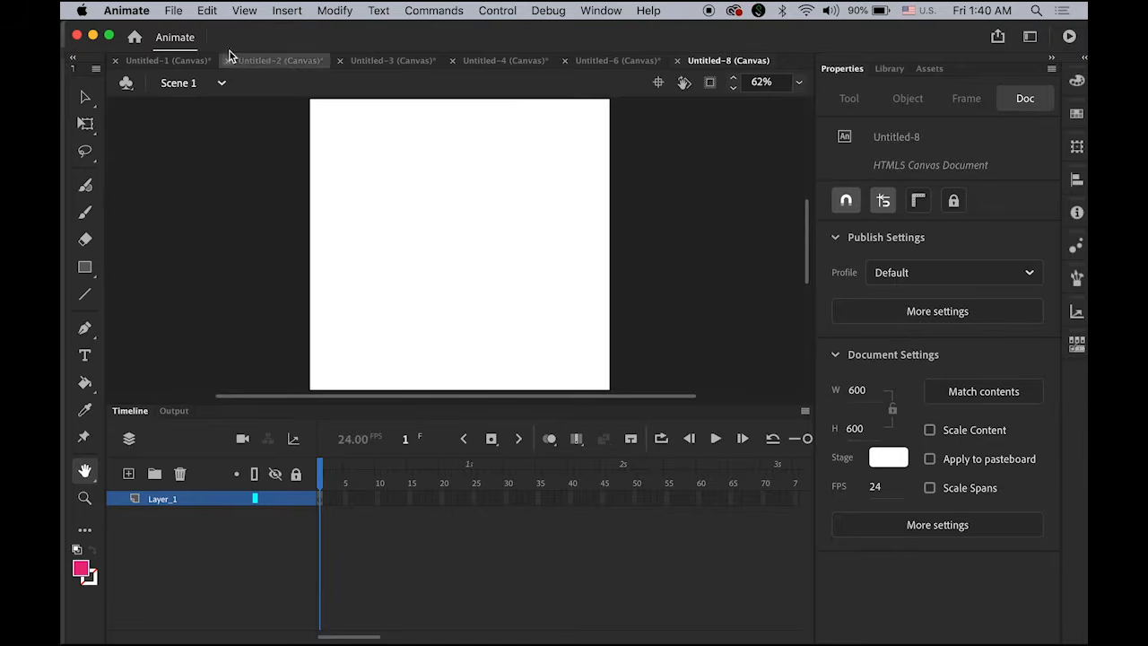
# - Import scailing.svg from the LogoSamples folder to the stage, with all paths in the same layer and frame
pyautogui.click(170, 10)
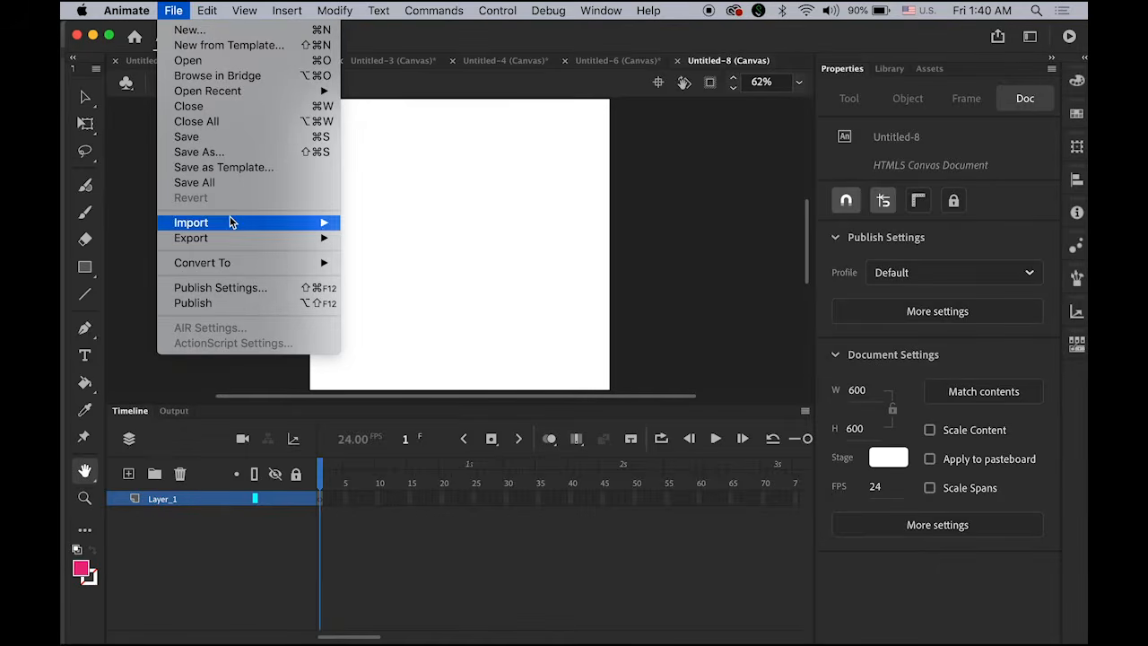
pyautogui.moveTo(231, 221)
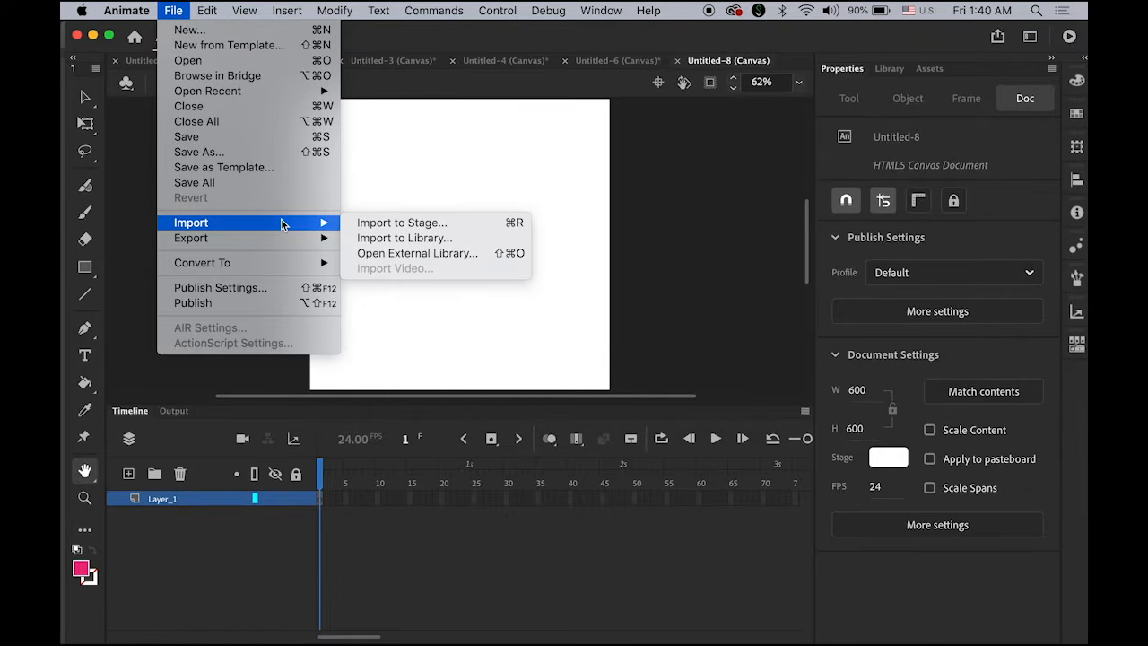
pyautogui.click(406, 222)
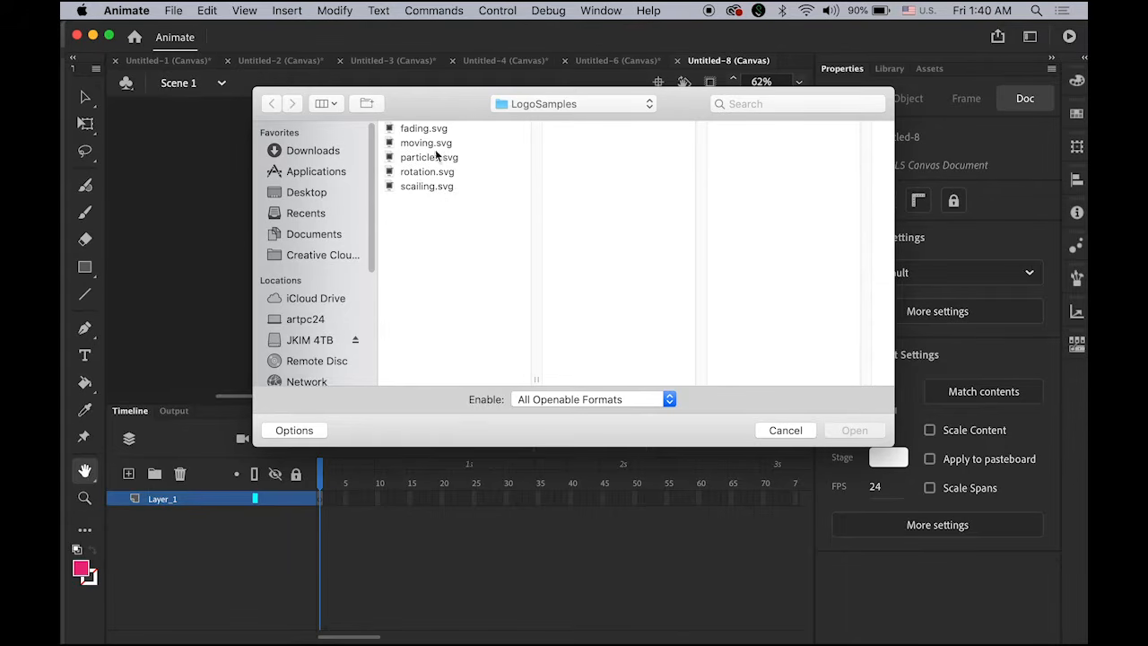
pyautogui.click(416, 186)
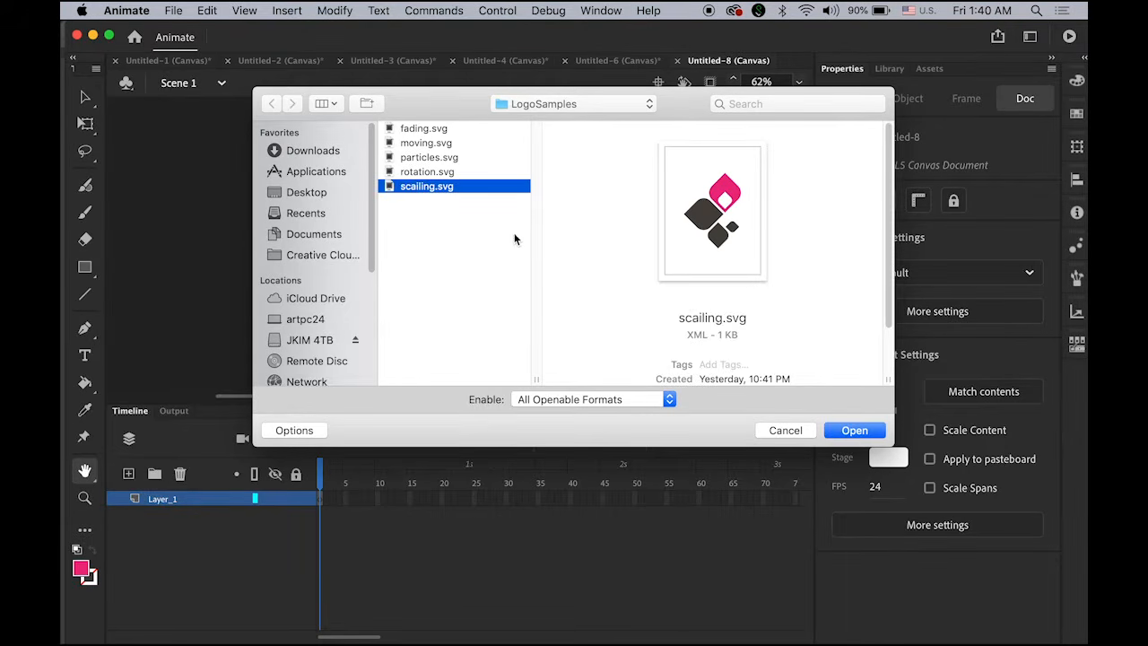
pyautogui.click(863, 431)
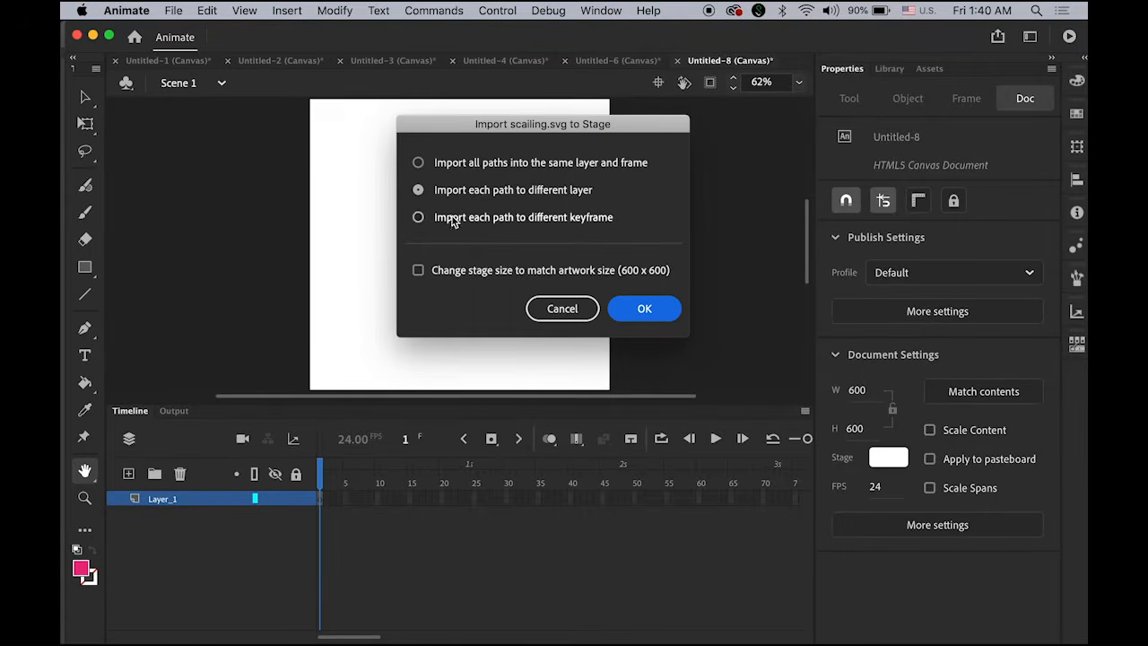
pyautogui.click(419, 164)
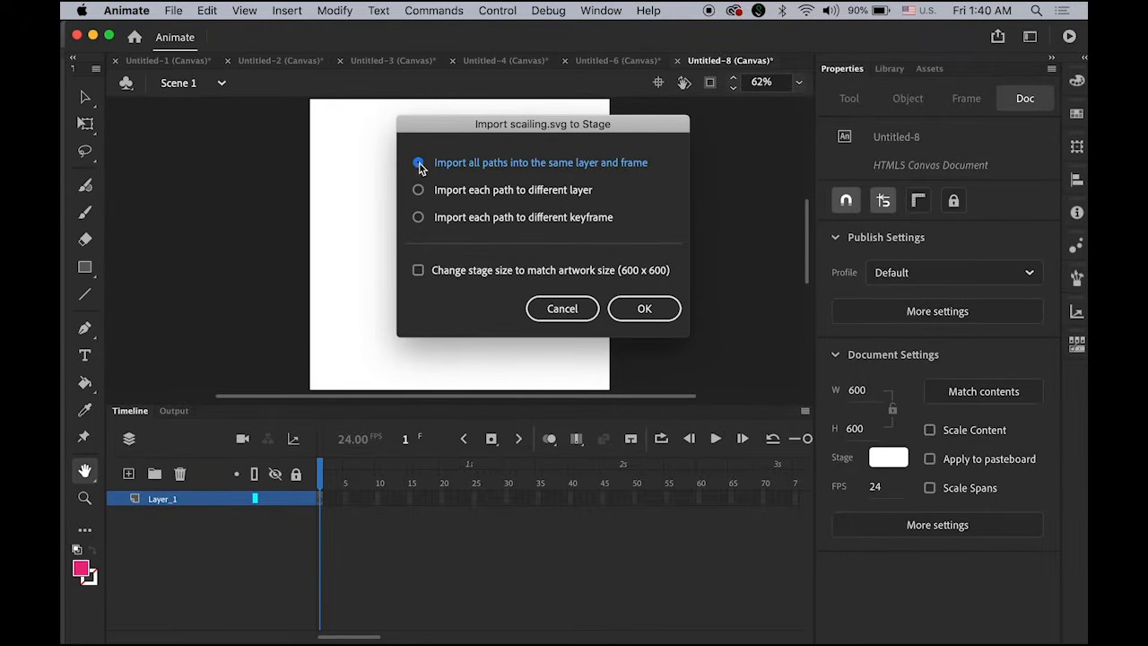
pyautogui.click(645, 310)
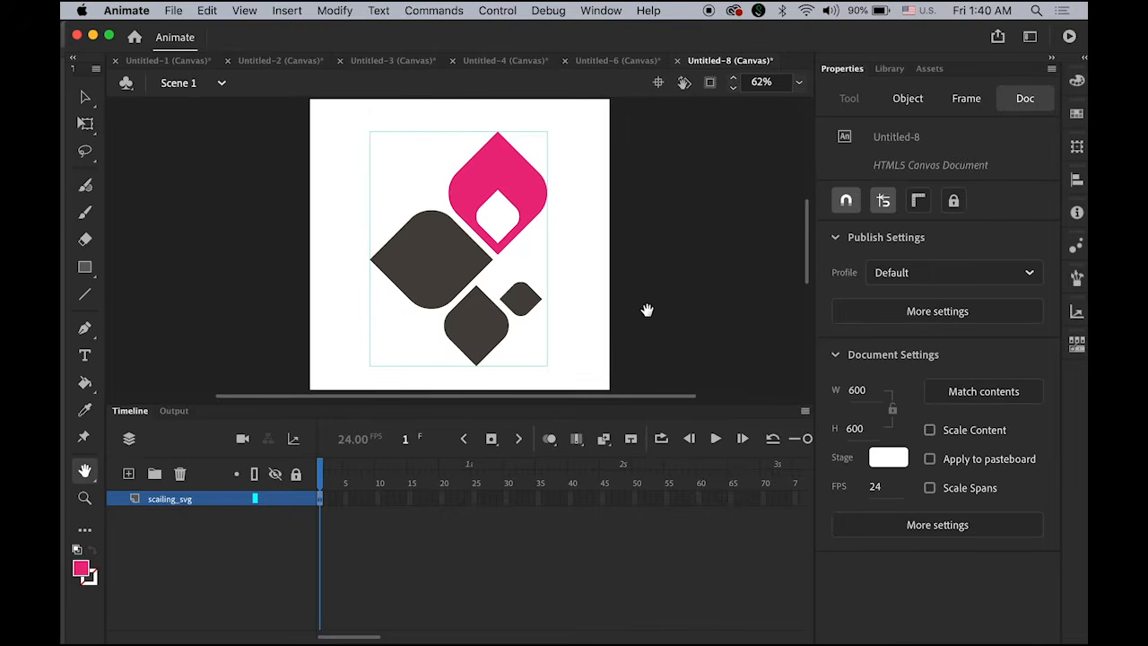
# - Break apart the imported logo group into separate drawing objects
pyautogui.click(85, 97)
pyautogui.click(250, 238)
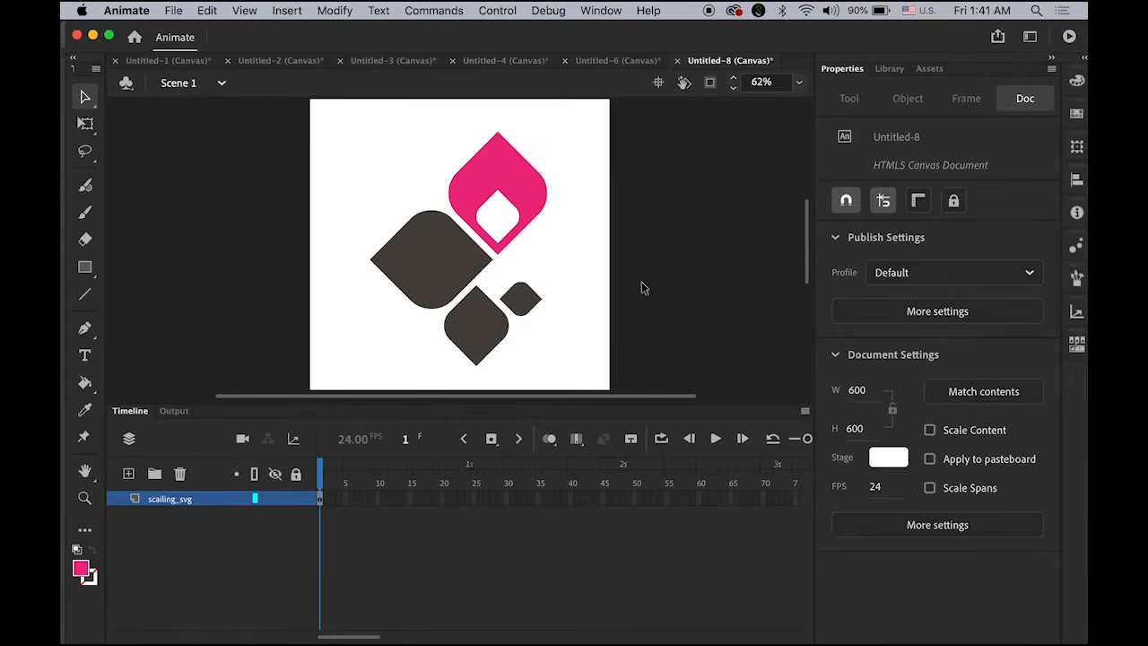
pyautogui.click(525, 196)
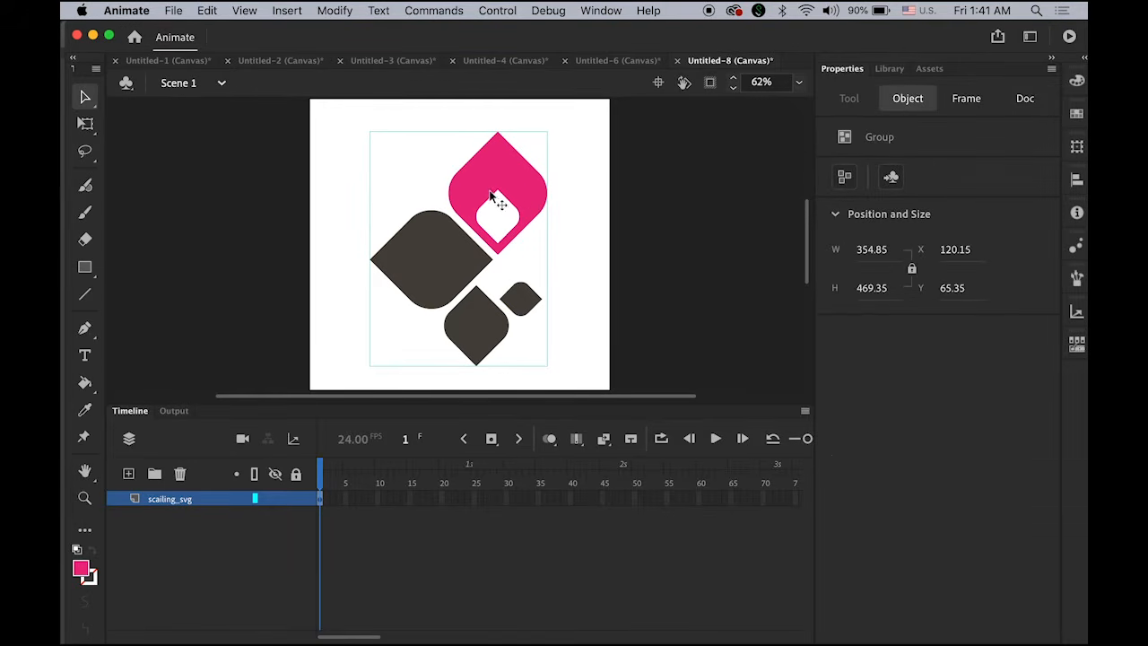
pyautogui.click(337, 10)
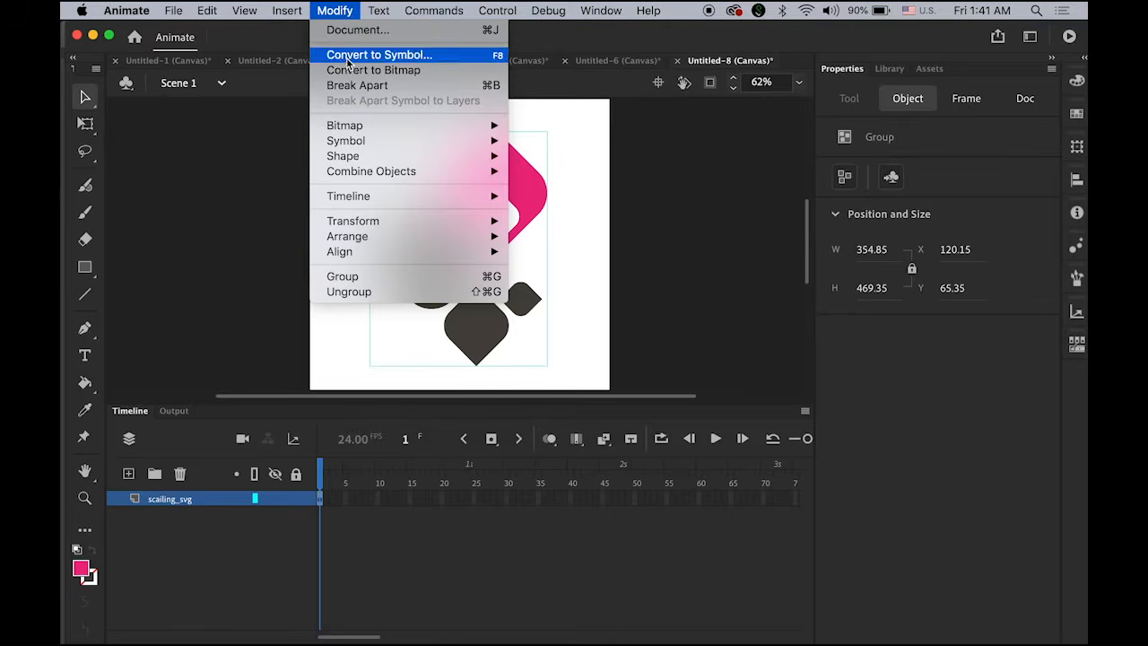
pyautogui.click(351, 85)
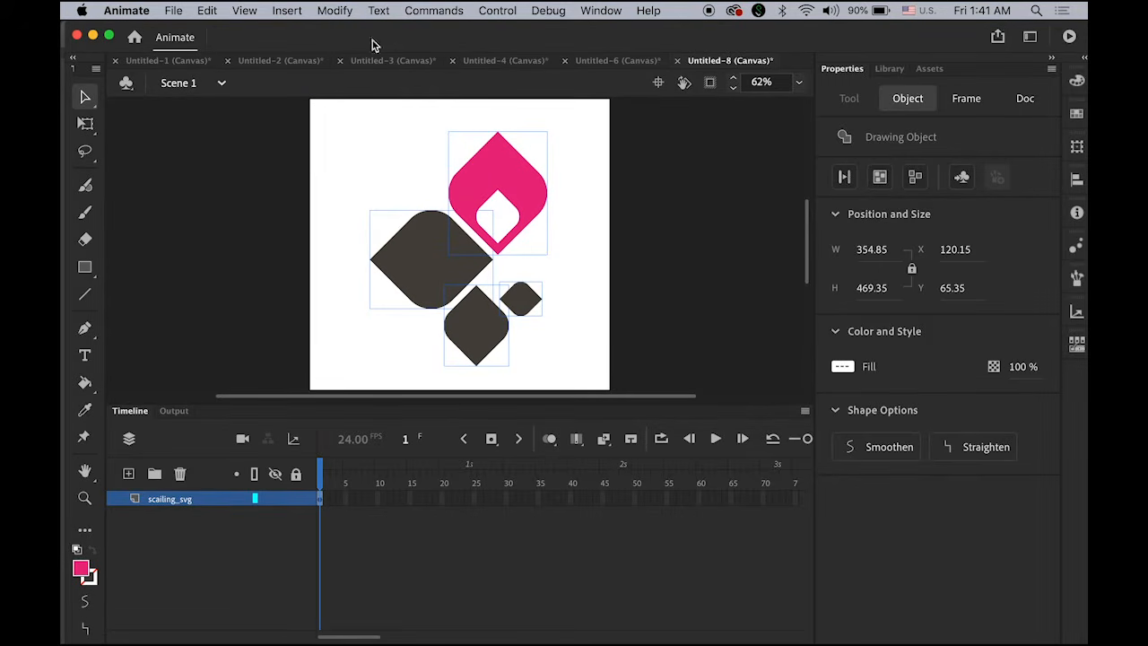
# - Distribute the separated logo shapes to individual layers and deselect them
pyautogui.click(334, 8)
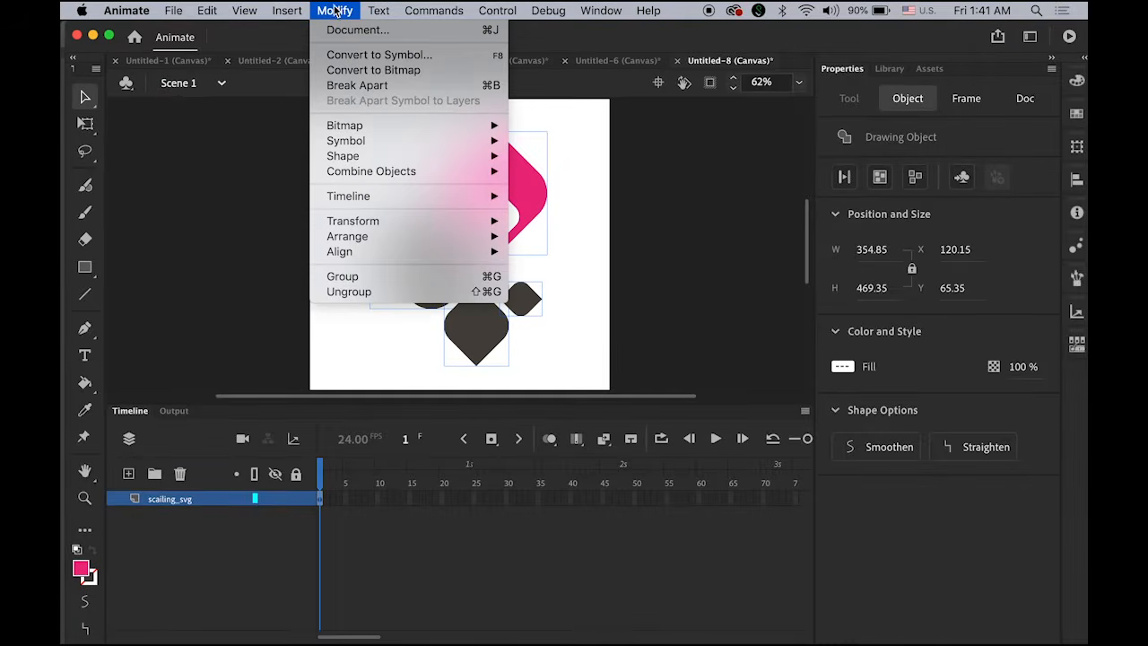
pyautogui.moveTo(363, 203)
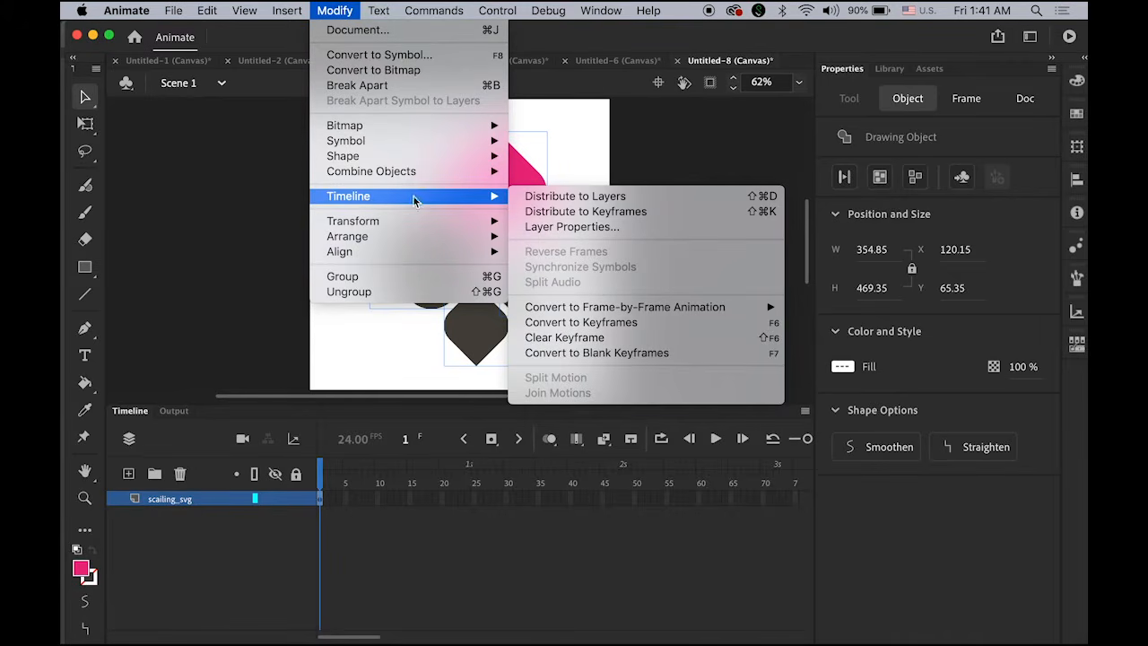
pyautogui.click(643, 200)
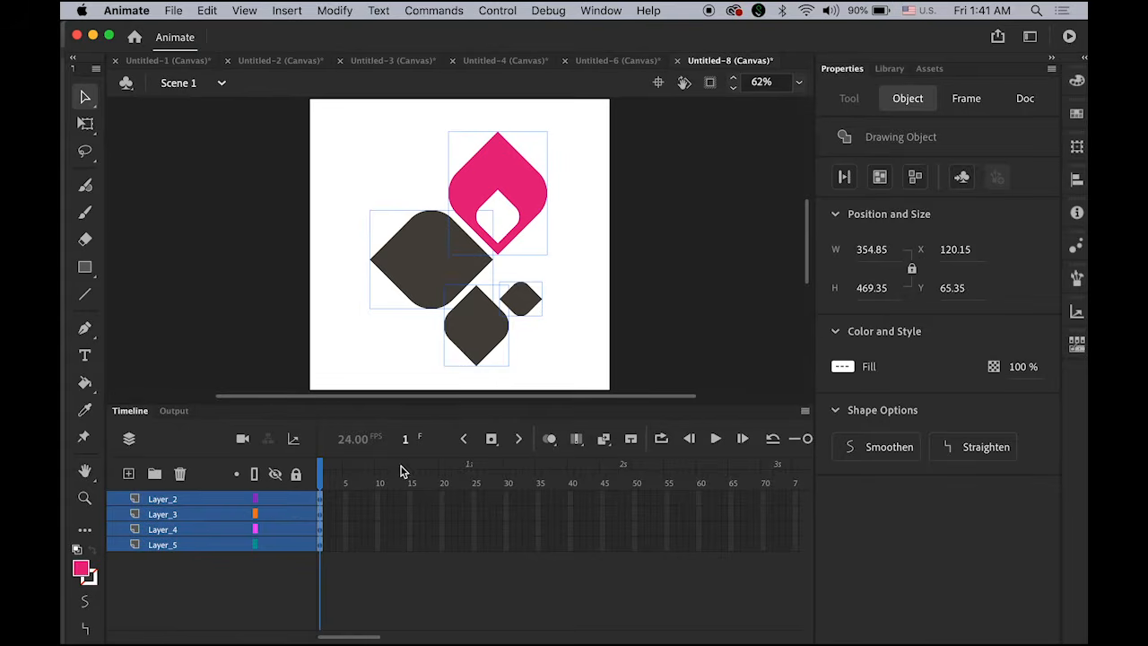
pyautogui.click(643, 296)
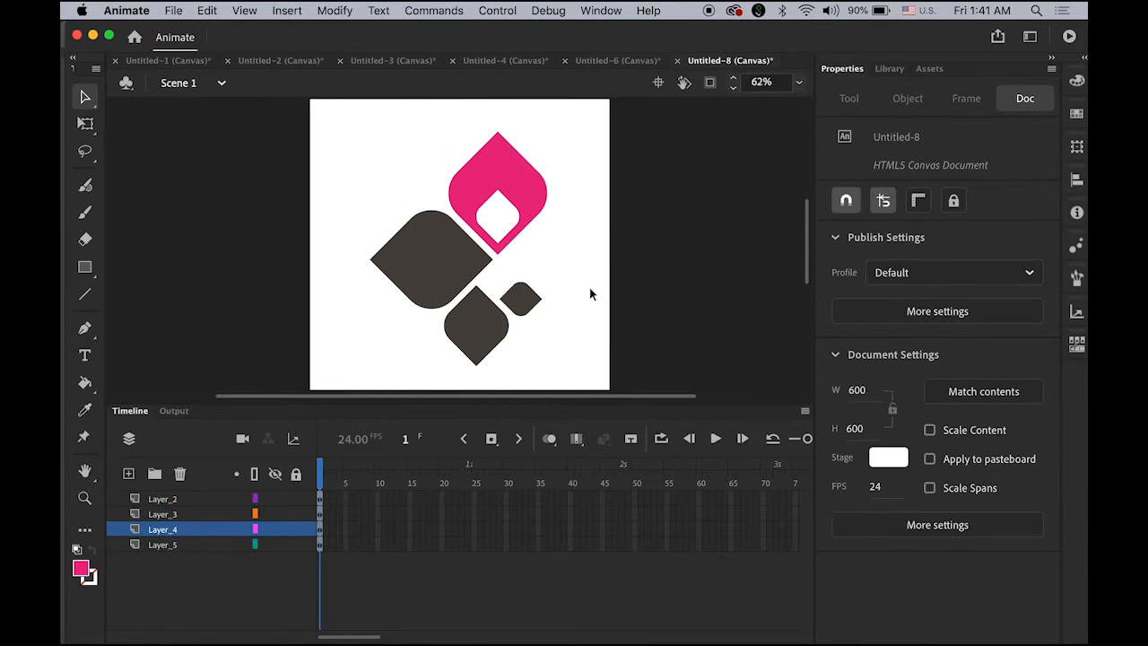
# - Identify each shape's layer and move the smallest dark shape's layer, Layer_3, to the bottom of the layer stack
pyautogui.click(533, 308)
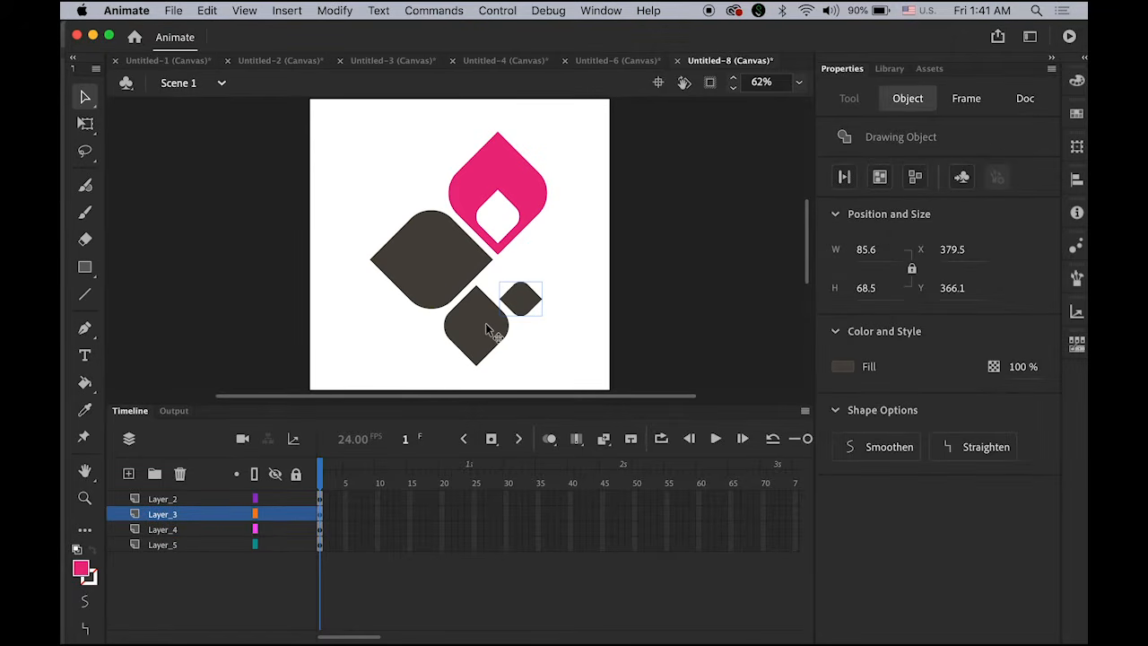
pyautogui.click(486, 326)
pyautogui.click(437, 238)
pyautogui.click(483, 197)
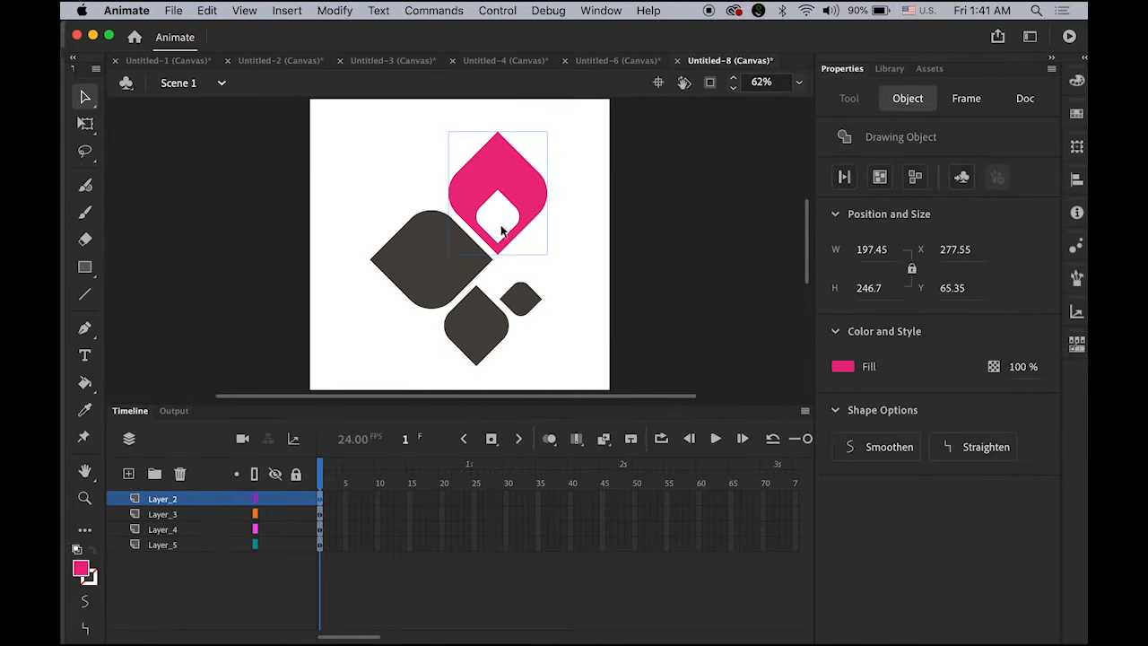
pyautogui.click(532, 309)
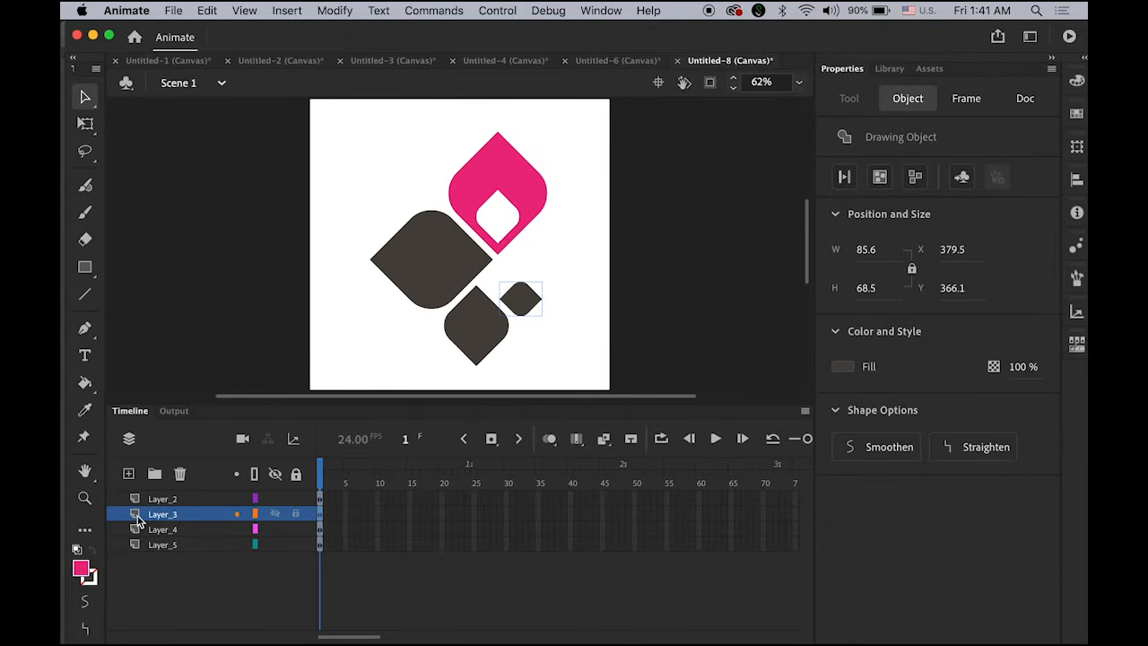
pyautogui.moveTo(138, 521); pyautogui.dragTo(135, 565)
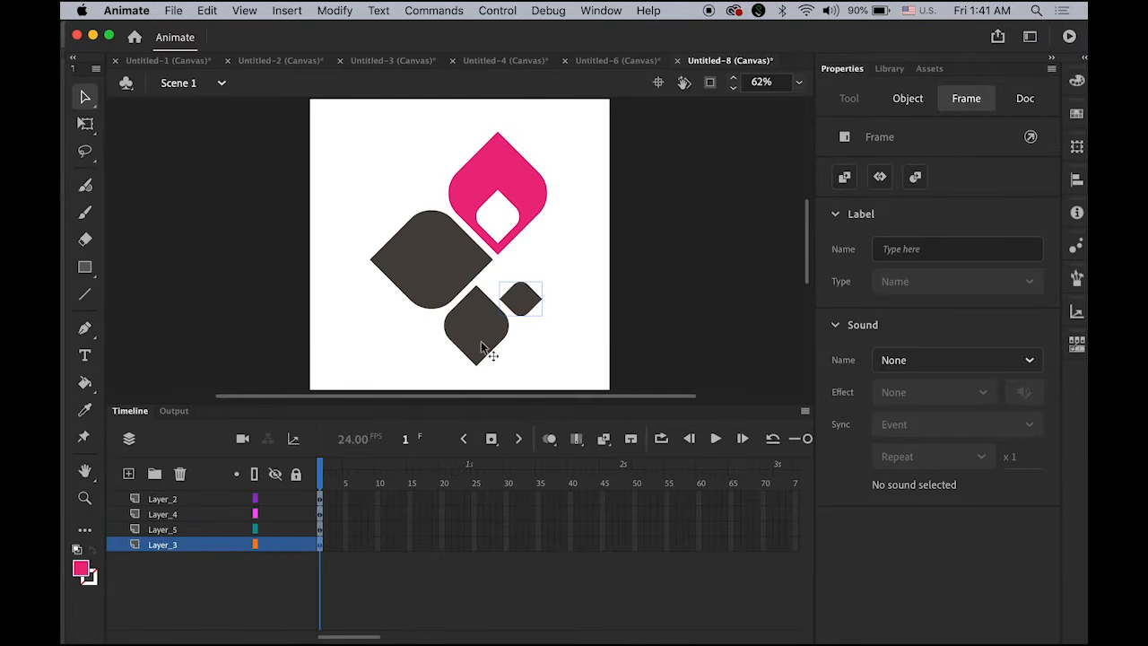
# - Move the medium dark shape's layer, Layer_4, directly above Layer_3, and check the layers of the two larger shapes
pyautogui.click(481, 348)
pyautogui.click(135, 514)
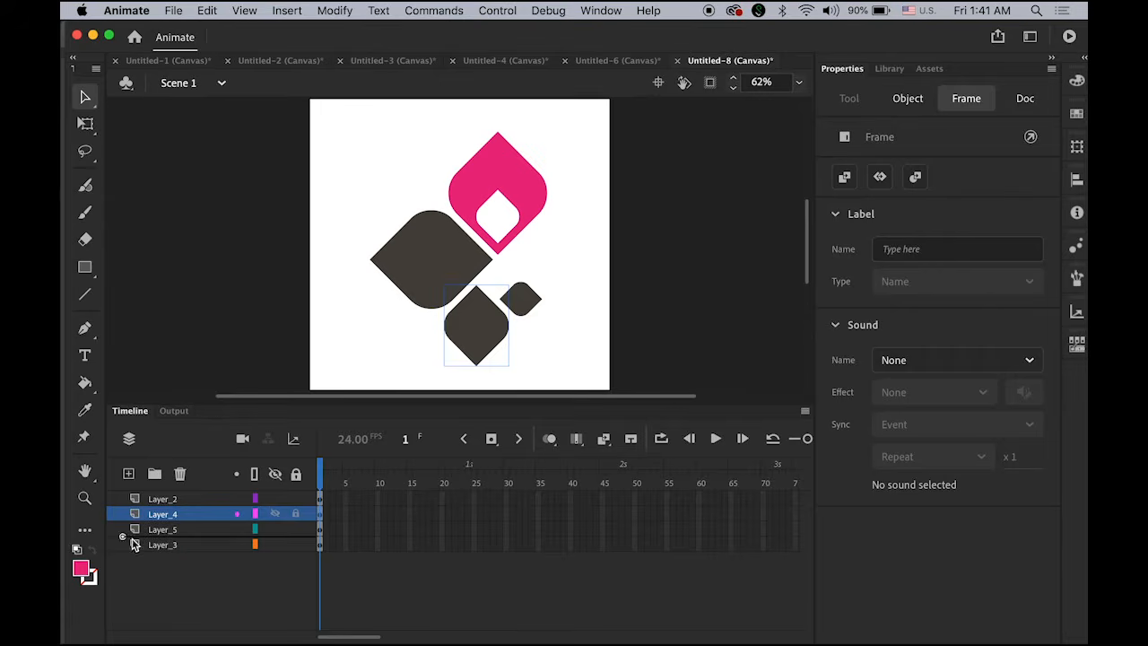
pyautogui.moveTo(133, 543); pyautogui.dragTo(135, 542)
pyautogui.click(430, 257)
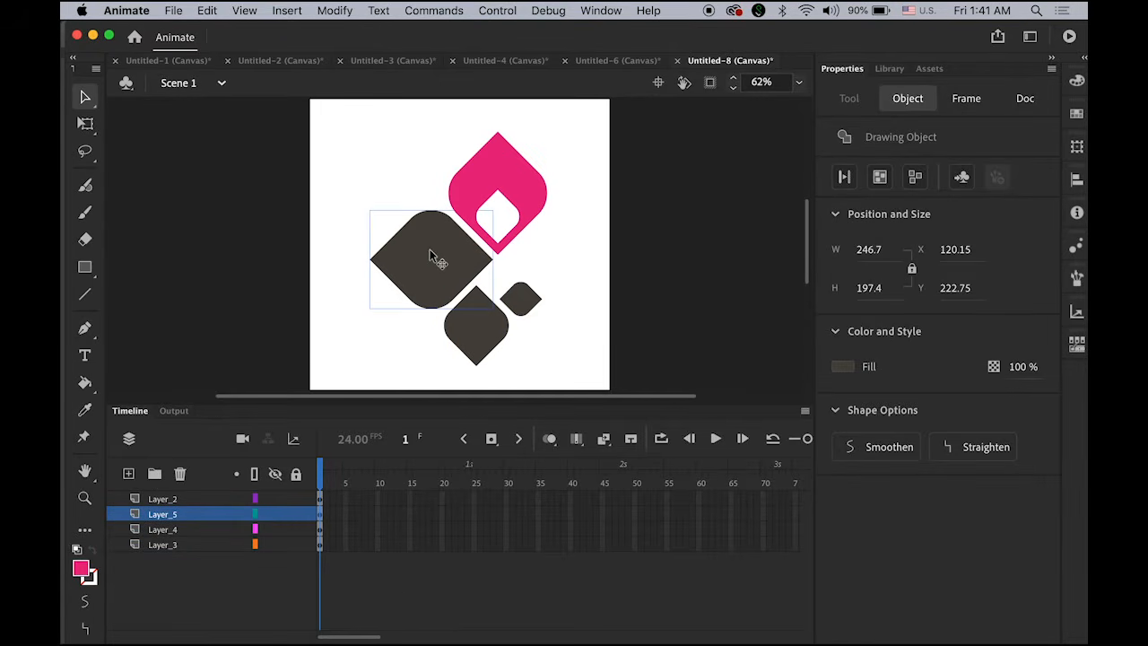
pyautogui.click(517, 166)
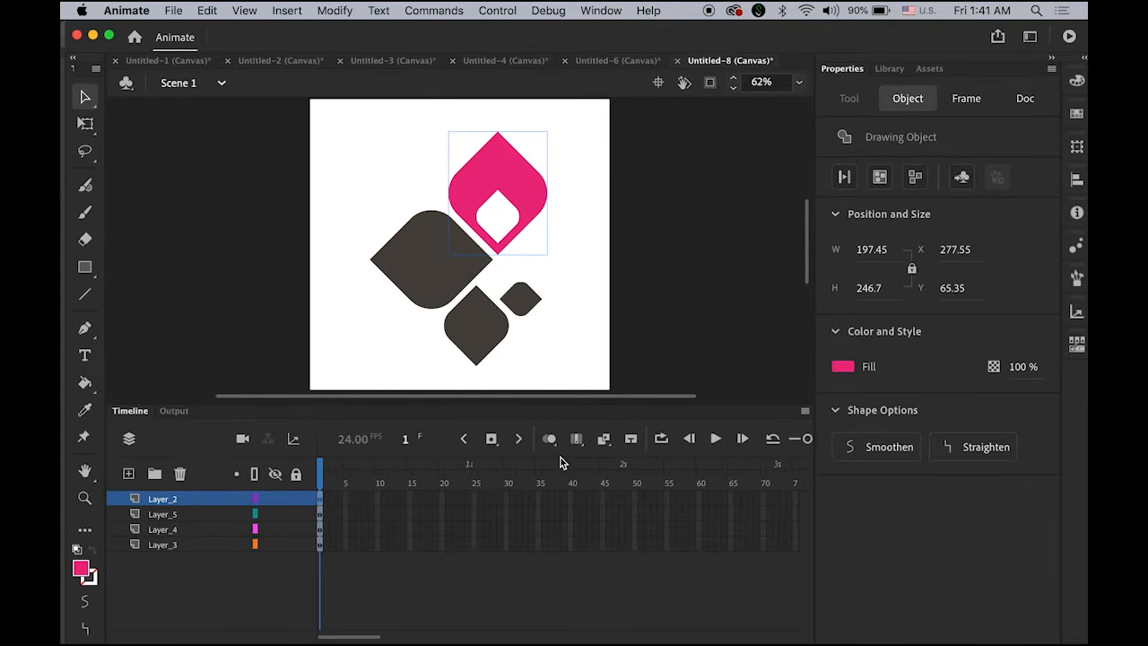
# - Insert keyframes at frame 15 on all four layers
pyautogui.click(409, 497)
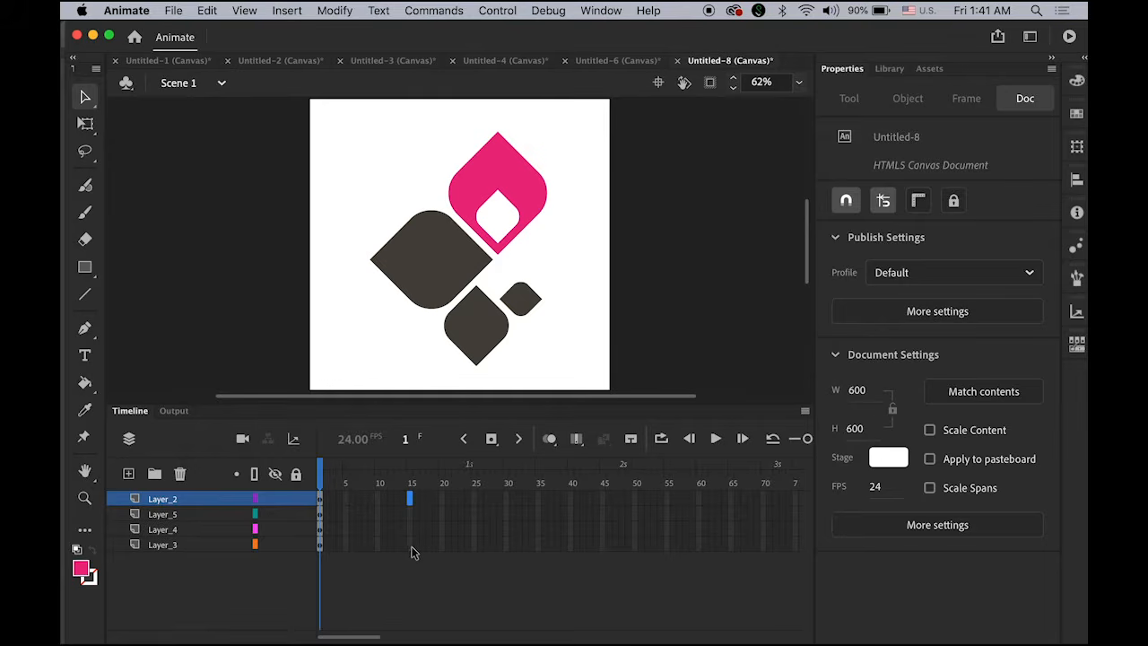
pyautogui.keyDown('shift'); pyautogui.click(410, 545); pyautogui.keyUp('shift')
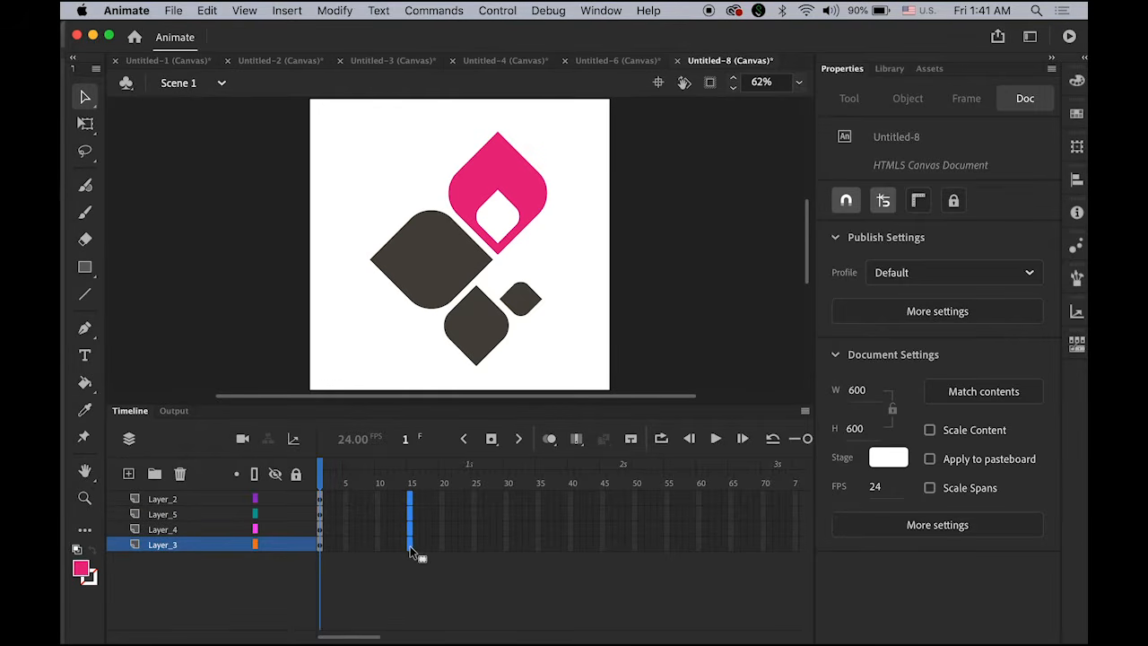
pyautogui.click(491, 438)
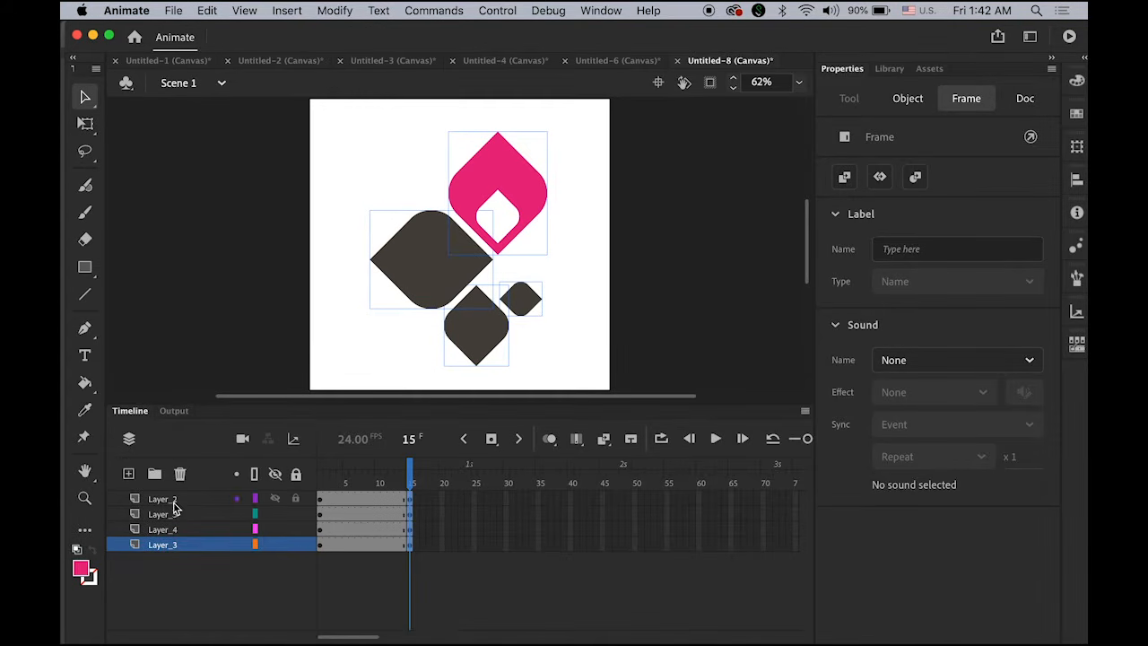
# - Create classic tweens between frames 1 and 15 on all four layers
pyautogui.keyDown('shift'); pyautogui.click(175, 500); pyautogui.keyUp('shift')
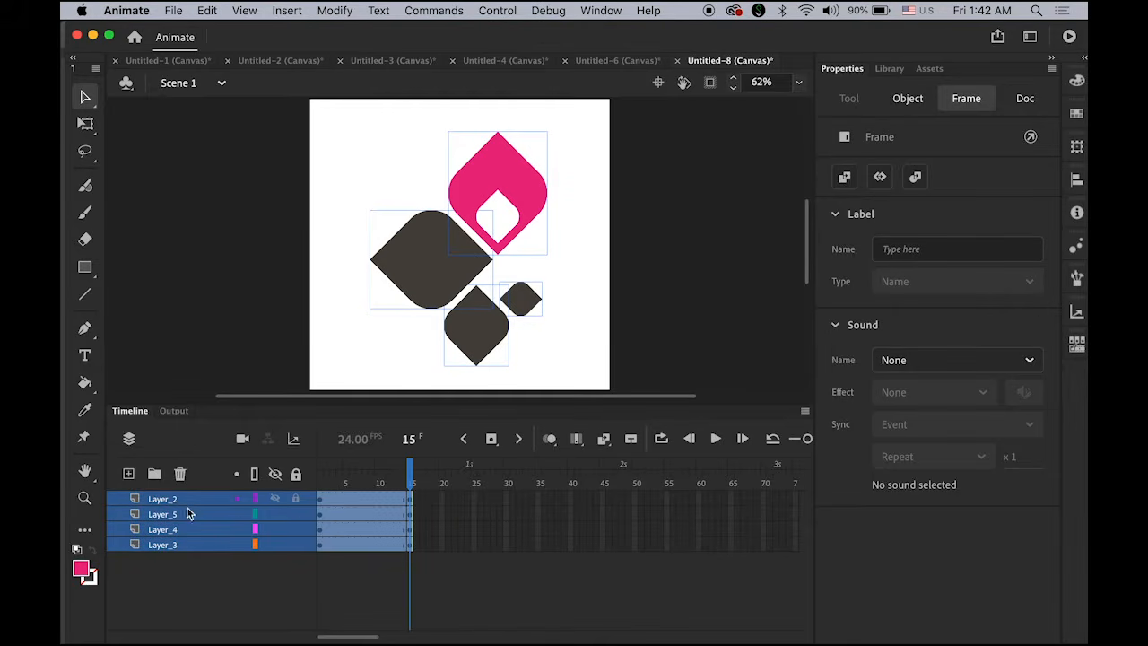
pyautogui.rightClick(360, 518)
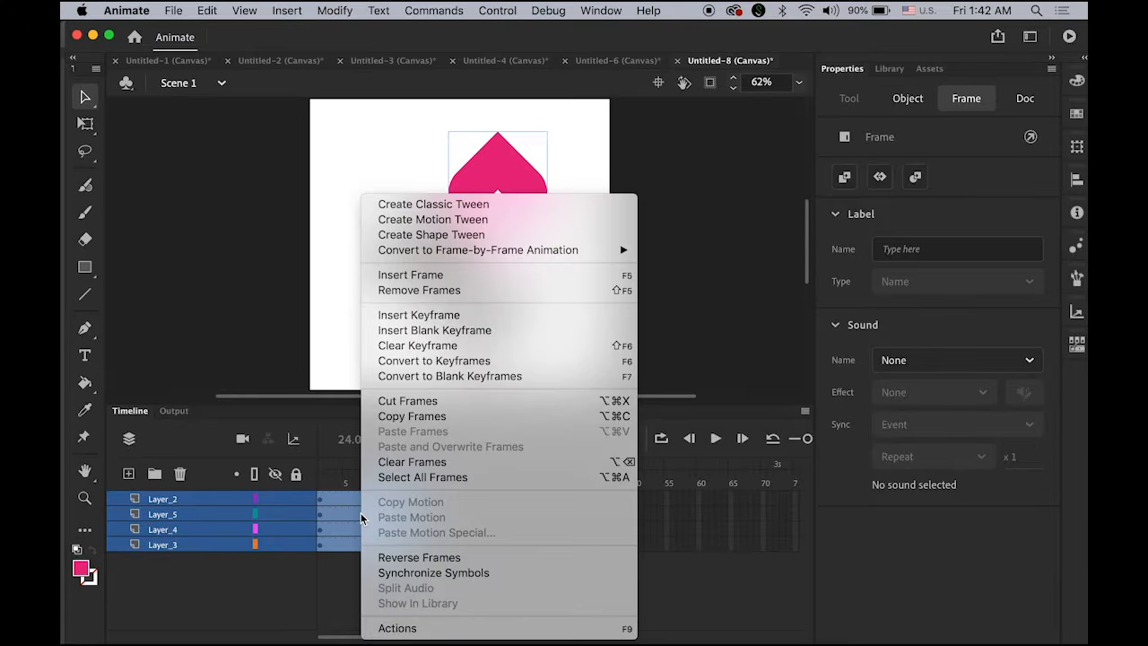
pyautogui.click(489, 207)
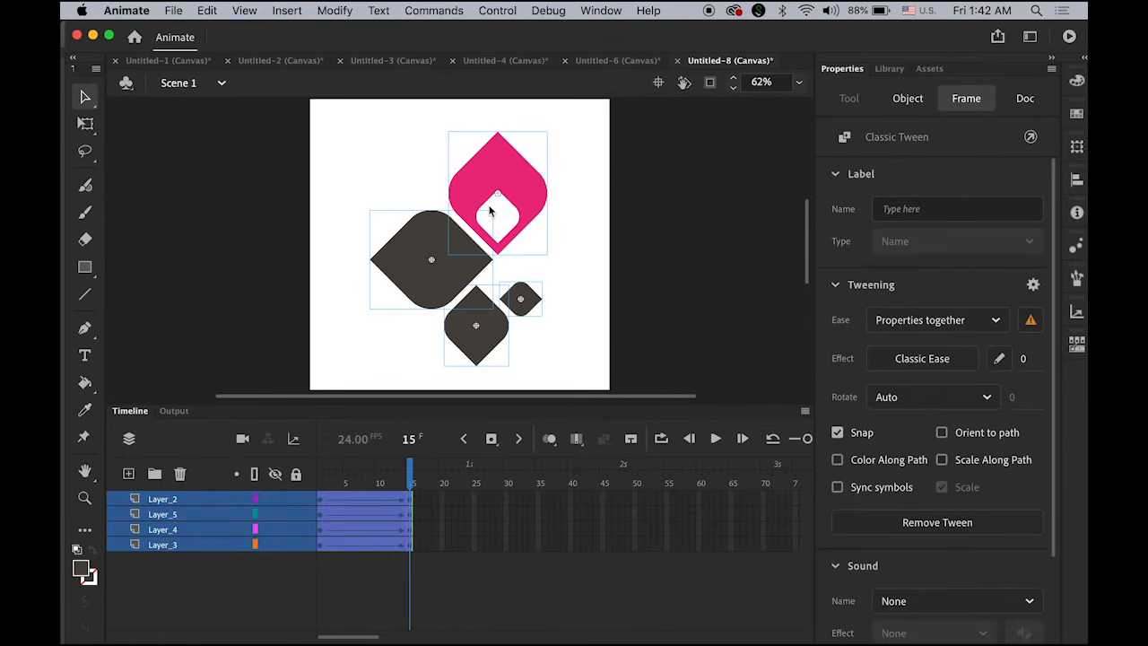
# - At frame 1, scale the smallest dark shape on Layer_3 down to 10% in width and height
pyautogui.moveTo(408, 474); pyautogui.dragTo(251, 492)
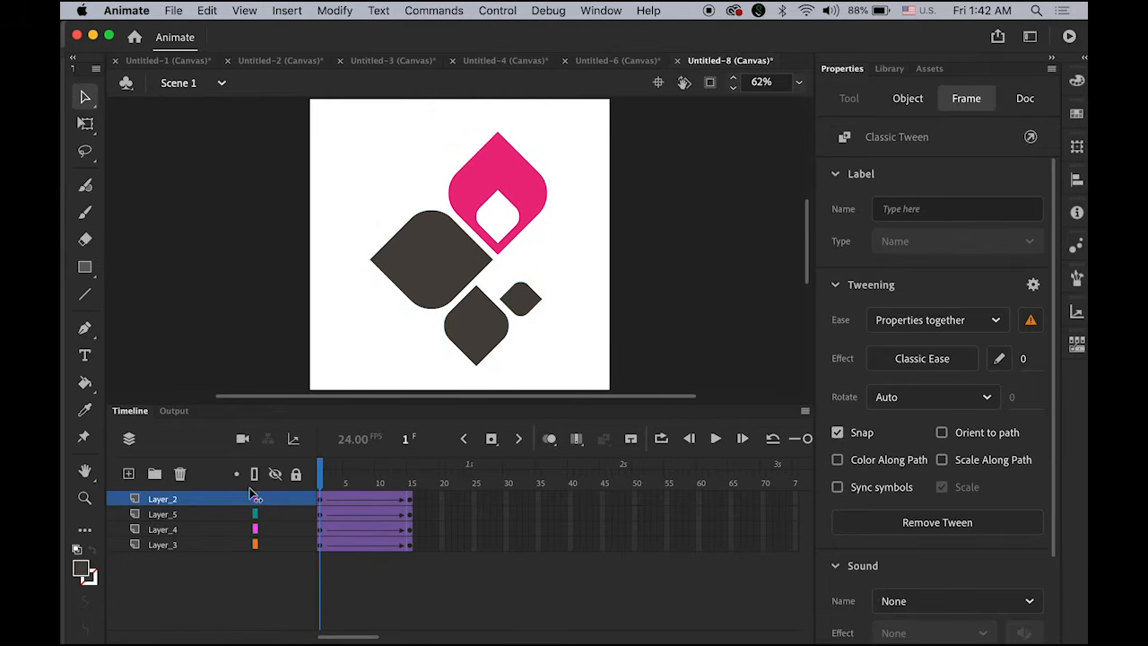
pyautogui.press('super+a')
pyautogui.click(602, 323)
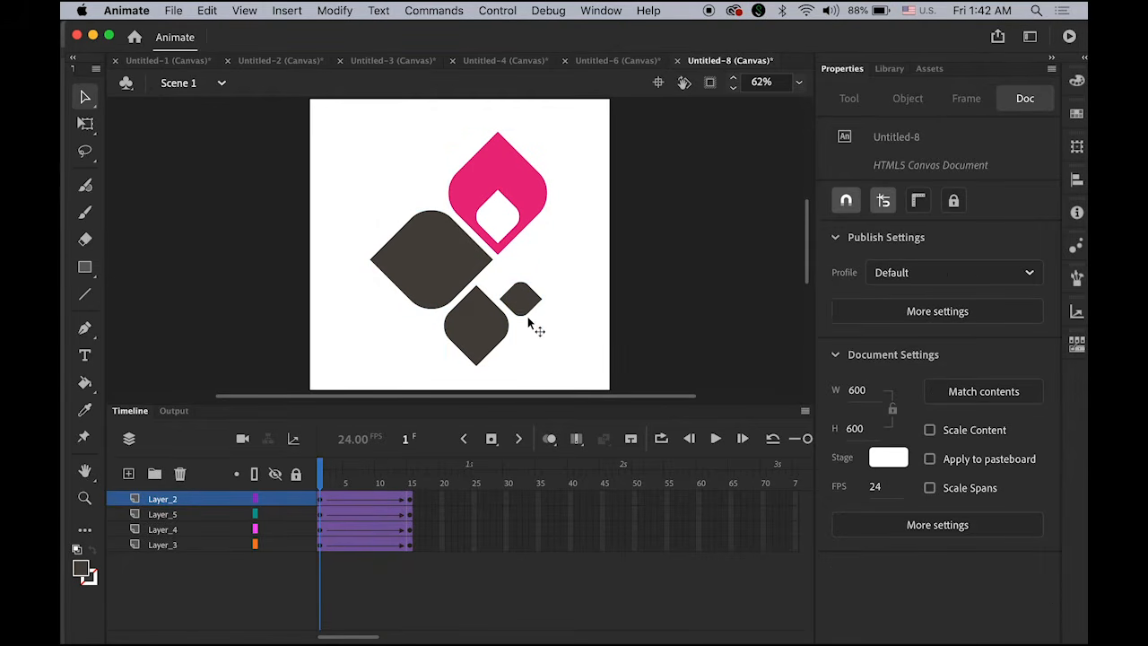
pyautogui.click(522, 303)
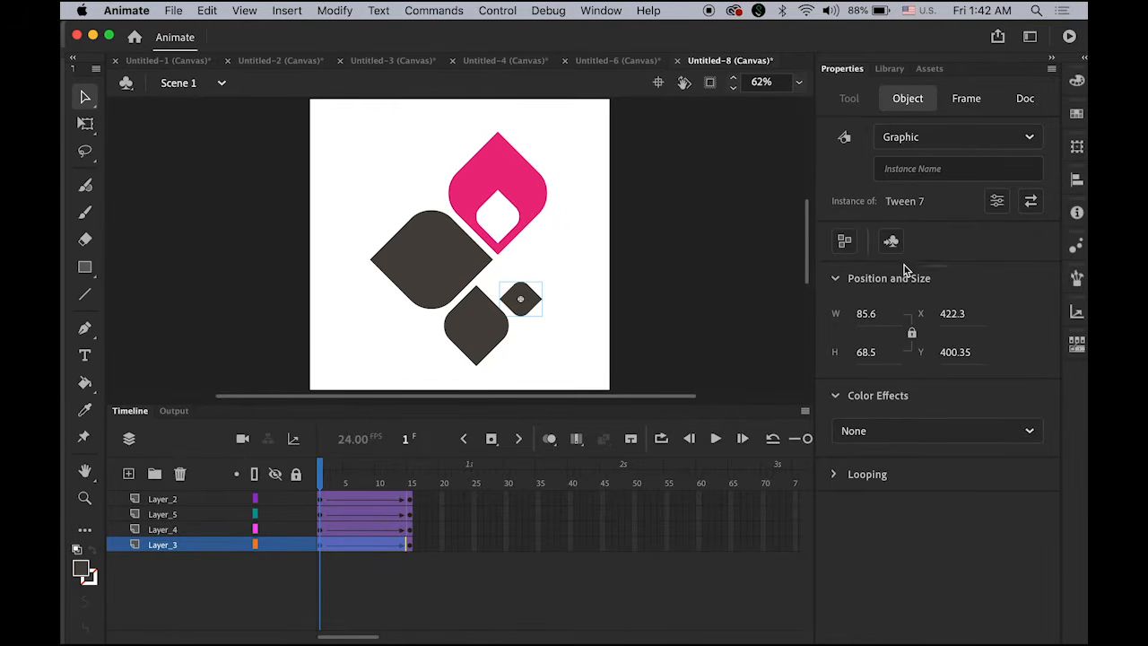
pyautogui.click(1077, 147)
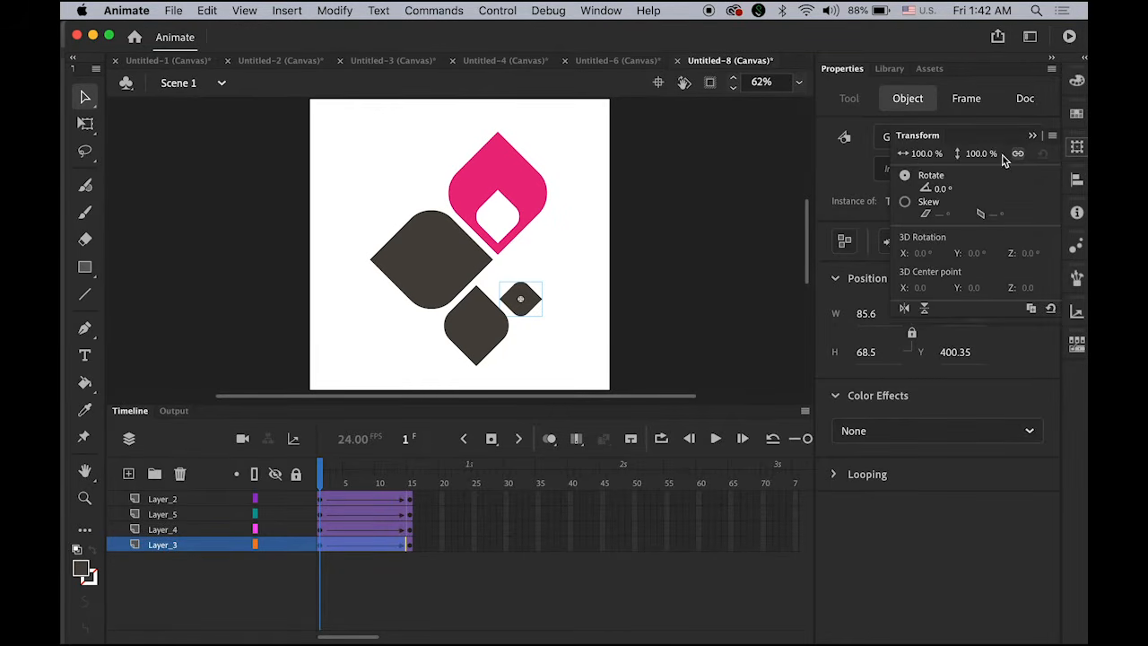
pyautogui.click(924, 154)
pyautogui.write('10')
pyautogui.press('Return')
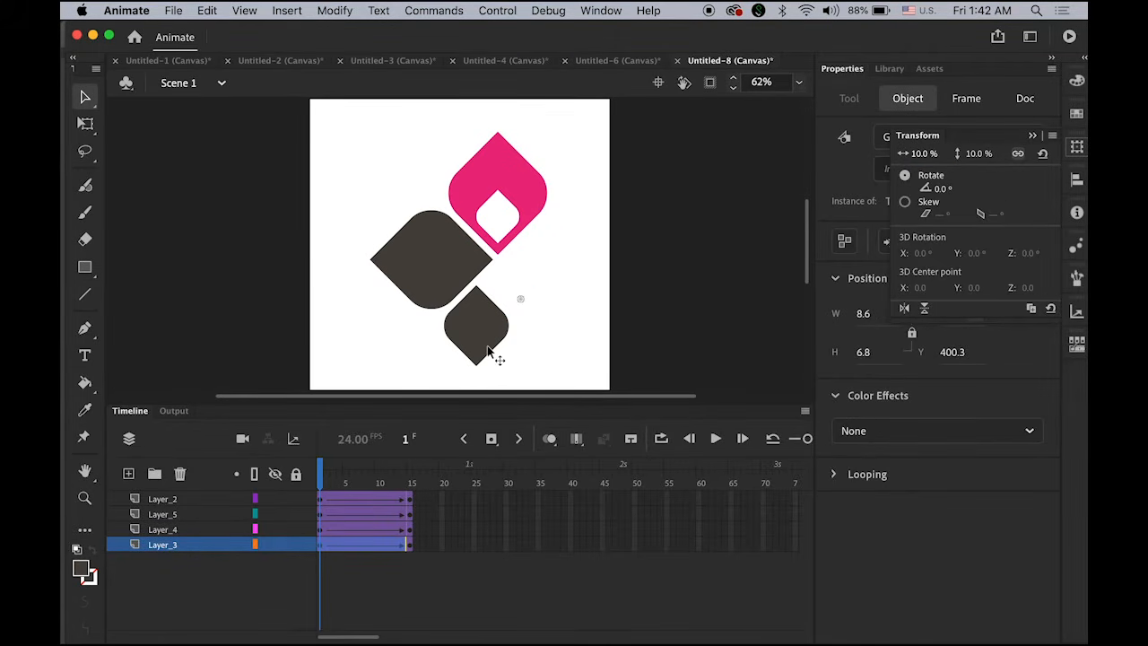
# - Scale the medium dark shape on Layer_4 down to 10% proportionally at frame 1
pyautogui.click(489, 350)
pyautogui.click(1077, 147)
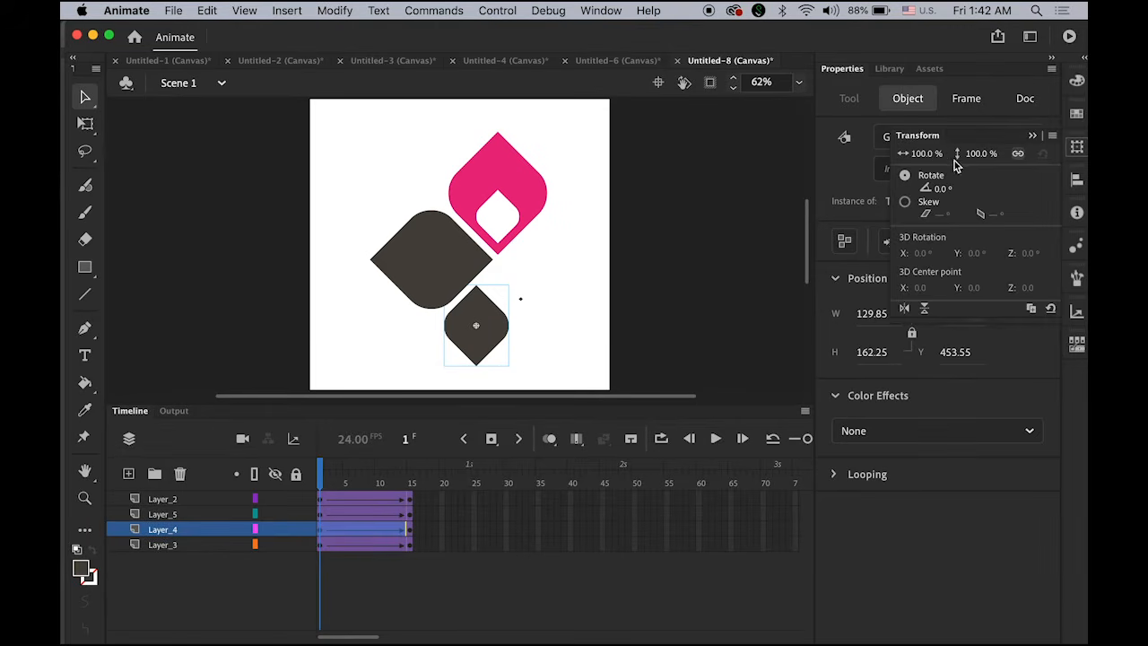
pyautogui.click(924, 154)
pyautogui.write('10')
pyautogui.press('Return')
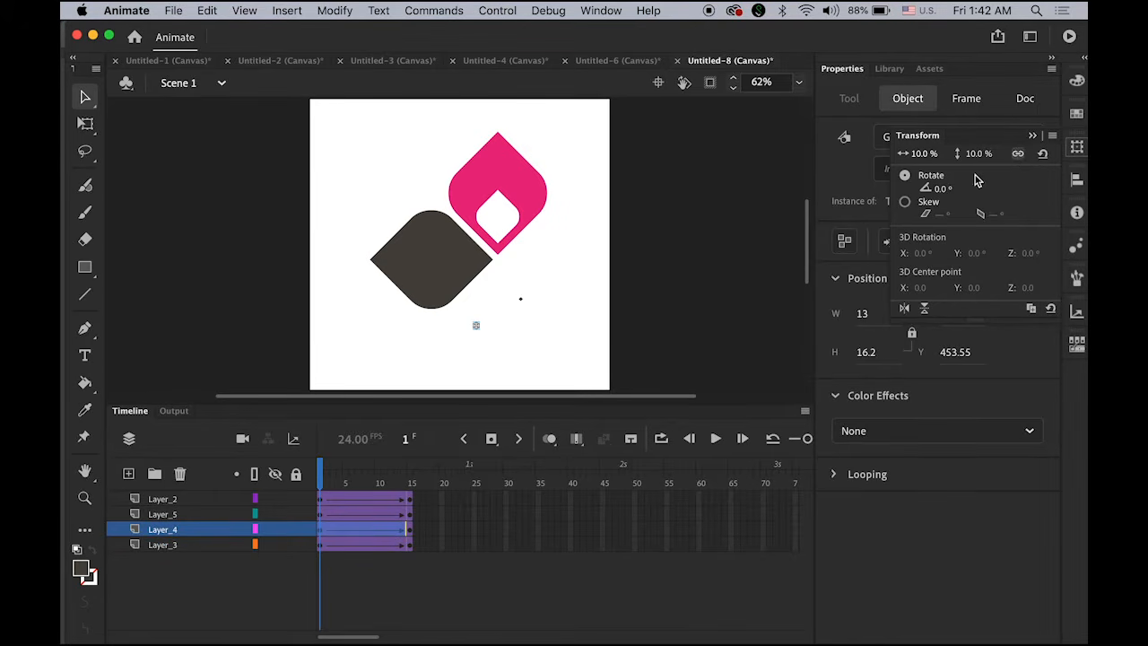
# - Scale the largest dark shape on Layer_5 down to 10% proportionally at frame 1
pyautogui.click(436, 287)
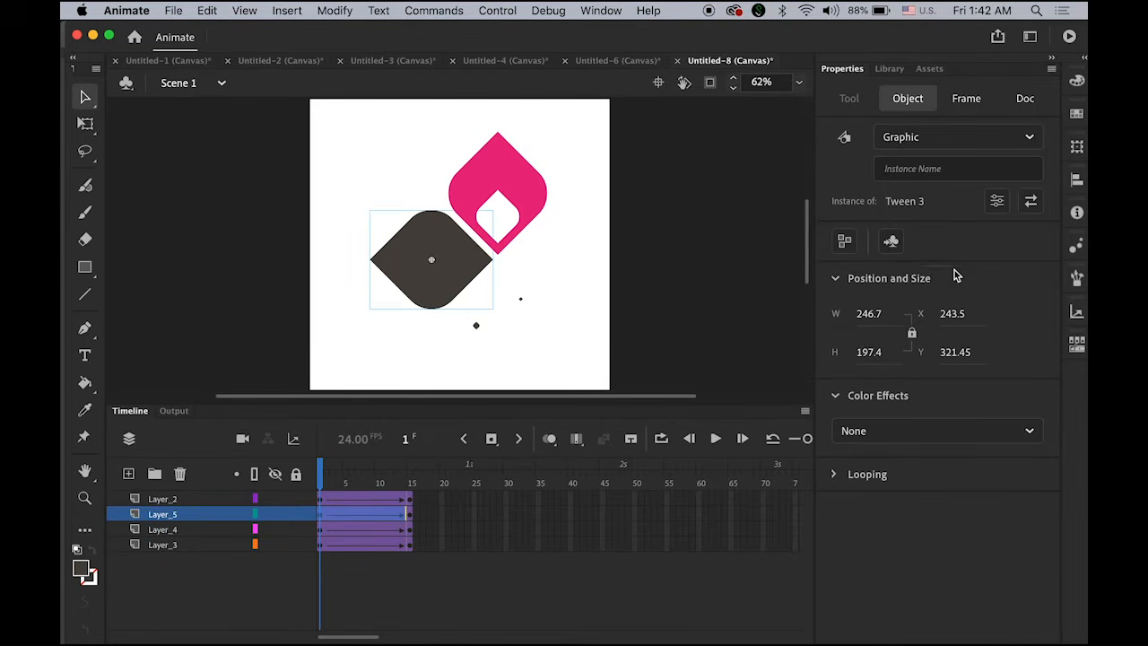
pyautogui.click(1077, 146)
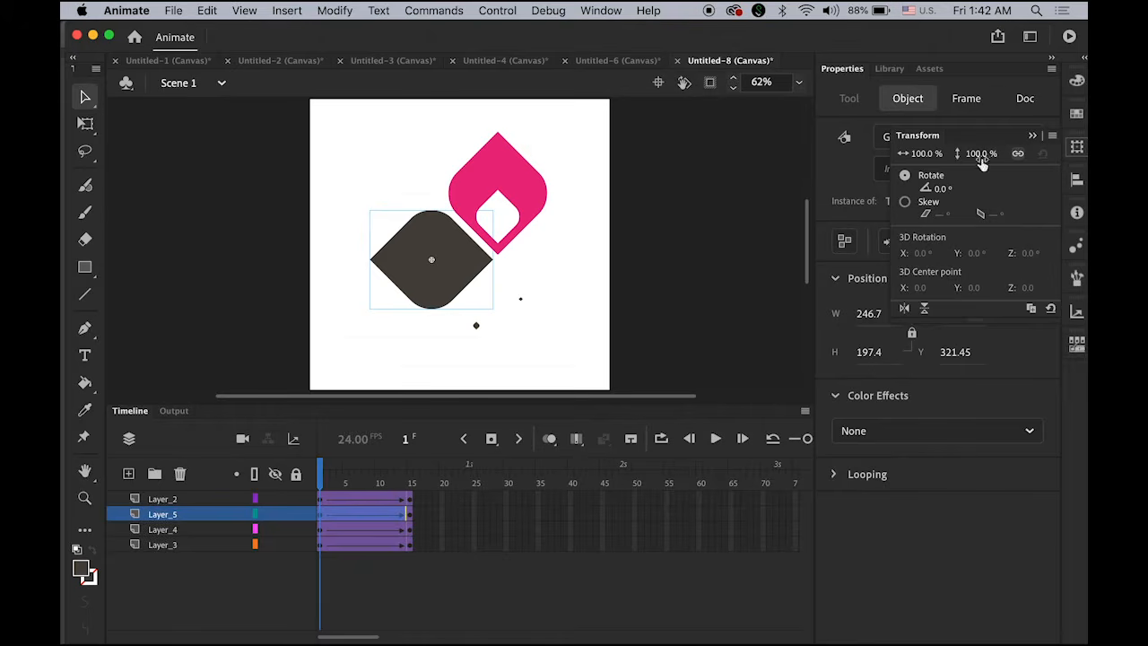
pyautogui.click(926, 154)
pyautogui.write('10')
pyautogui.press('Return')
# - Scale the pink shape on Layer_2 down to 10% proportionally at frame 1
pyautogui.click(523, 189)
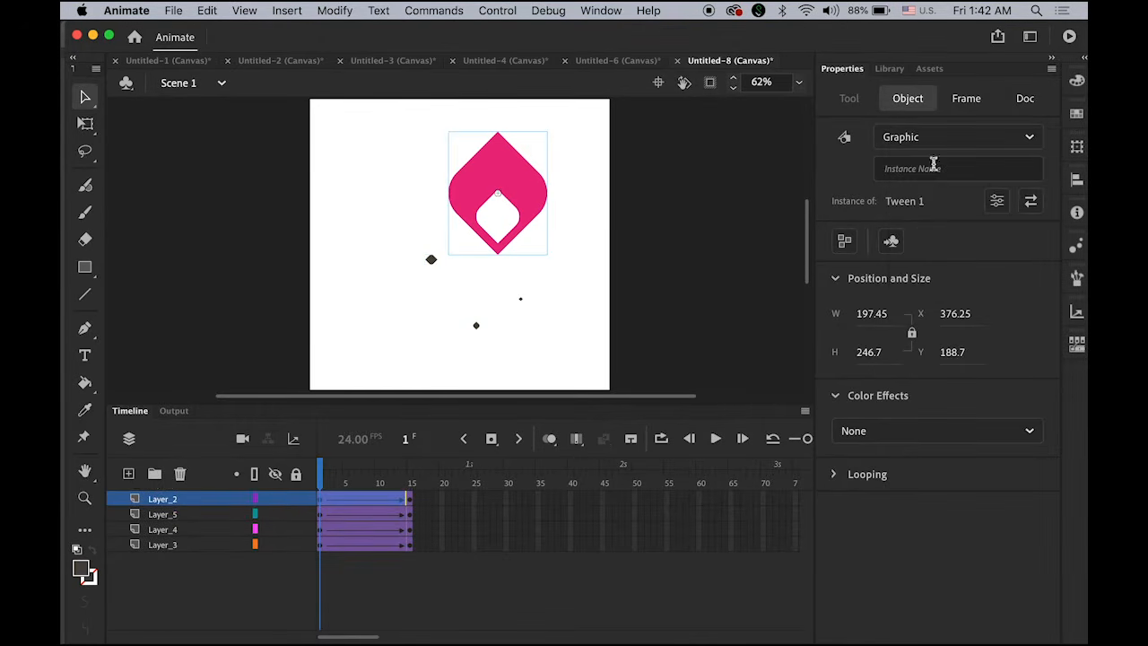
pyautogui.click(1078, 146)
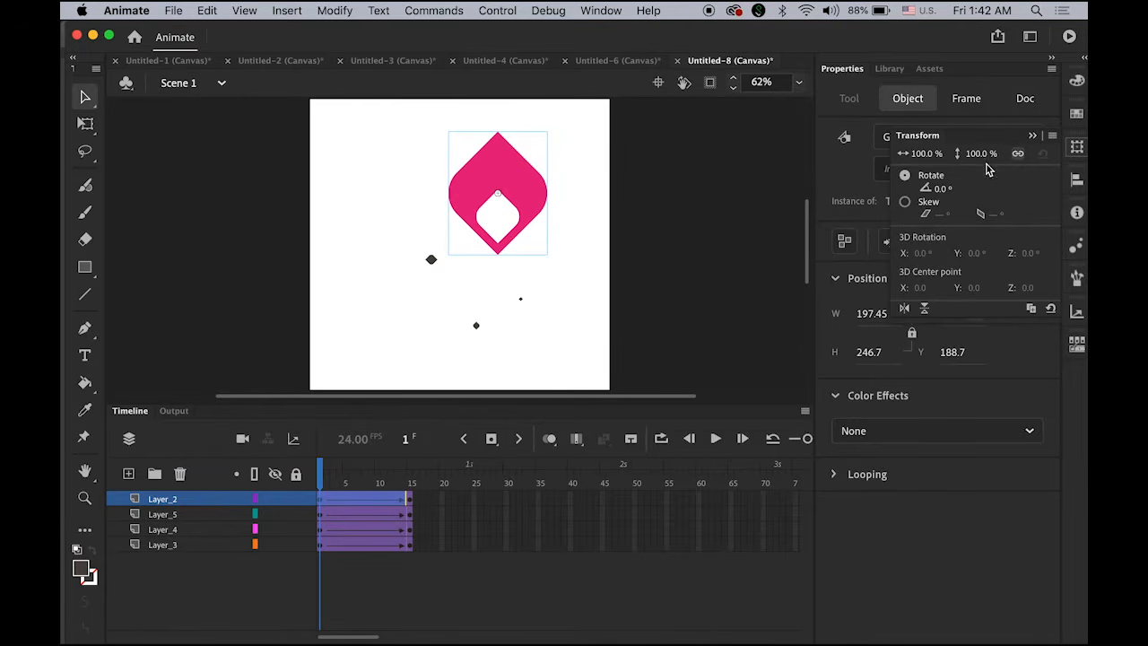
pyautogui.click(924, 154)
pyautogui.write('10')
pyautogui.press('Return')
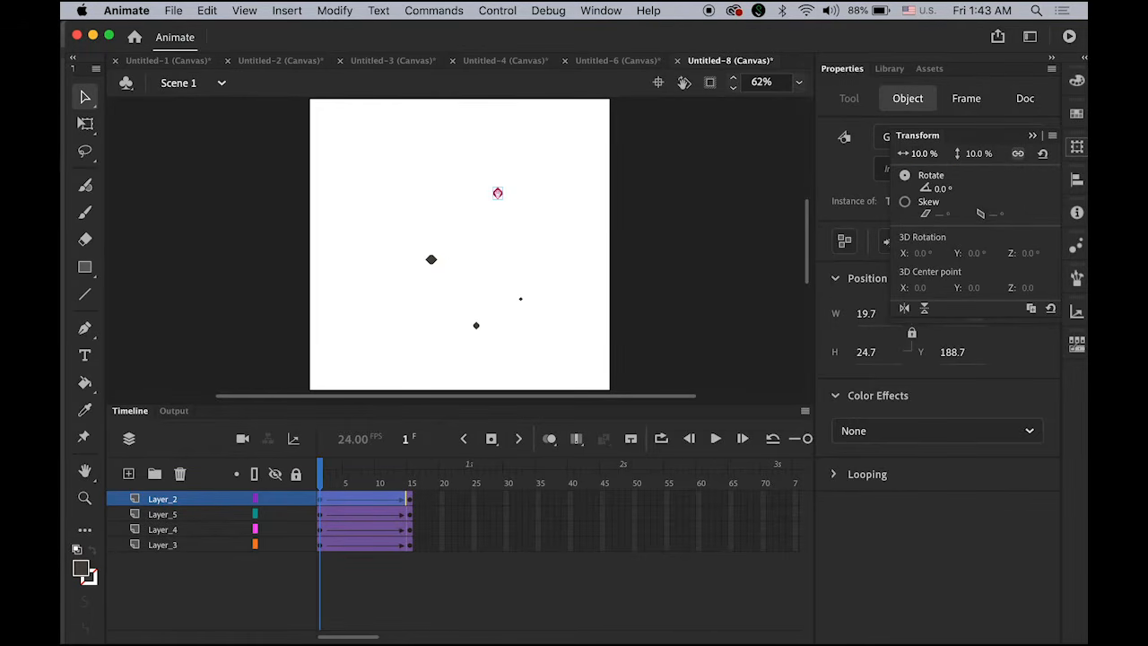
# - Deselect the shapes and play the timeline to preview the four shapes scaling up together
pyautogui.click(553, 330)
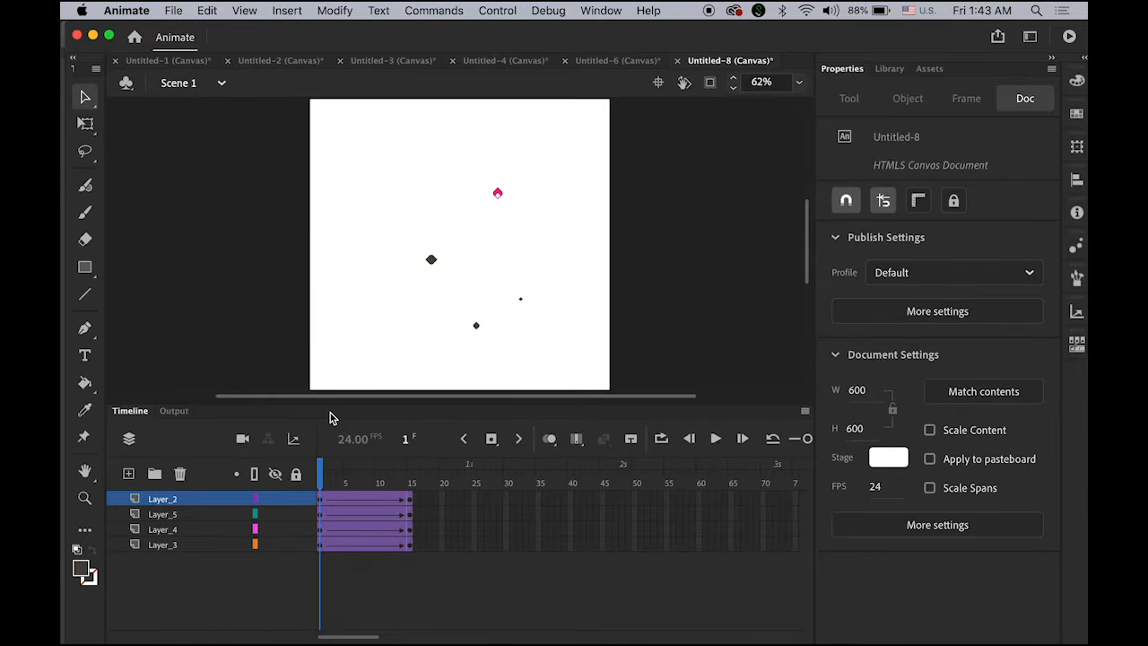
pyautogui.press('Return')
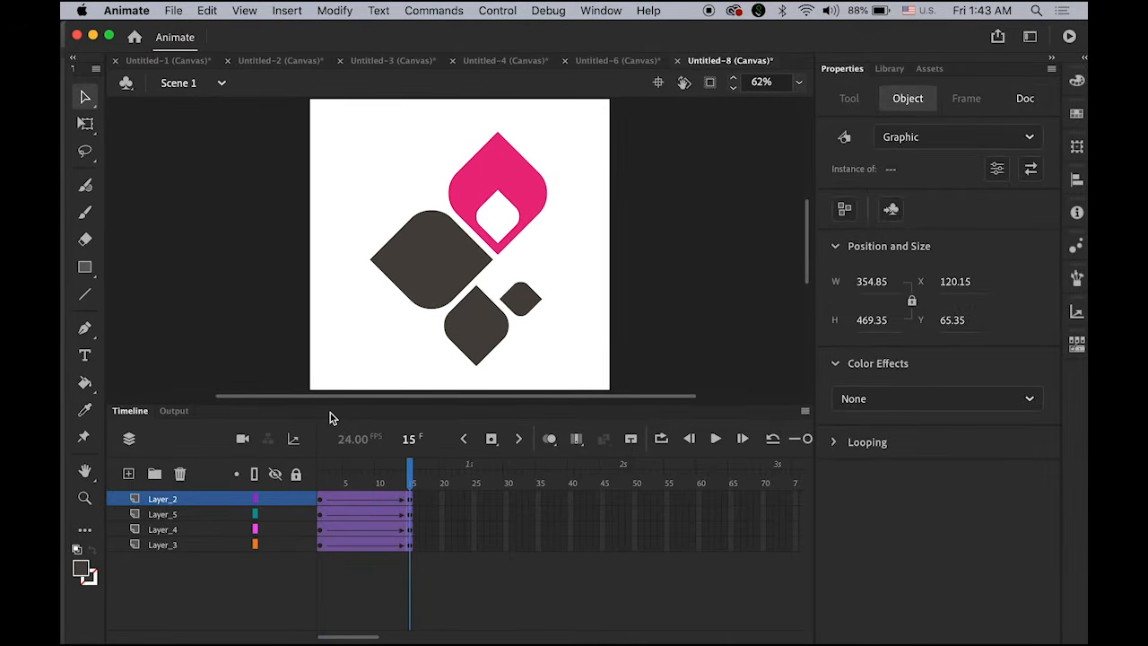
pyautogui.press('Return')
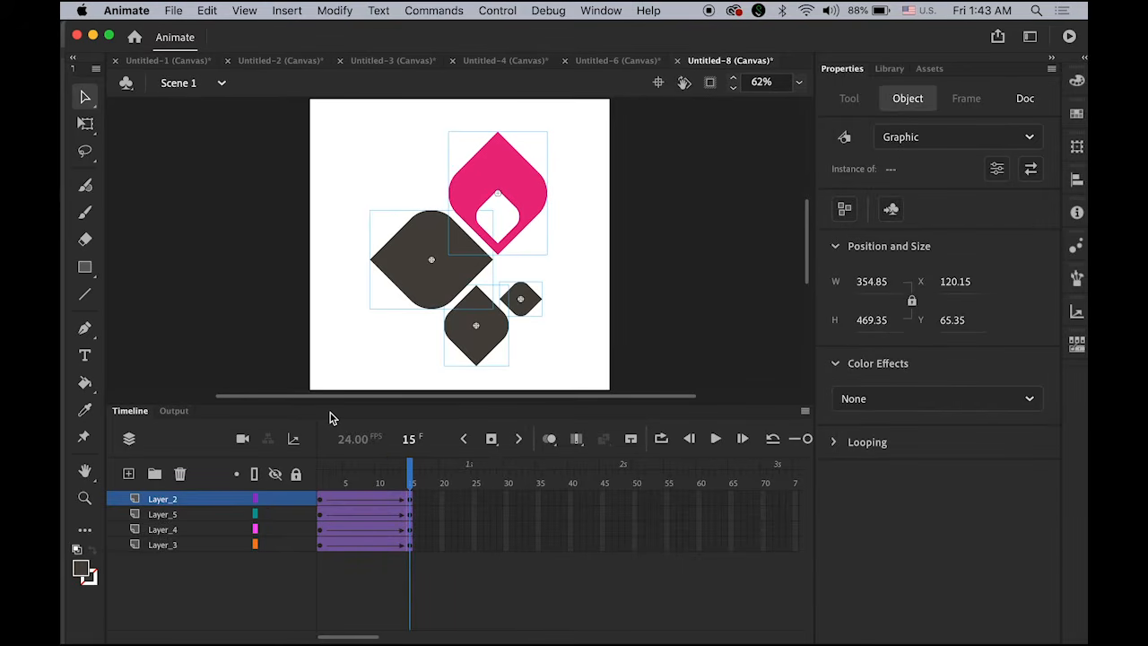
# - Set the easing intensity of the classic tweens on all four layers to 100, using Classic Ease-Out
pyautogui.keyDown('shift'); pyautogui.click(169, 545); pyautogui.keyUp('shift')
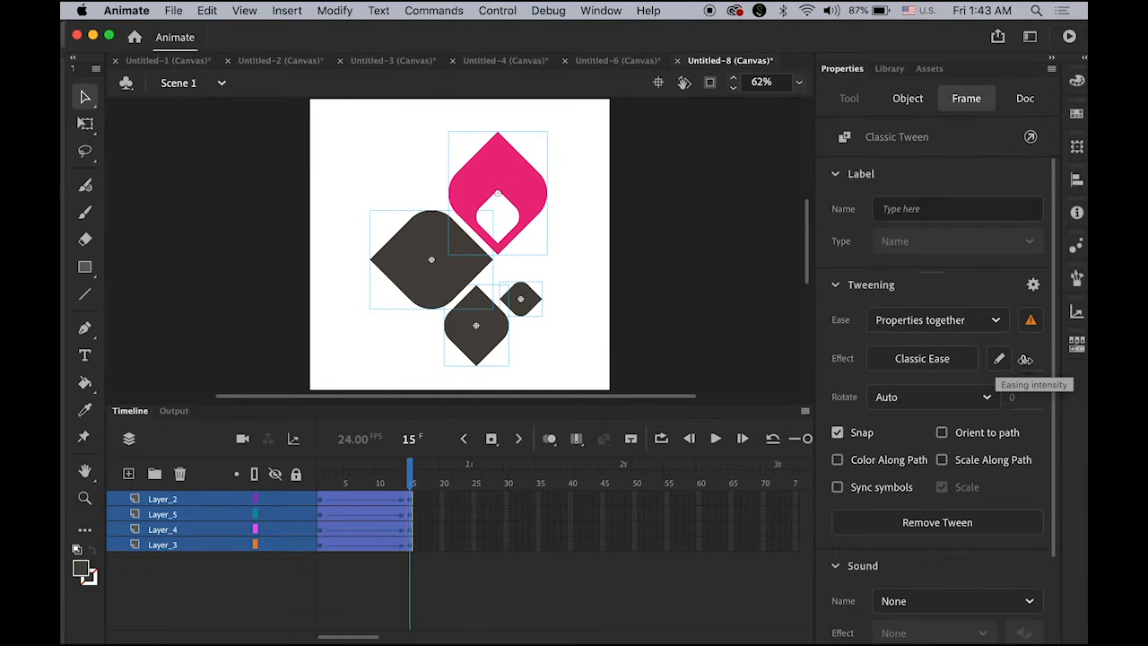
pyautogui.moveTo(1025, 359); pyautogui.dragTo(1078, 358)
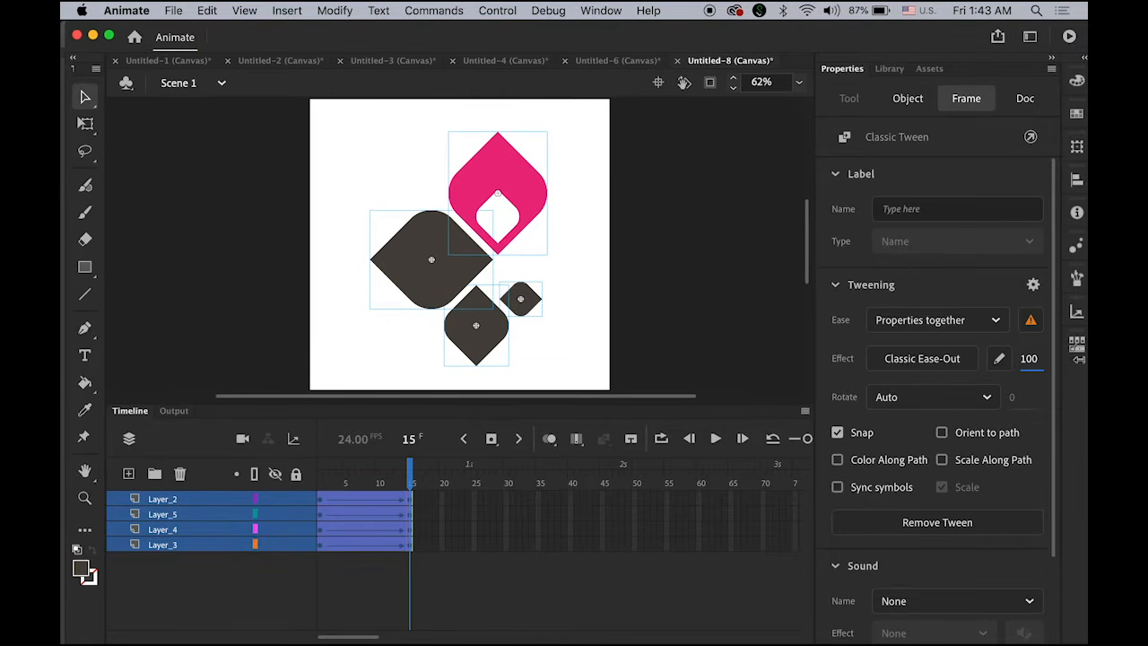
pyautogui.click(736, 299)
# - Play the timeline several times to preview the eased scaling of all four shapes
pyautogui.press('Return')
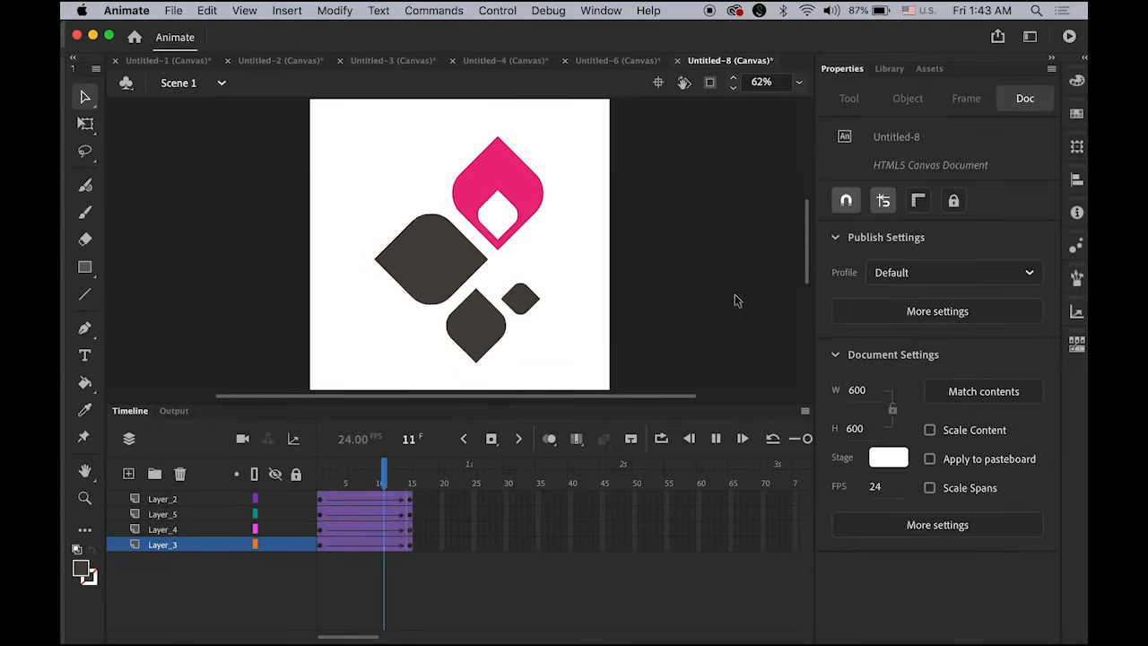
pyautogui.press('Return')
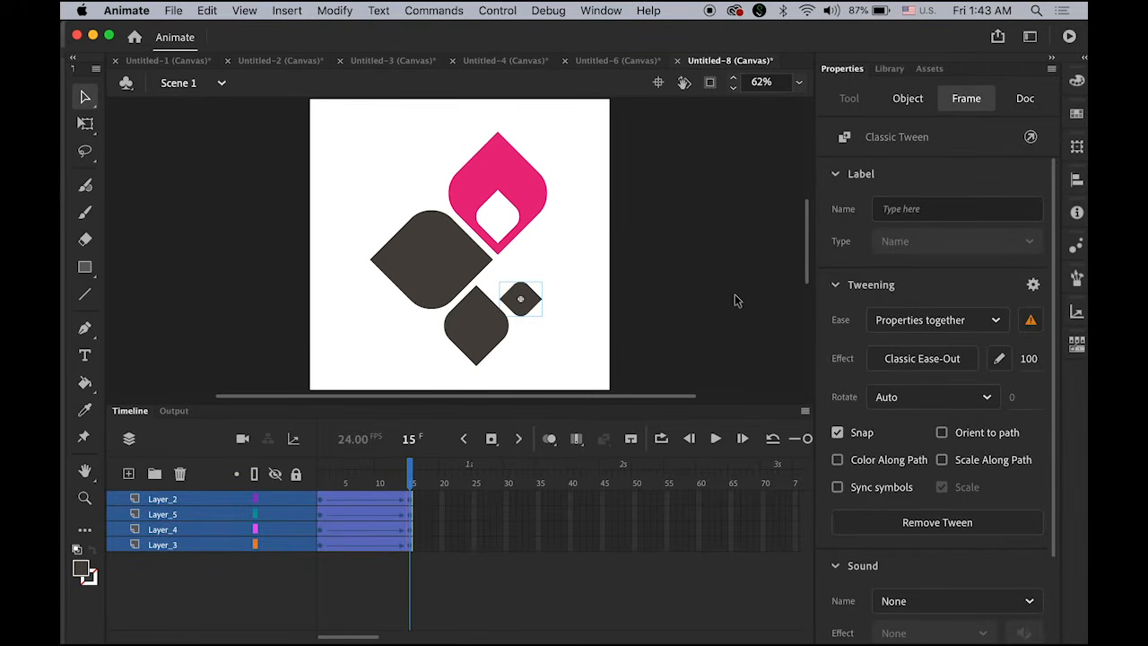
pyautogui.press('Return')
pyautogui.click(226, 329)
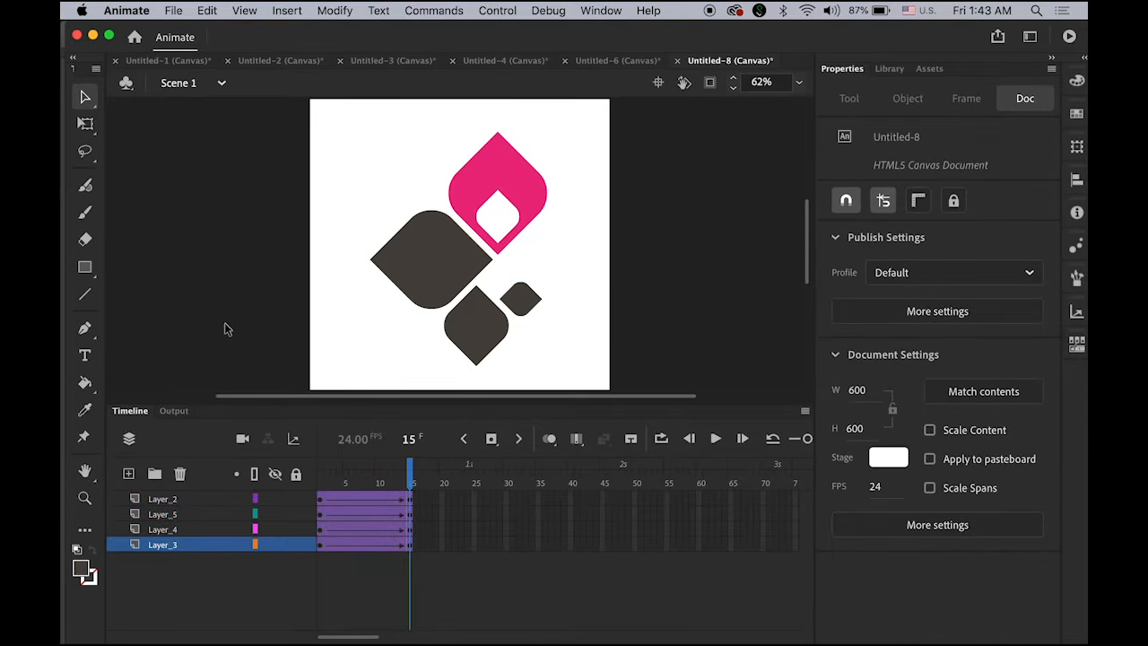
pyautogui.press('Return')
# - Shift Layer_4's whole tween along the timeline so it runs from frame 6 to frame 20
pyautogui.click(160, 530)
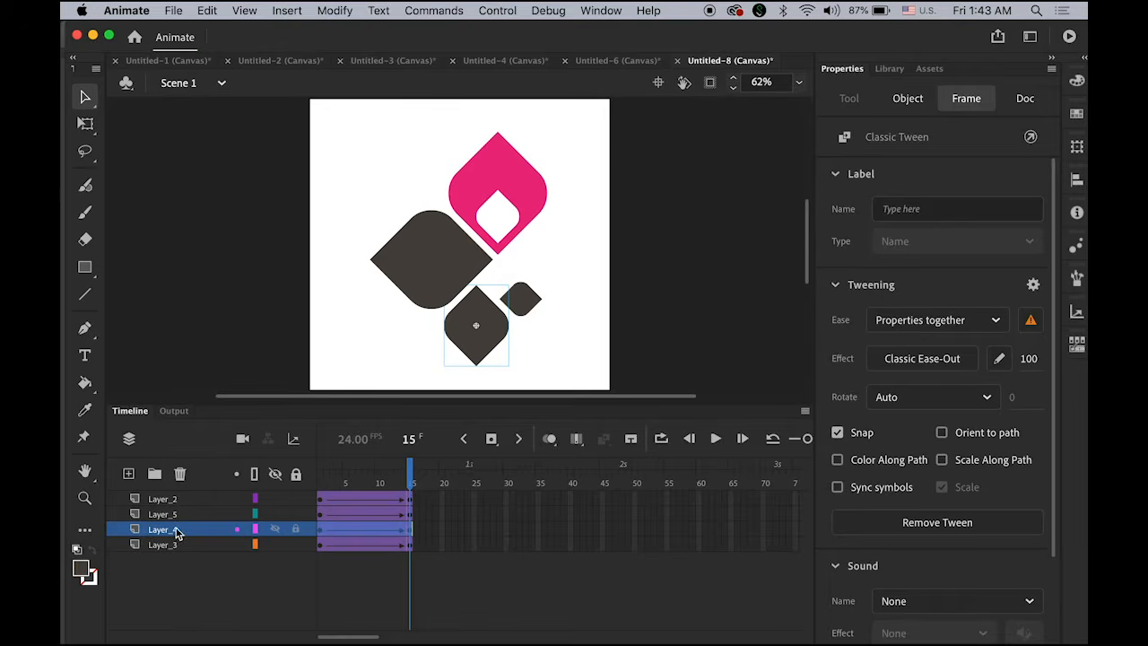
pyautogui.click(350, 528)
pyautogui.moveTo(350, 528); pyautogui.dragTo(388, 536)
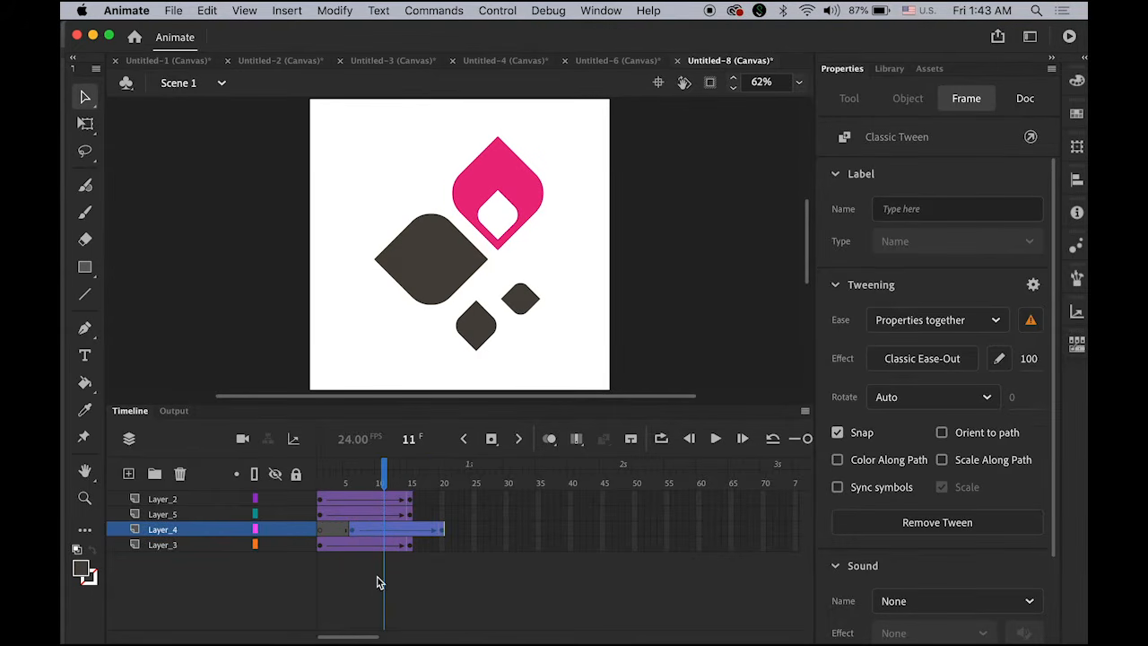
# - Shift Layer_5's tween to start at frame 11 and Layer_2's tween to start at frame 16, and play the staggered result
pyautogui.click(164, 515)
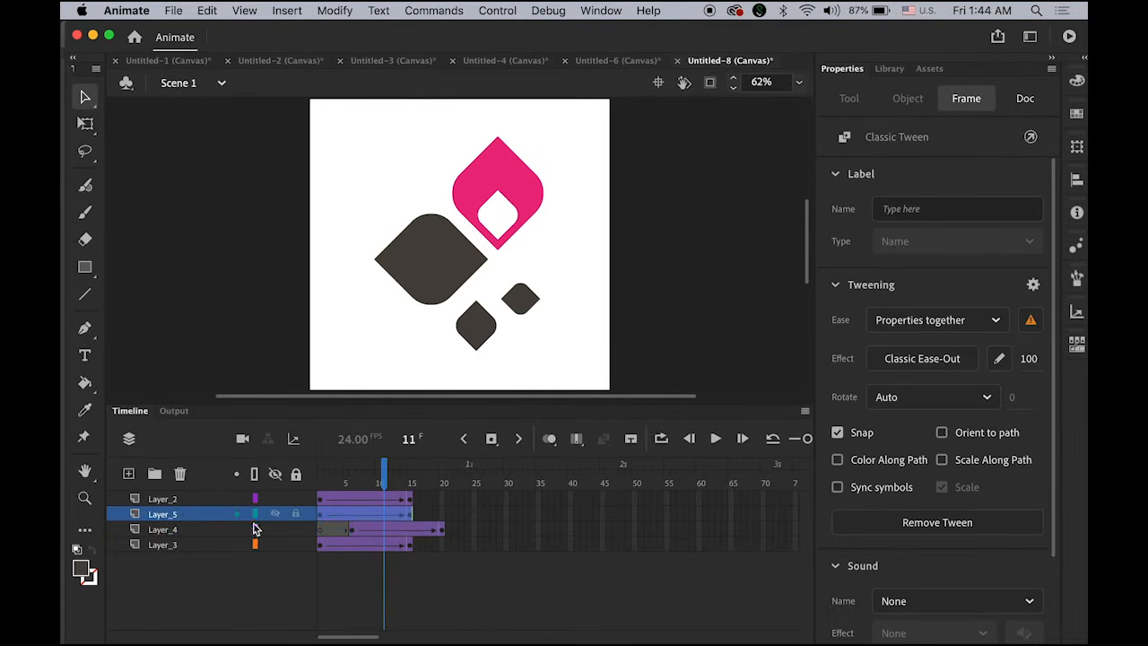
pyautogui.moveTo(359, 518); pyautogui.dragTo(415, 518)
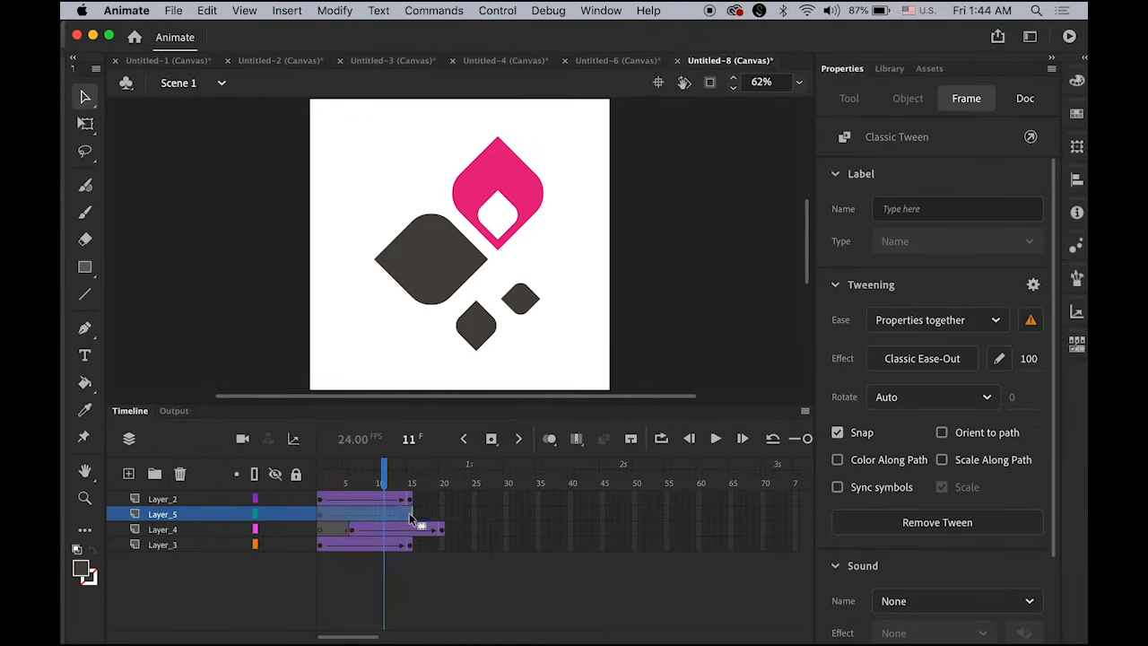
pyautogui.click(186, 500)
pyautogui.moveTo(354, 508); pyautogui.dragTo(269, 472)
pyautogui.press('Return')
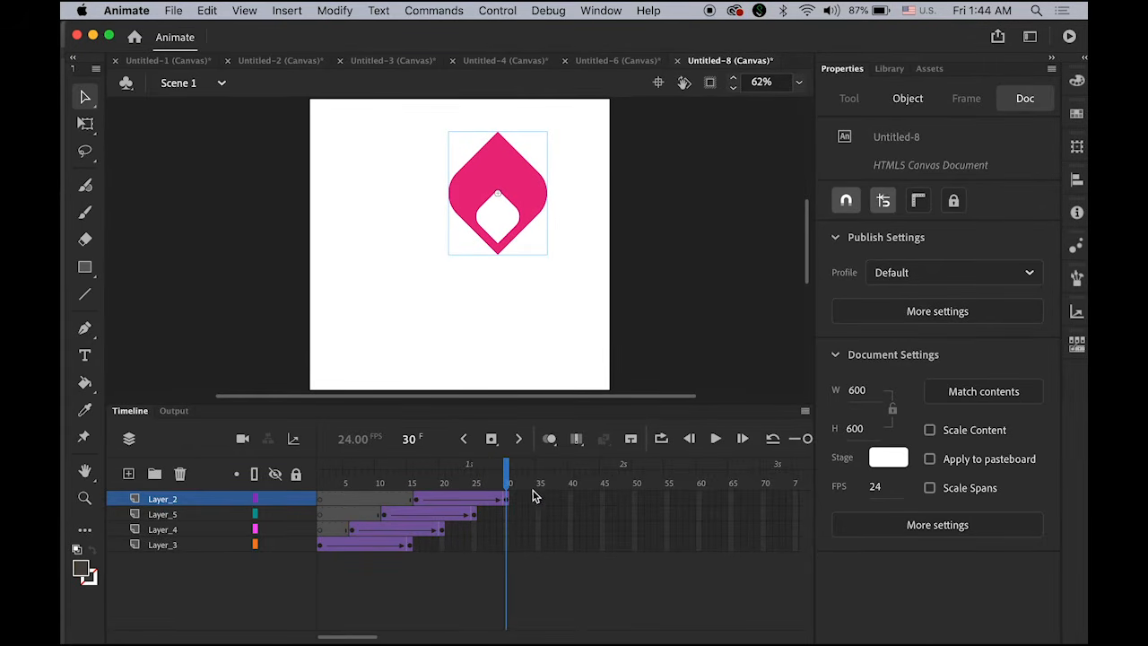
# - Insert keyframes at frame 30 on Layer_5, Layer_4 and Layer_3 so their shapes last until the end of Layer_2's tween
pyautogui.click(507, 518)
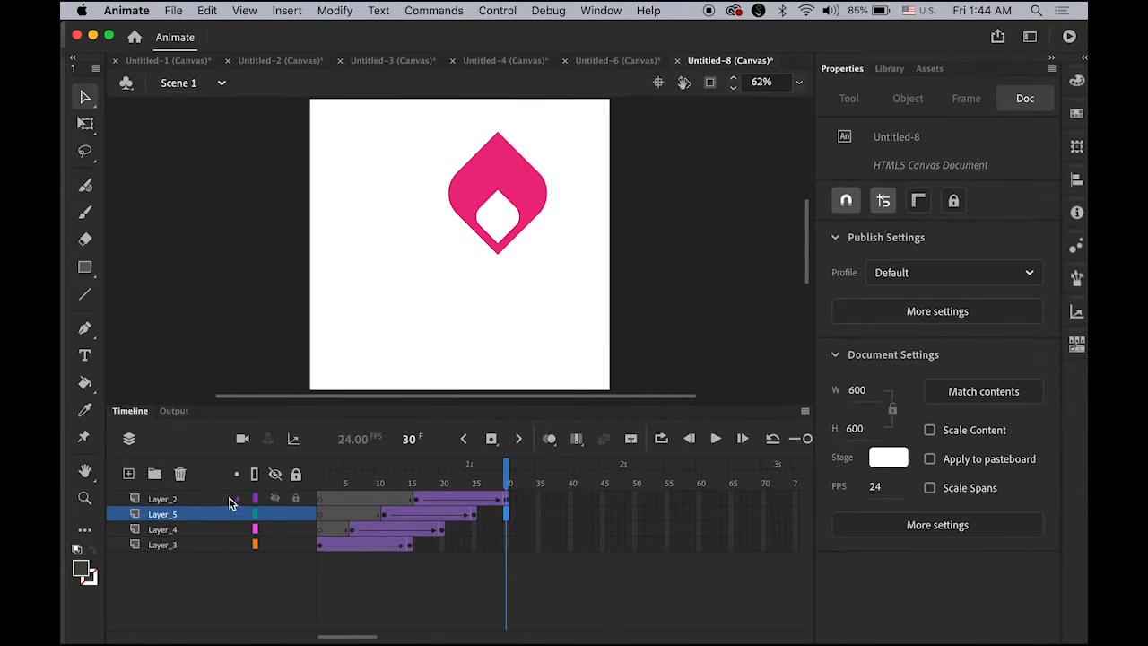
pyautogui.click(505, 547)
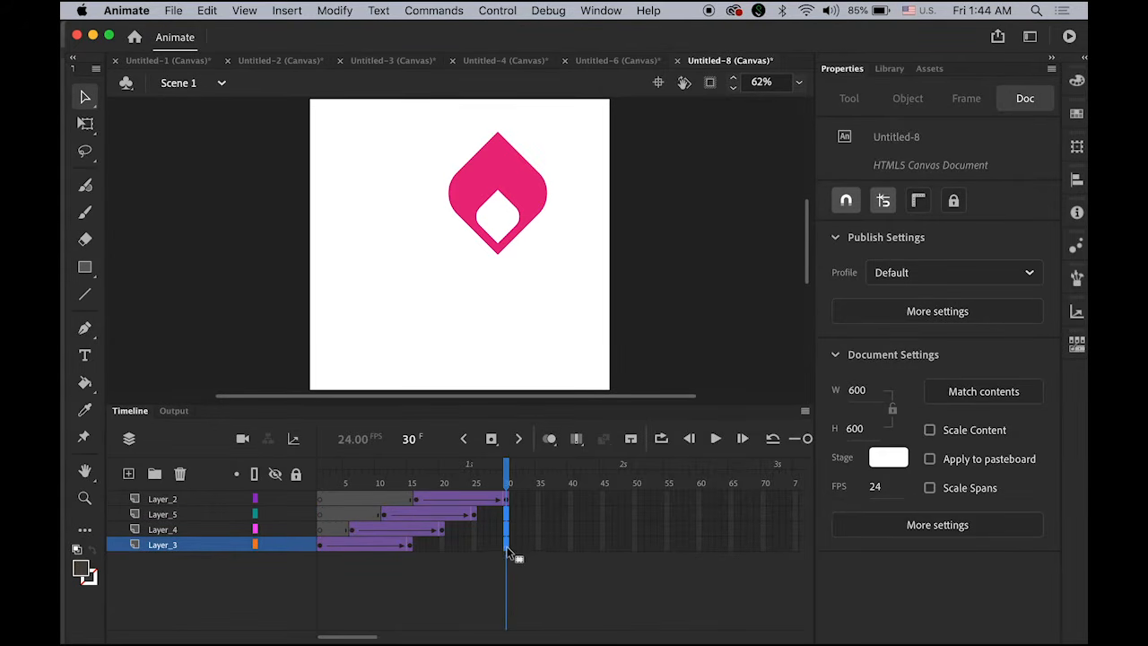
pyautogui.click(491, 438)
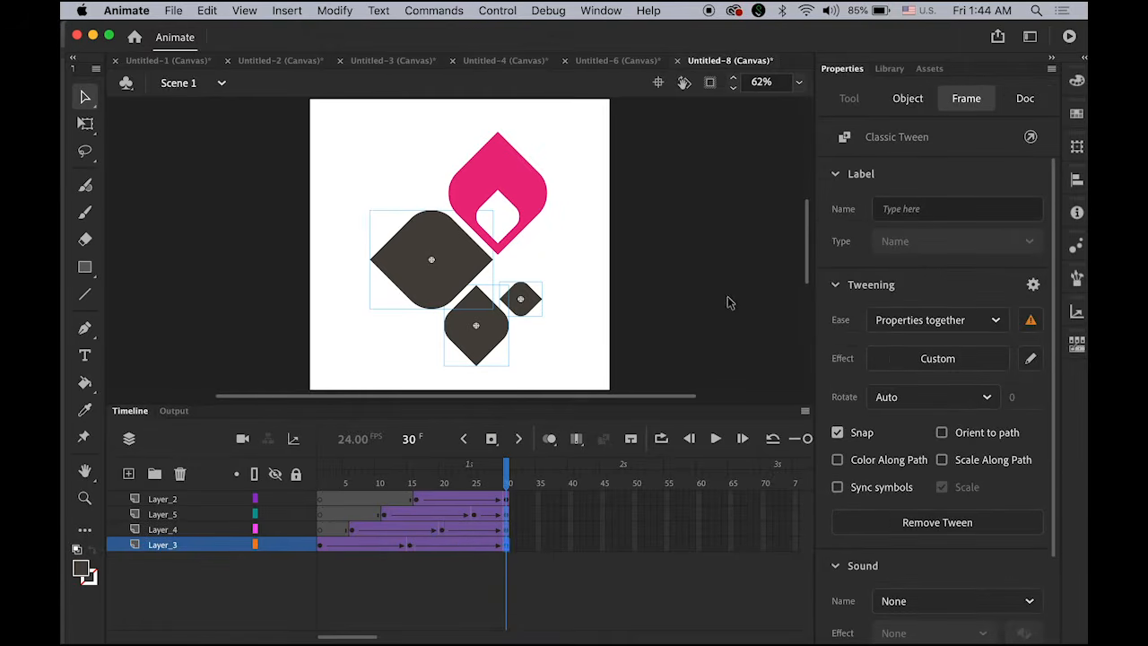
# - Play the 30-frame timeline repeatedly to check that the shapes scale up one after another and stay on stage
pyautogui.press('Return')
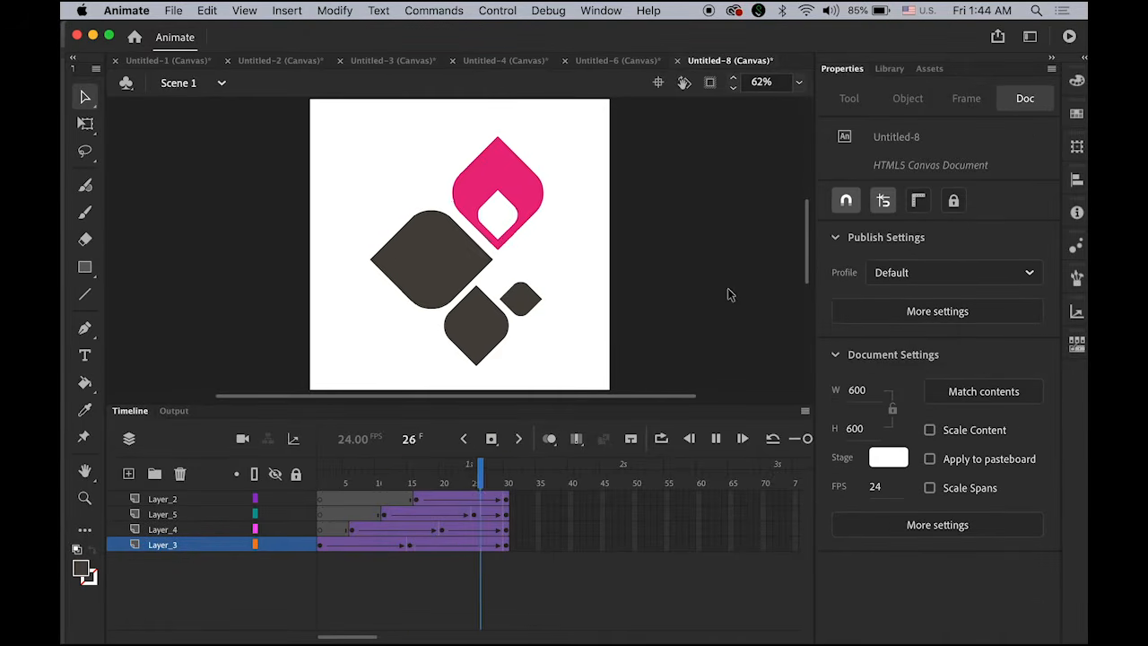
pyautogui.press('Return')
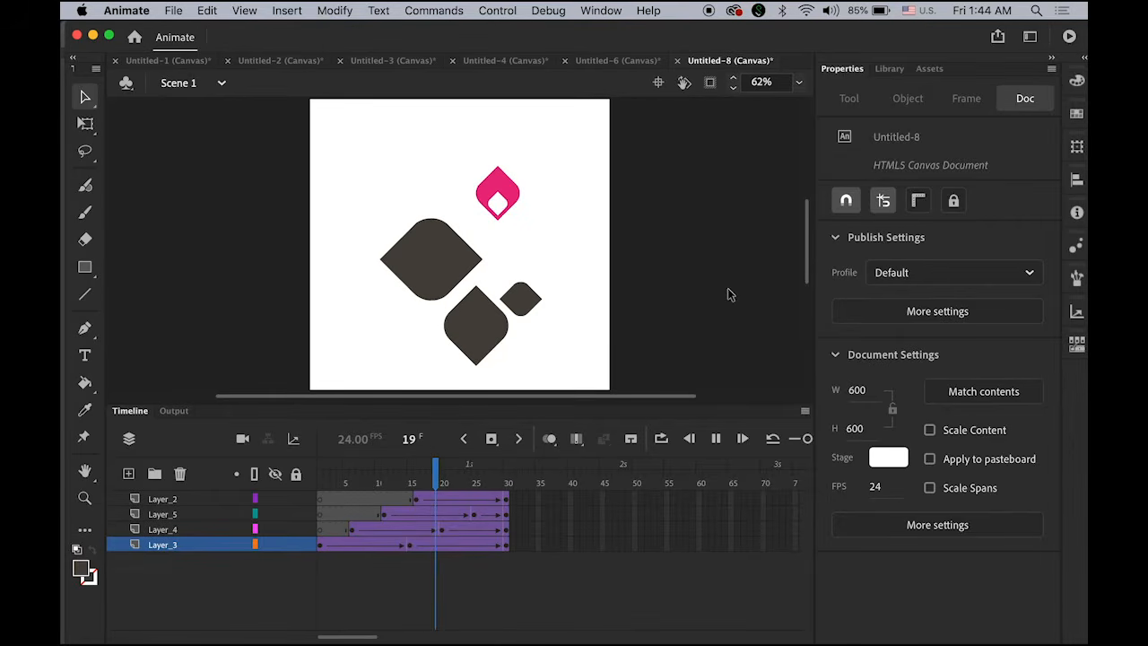
pyautogui.press('Return')
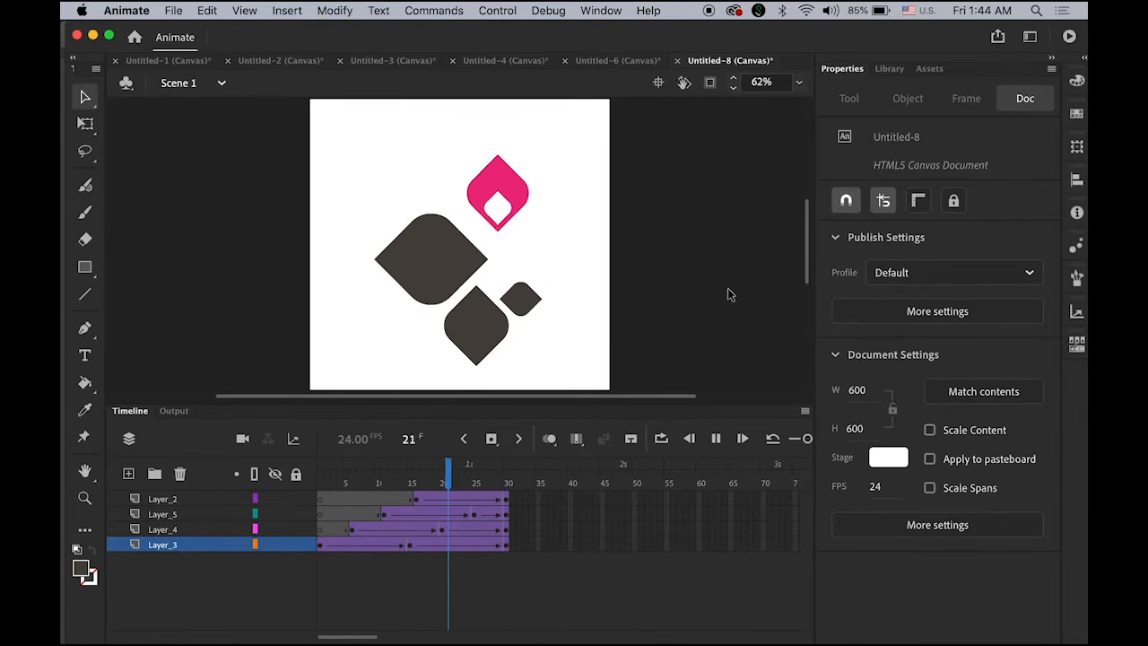
pyautogui.press('Return')
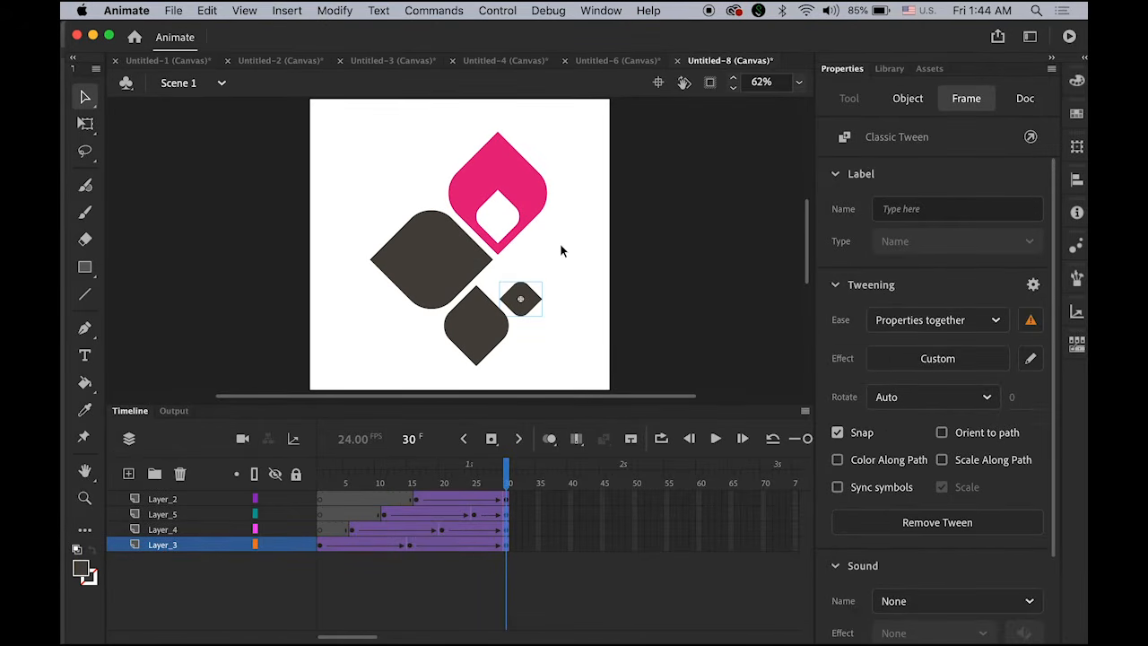
# - Select all four logo shapes at frame 30 and copy them, undoing the trial cut made first
pyautogui.moveTo(330, 130); pyautogui.dragTo(626, 377)
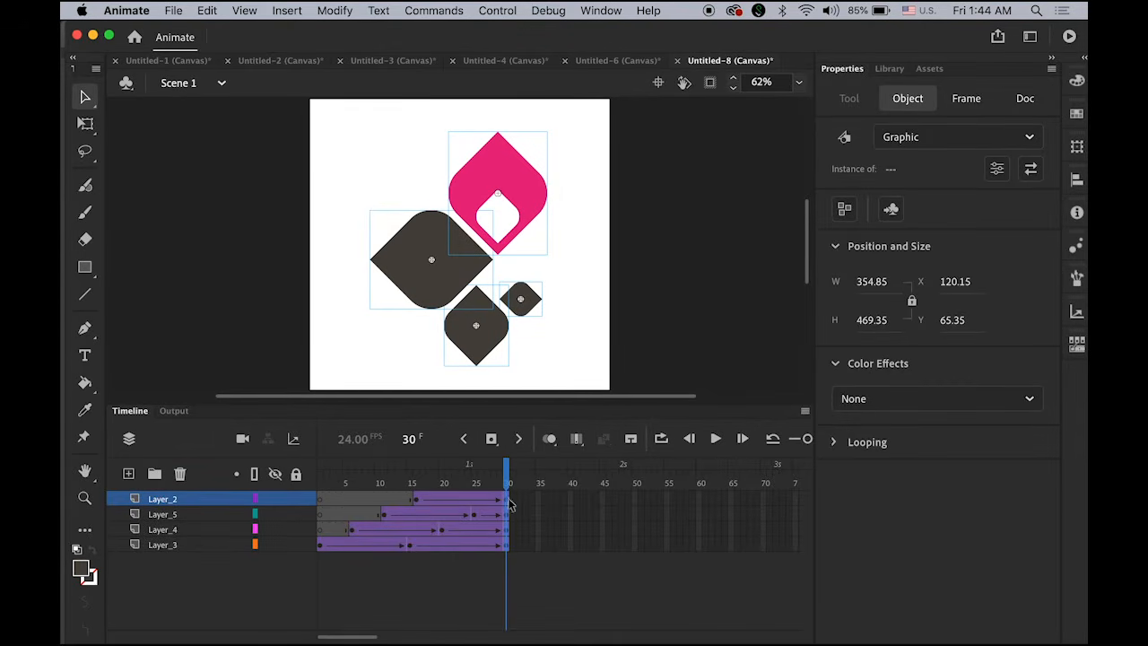
pyautogui.click(207, 10)
pyautogui.click(250, 70)
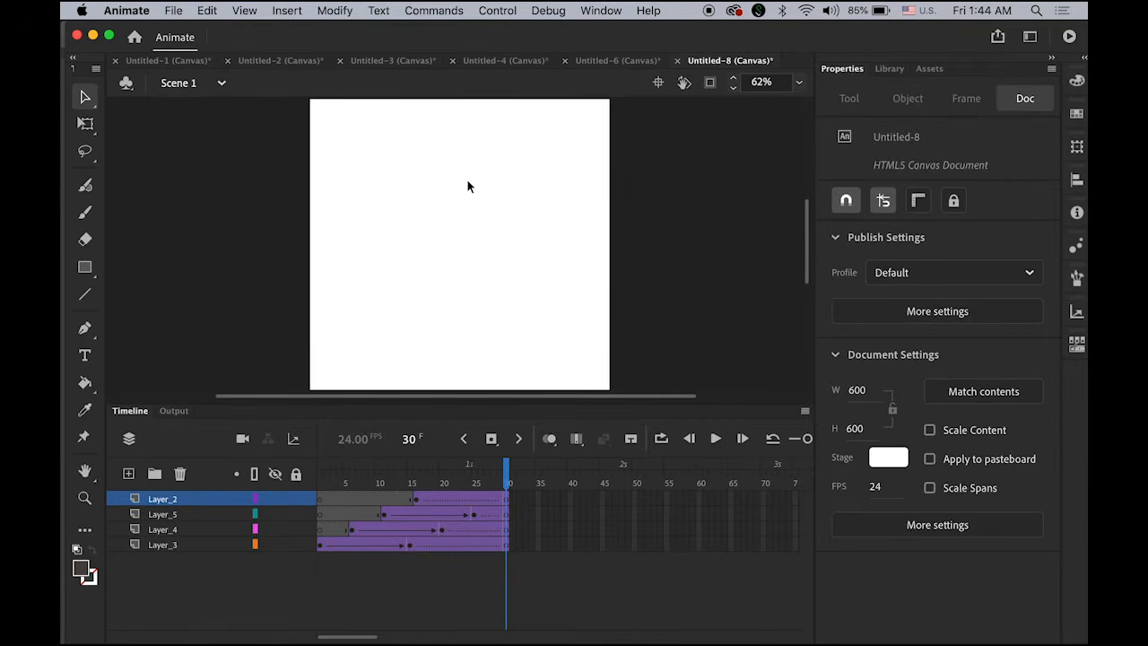
pyautogui.press('super+shift+v')
pyautogui.click(209, 9)
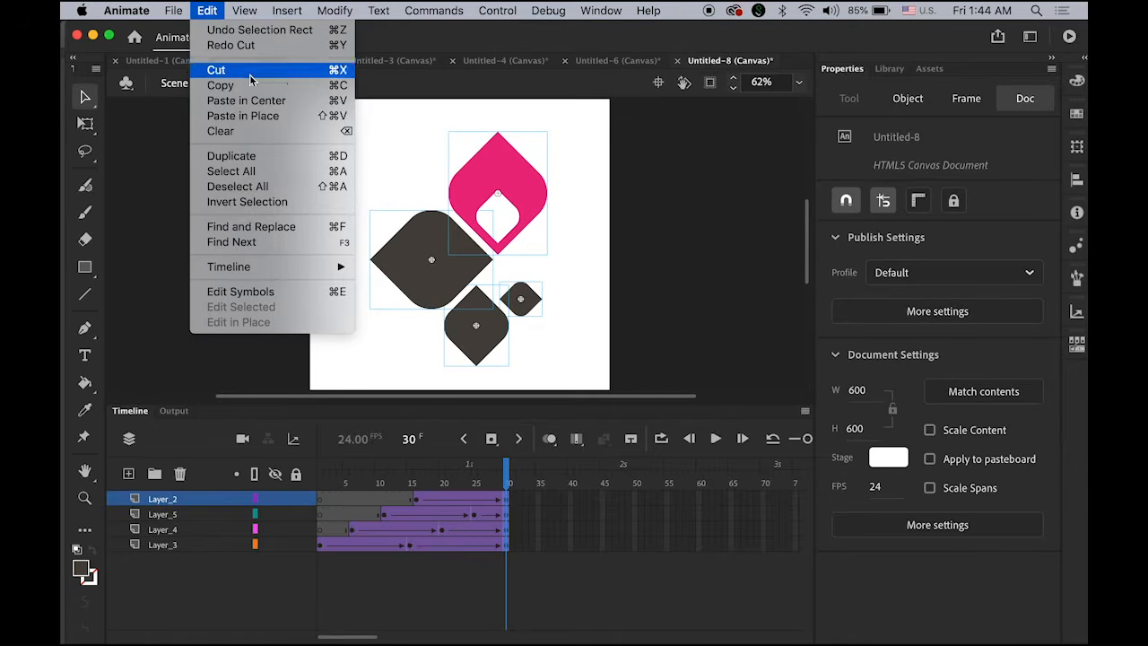
pyautogui.click(254, 84)
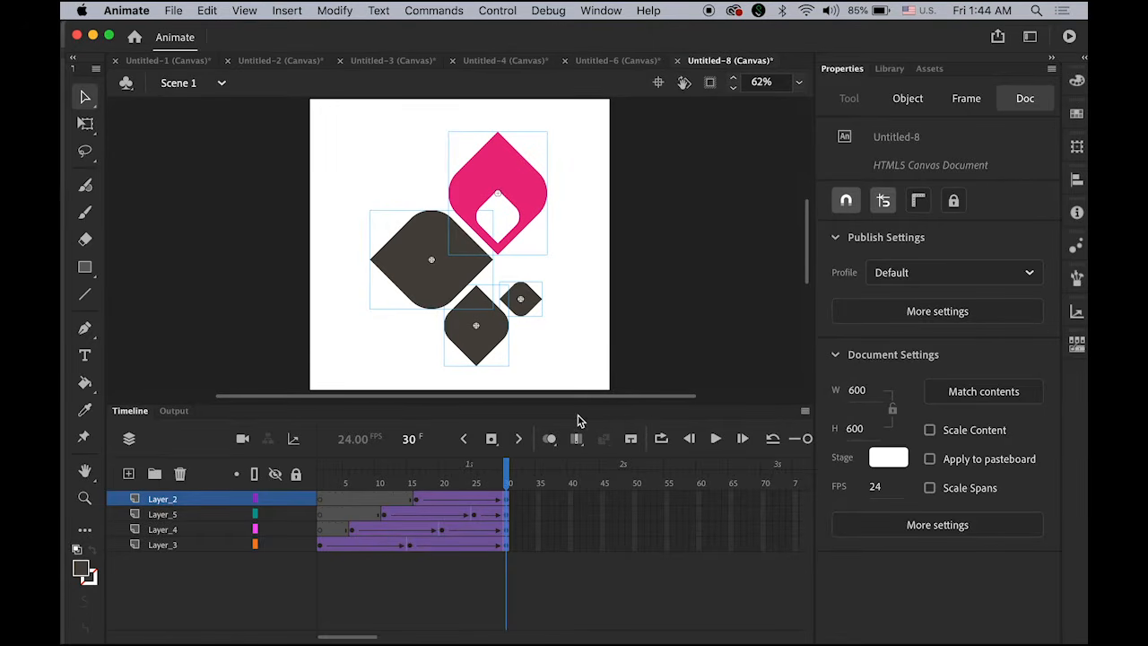
# - Add a layer above Layer_2 and paste the copied shapes in place in a new keyframe at its frame 30
pyautogui.click(163, 501)
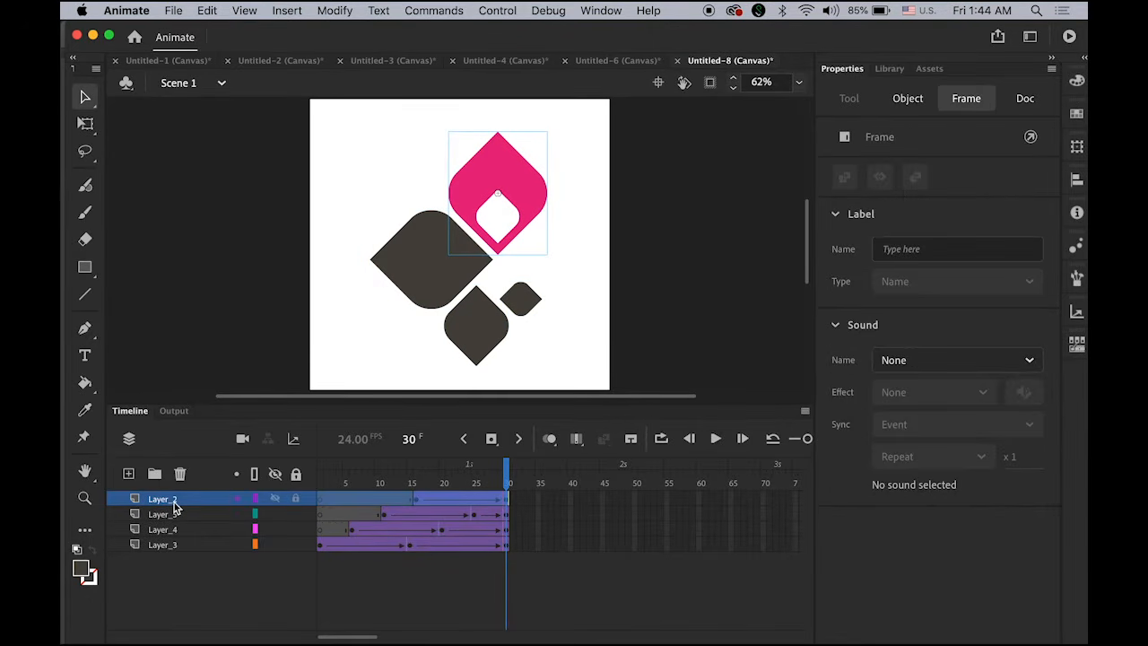
pyautogui.click(129, 474)
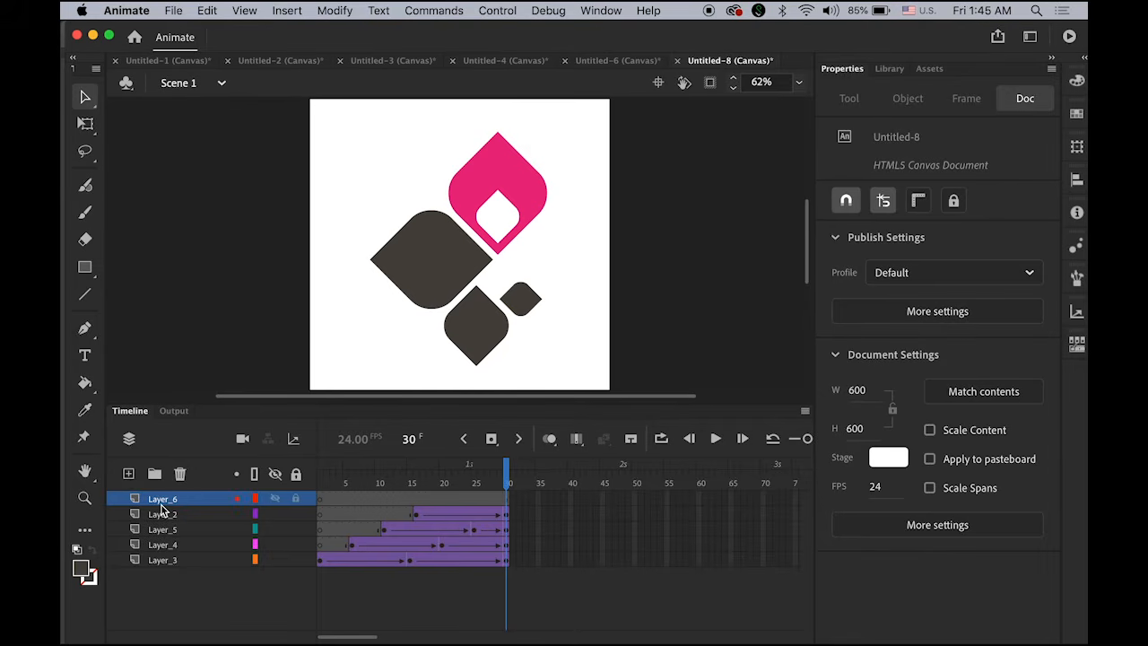
pyautogui.click(506, 499)
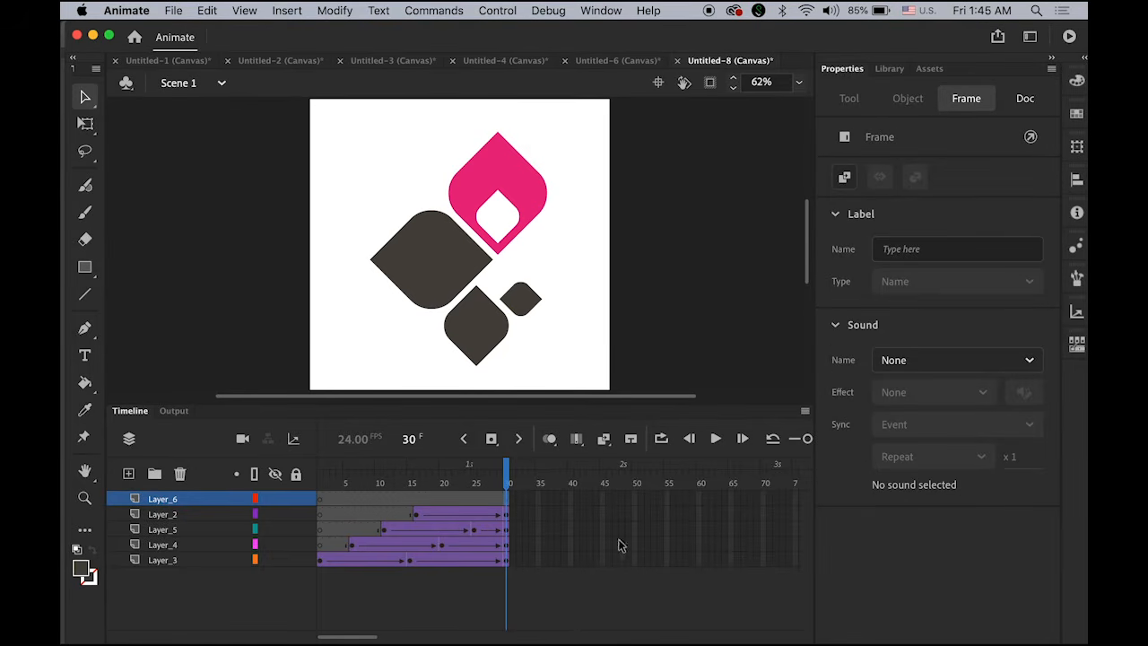
pyautogui.click(492, 440)
pyautogui.click(206, 10)
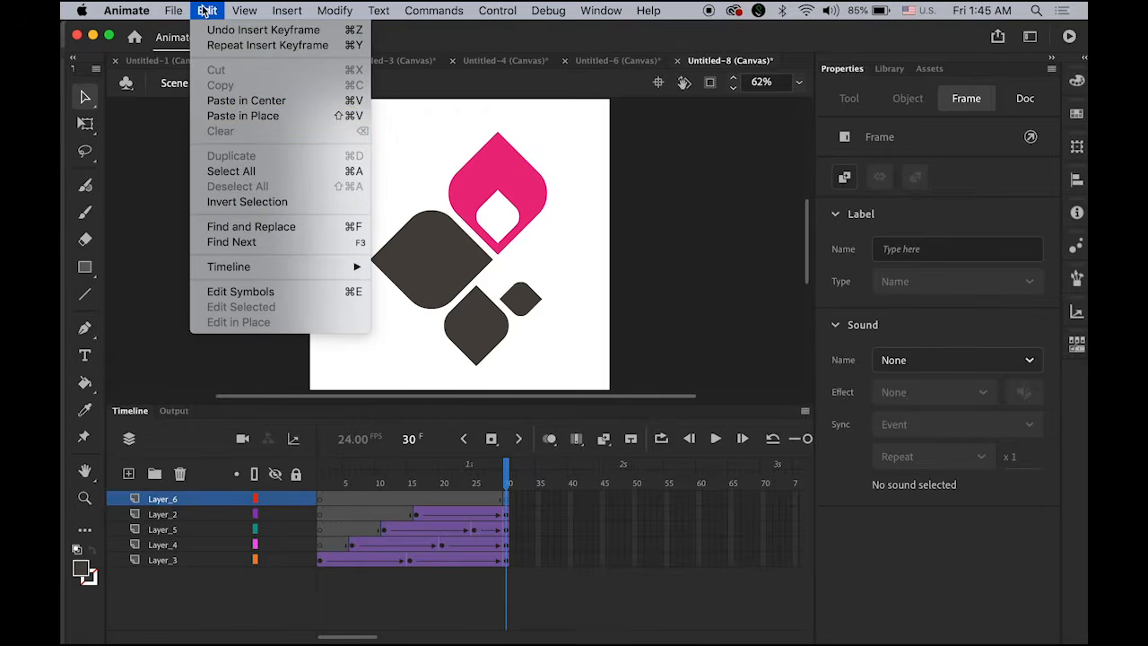
pyautogui.click(268, 115)
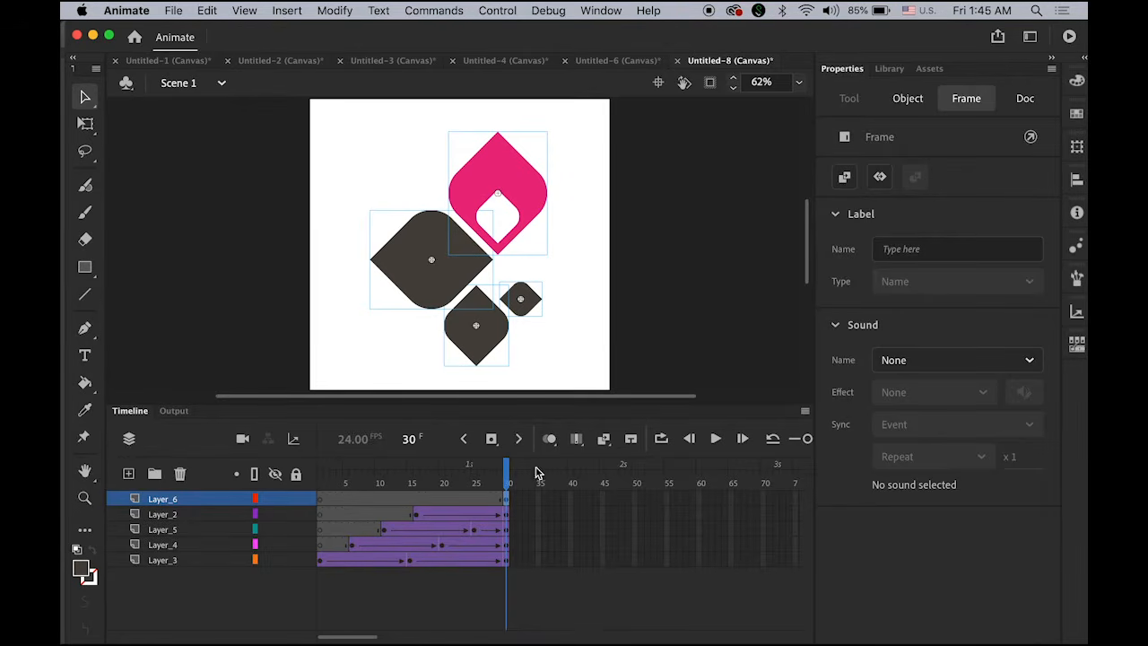
# - Insert a keyframe at frame 45 on Layer_6 and create a classic tween between frames 30 and 45
pyautogui.click(602, 503)
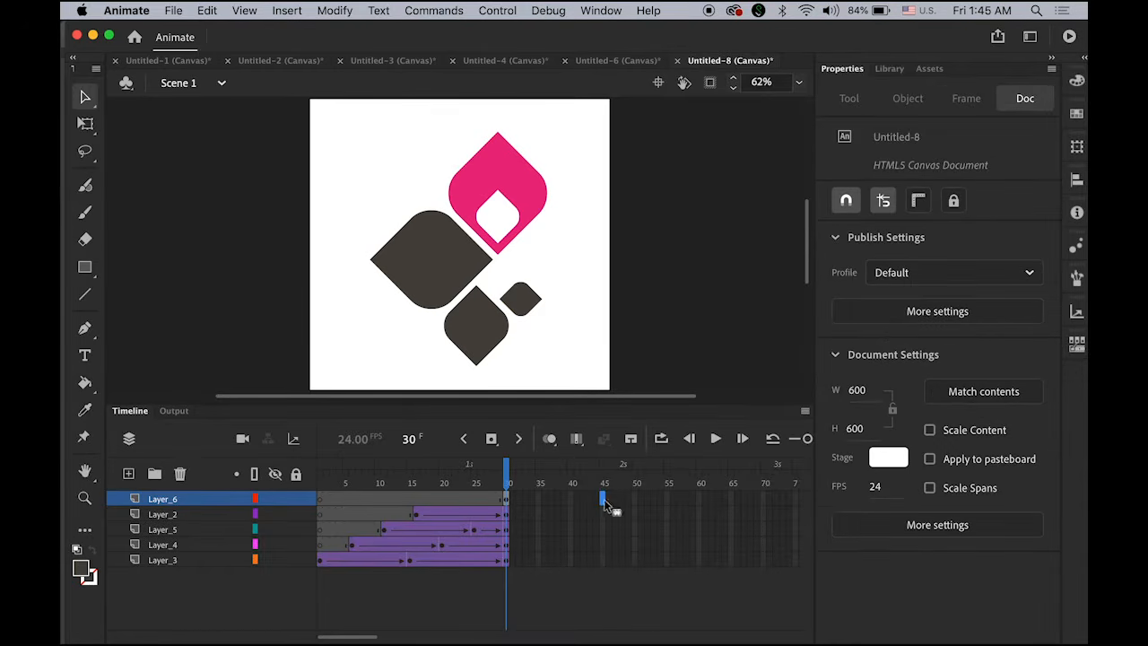
pyautogui.click(492, 438)
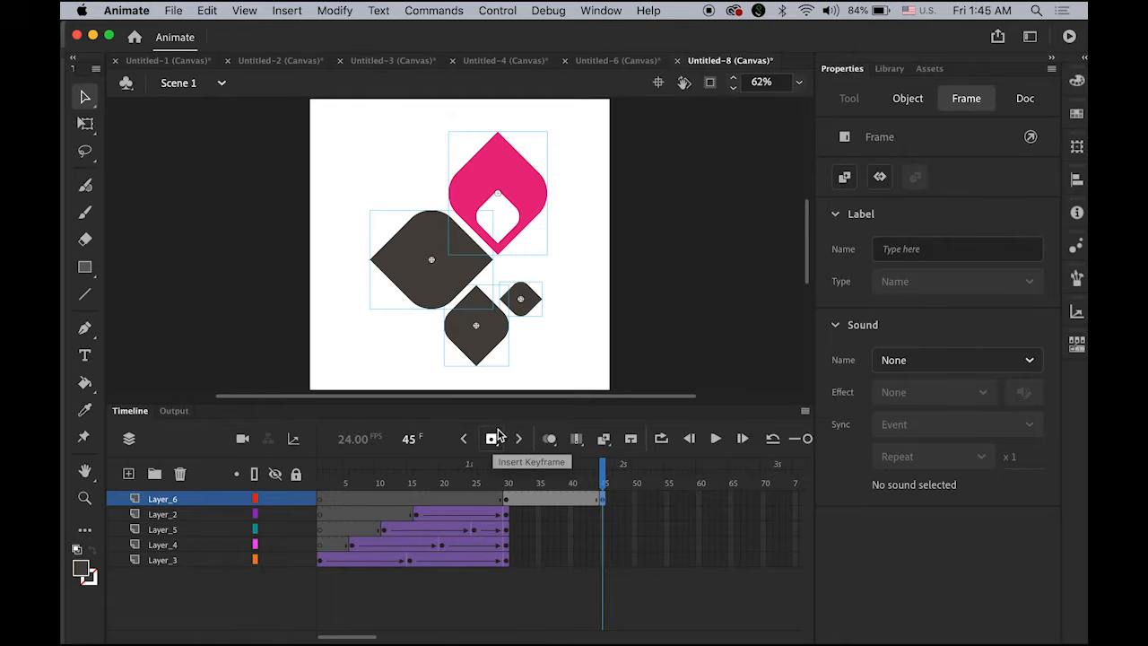
pyautogui.click(550, 501)
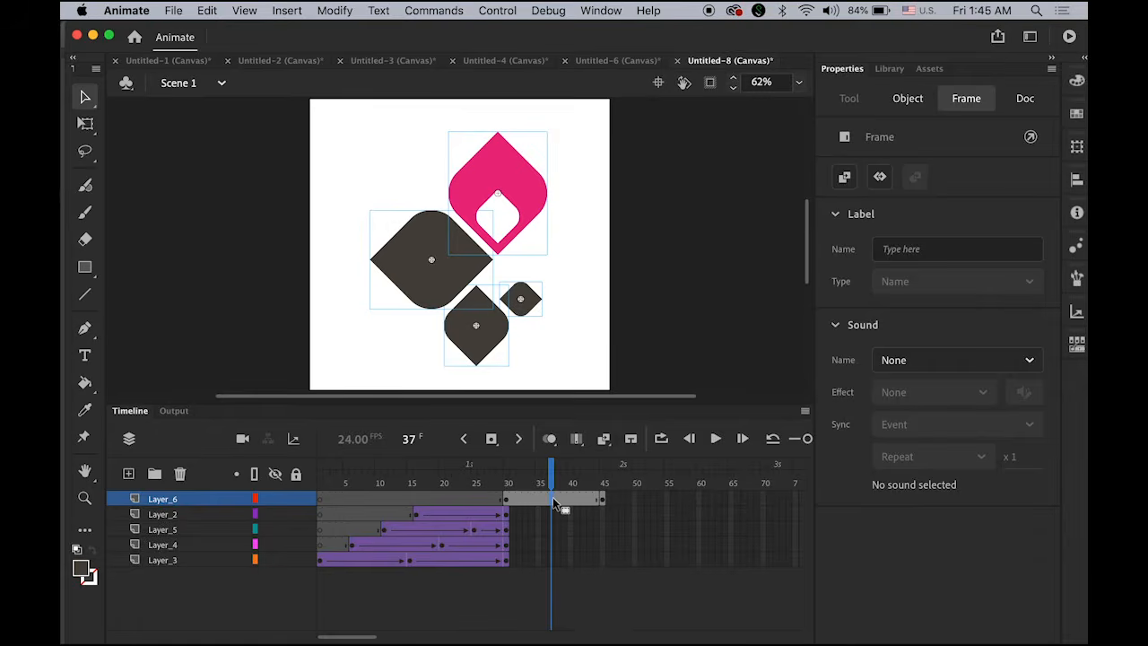
pyautogui.rightClick(552, 497)
pyautogui.click(640, 207)
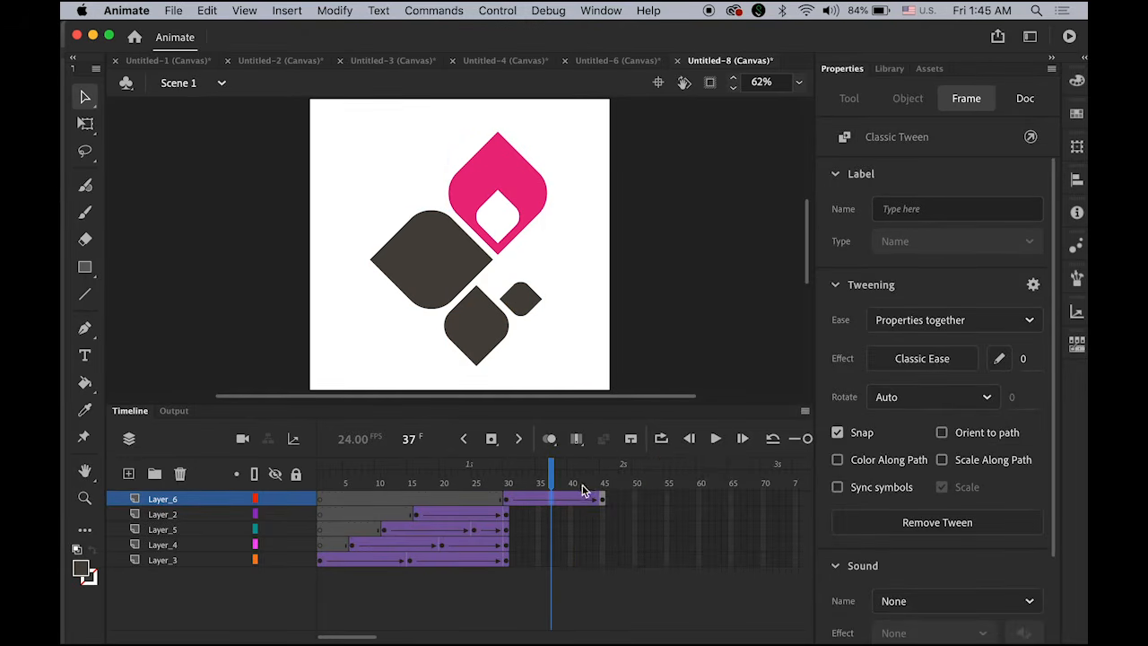
# - Scale the whole logo down around its centre at frame 45 of Layer_6 to about 223 by 295 px
pyautogui.moveTo(549, 485); pyautogui.dragTo(603, 500)
pyautogui.click(603, 500)
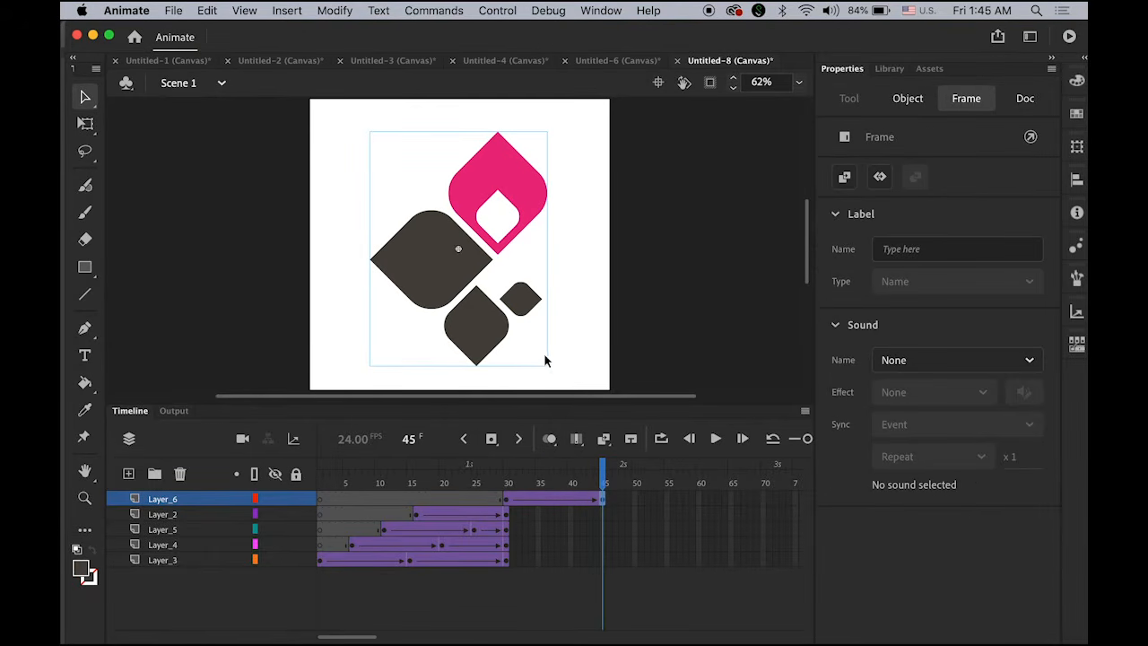
pyautogui.click(85, 124)
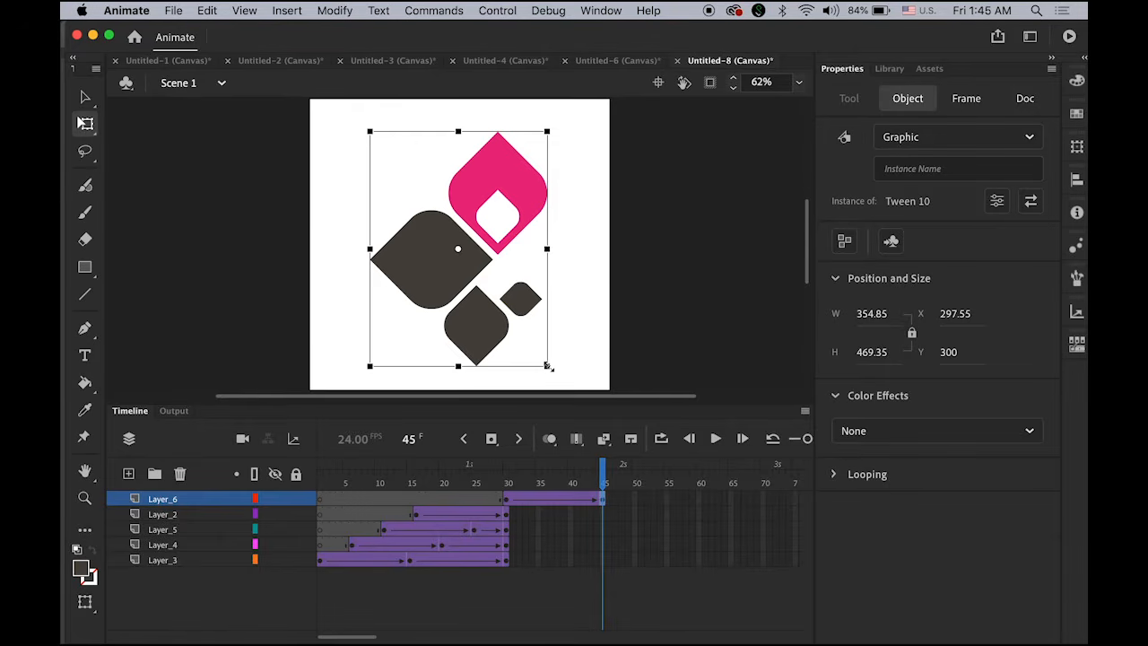
pyautogui.moveTo(549, 366); pyautogui.dragTo(515, 342)
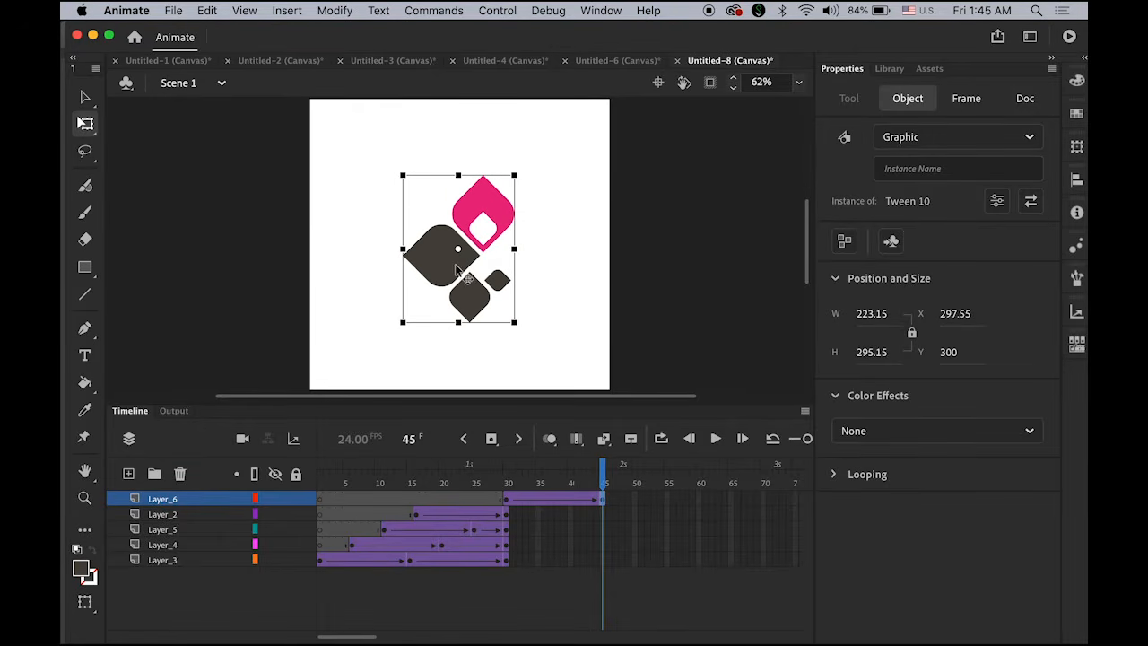
# - Play the 45-frame timeline from the start several times to check the staggered growth and the final shrinking of the logo
pyautogui.moveTo(604, 480); pyautogui.dragTo(266, 470)
pyautogui.press('Return')
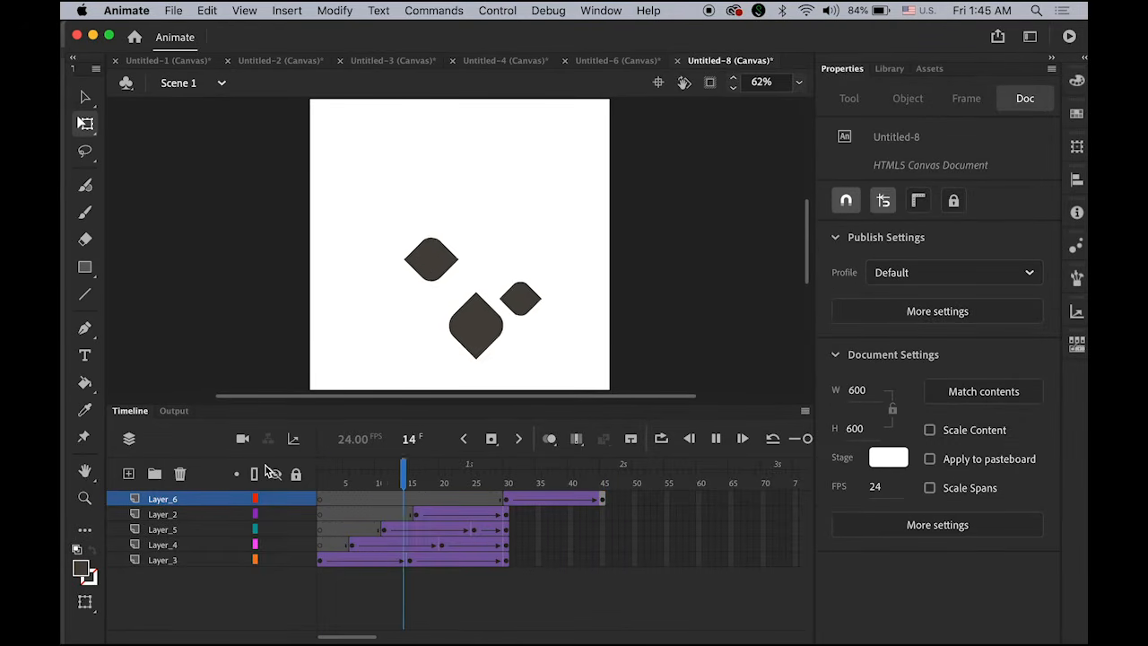
pyautogui.press('Return')
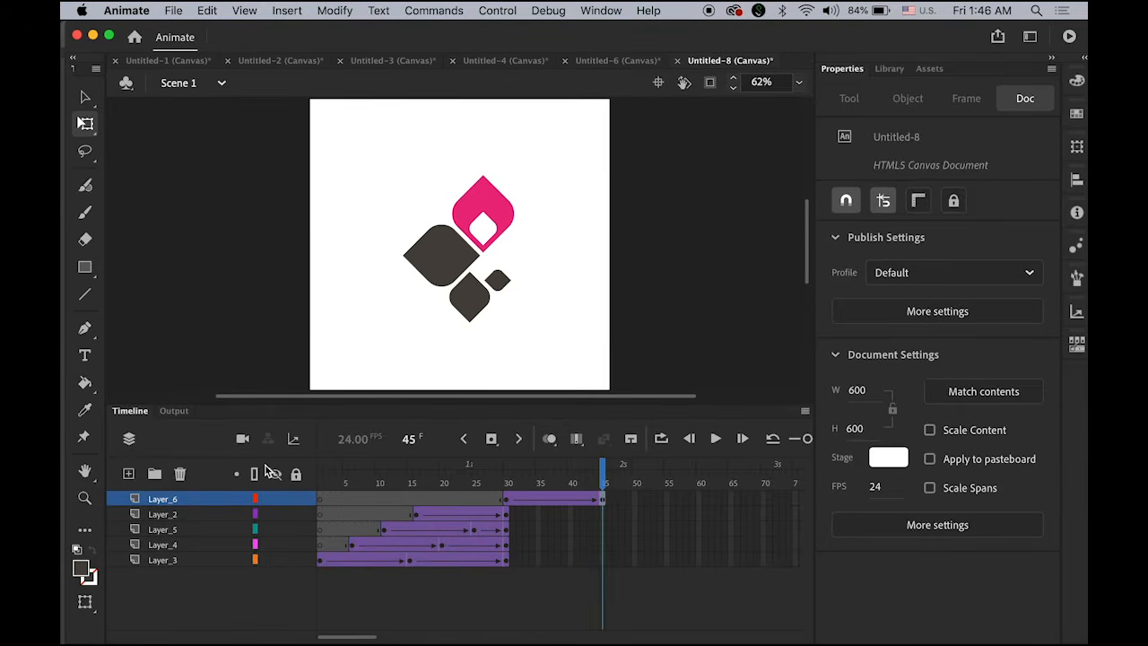
pyautogui.press('Return')
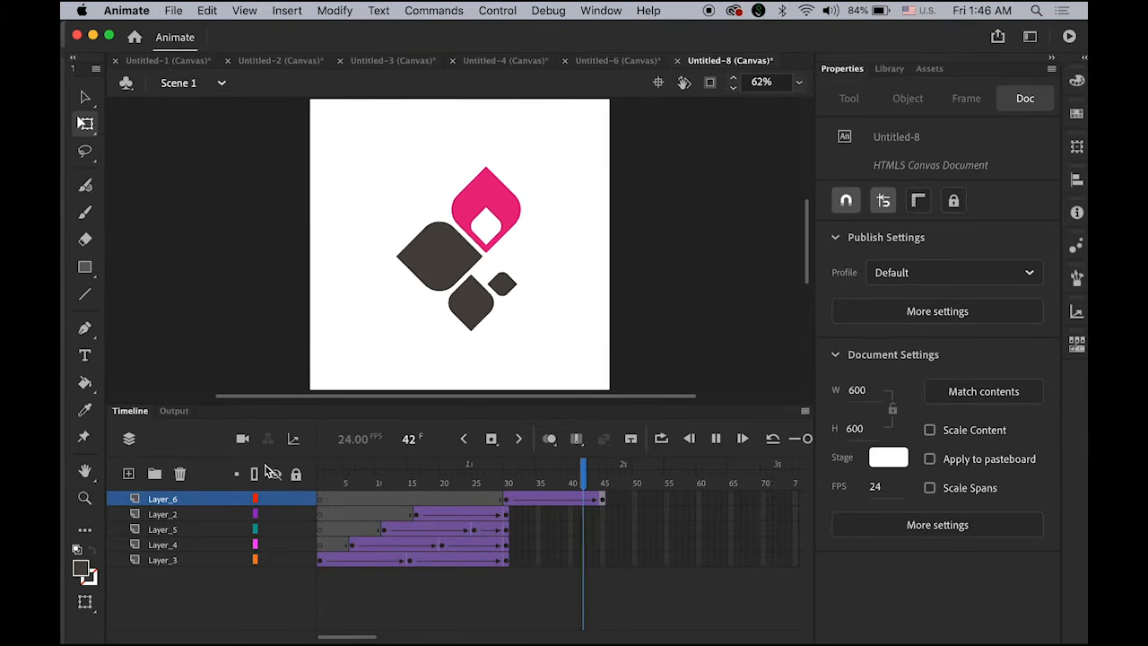
pyautogui.press('Return')
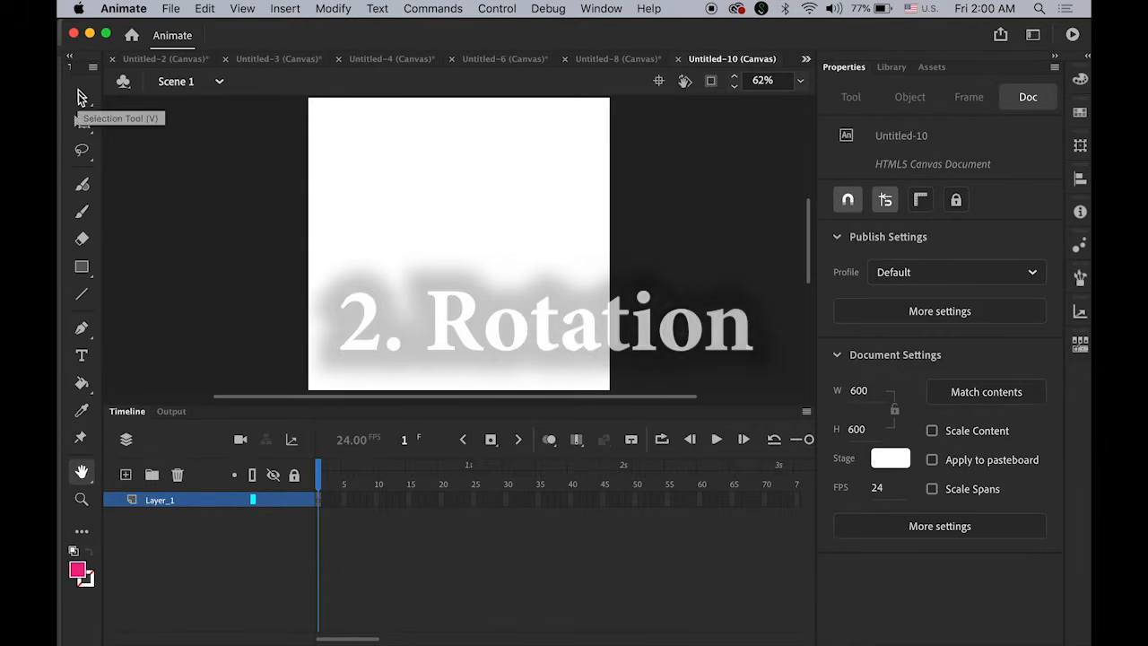
# - Import rotation.svg to the stage of the empty Untitled-10 document with all paths in the same layer and frame, and deselect it
pyautogui.click(80, 97)
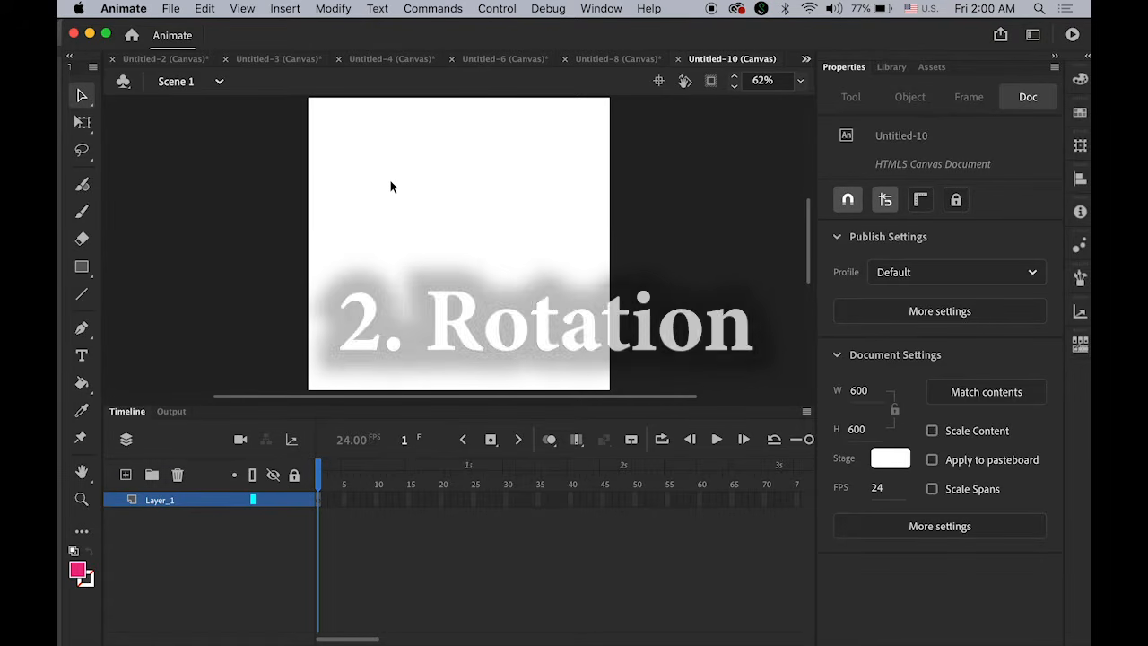
pyautogui.click(170, 8)
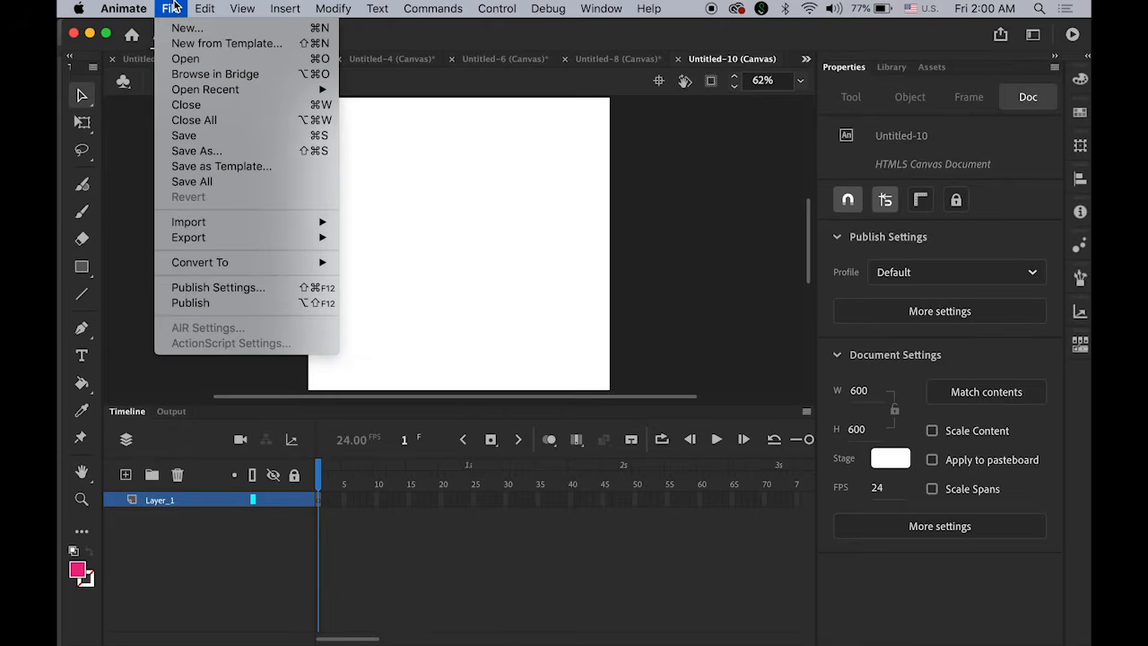
pyautogui.moveTo(269, 221)
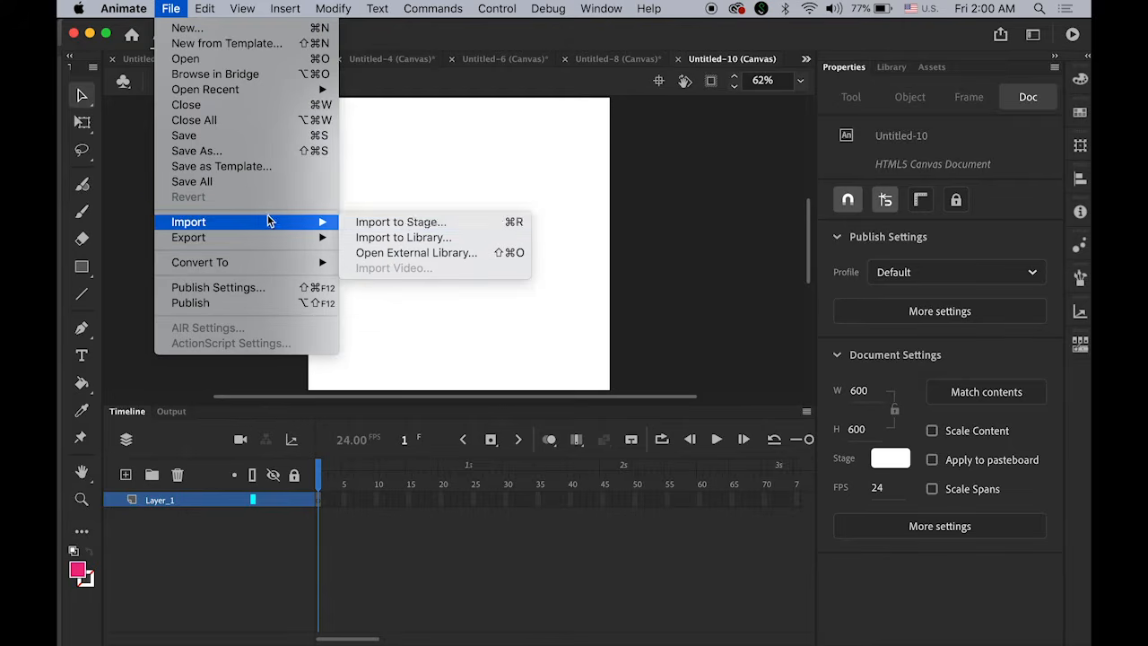
pyautogui.click(402, 219)
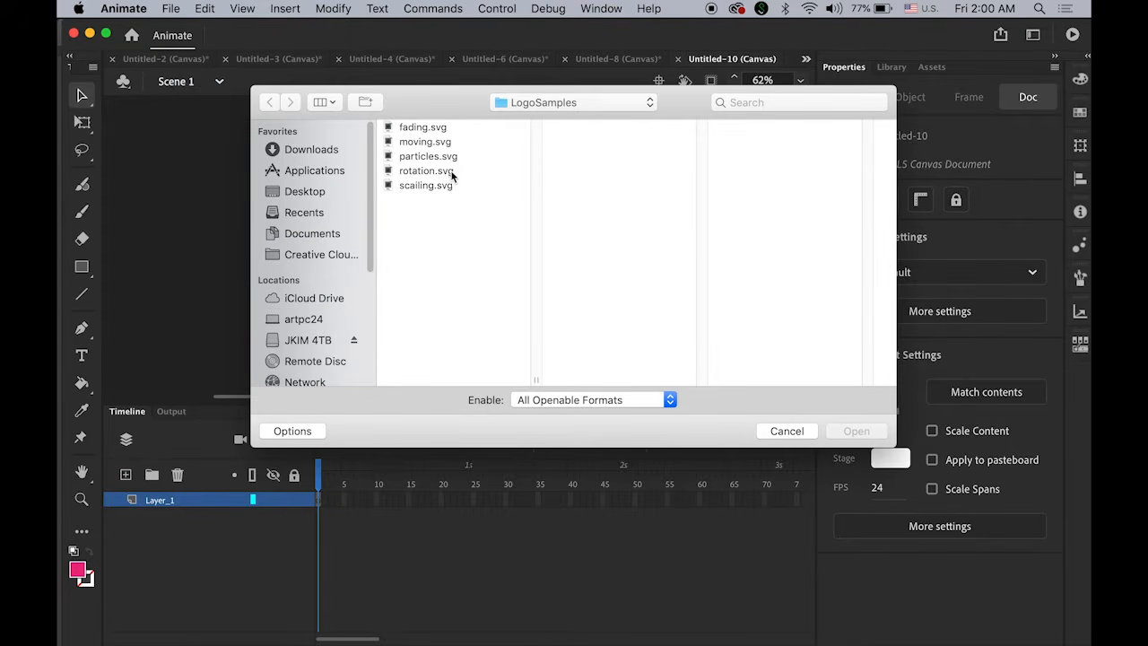
pyautogui.click(430, 171)
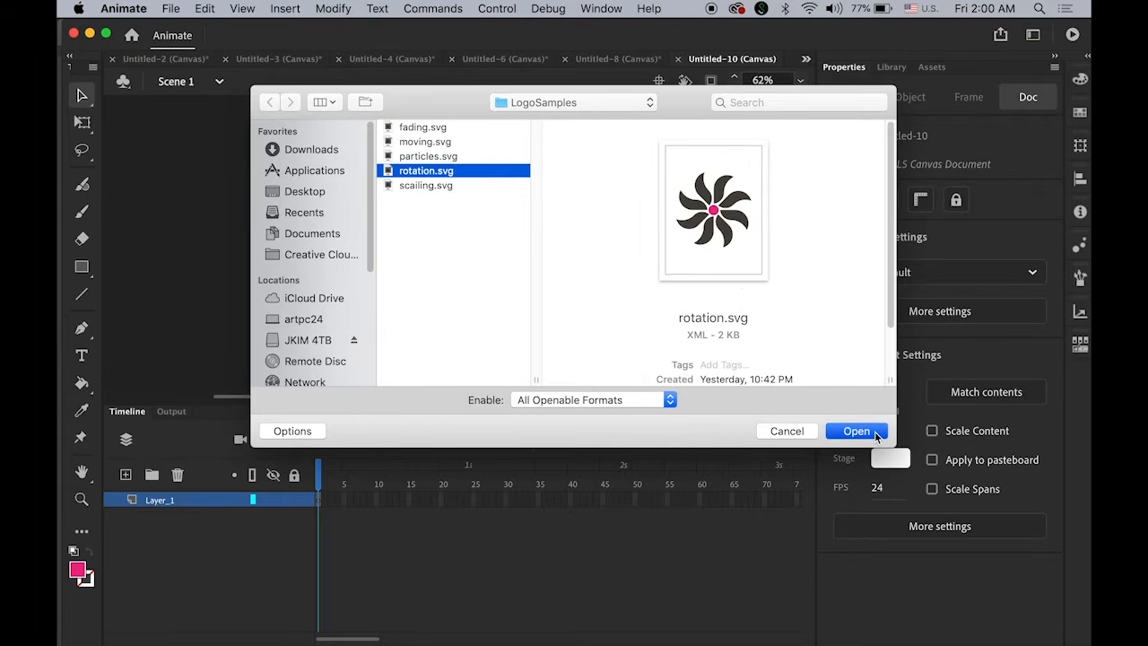
pyautogui.click(856, 431)
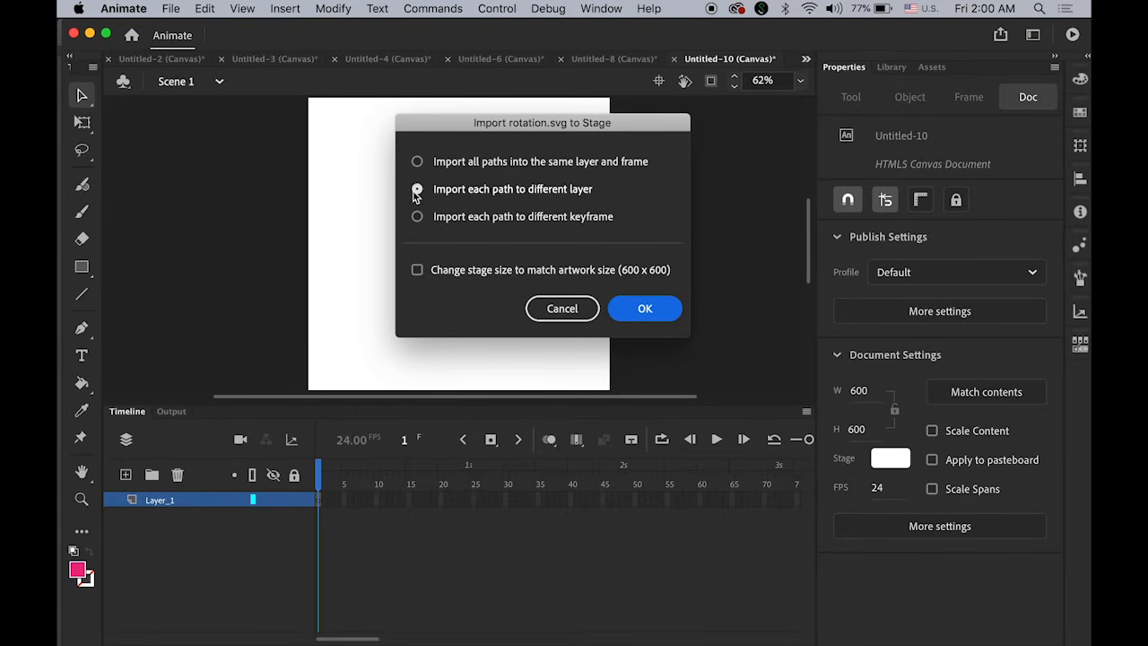
pyautogui.click(417, 163)
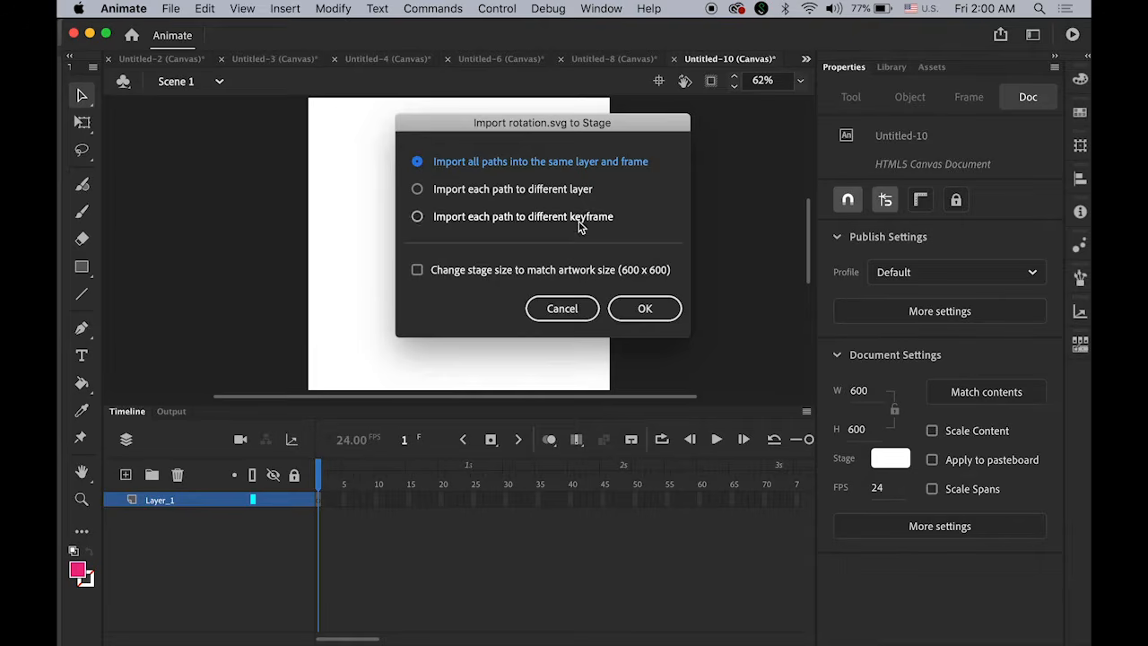
pyautogui.click(652, 311)
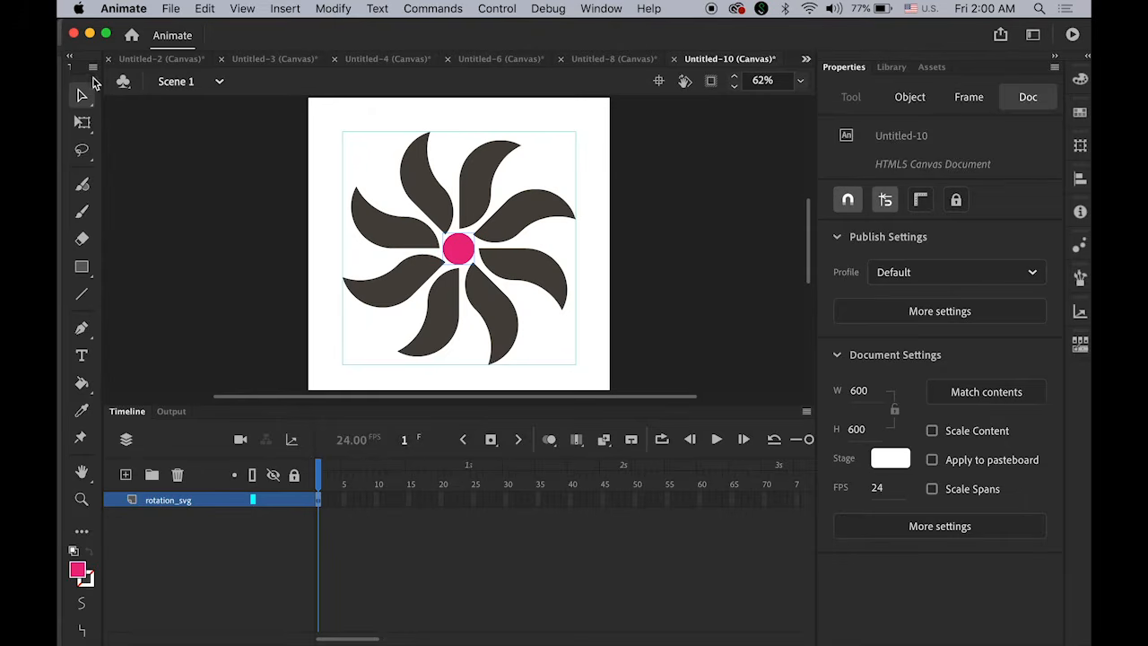
pyautogui.click(201, 193)
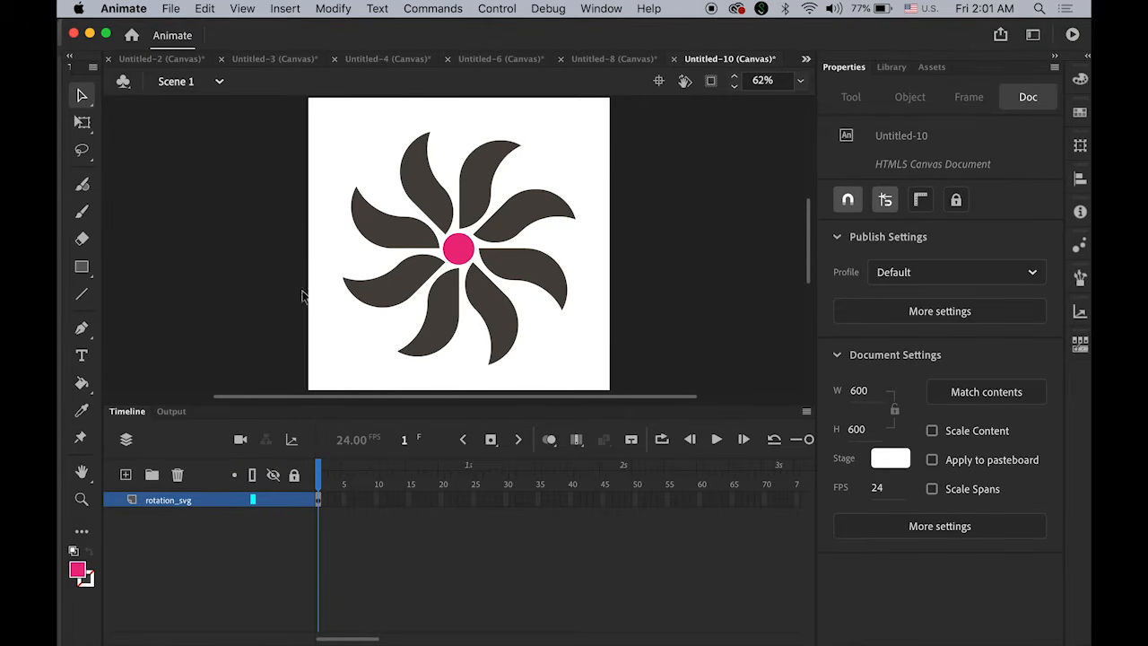
# - Insert a keyframe at frame 24 of the rotation_svg layer and create a classic tween before it with clockwise rotation
pyautogui.click(466, 500)
pyautogui.click(490, 439)
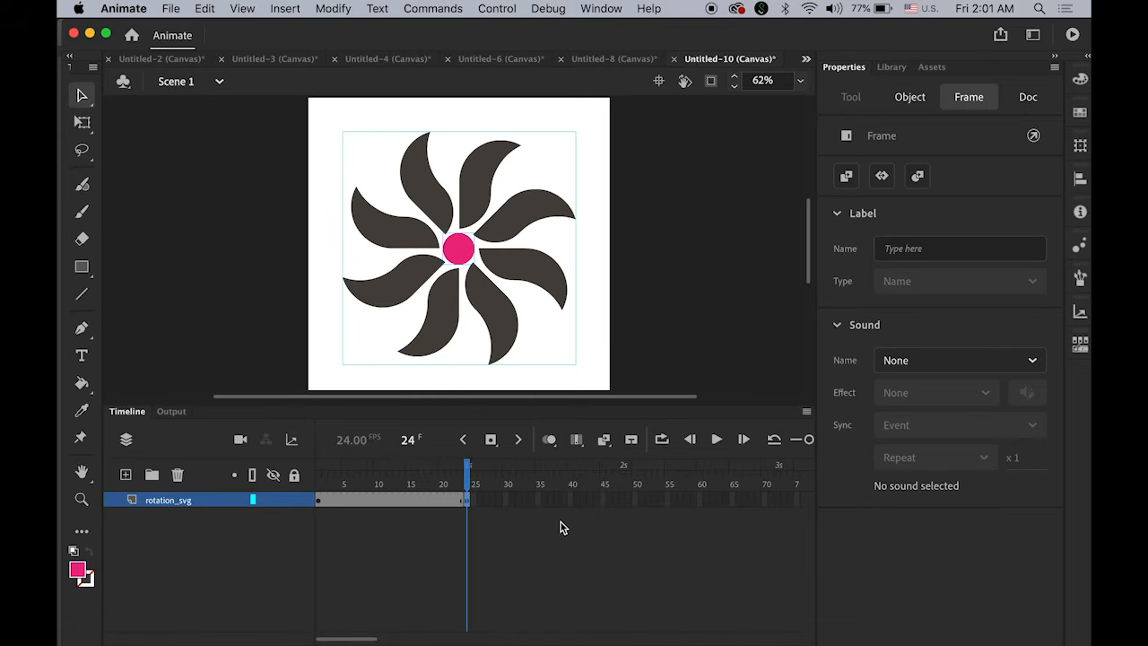
pyautogui.click(389, 501)
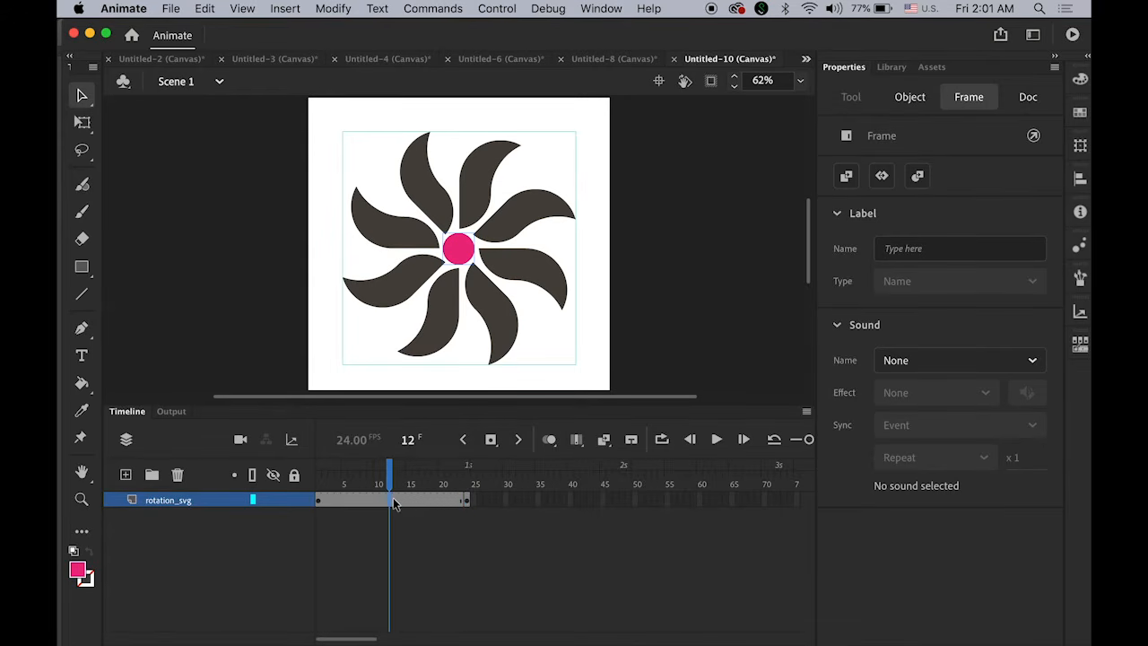
pyautogui.rightClick(391, 502)
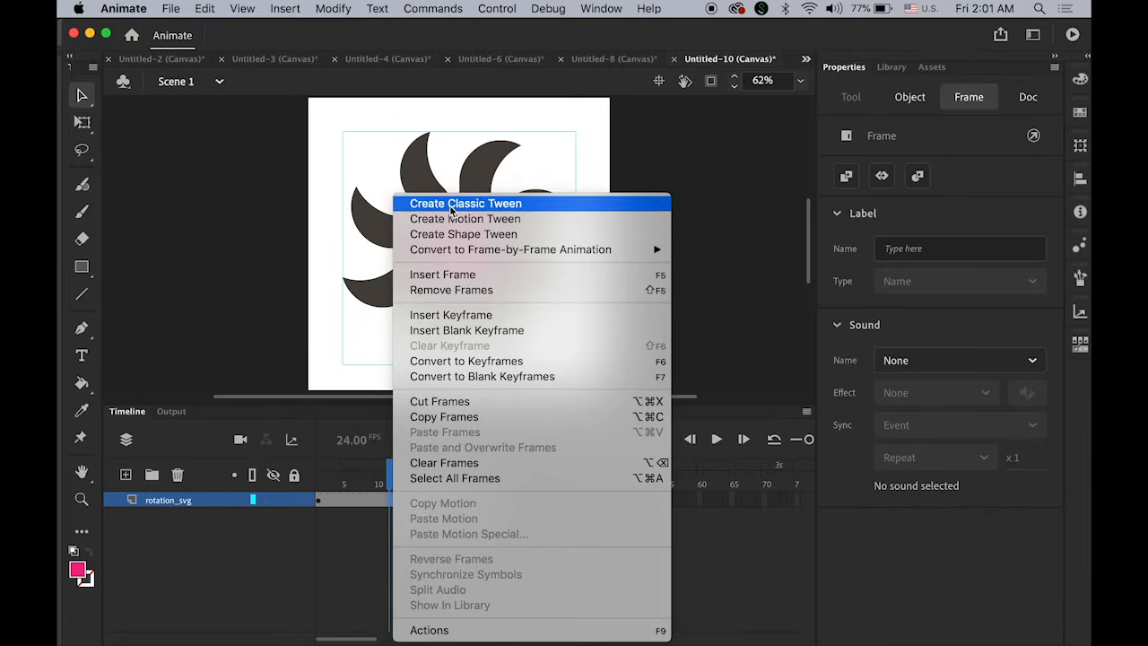
pyautogui.click(412, 202)
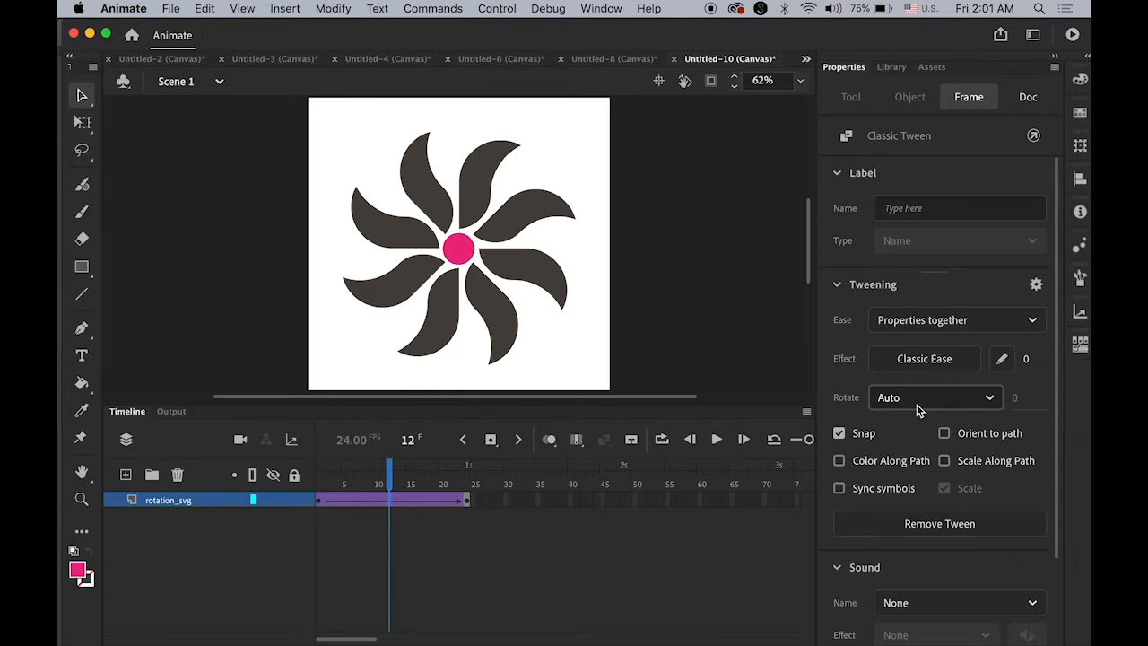
pyautogui.click(990, 400)
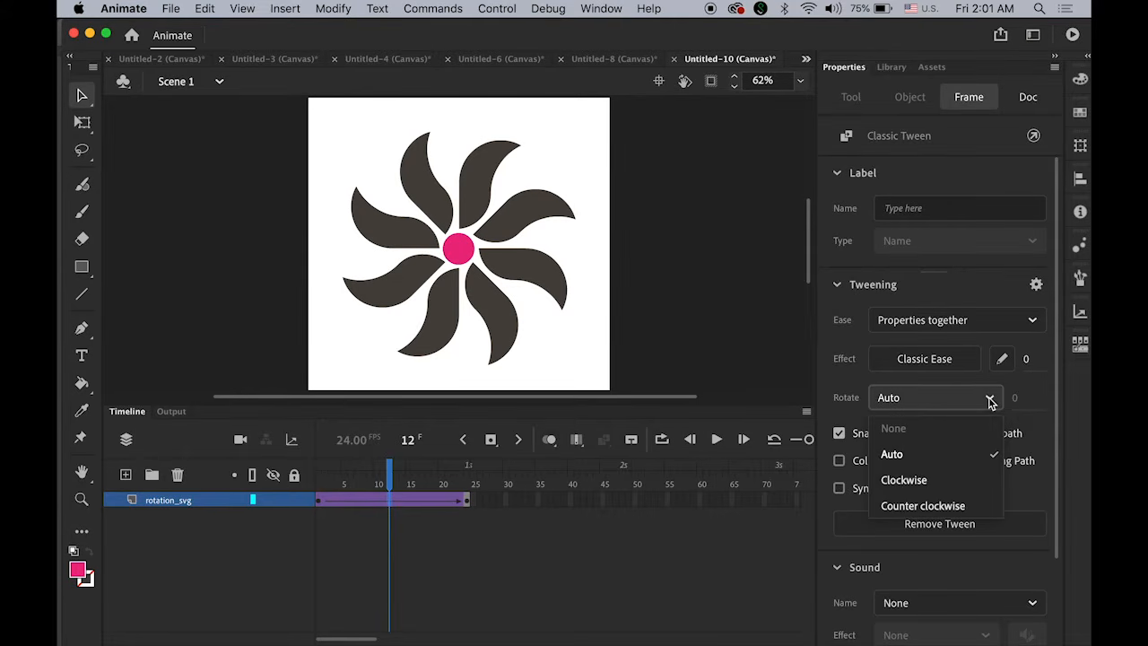
pyautogui.click(950, 482)
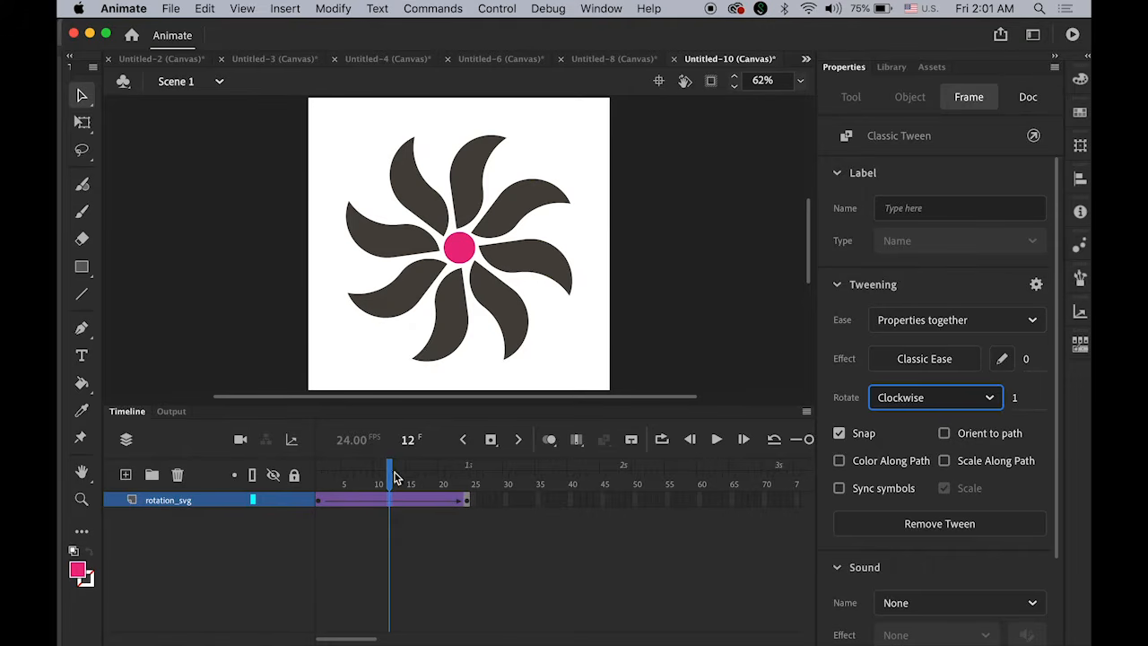
# - Play the timeline from the first frame to check the clockwise rotation of the pinwheel logo
pyautogui.moveTo(394, 478); pyautogui.dragTo(326, 466)
pyautogui.press('Return')
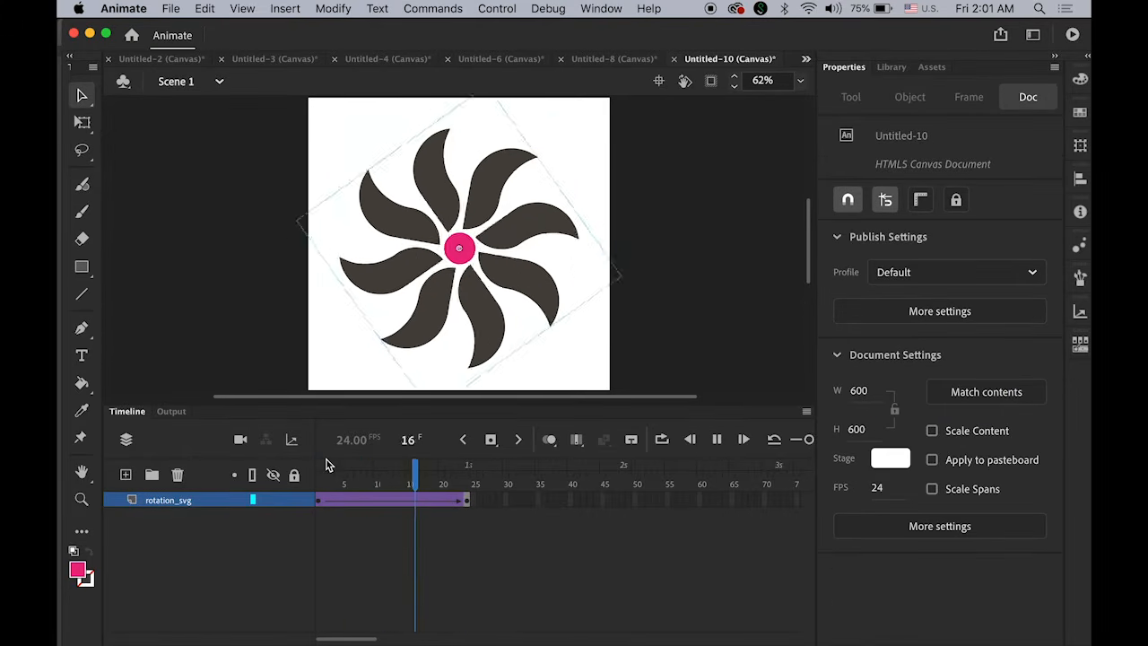
pyautogui.press('Return')
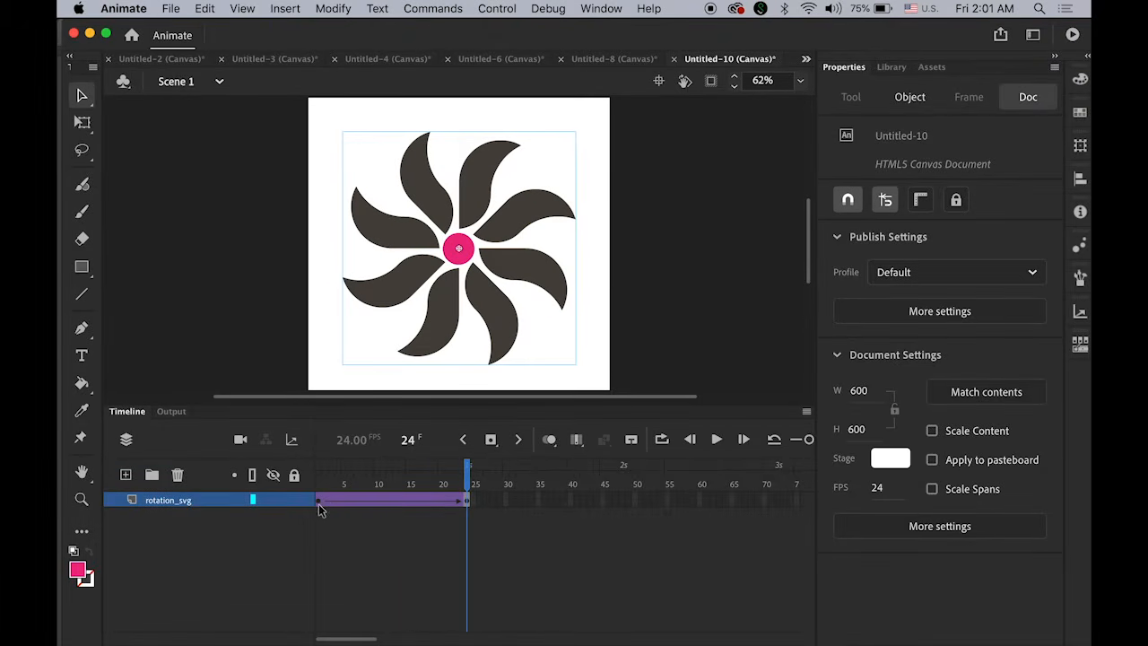
# - Scale the pinwheel logo down around its centre to a tiny dot at frame 1 and play the growing rotation
pyautogui.click(321, 502)
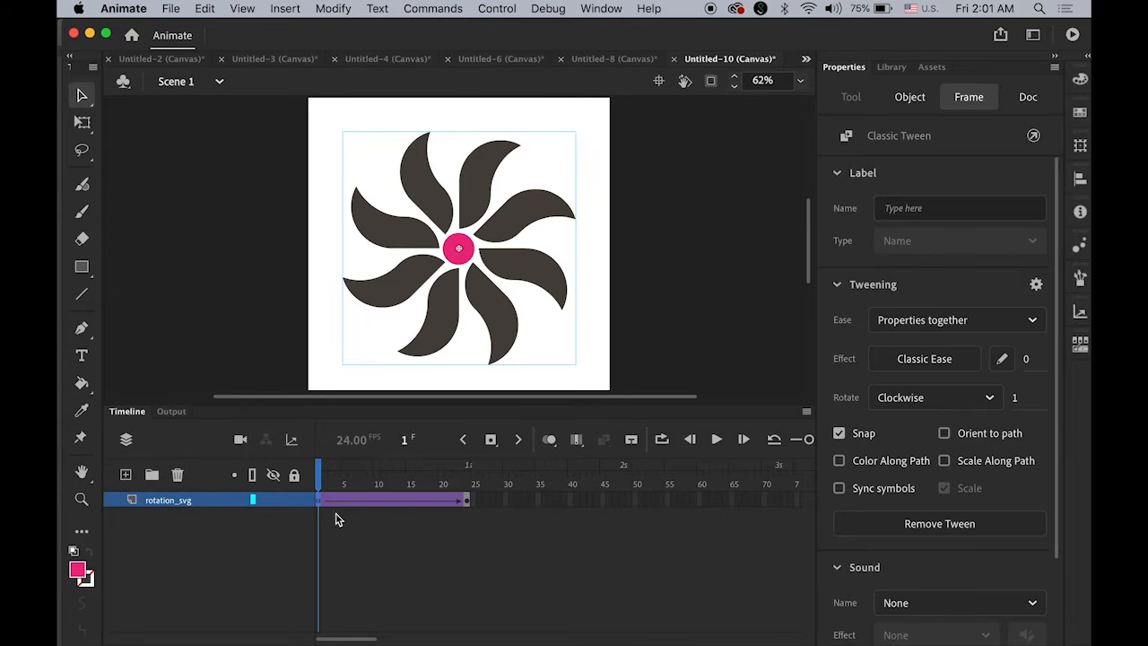
pyautogui.click(493, 319)
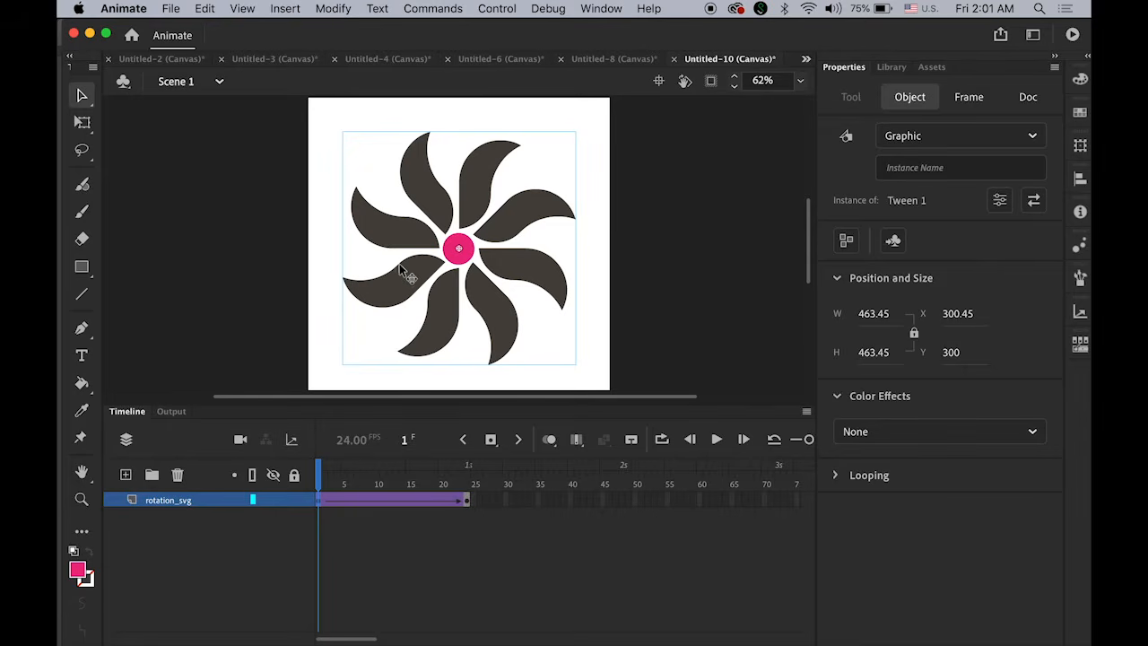
pyautogui.click(83, 123)
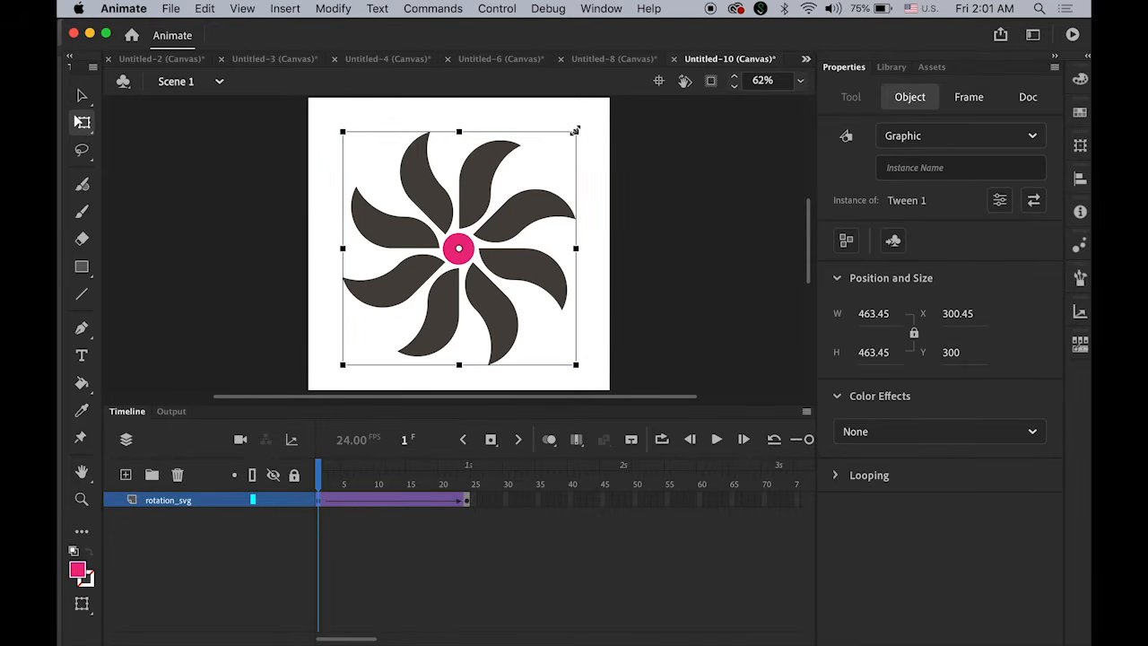
pyautogui.moveTo(577, 132); pyautogui.dragTo(467, 243)
pyautogui.click(248, 300)
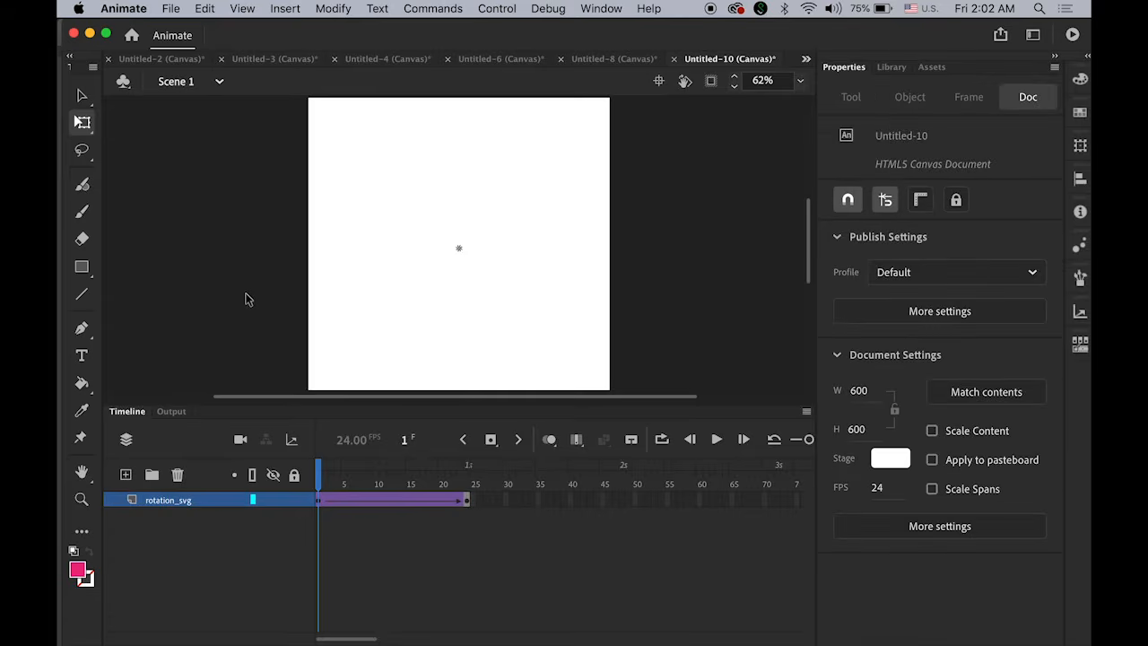
pyautogui.press('Return')
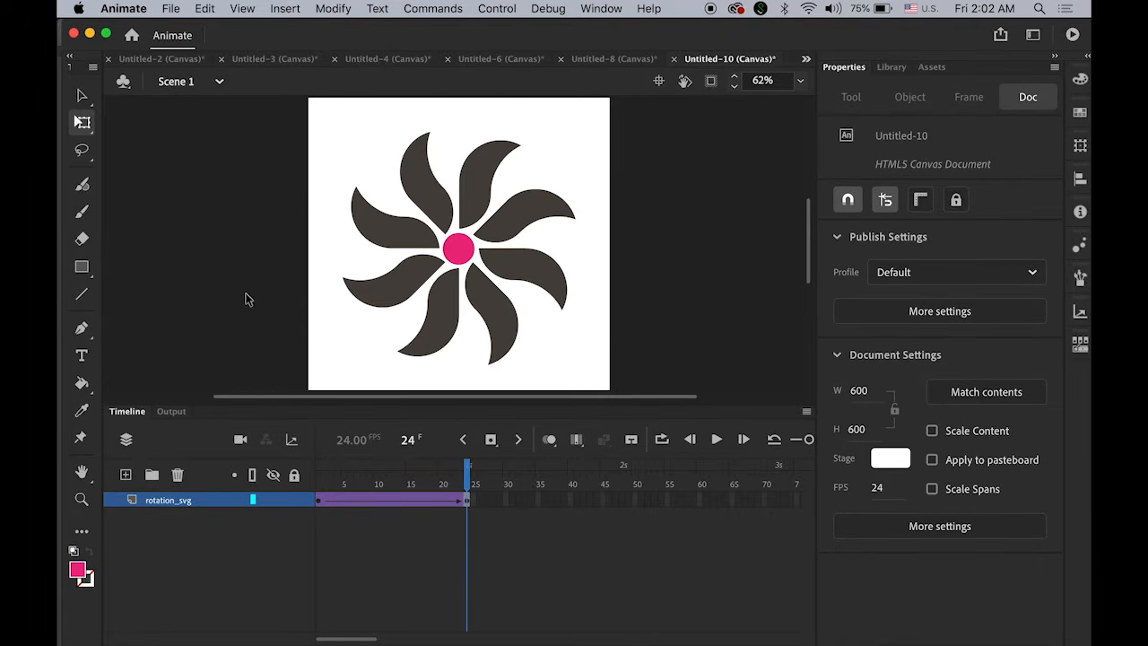
# - Insert a keyframe at frame 35 of the rotation_svg layer and create a classic tween between frames 24 and 35
pyautogui.click(538, 499)
pyautogui.click(491, 438)
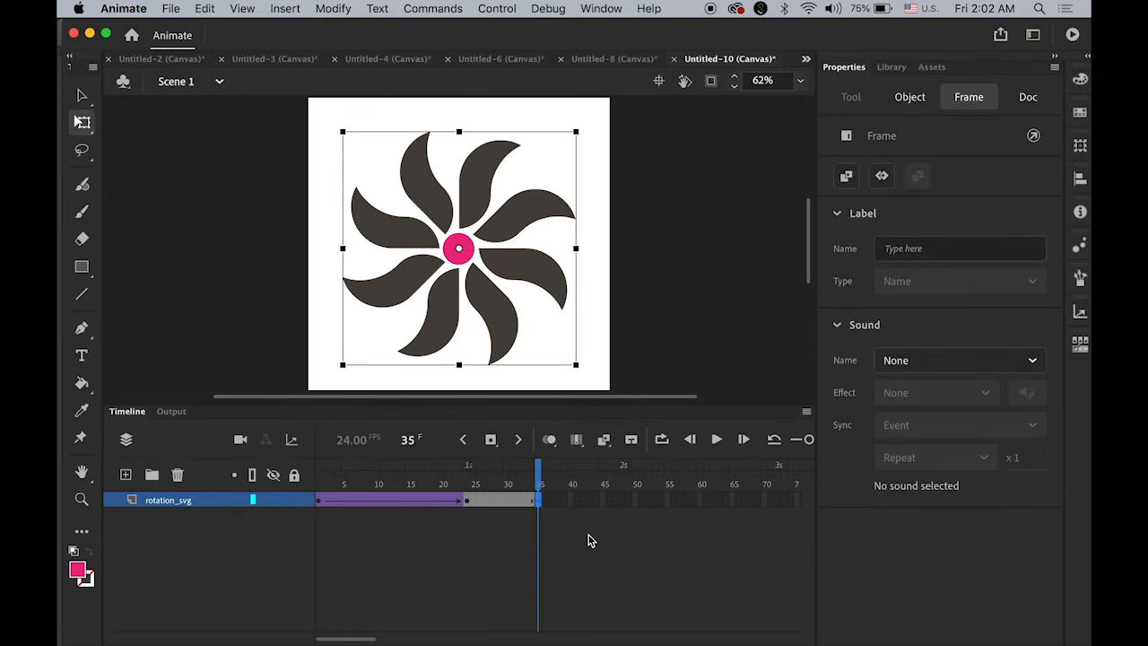
pyautogui.click(501, 500)
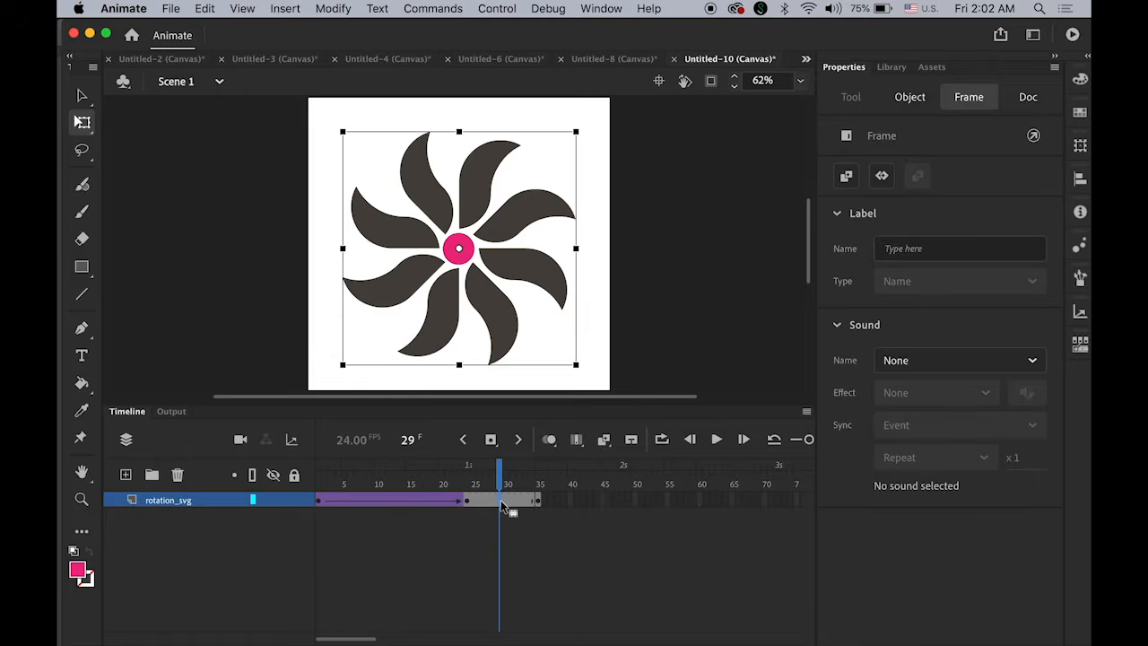
pyautogui.rightClick(501, 500)
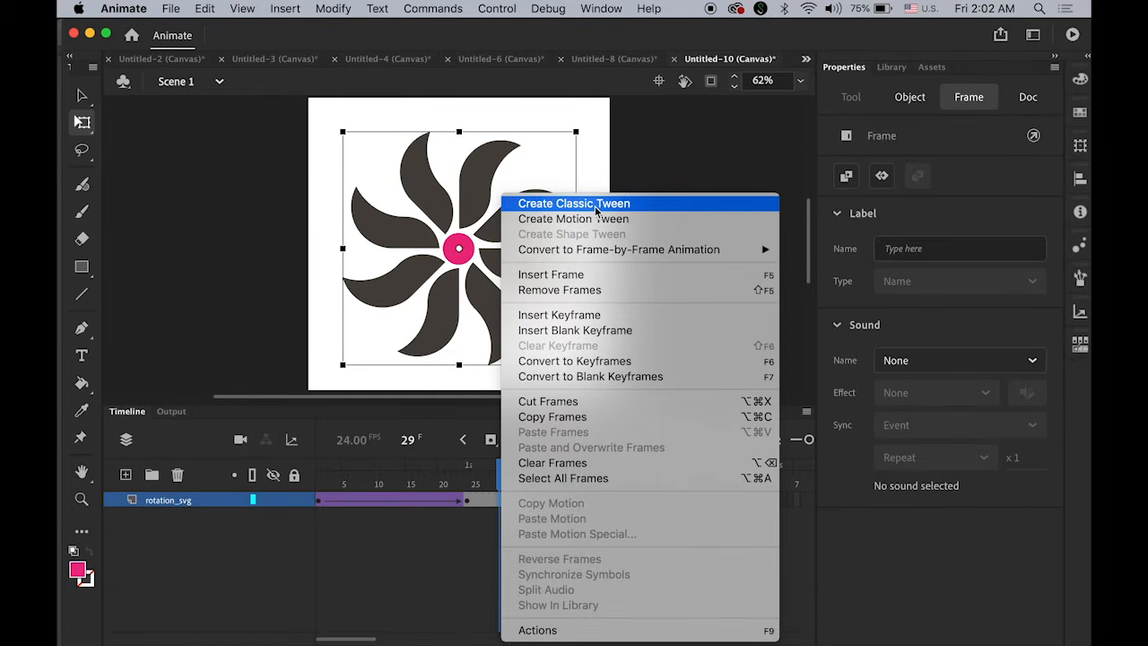
pyautogui.click(597, 204)
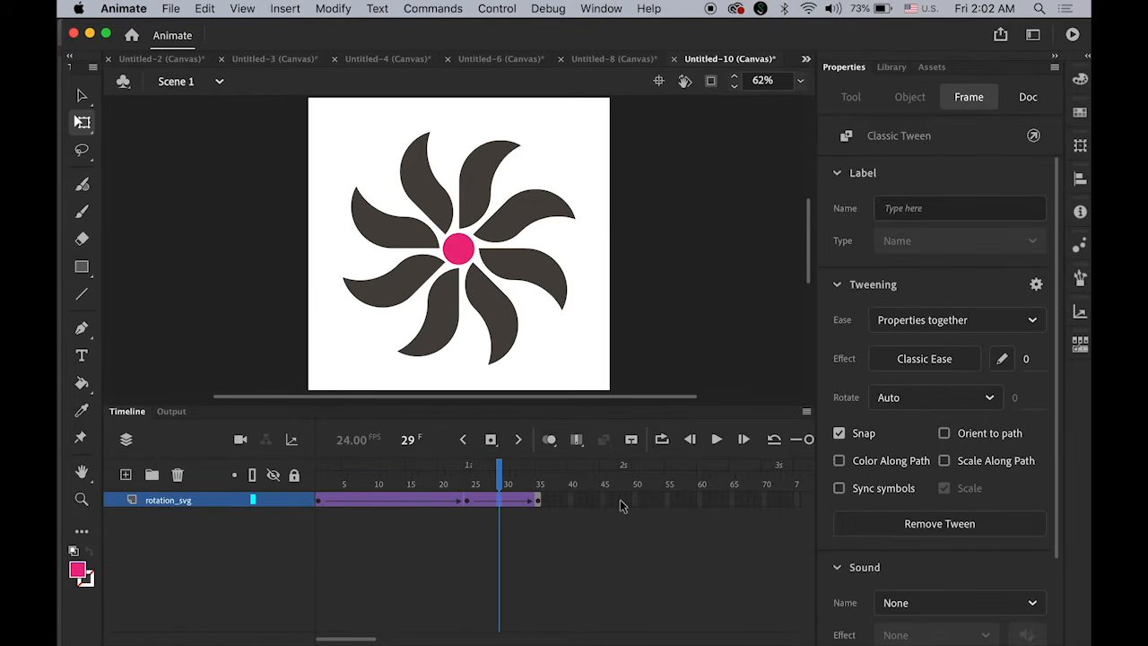
# - Scale the pinwheel logo down around its centre at frame 35 to about 293 by 293 px and deselect it
pyautogui.click(537, 499)
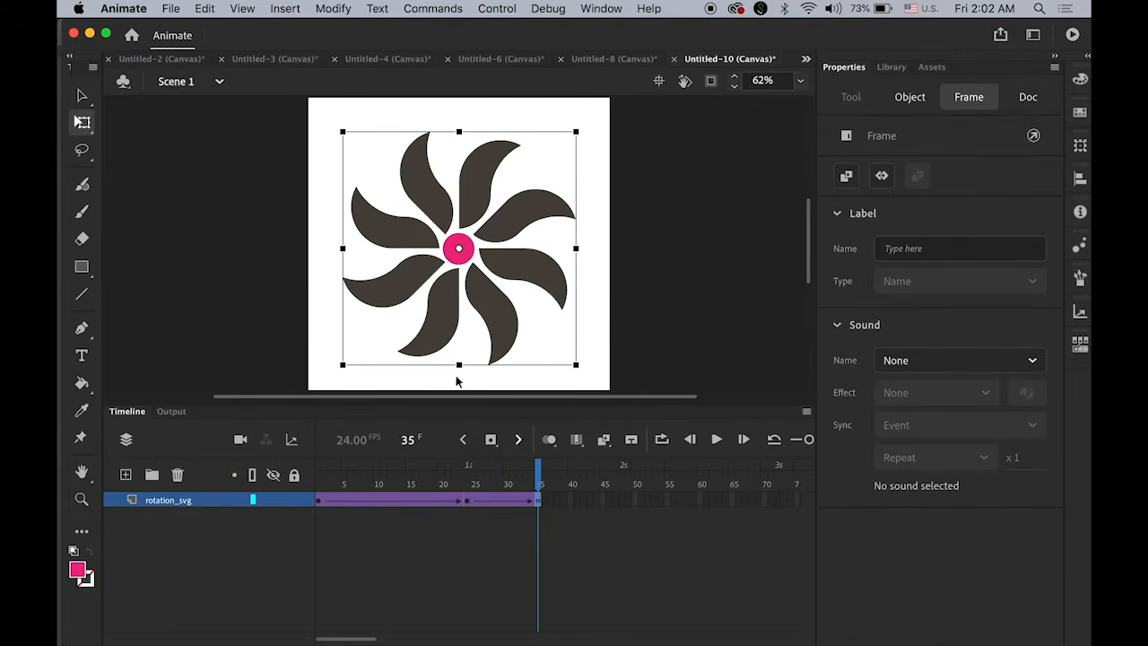
pyautogui.click(81, 125)
pyautogui.moveTo(583, 135); pyautogui.dragTo(384, 112)
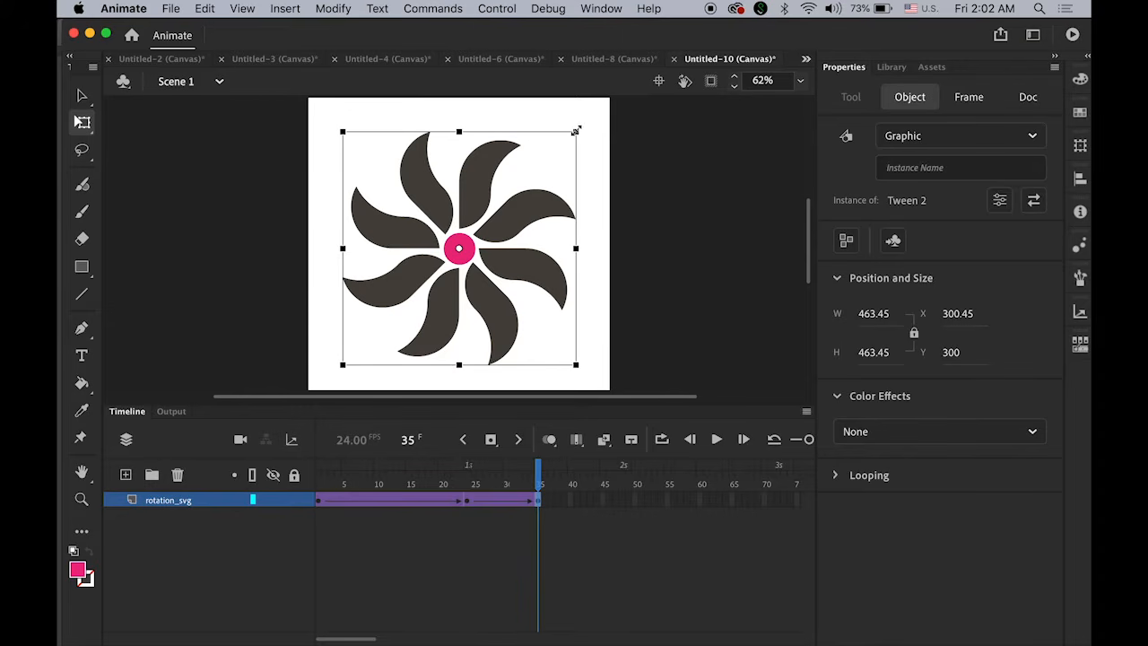
pyautogui.moveTo(576, 131); pyautogui.dragTo(533, 165)
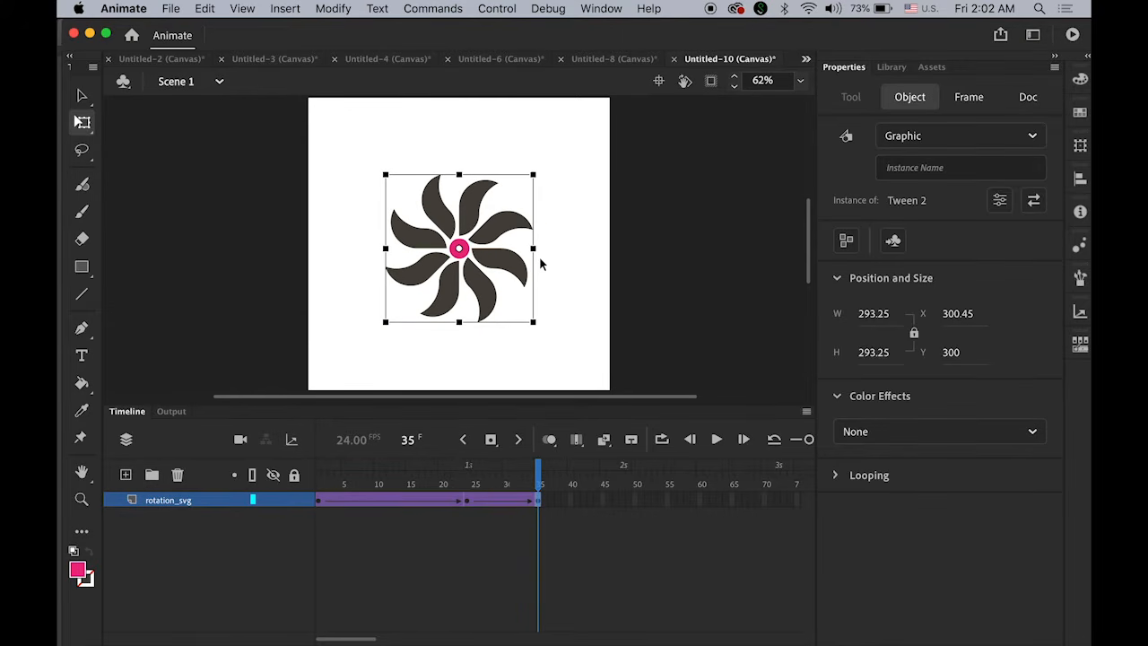
pyautogui.click(581, 269)
# - Play the 35-frame timeline from the start several times to check the pinwheel's rotation, growth and final shrinking
pyautogui.moveTo(539, 471); pyautogui.dragTo(256, 476)
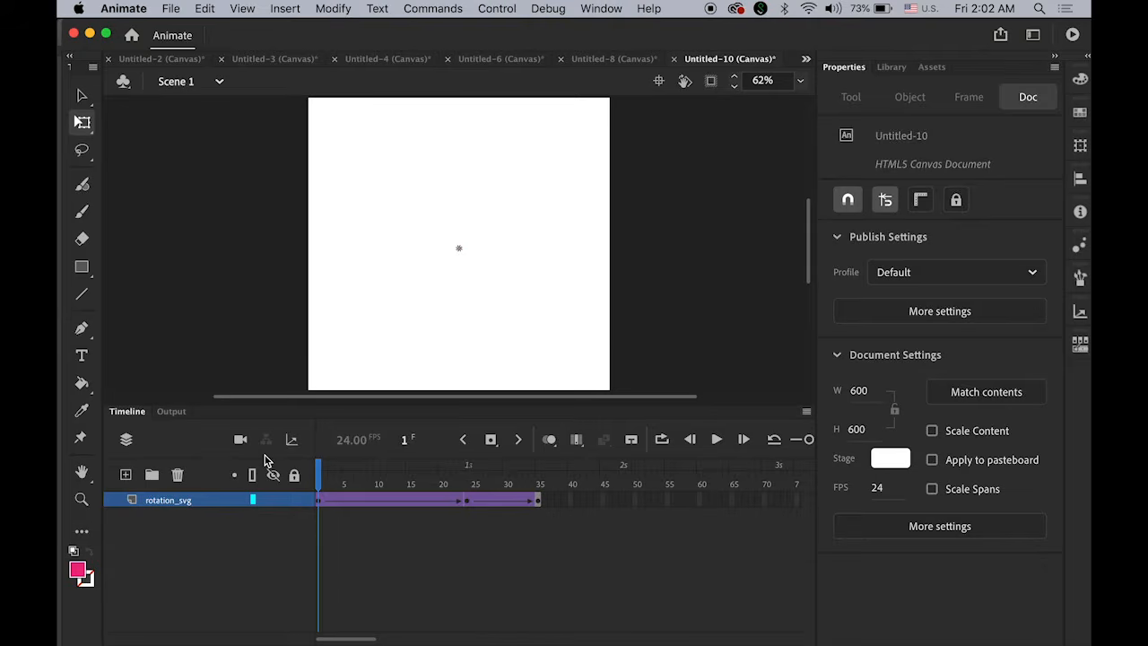
pyautogui.press('Return')
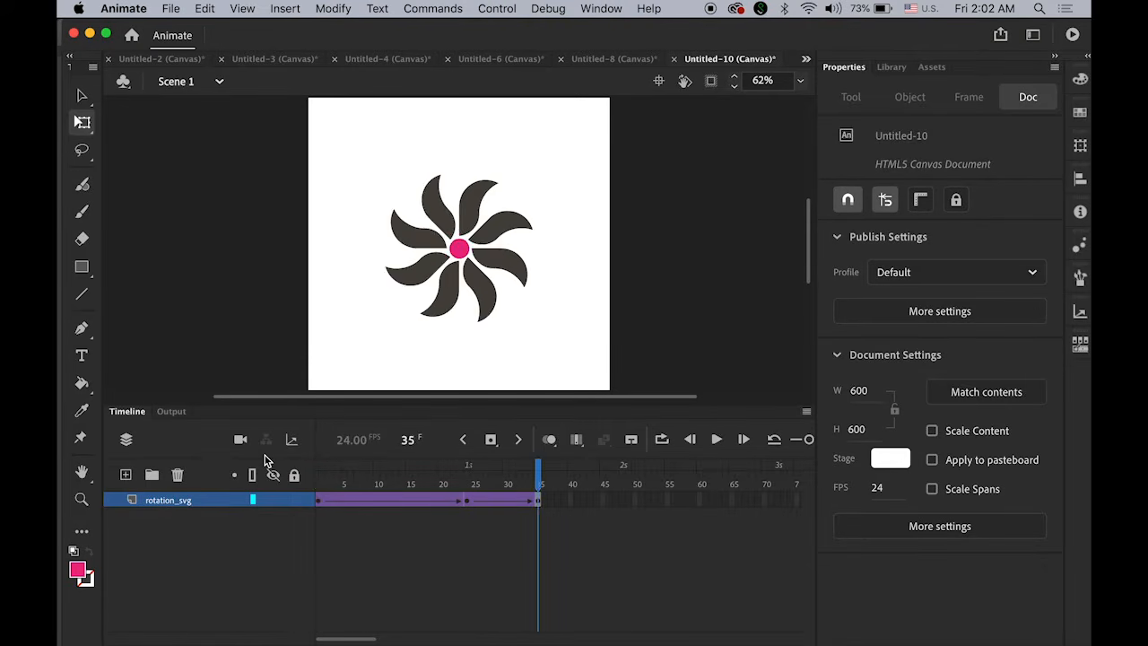
pyautogui.press('Return')
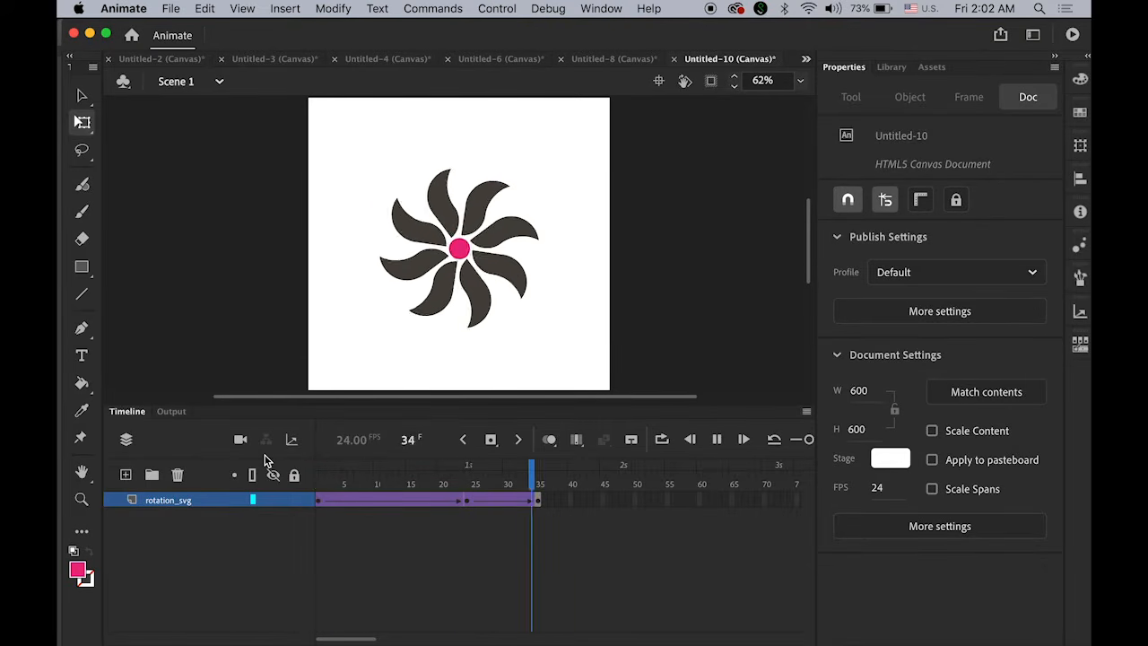
pyautogui.press('Return')
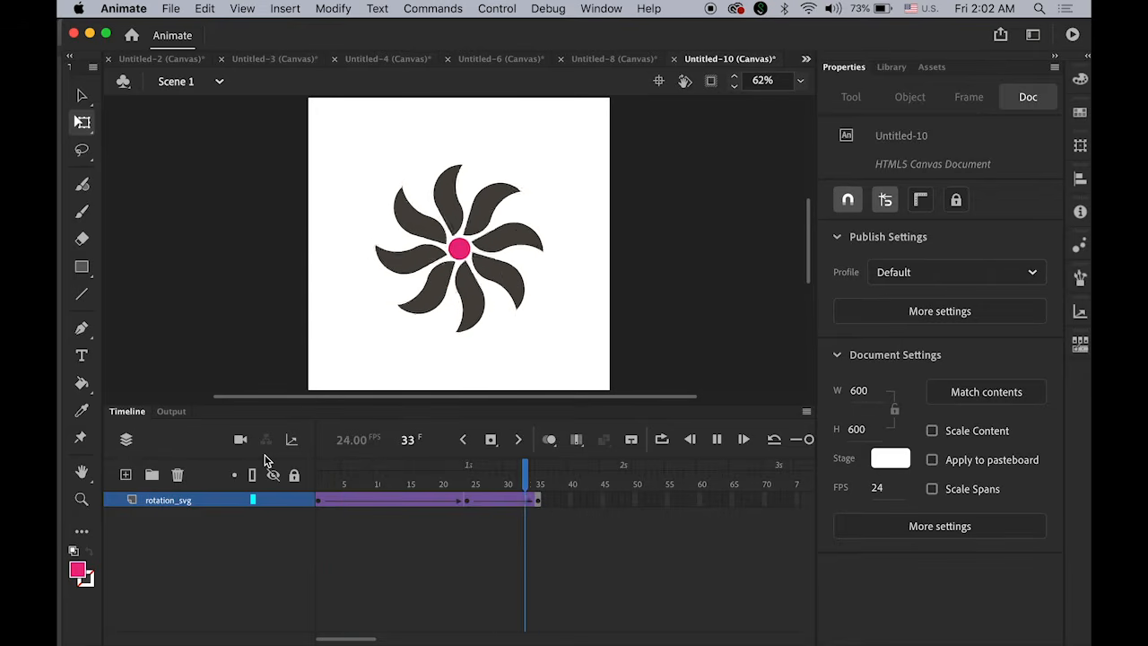
pyautogui.press('Return')
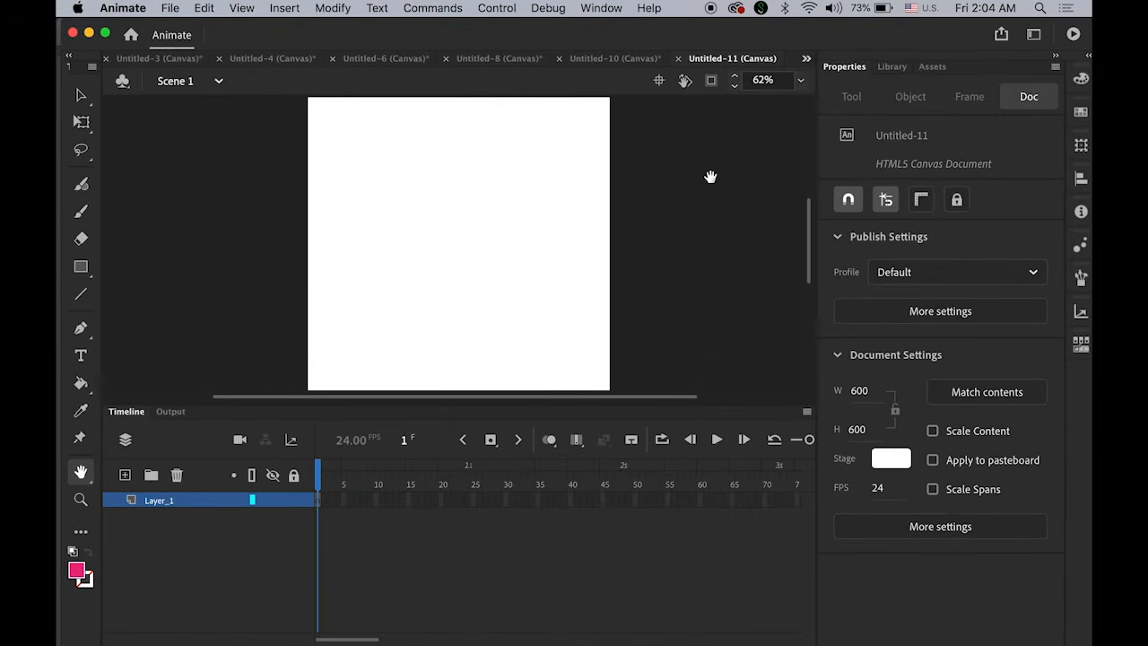
# - Import fading.svg to the stage of the empty Untitled-11 document with all paths in the same layer and frame, and deselect it
pyautogui.click(166, 8)
pyautogui.moveTo(294, 232)
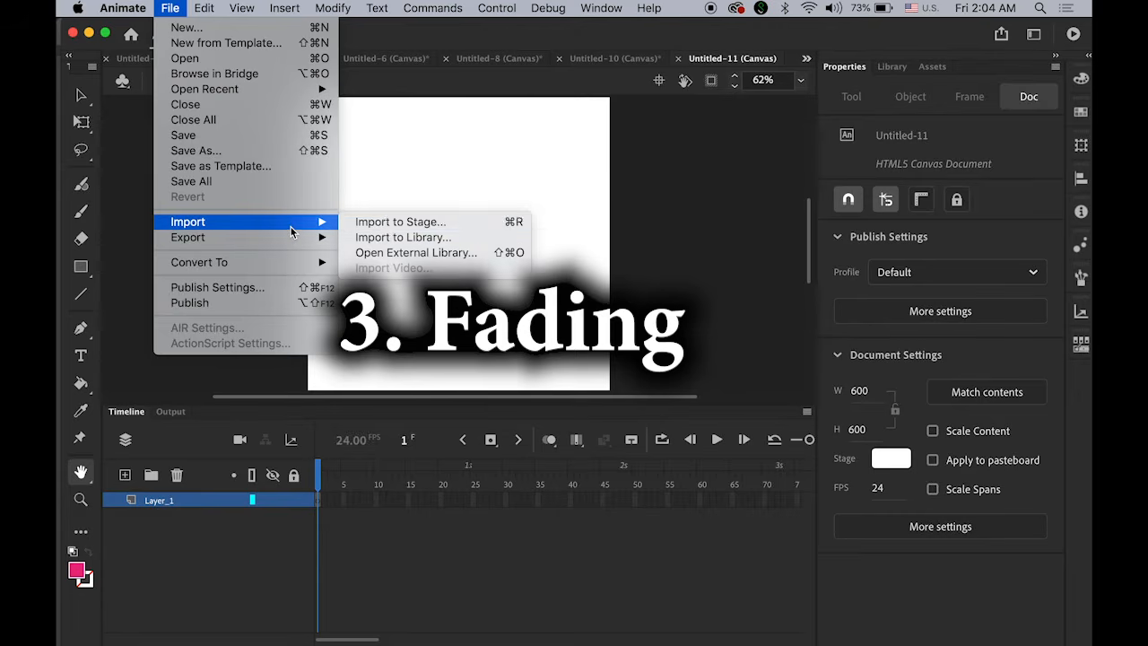
pyautogui.click(384, 224)
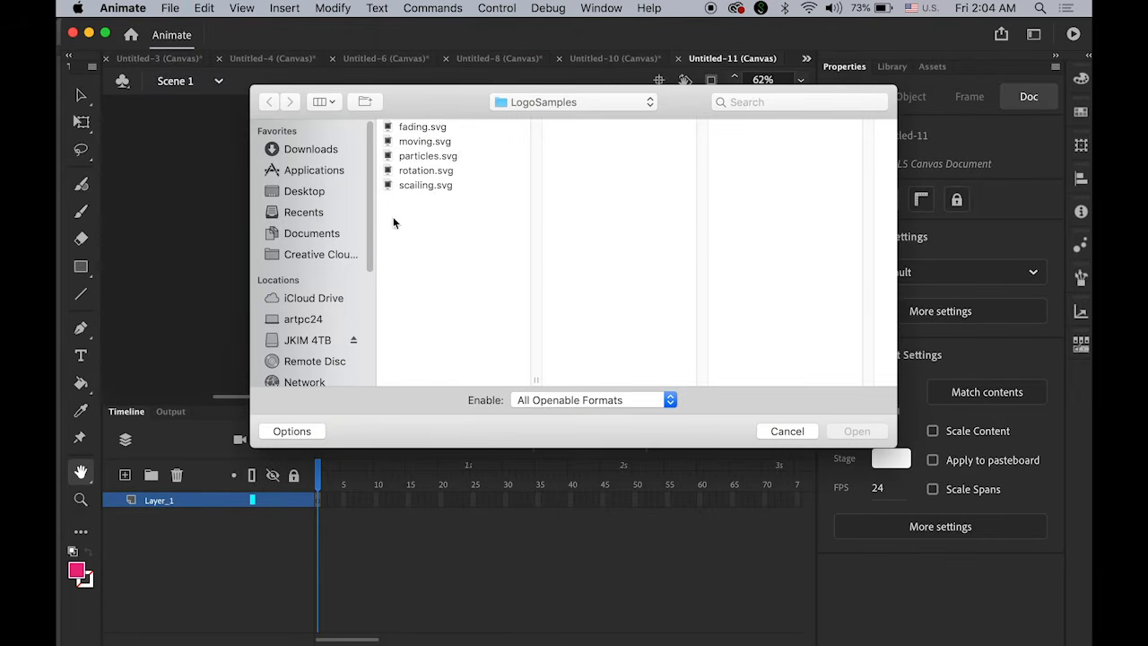
pyautogui.click(422, 127)
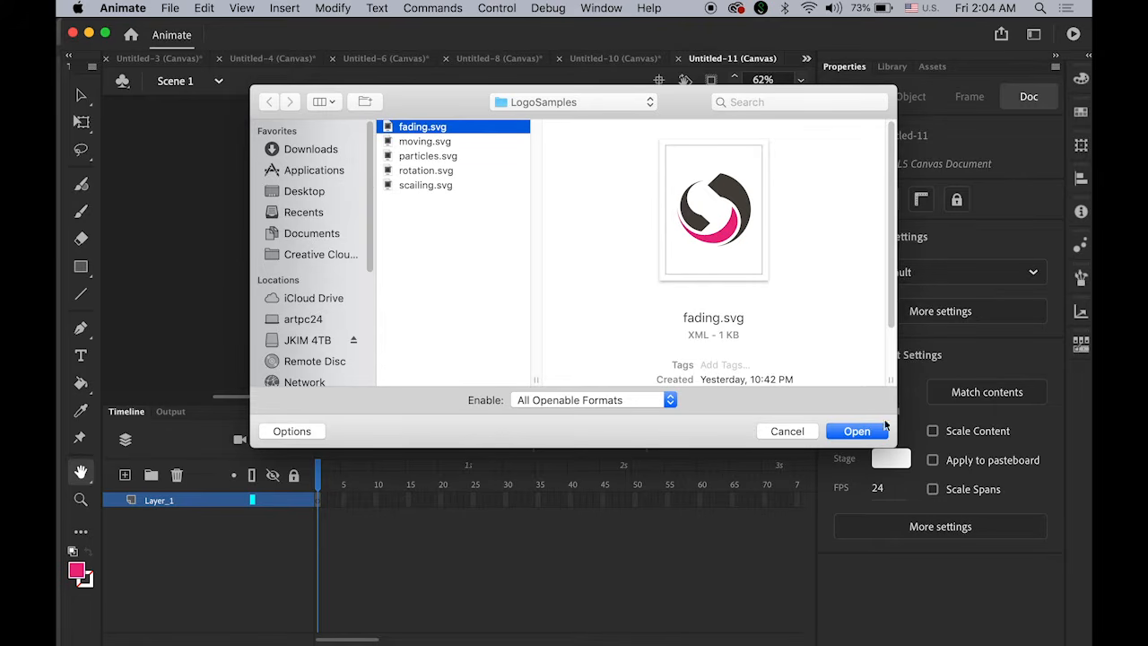
pyautogui.click(856, 432)
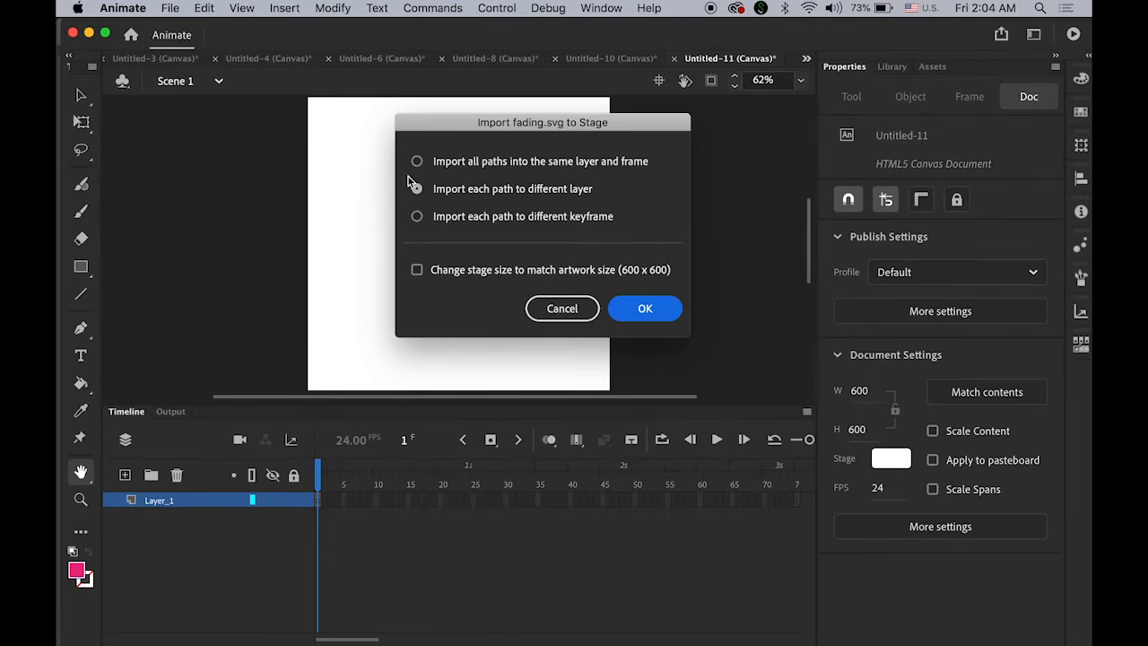
pyautogui.click(418, 163)
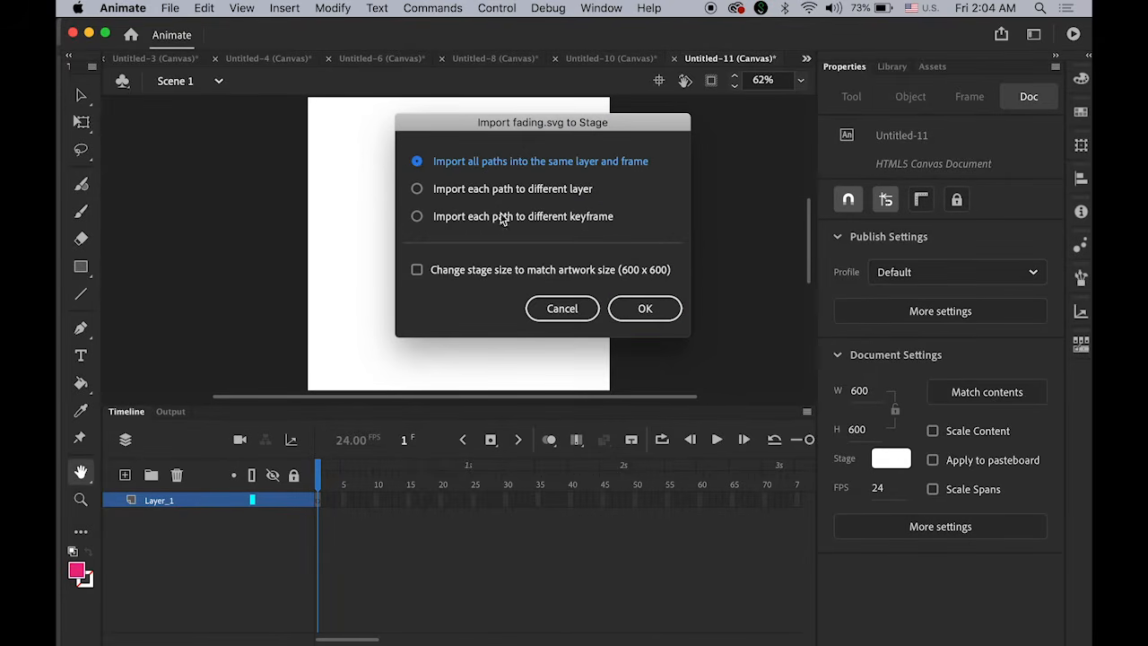
pyautogui.click(655, 311)
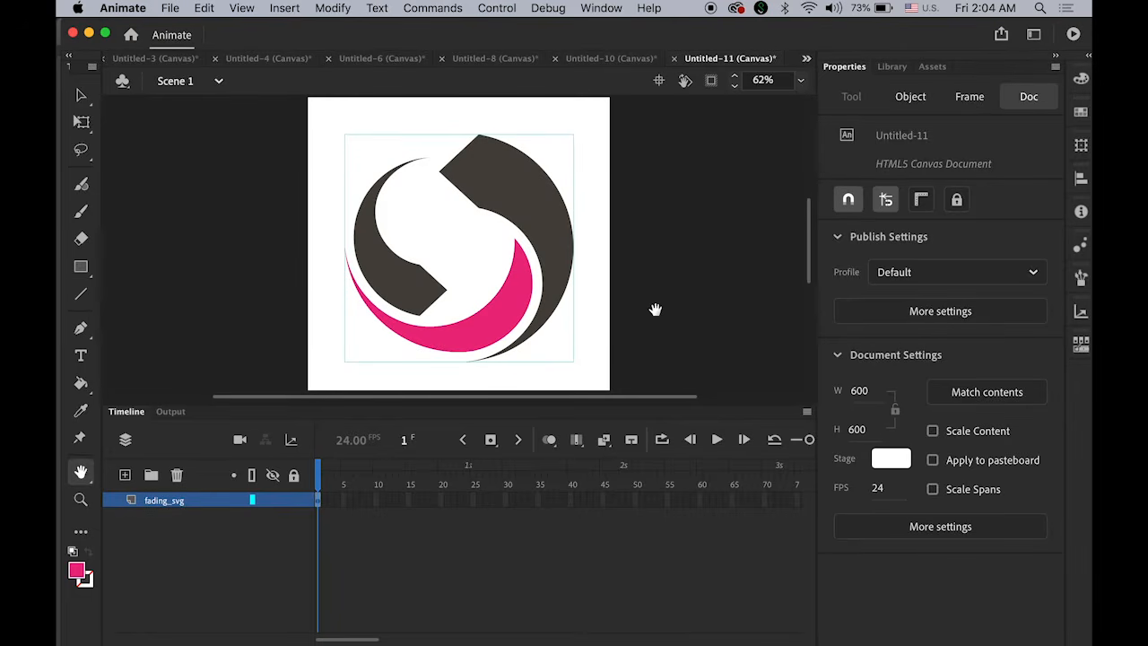
pyautogui.click(81, 96)
pyautogui.click(213, 214)
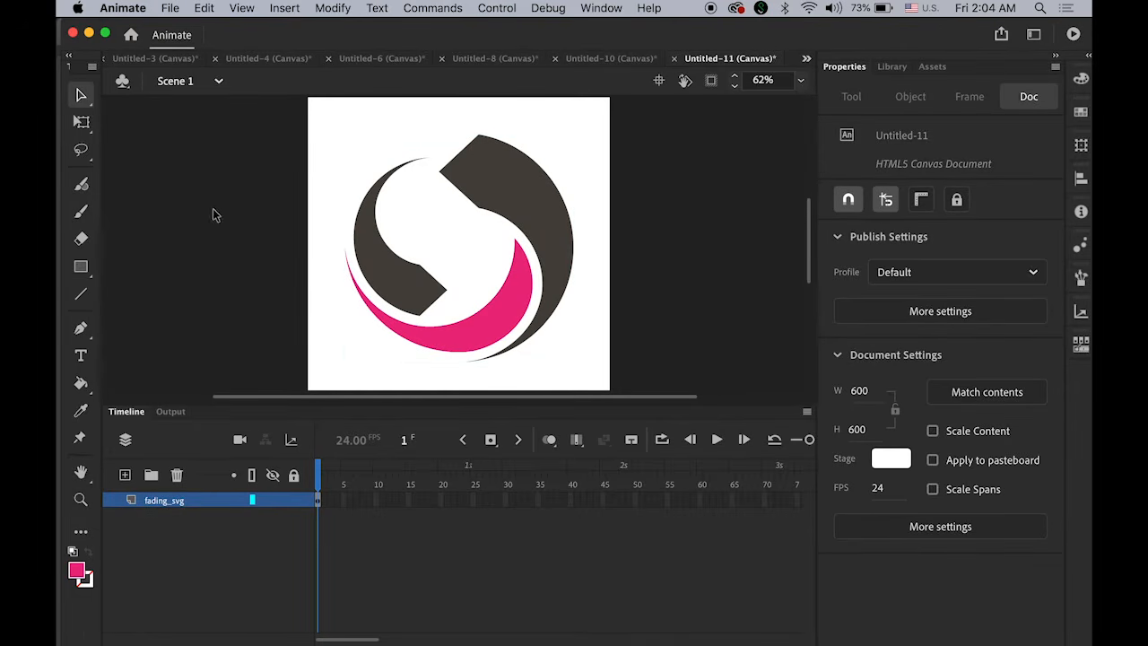
# - Break the imported logo group apart into separate drawing objects and select each piece individually to check the separation
pyautogui.click(406, 280)
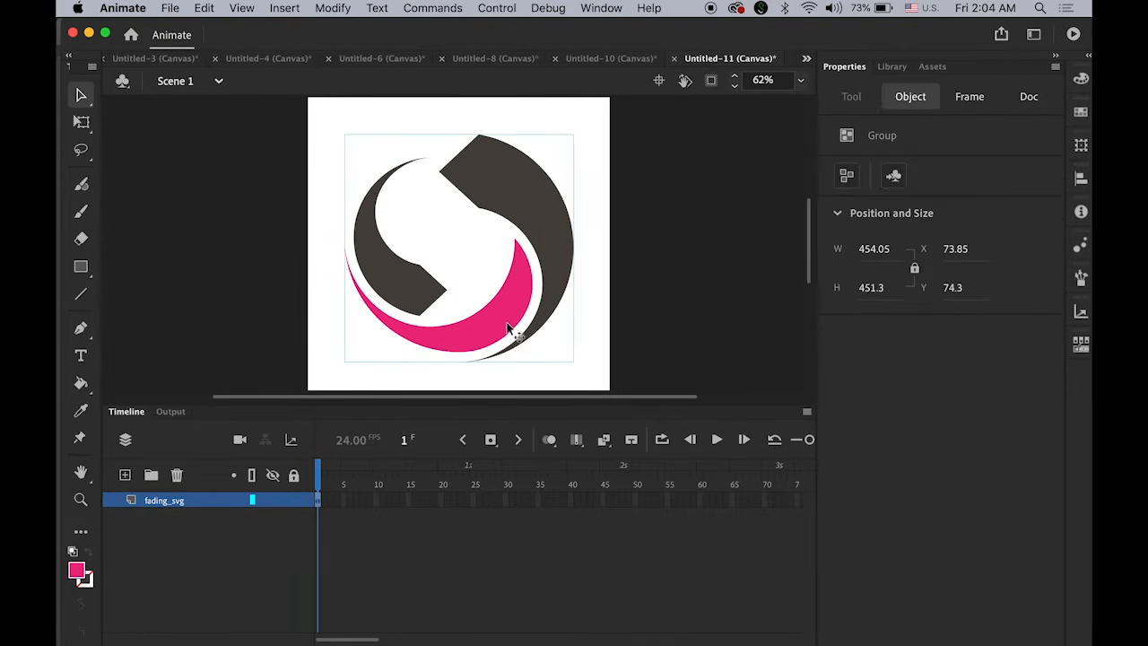
pyautogui.click(345, 8)
pyautogui.click(359, 84)
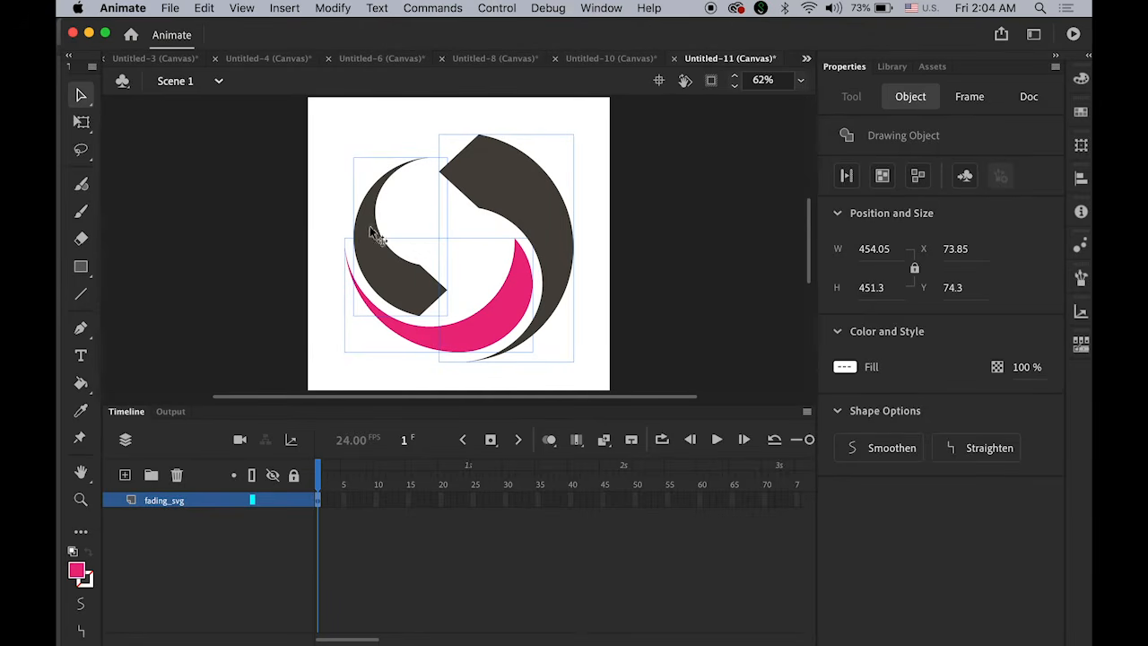
pyautogui.click(251, 201)
pyautogui.click(391, 223)
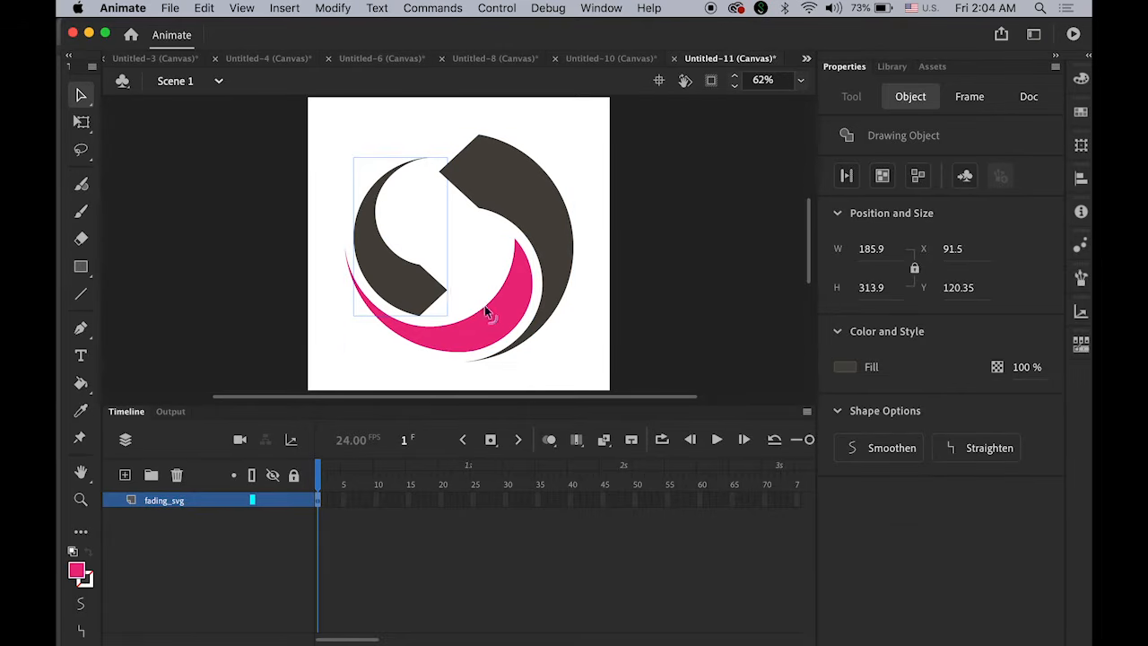
pyautogui.click(518, 309)
pyautogui.click(562, 208)
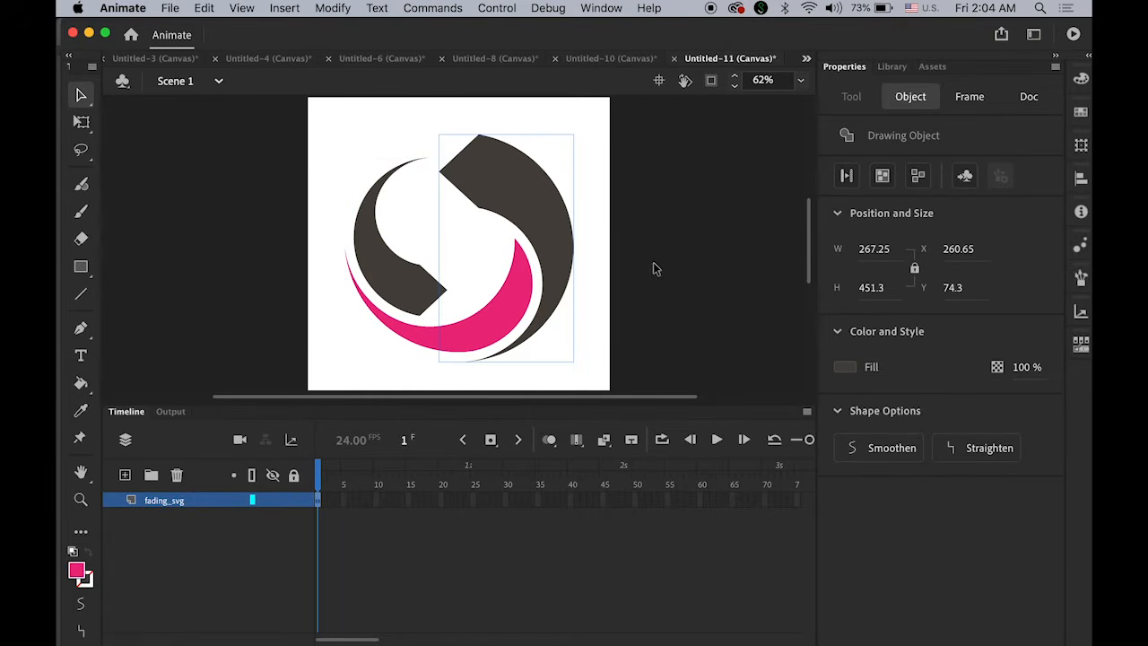
# - Break all three drawing objects of the logo apart into plain shapes, check each shape individually, and deselect them
pyautogui.moveTo(269, 120); pyautogui.dragTo(668, 372)
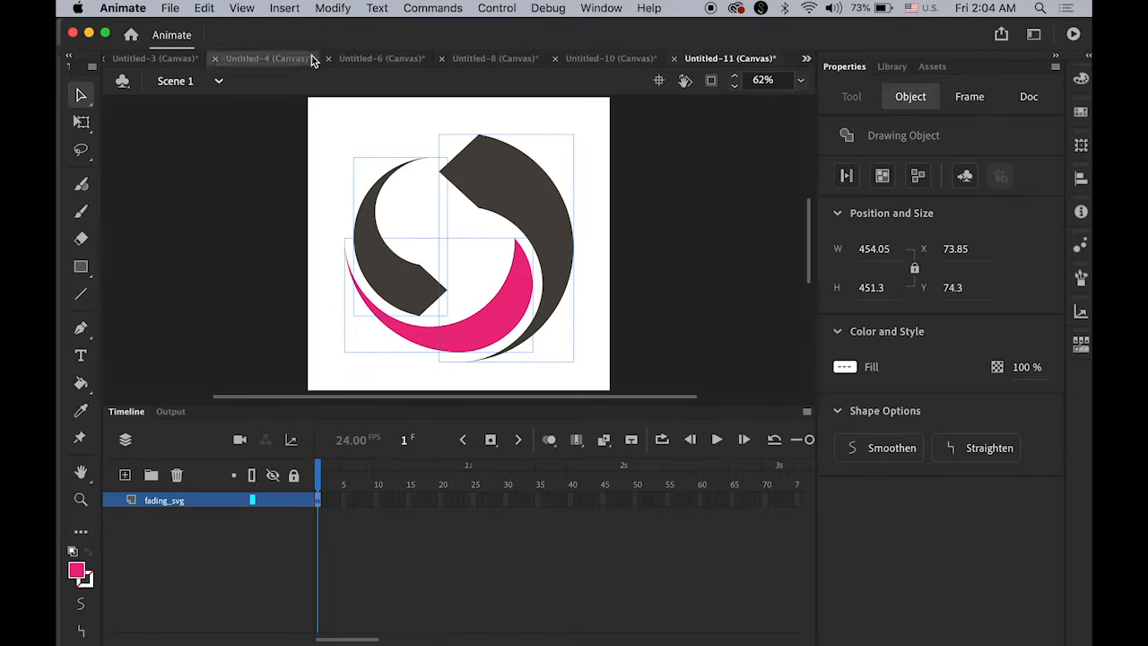
pyautogui.click(332, 8)
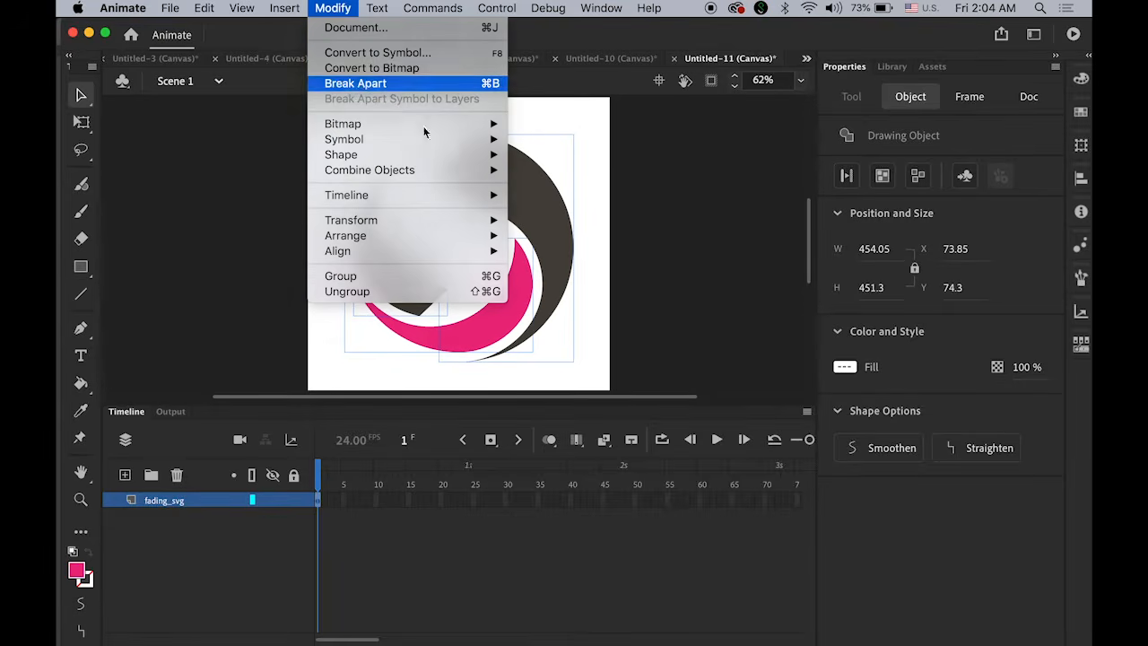
pyautogui.click(355, 84)
pyautogui.click(668, 242)
pyautogui.click(397, 279)
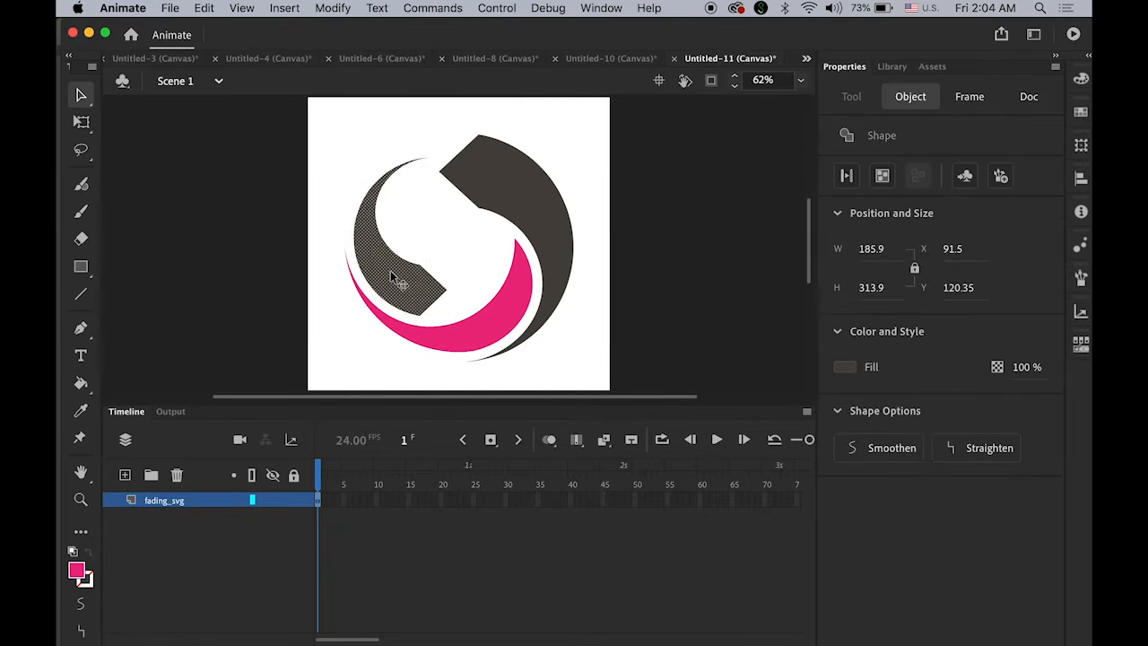
pyautogui.click(526, 197)
pyautogui.click(516, 296)
pyautogui.click(723, 279)
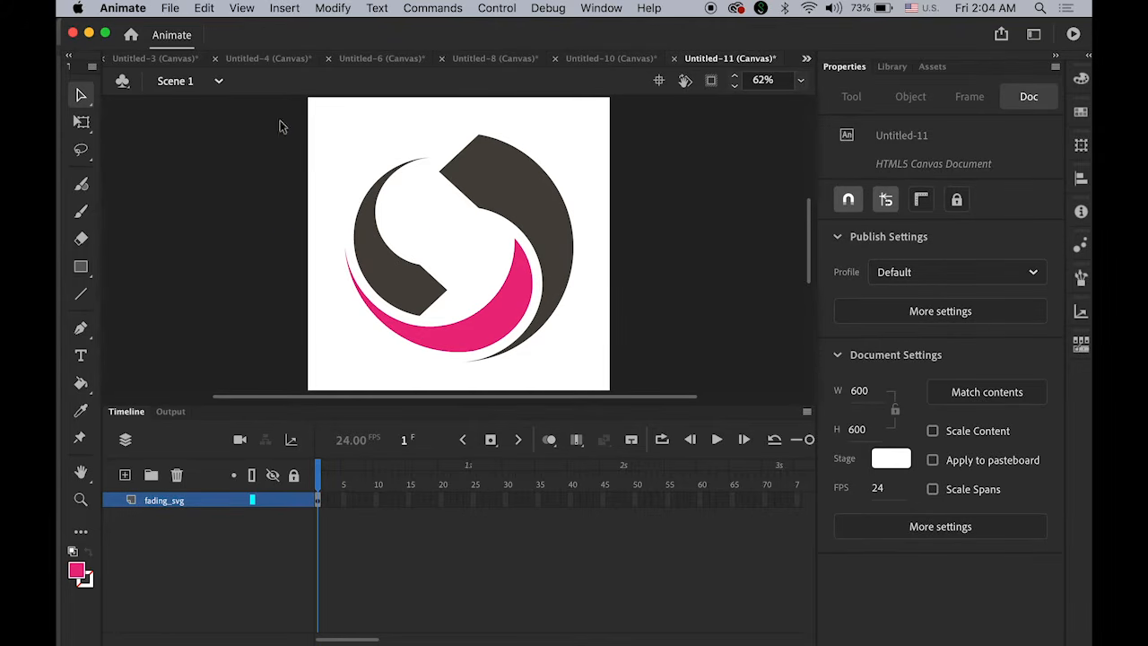
# - Distribute all three logo shapes to separate layers and deselect them
pyautogui.moveTo(274, 110); pyautogui.dragTo(633, 391)
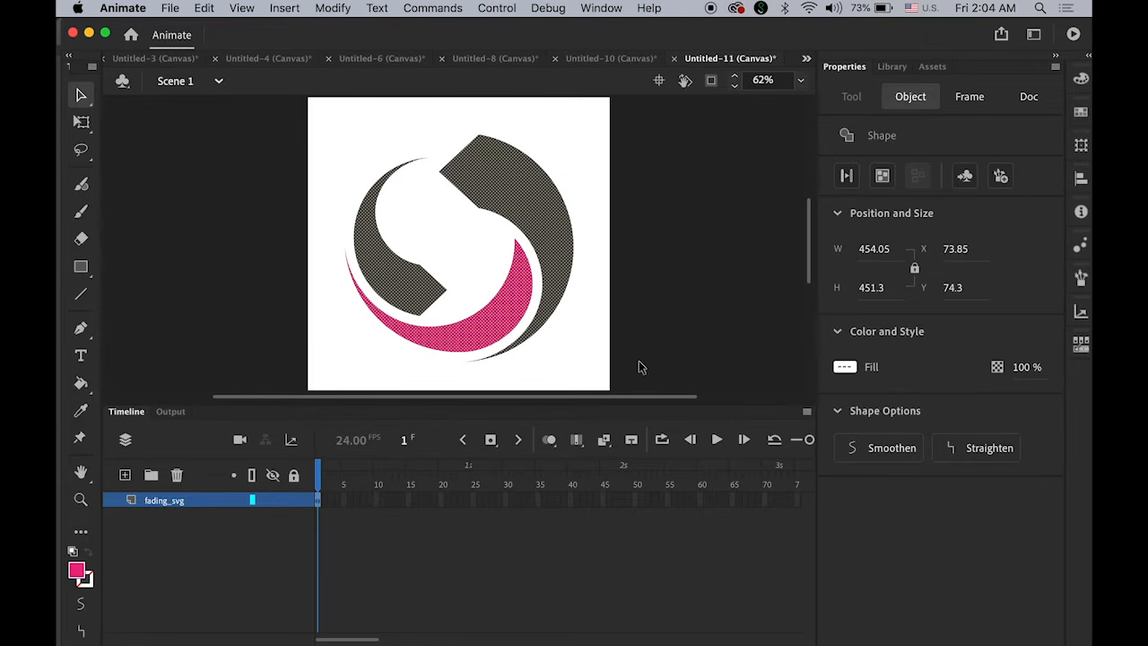
pyautogui.click(341, 9)
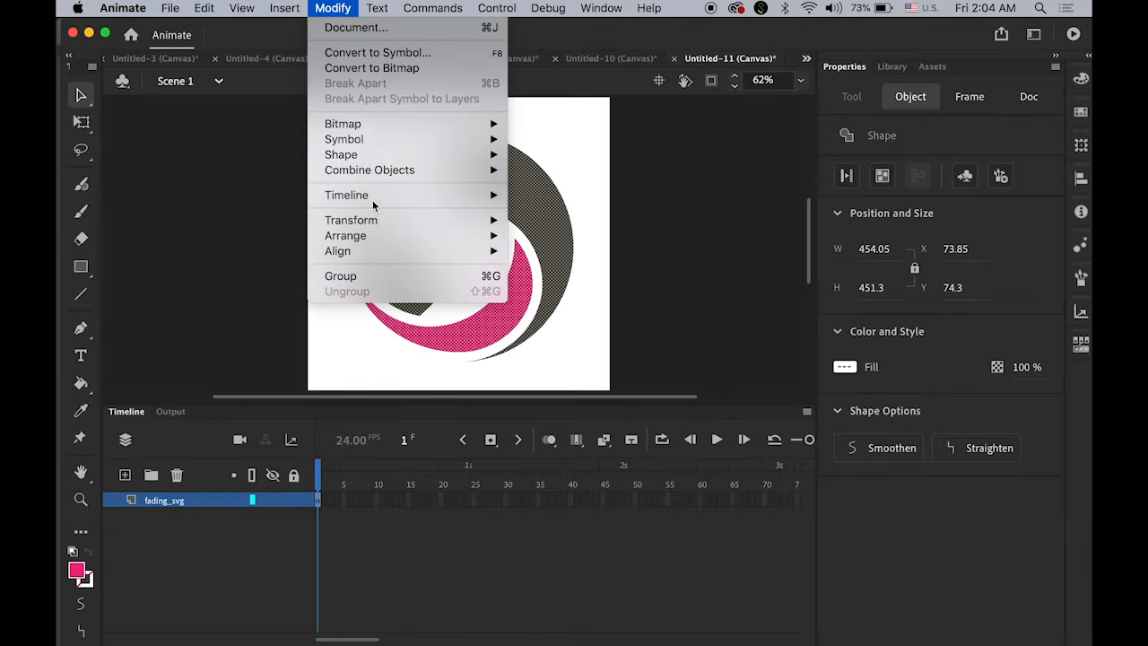
pyautogui.moveTo(373, 197)
pyautogui.click(588, 197)
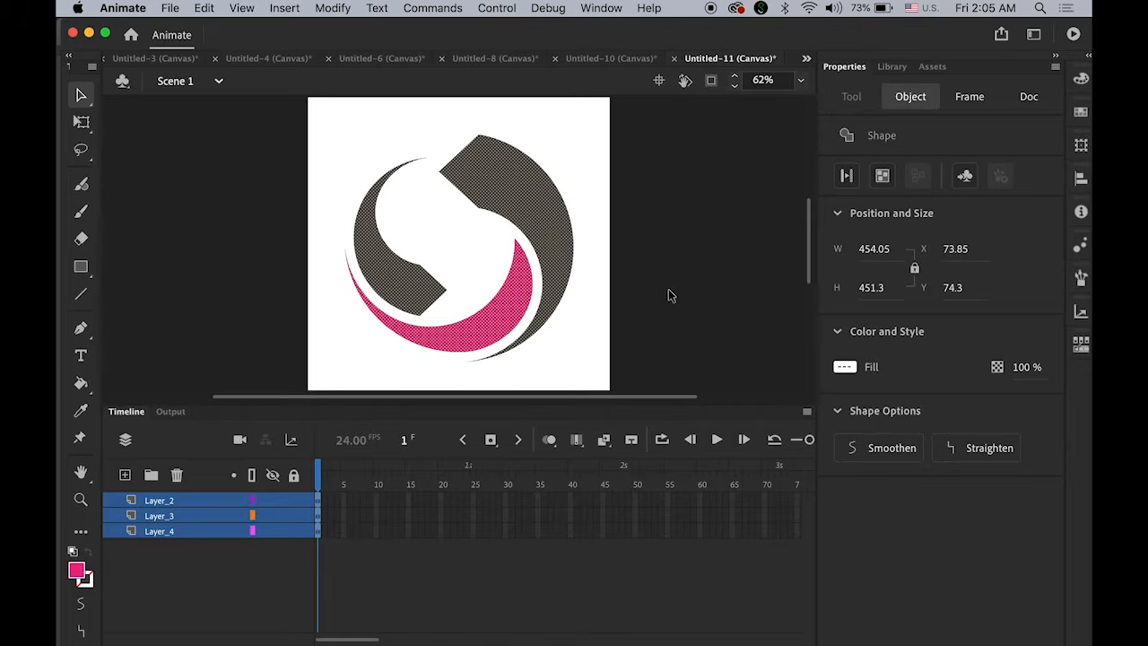
pyautogui.click(668, 296)
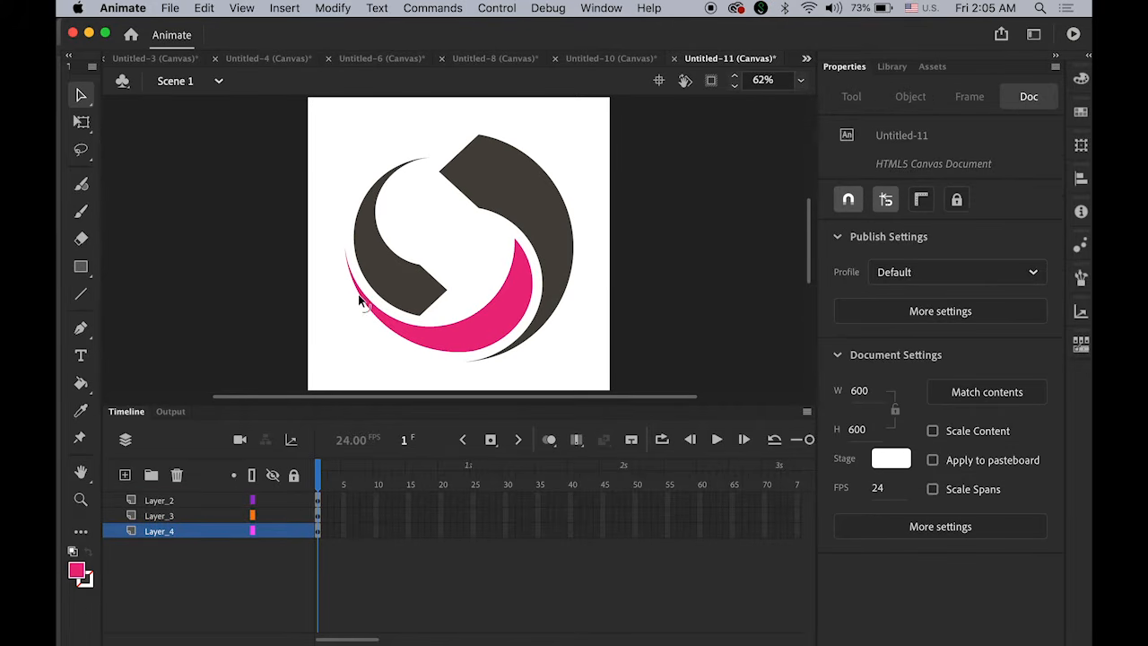
# - Identify each shape's layer and reorder the layers so Layer_4 is on top, Layer_3 in the middle and Layer_2 at the bottom
pyautogui.click(397, 278)
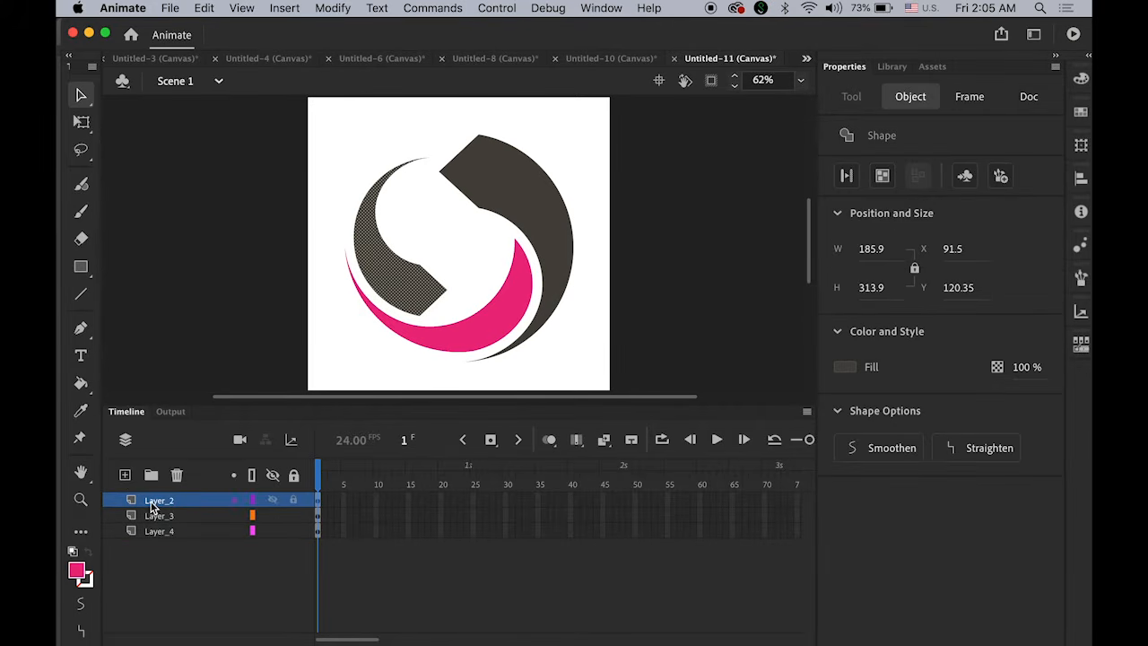
pyautogui.moveTo(132, 504); pyautogui.dragTo(138, 542)
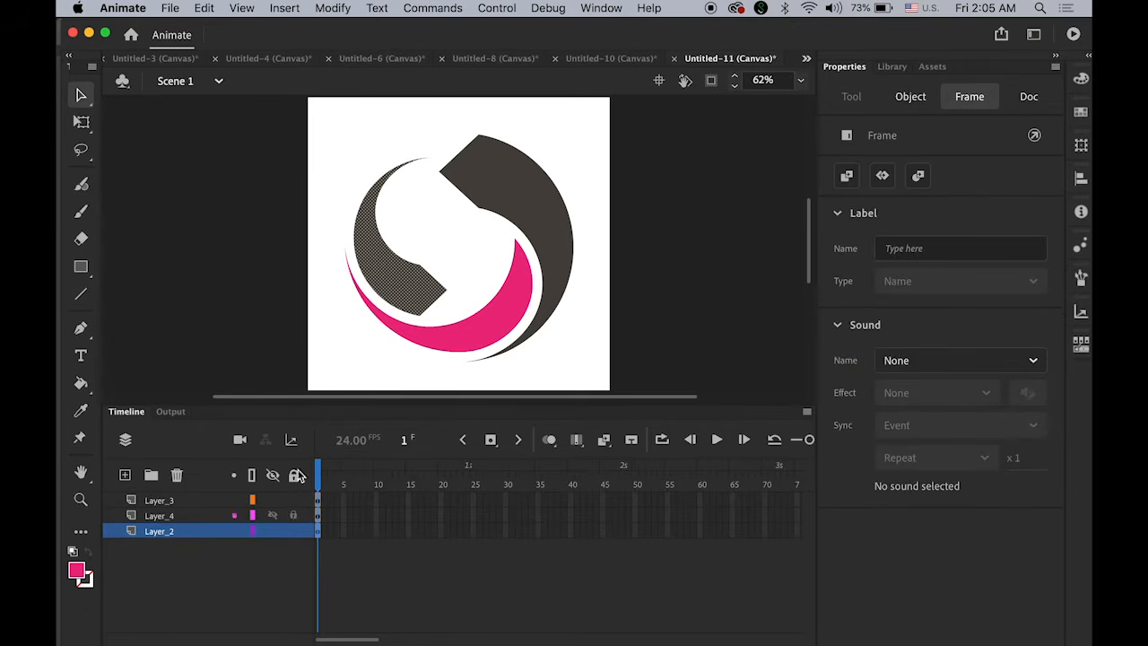
pyautogui.click(498, 325)
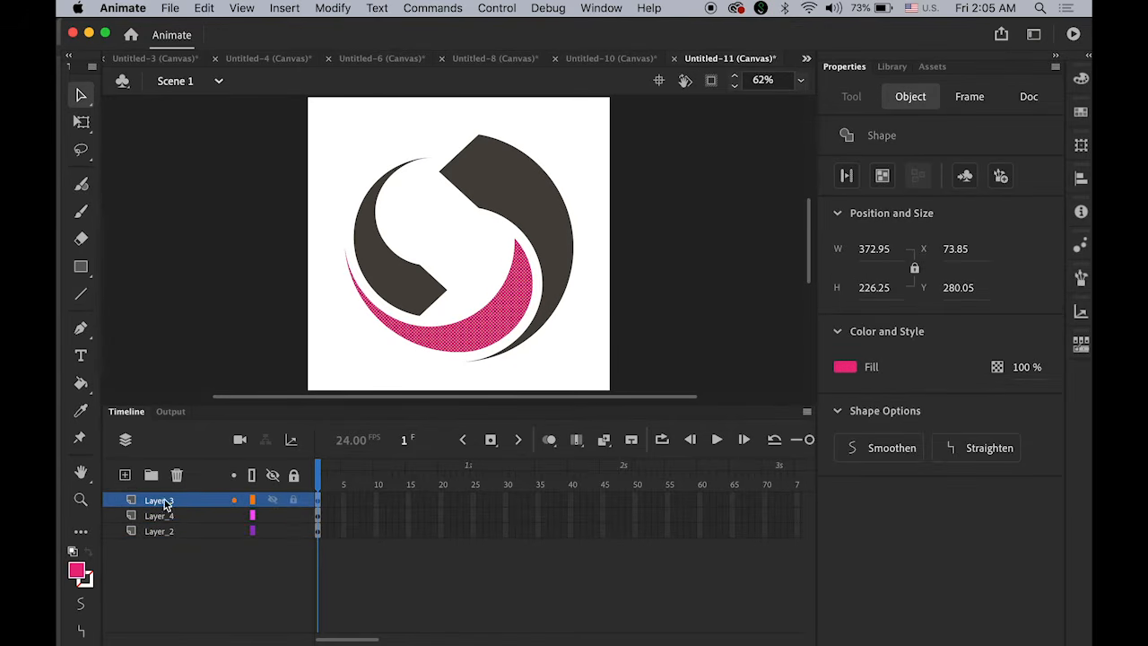
pyautogui.moveTo(167, 505); pyautogui.dragTo(273, 512)
pyautogui.click(561, 230)
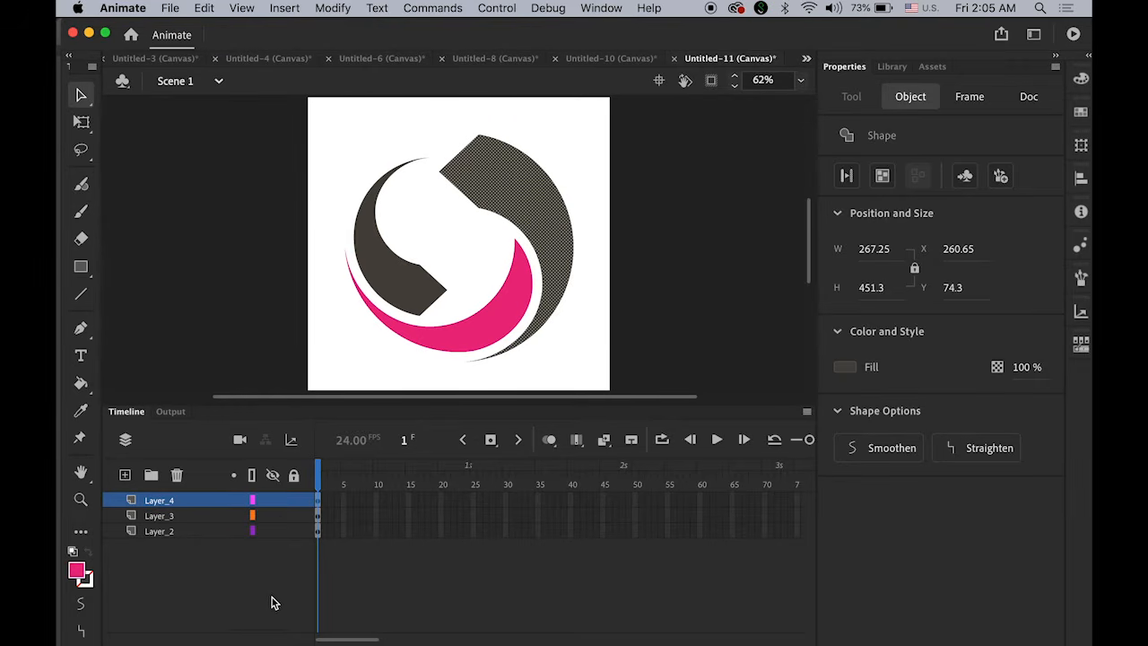
# - Insert keyframes at frame 24 on all three logo layers
pyautogui.click(467, 504)
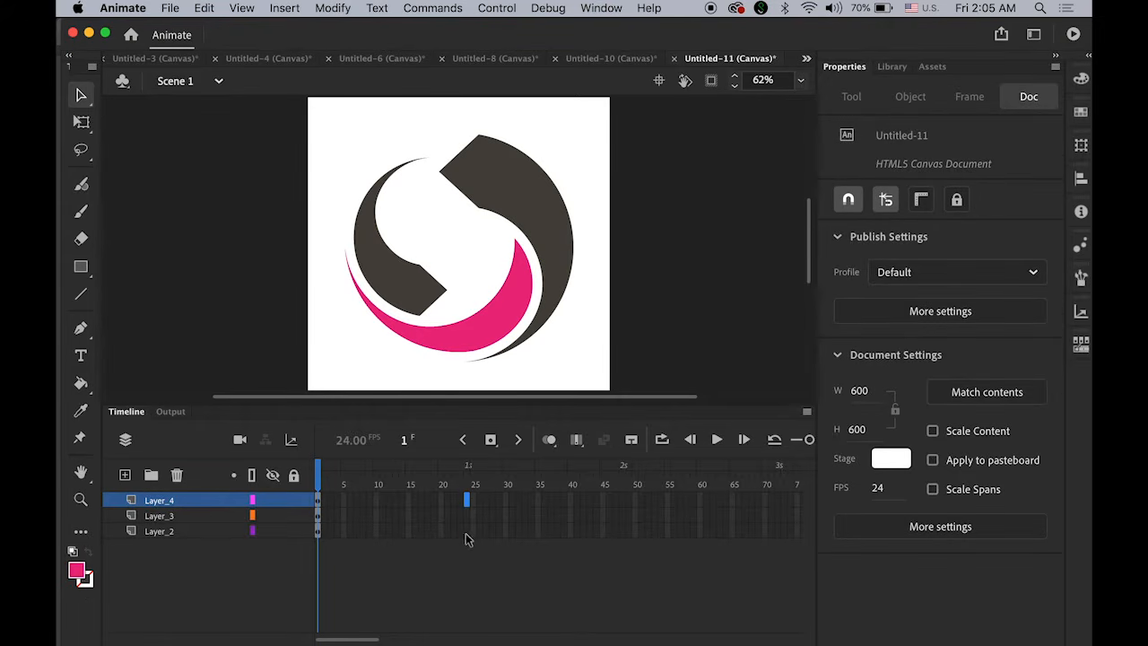
pyautogui.keyDown('shift'); pyautogui.click(467, 531); pyautogui.keyUp('shift')
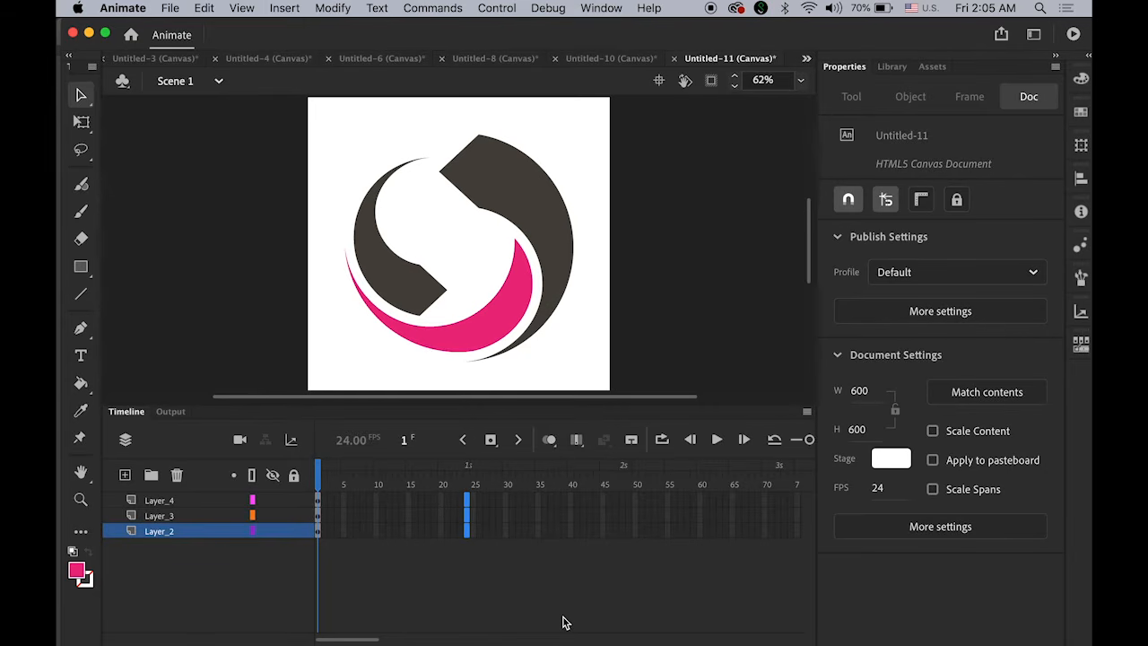
pyautogui.click(493, 442)
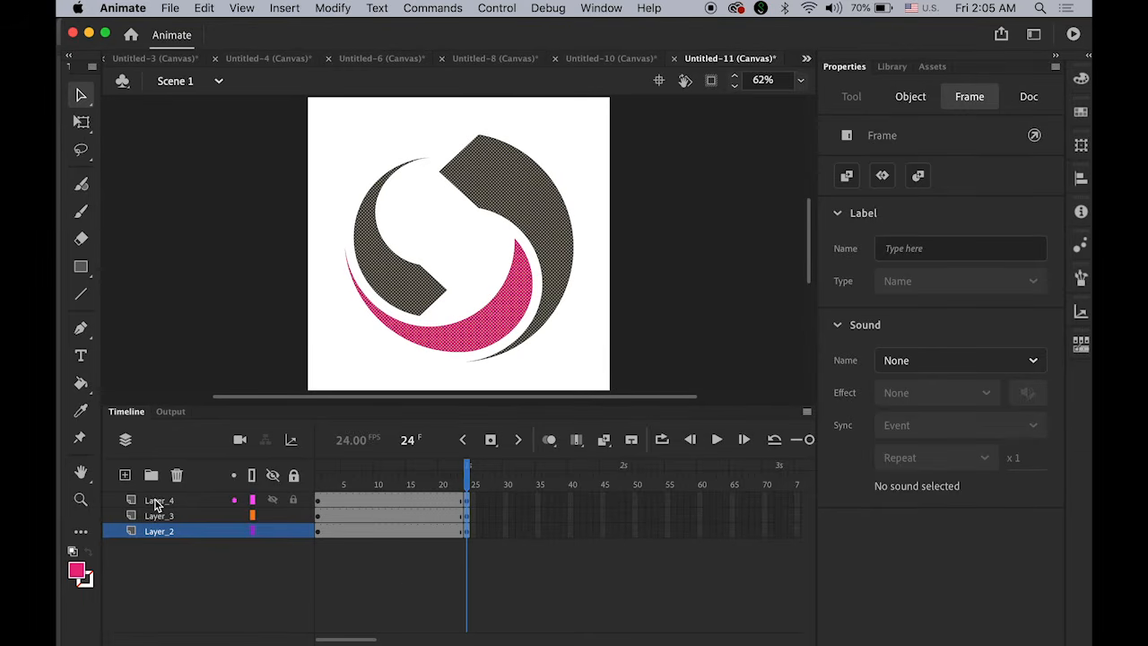
# - Create classic tweens between frames 1 and 24 on Layer_4, Layer_3 and Layer_2
pyautogui.keyDown('shift'); pyautogui.click(155, 501); pyautogui.keyUp('shift')
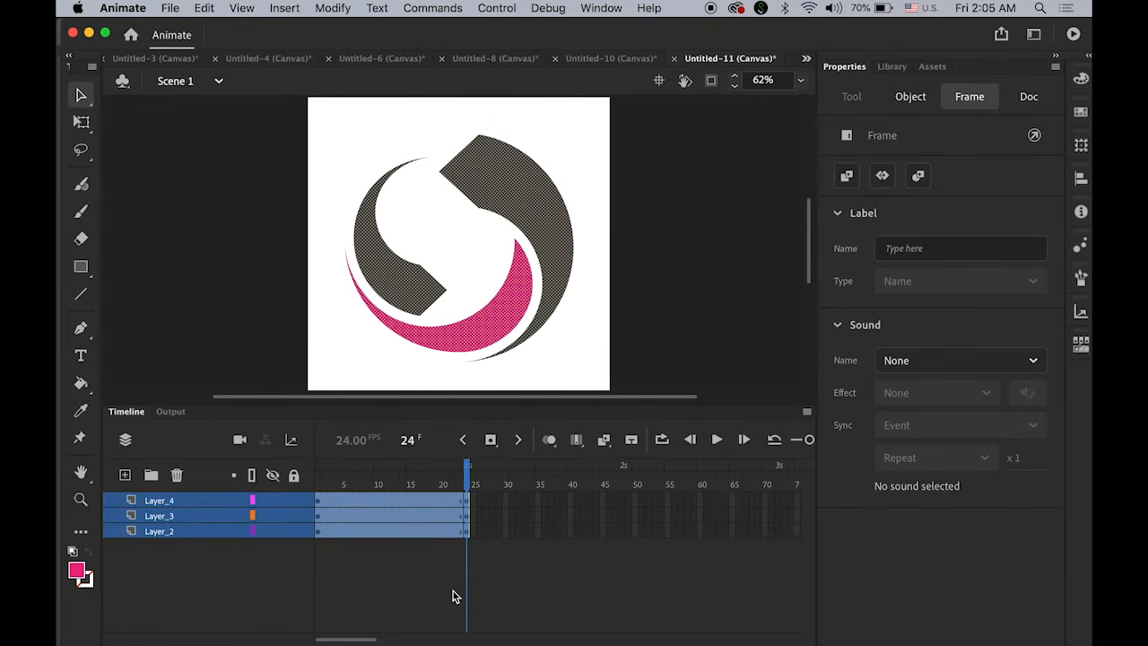
pyautogui.rightClick(390, 520)
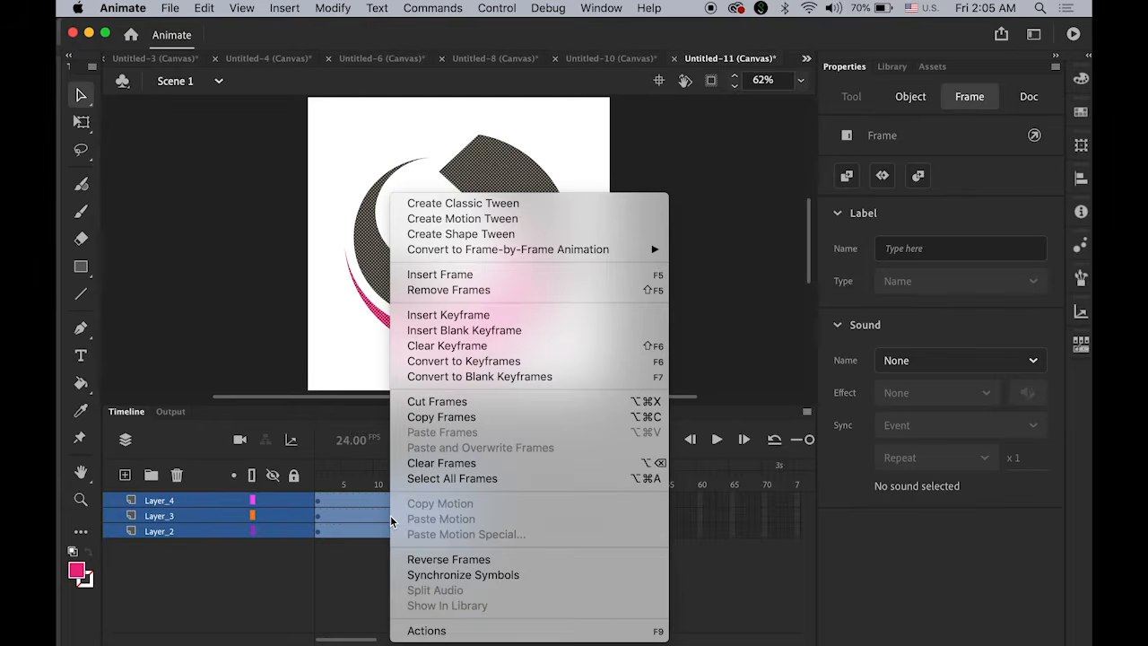
pyautogui.click(477, 204)
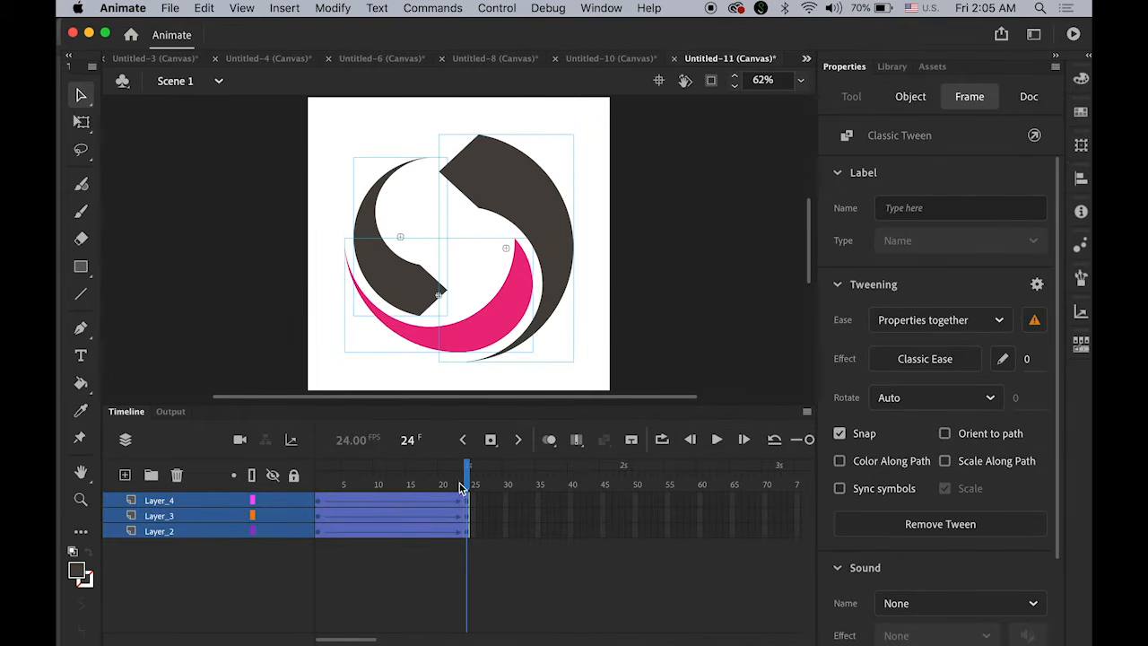
# - Set the alpha of all three logo pieces to 0% at frame 1 and check the start of the fade
pyautogui.moveTo(469, 477); pyautogui.dragTo(307, 477)
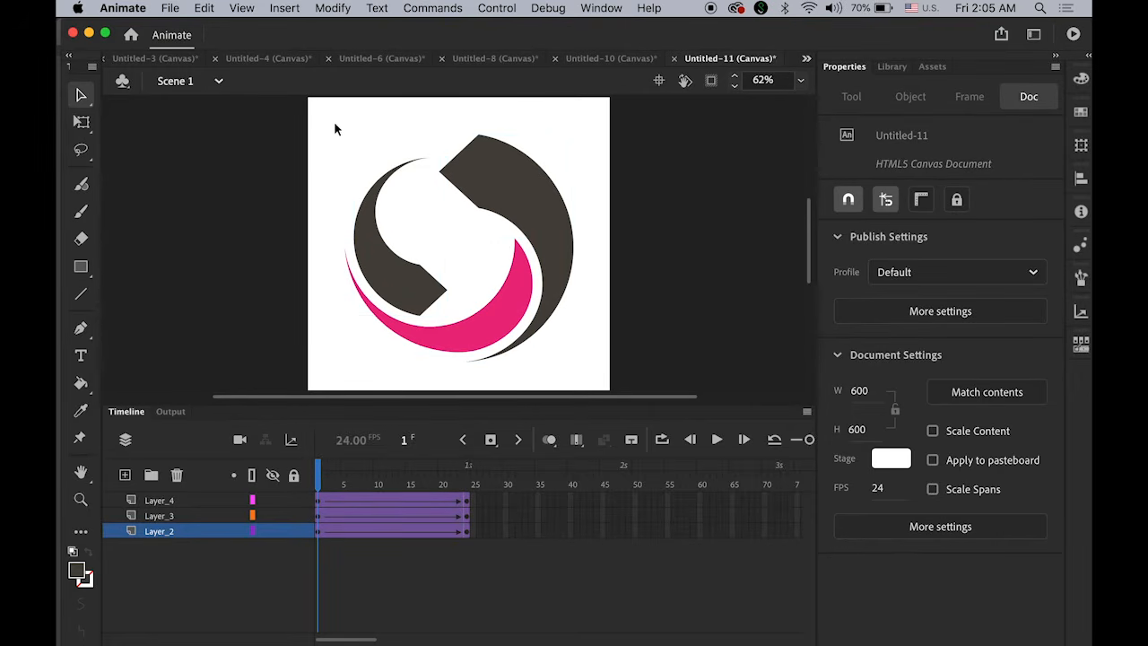
pyautogui.moveTo(328, 118); pyautogui.dragTo(608, 381)
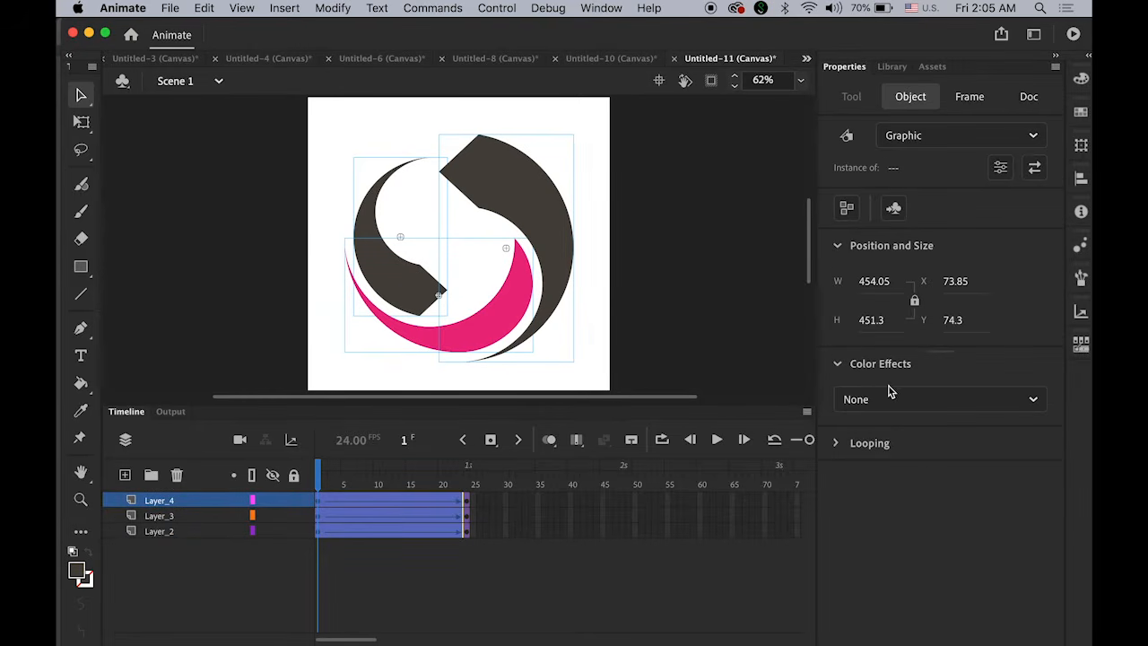
pyautogui.click(987, 402)
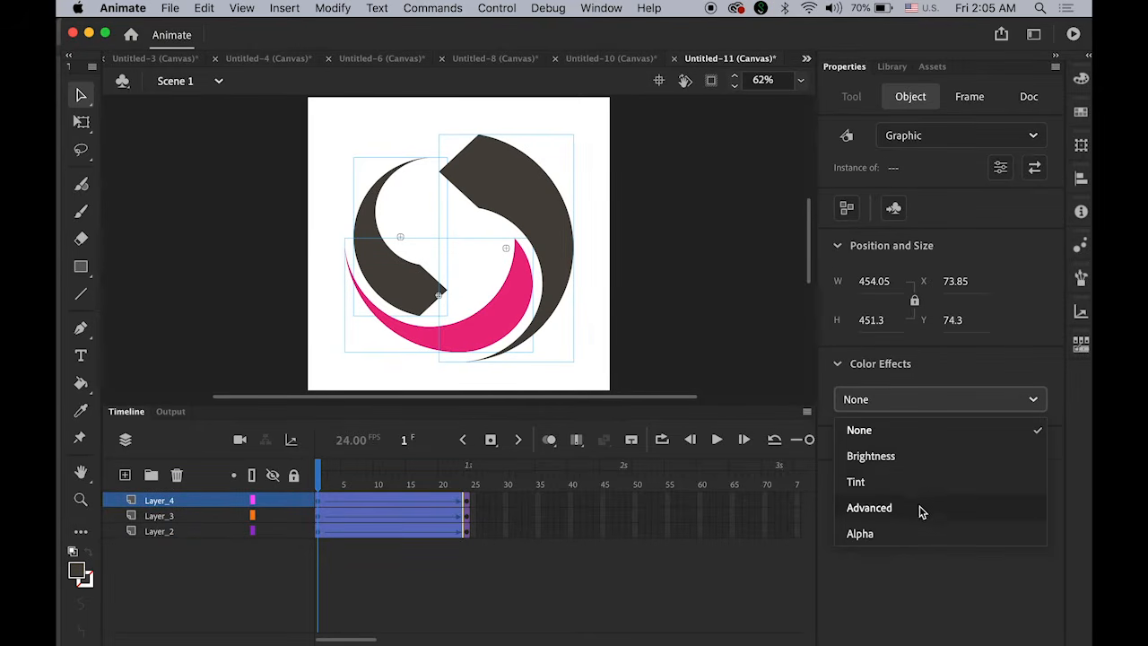
pyautogui.click(919, 534)
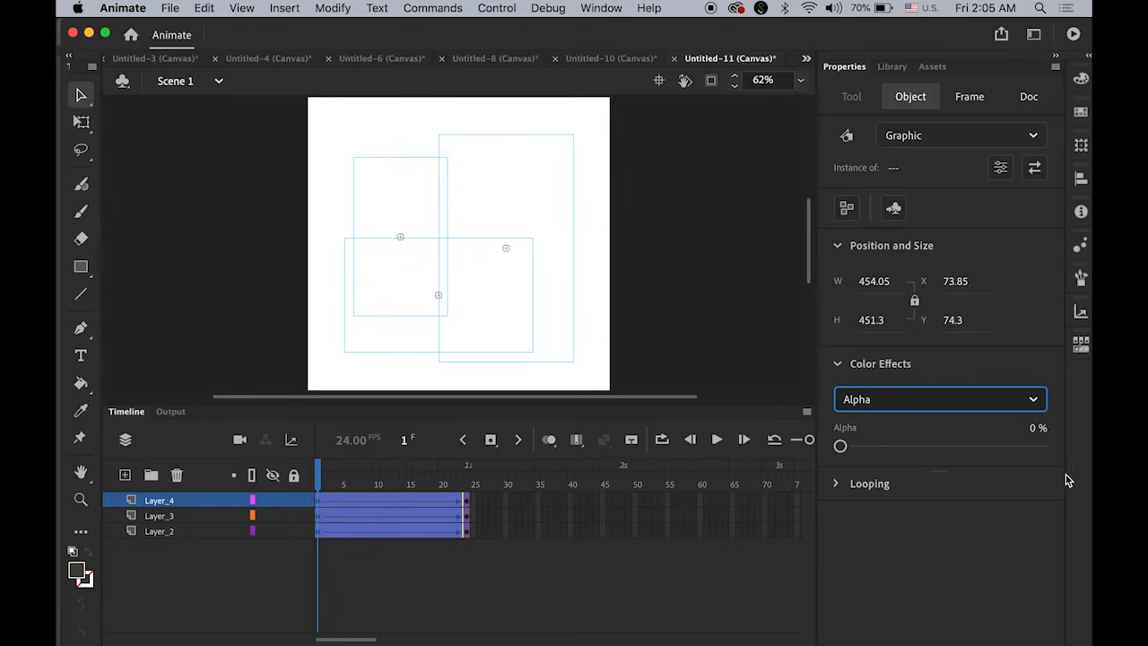
pyautogui.moveTo(321, 482); pyautogui.dragTo(314, 507)
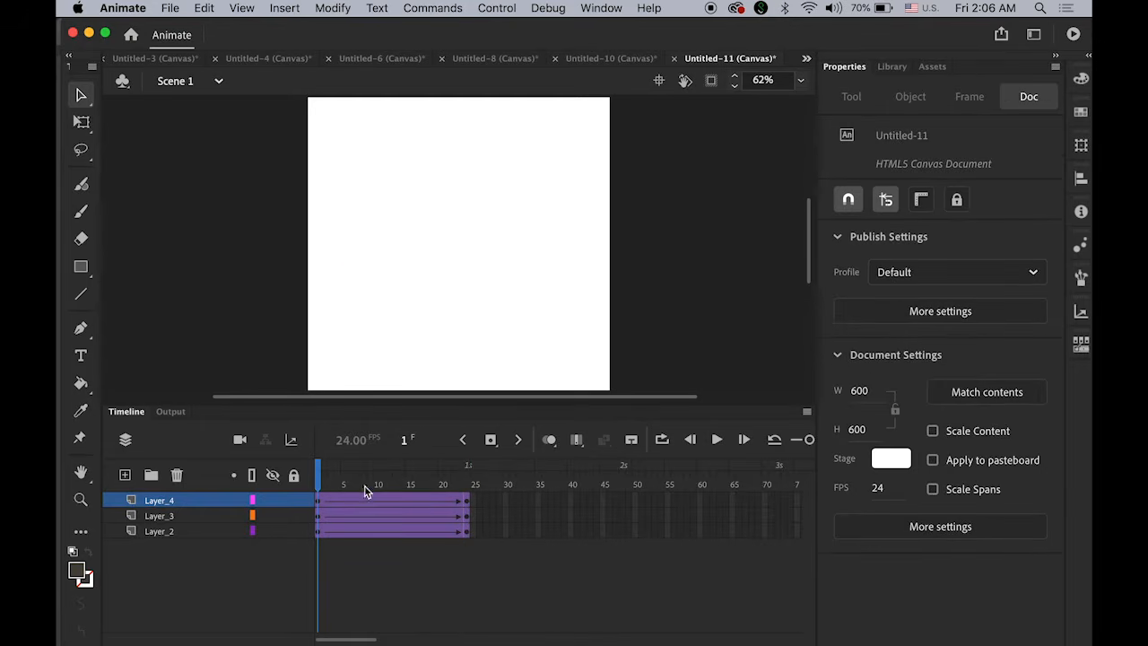
# - Stagger the fades by moving Layer_3's tween to start at frame 12 and Layer_4's tween to start at frame 22
pyautogui.click(154, 533)
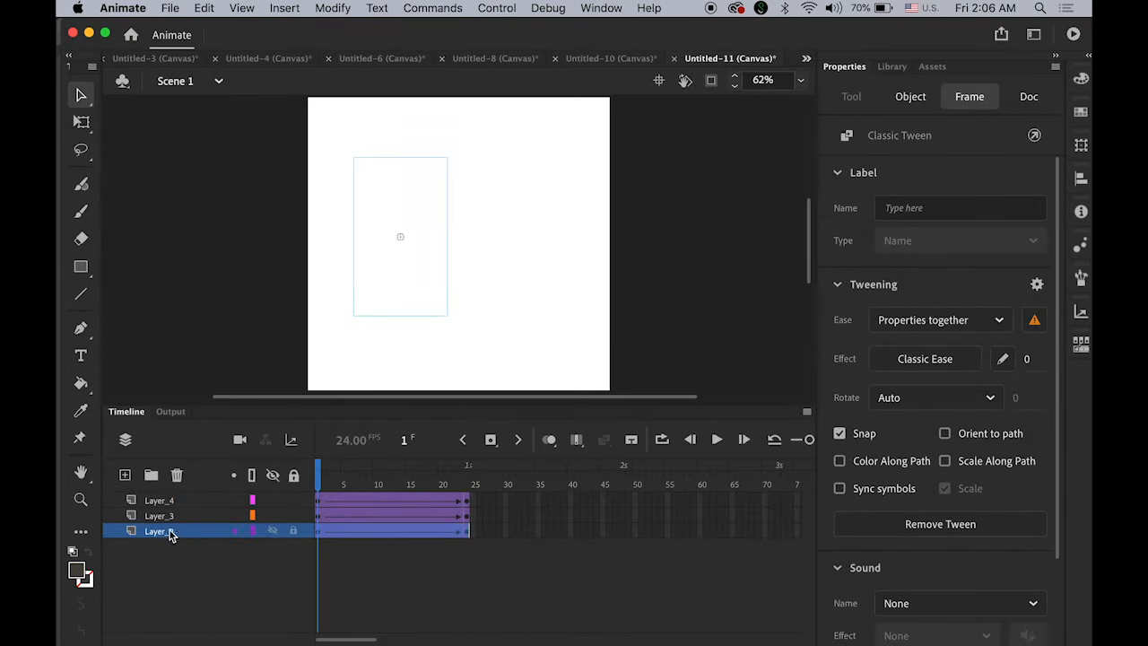
pyautogui.moveTo(321, 482); pyautogui.dragTo(282, 485)
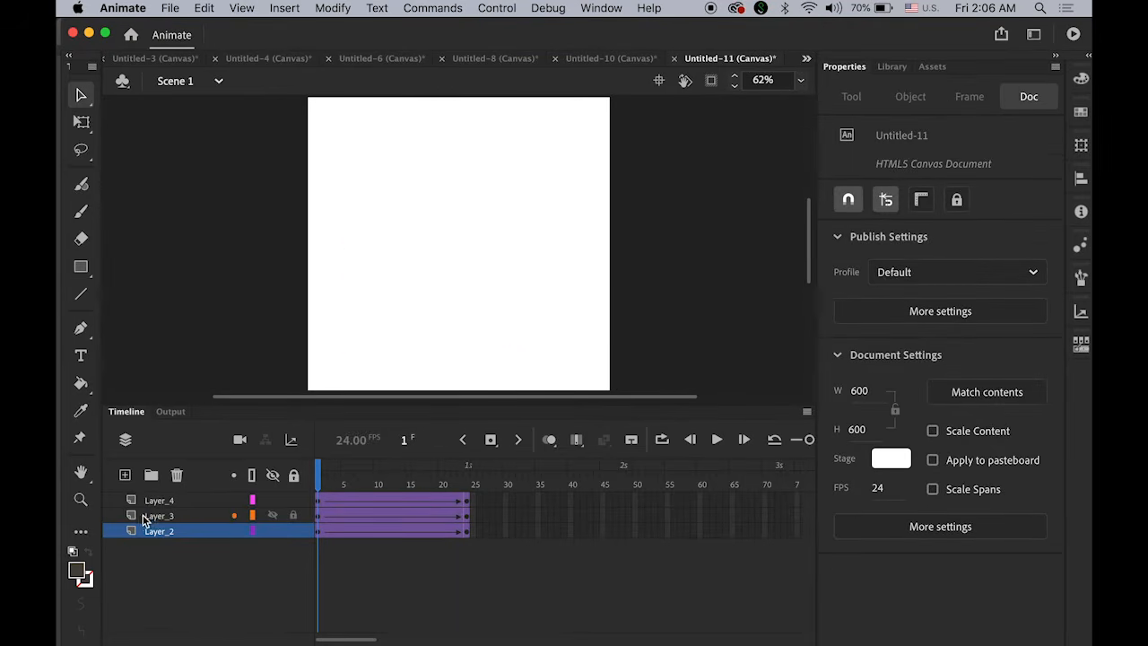
pyautogui.click(144, 520)
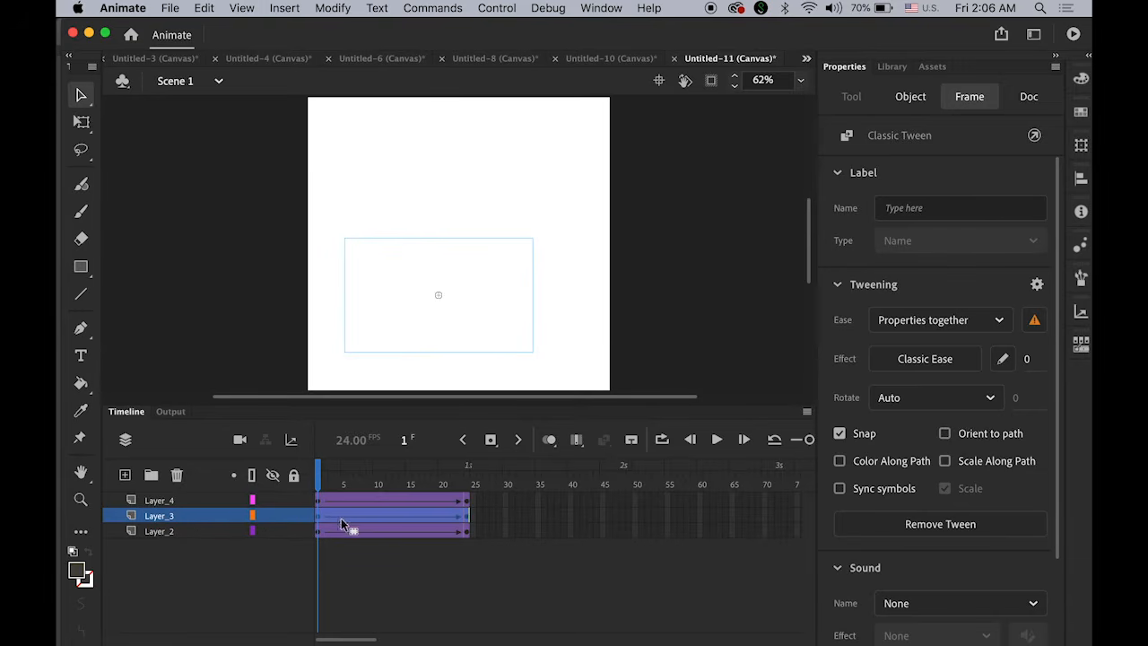
pyautogui.moveTo(360, 518); pyautogui.dragTo(430, 520)
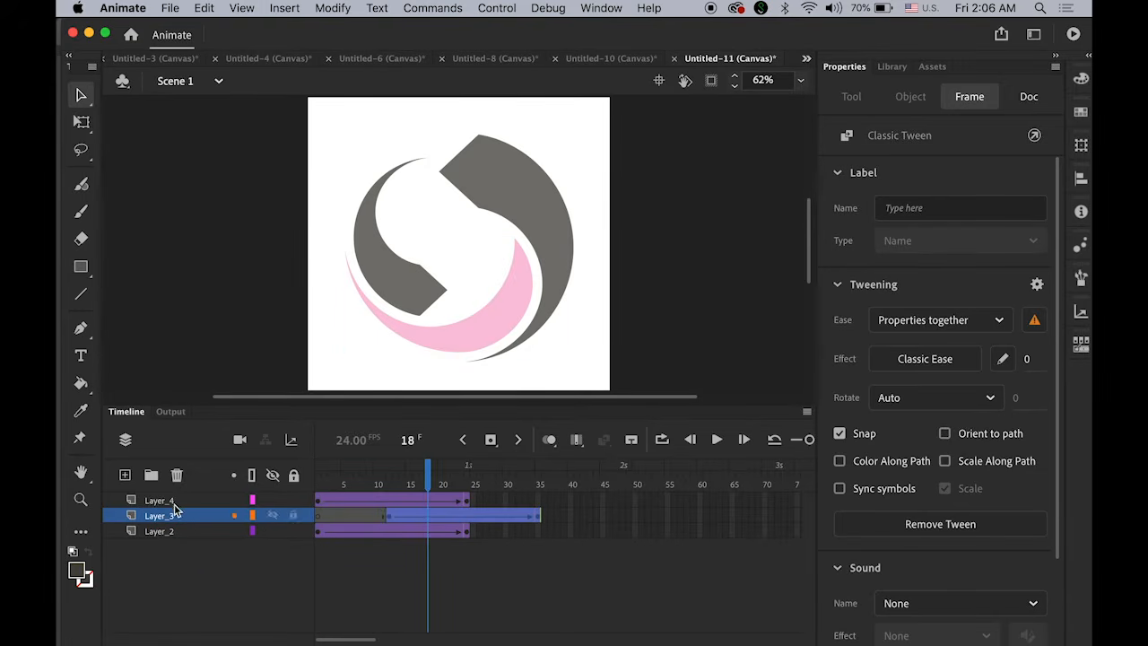
pyautogui.click(171, 500)
pyautogui.moveTo(370, 500); pyautogui.dragTo(507, 507)
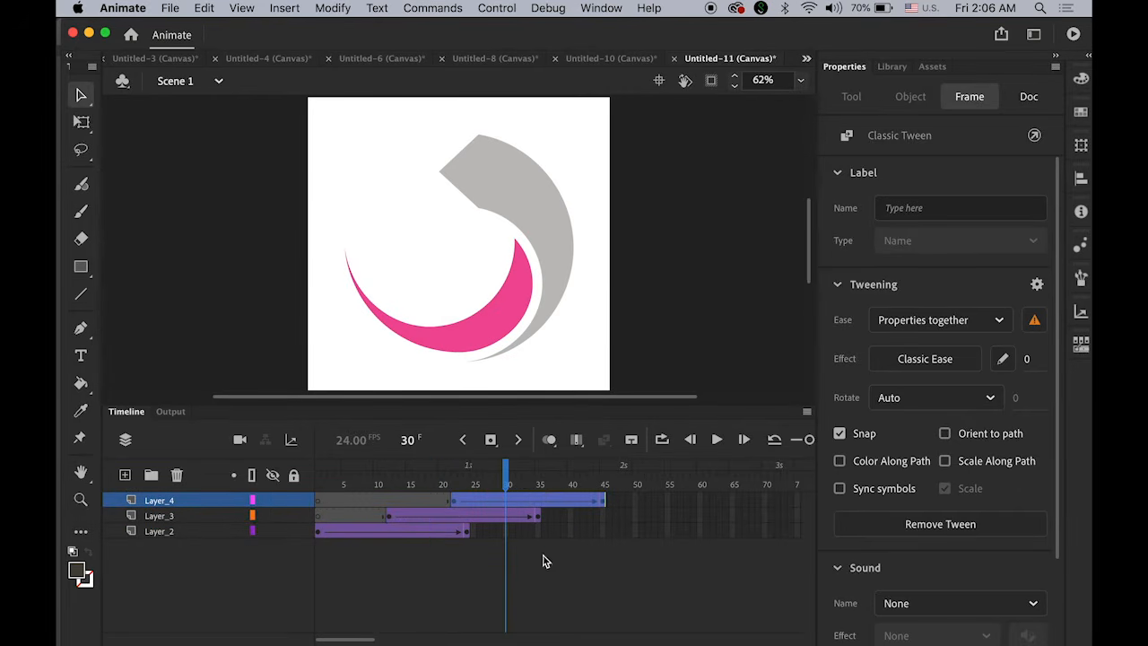
# - Insert keyframes at frame 45 on Layer_3 and Layer_2 to extend both pieces, and play the timeline to check the staggered fade
pyautogui.moveTo(318, 485); pyautogui.dragTo(606, 487)
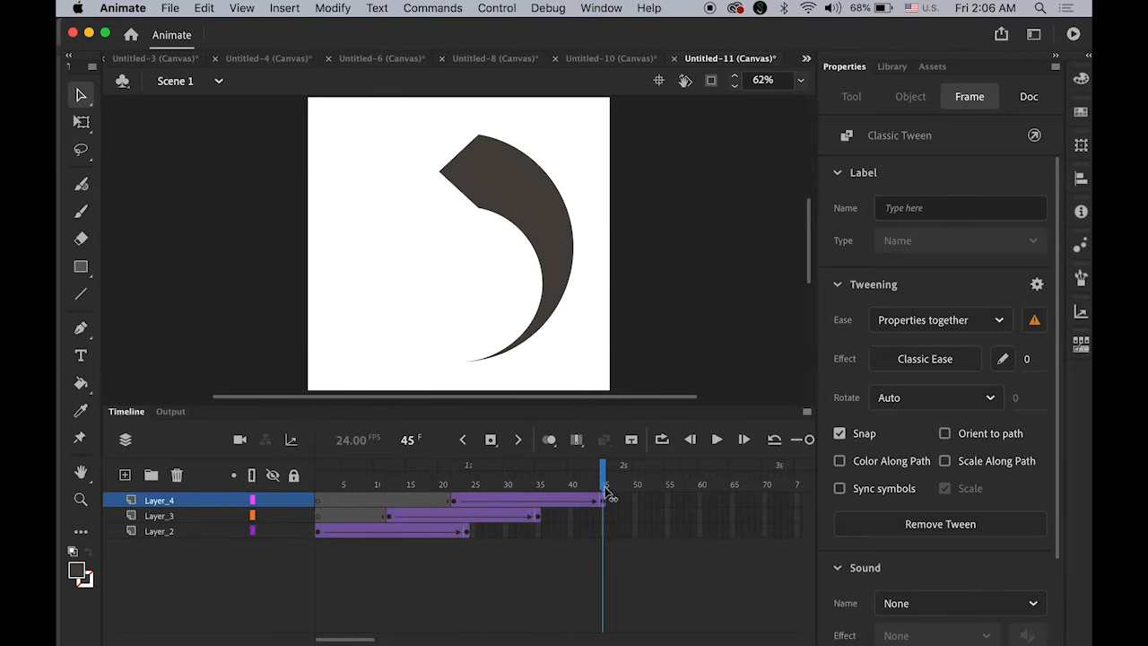
pyautogui.click(607, 521)
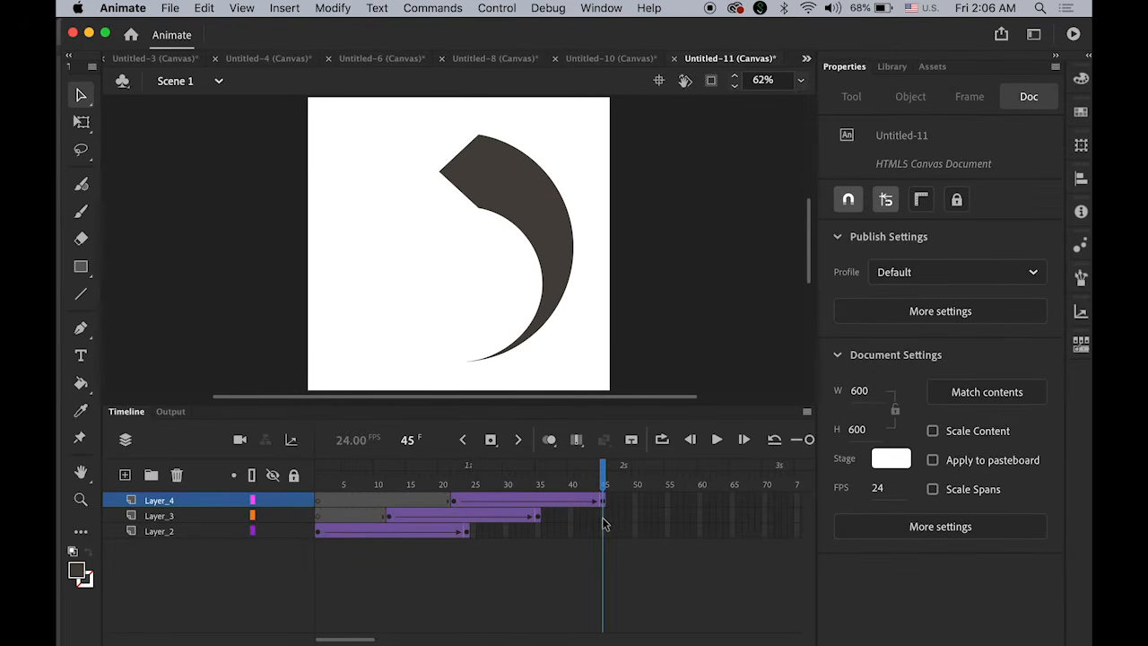
pyautogui.click(604, 518)
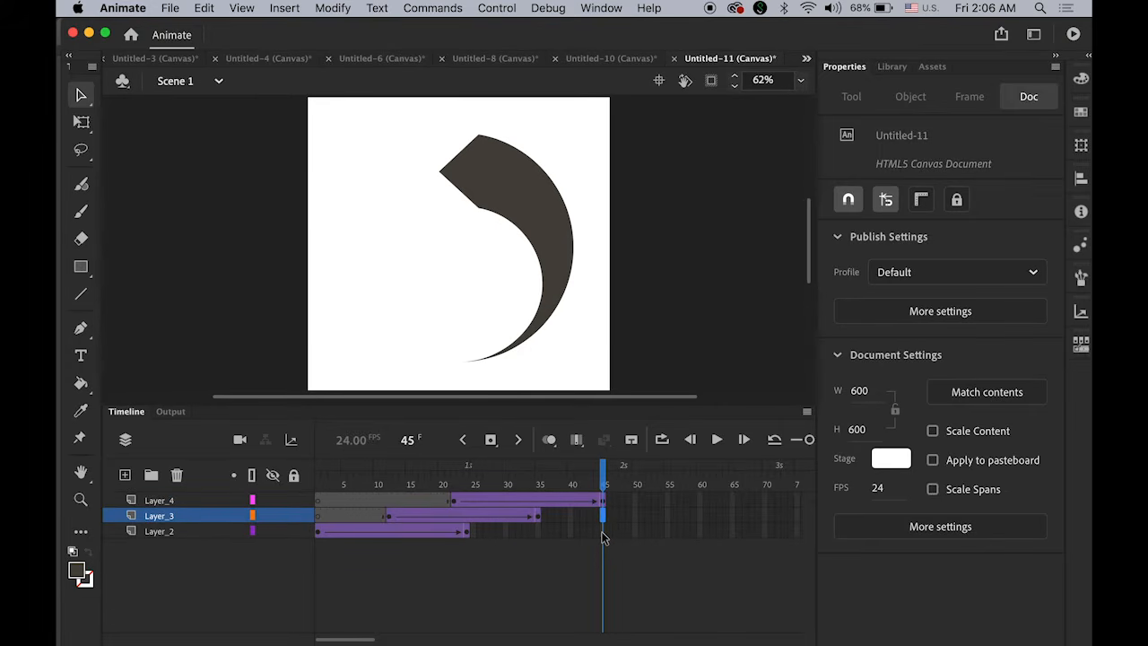
pyautogui.click(603, 532)
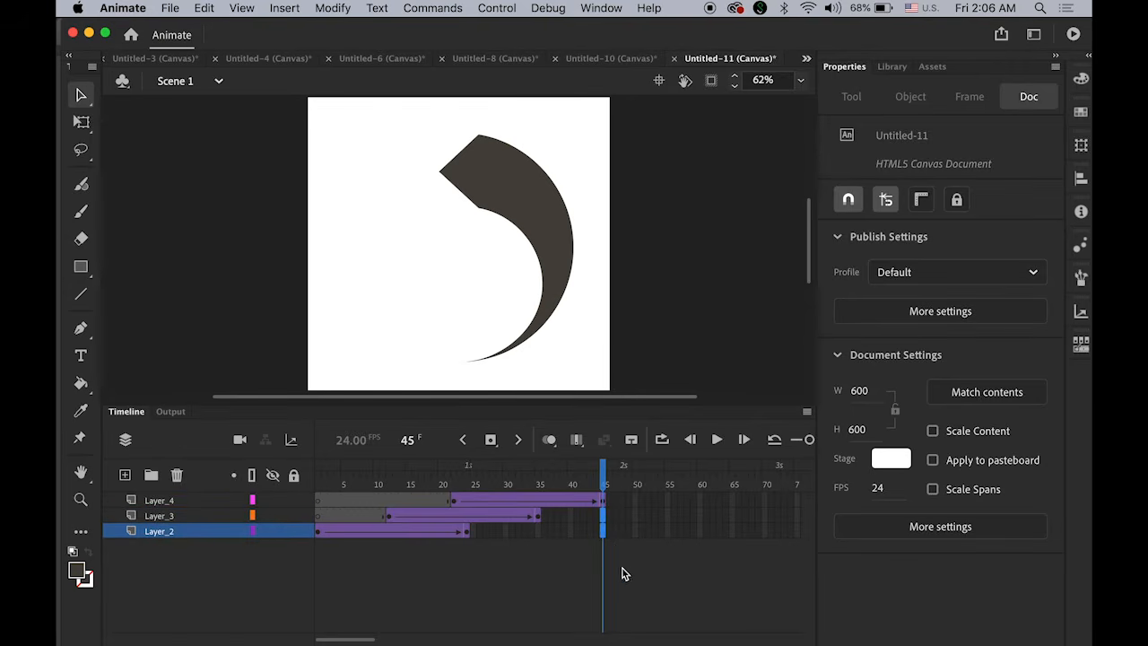
pyautogui.click(491, 440)
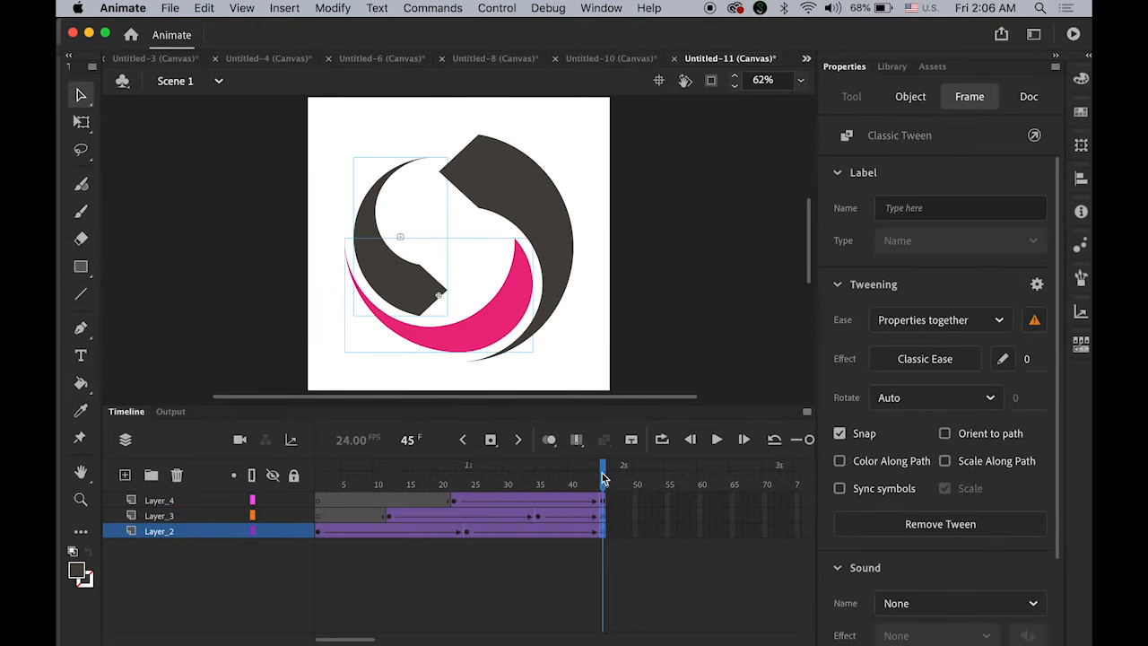
pyautogui.press('Return')
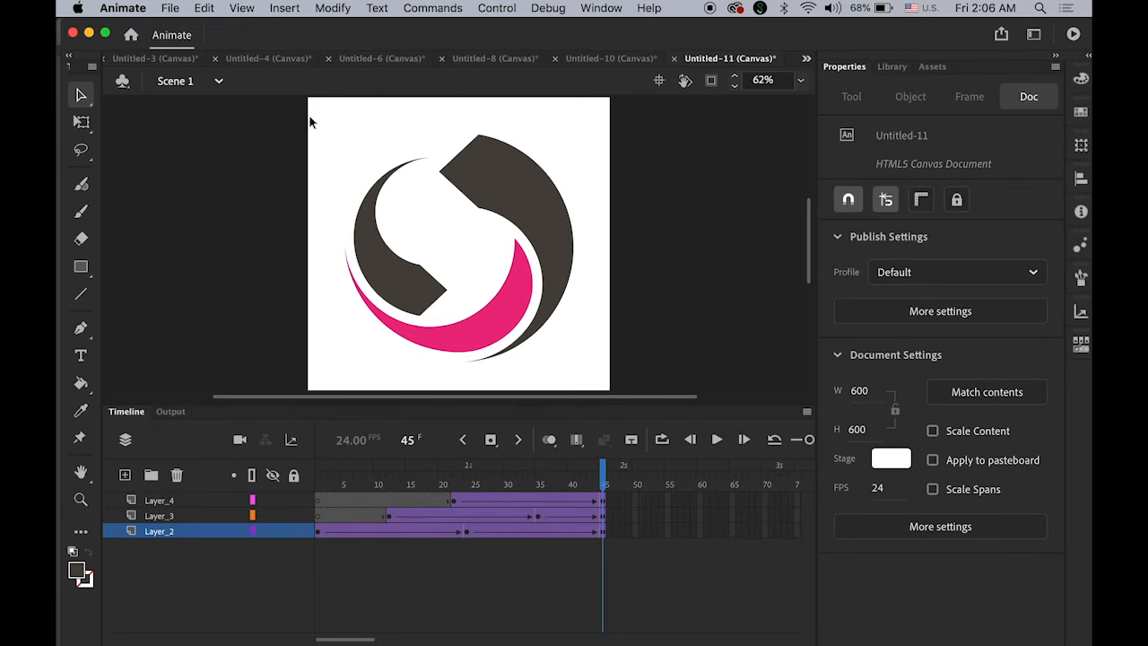
# - Copy all three logo pieces at frame 45 and paste them in place at a new frame 45 keyframe on a new top layer
pyautogui.moveTo(357, 179); pyautogui.dragTo(600, 361)
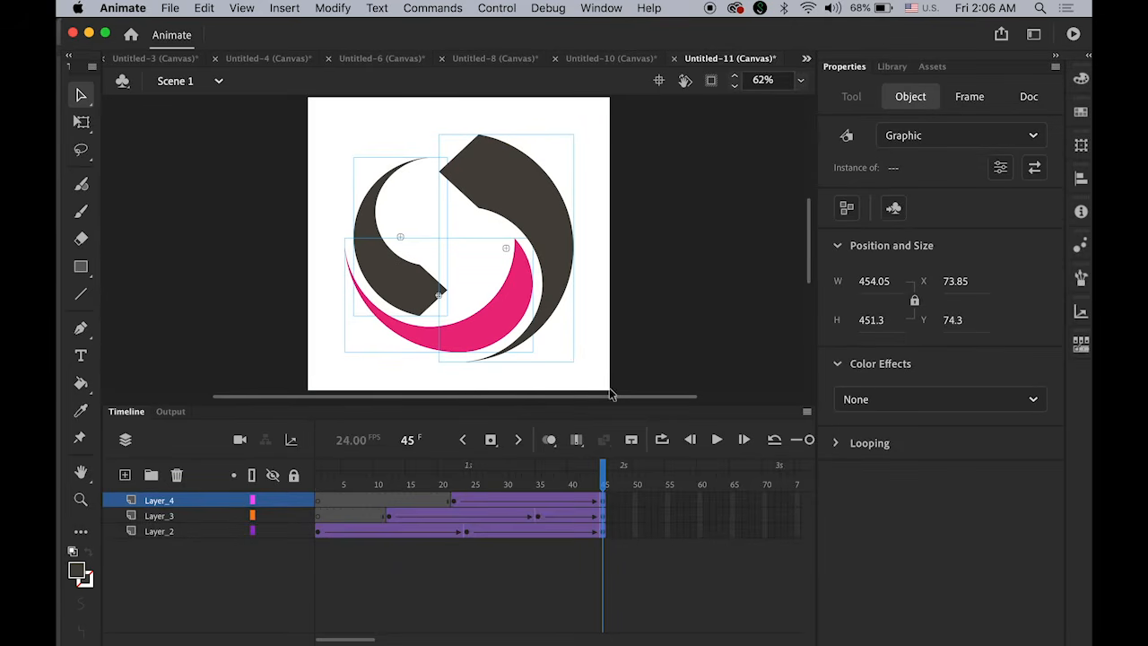
pyautogui.click(208, 11)
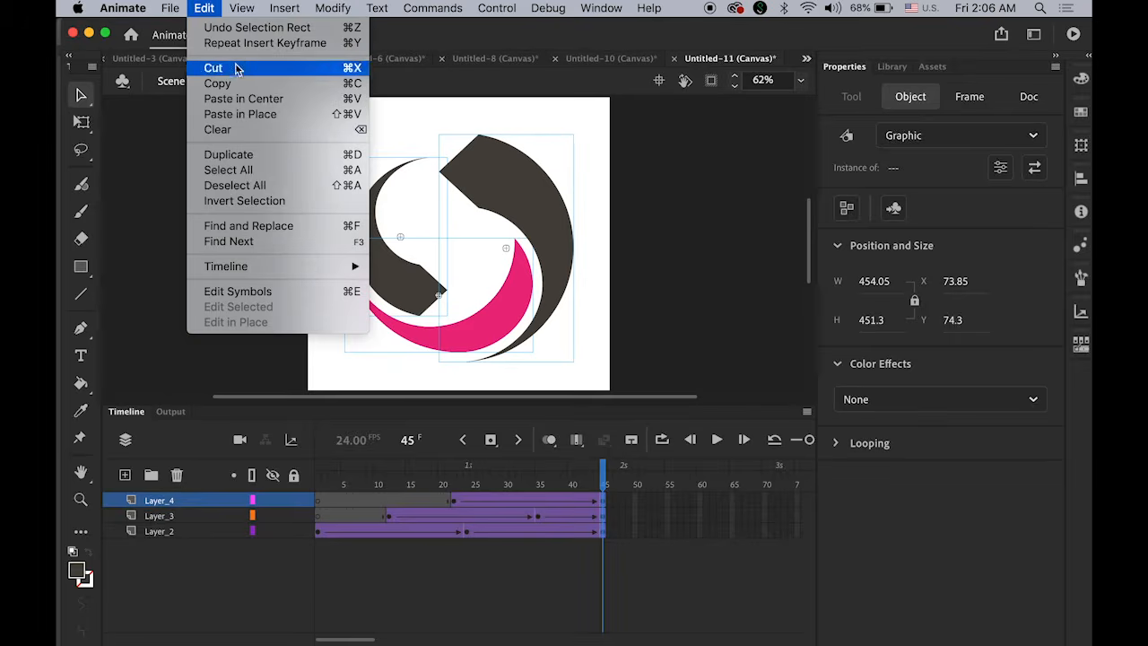
pyautogui.click(217, 83)
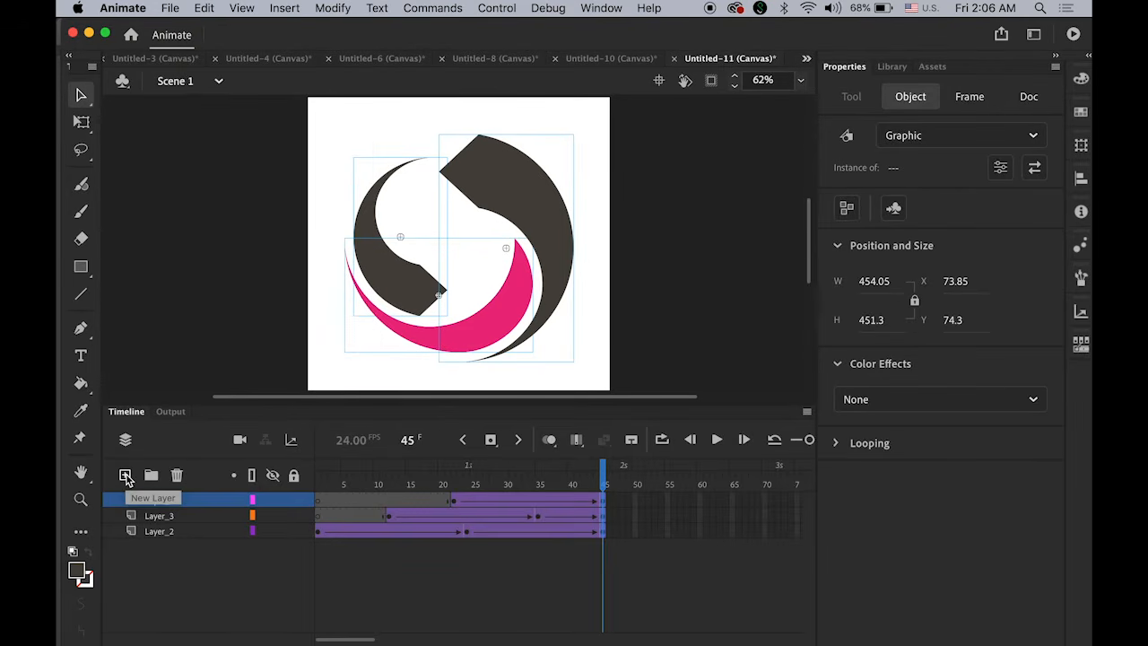
pyautogui.click(126, 476)
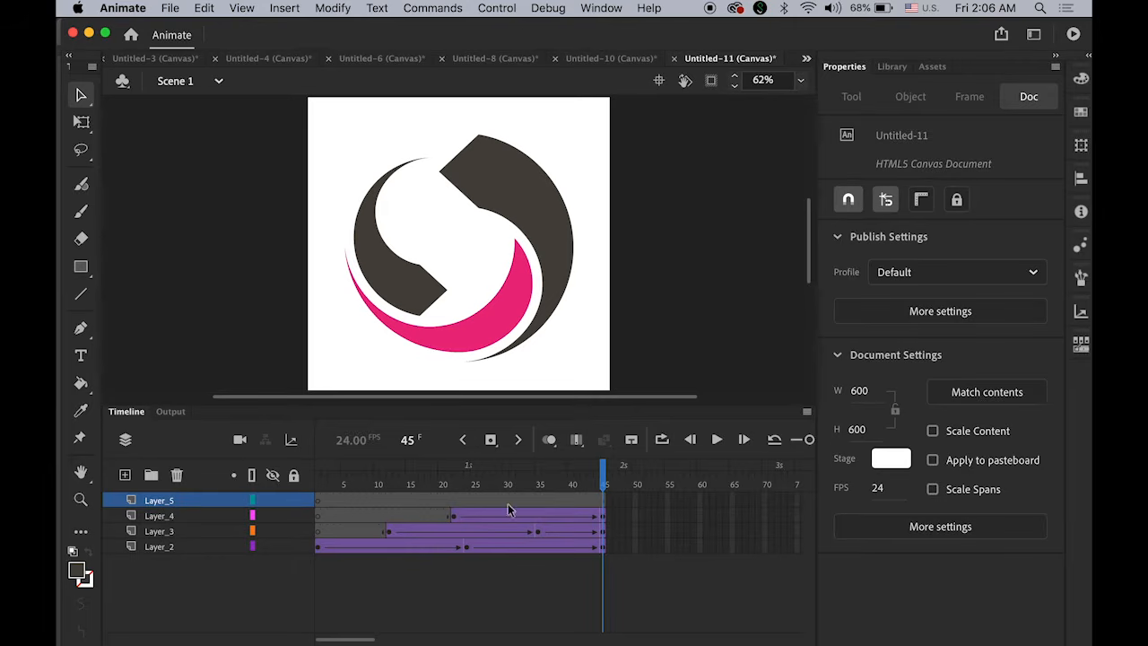
pyautogui.click(604, 506)
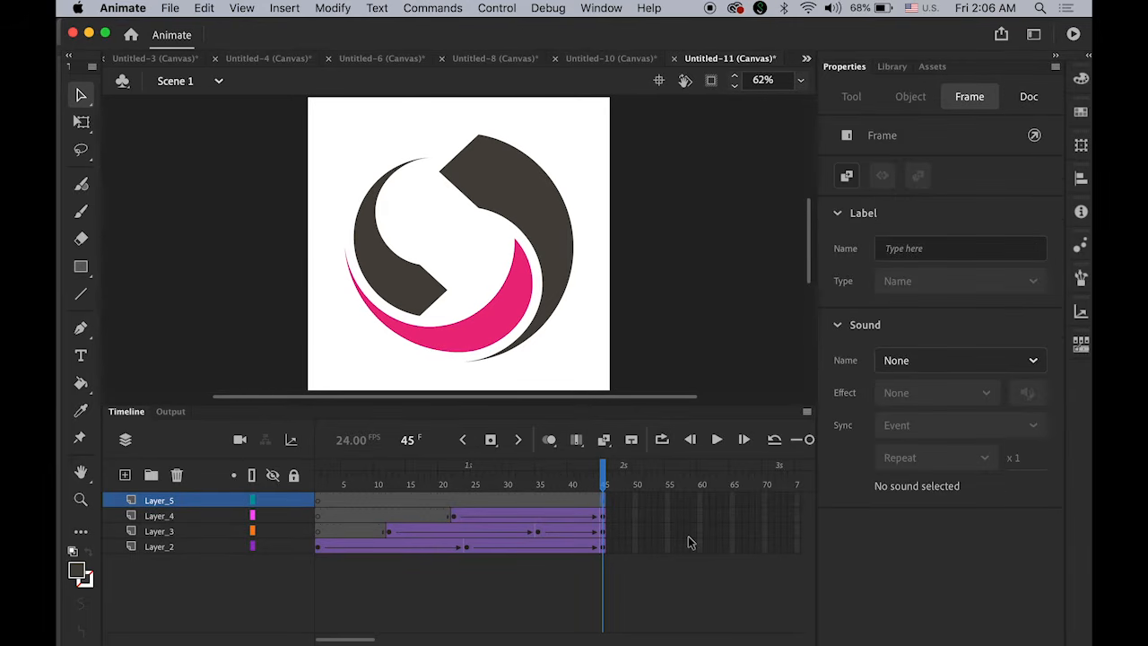
pyautogui.click(491, 440)
pyautogui.click(205, 8)
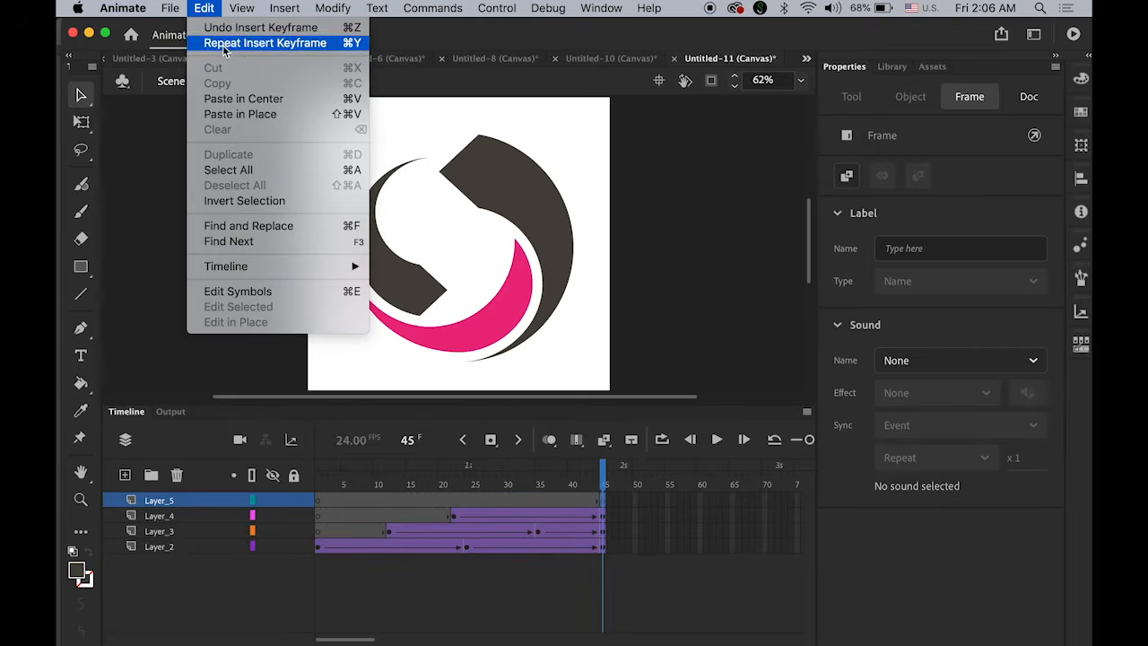
pyautogui.click(249, 114)
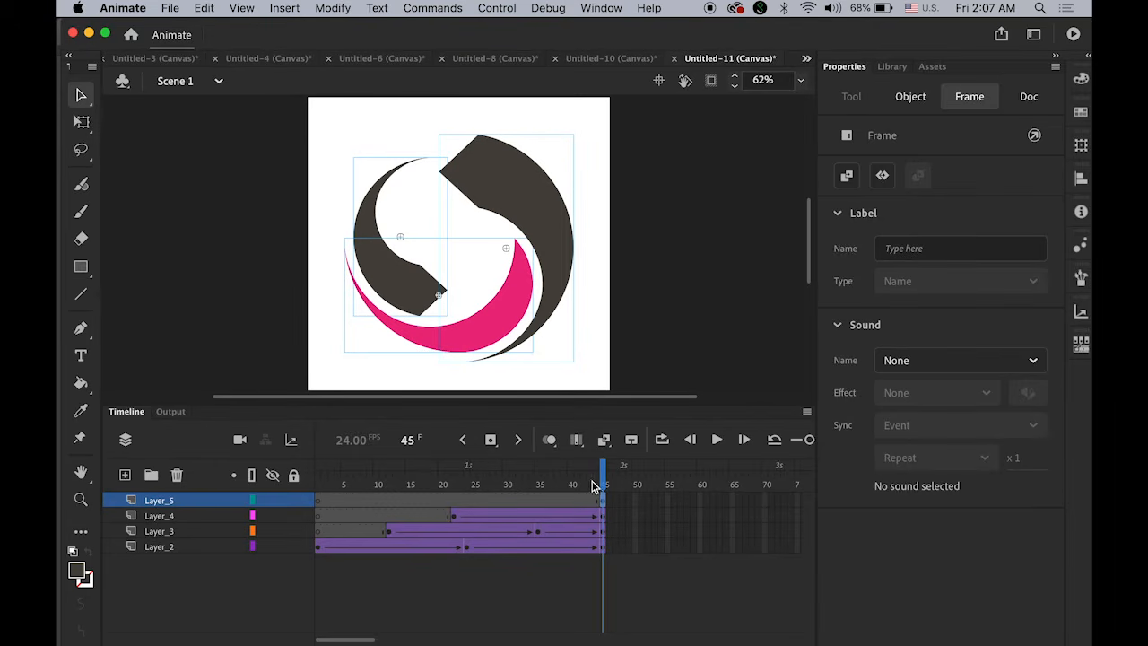
# - Insert a keyframe at frame 60 on Layer_5, create a classic tween from frame 45, and scrub through it
pyautogui.click(700, 501)
pyautogui.click(491, 439)
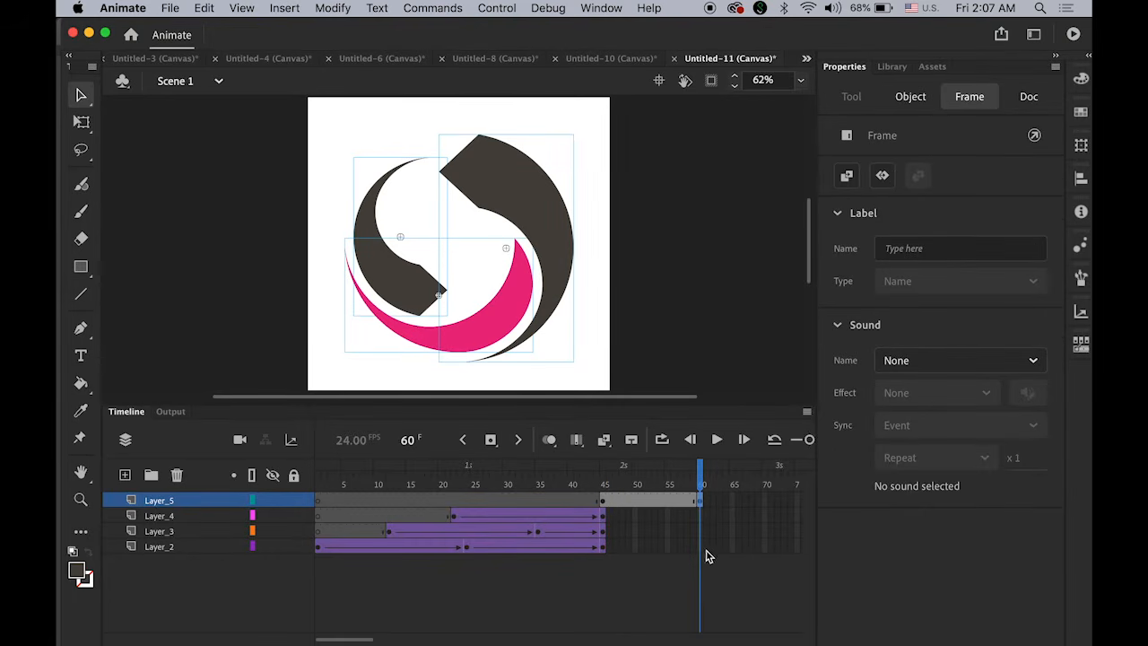
pyautogui.rightClick(650, 504)
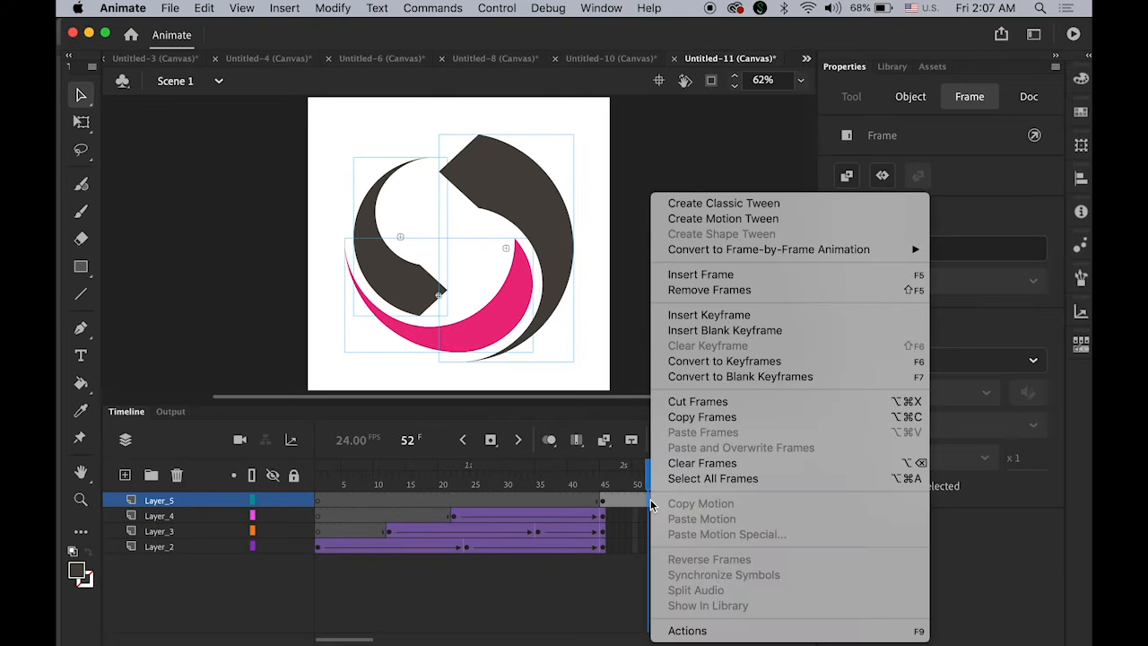
pyautogui.click(723, 203)
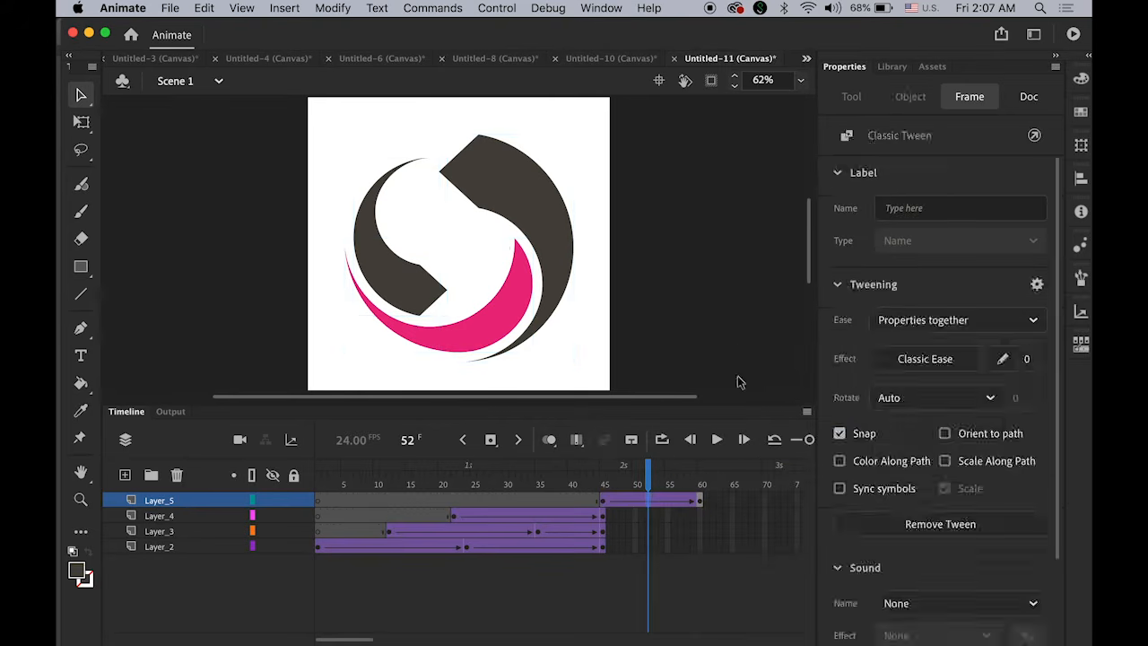
pyautogui.click(615, 489)
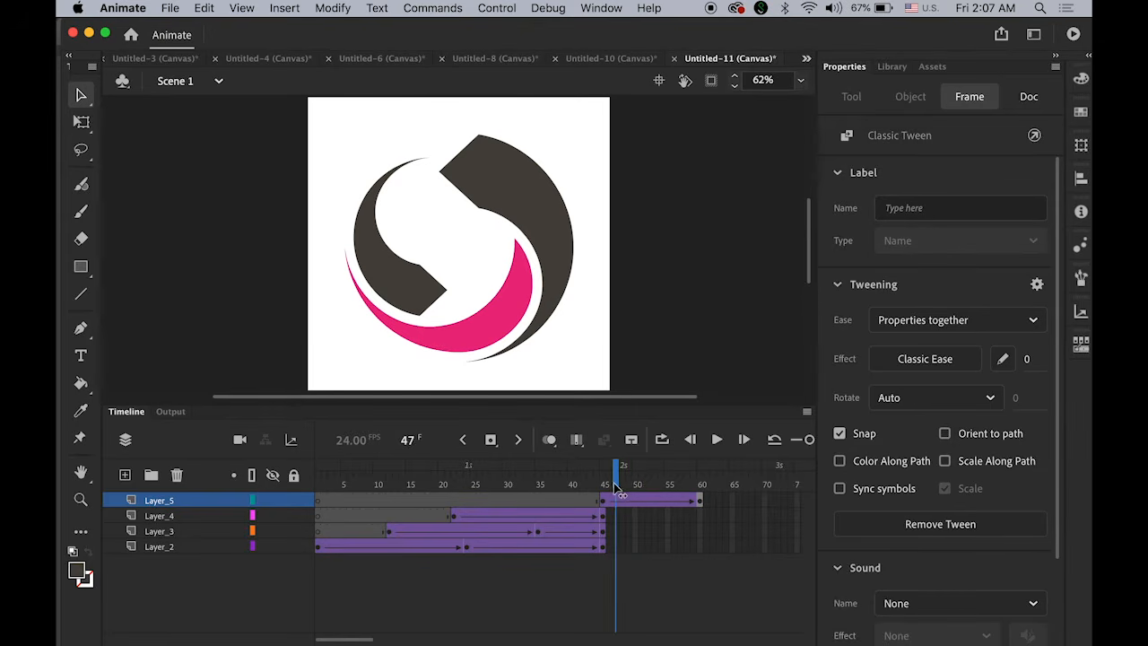
pyautogui.moveTo(616, 489); pyautogui.dragTo(704, 512)
# - At frame 60, rotate the whole logo 90° counter-clockwise, scale it to about 278 × 280 around its centre, and scrub back to check
pyautogui.click(701, 505)
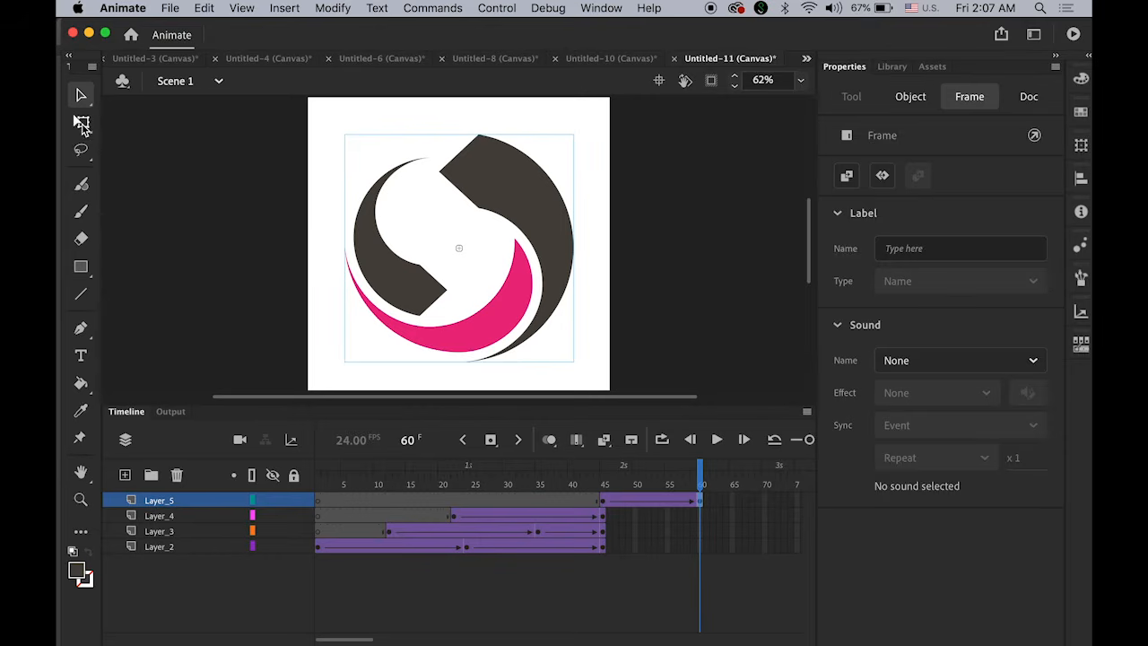
pyautogui.click(81, 123)
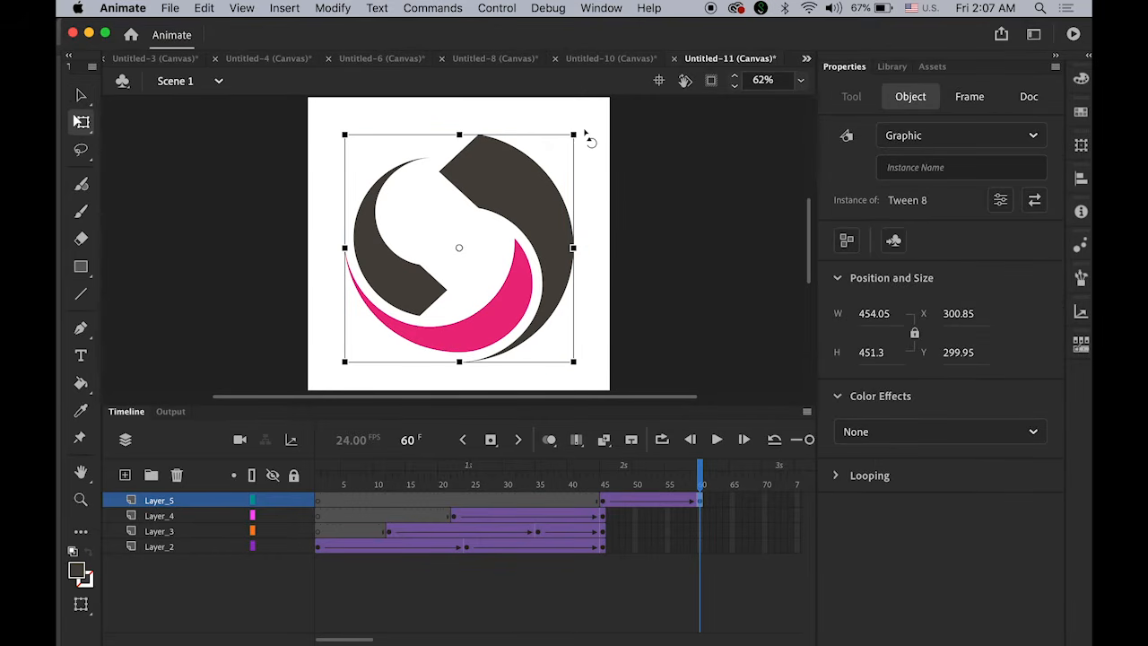
pyautogui.moveTo(585, 135); pyautogui.dragTo(374, 120)
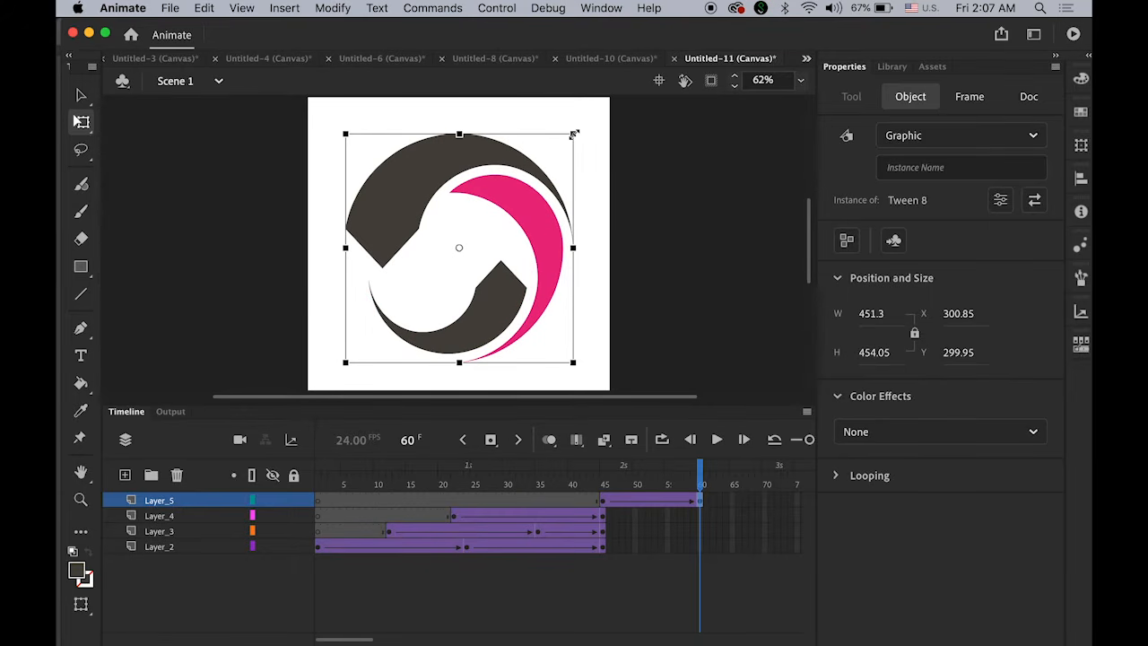
pyautogui.moveTo(574, 133); pyautogui.dragTo(531, 172)
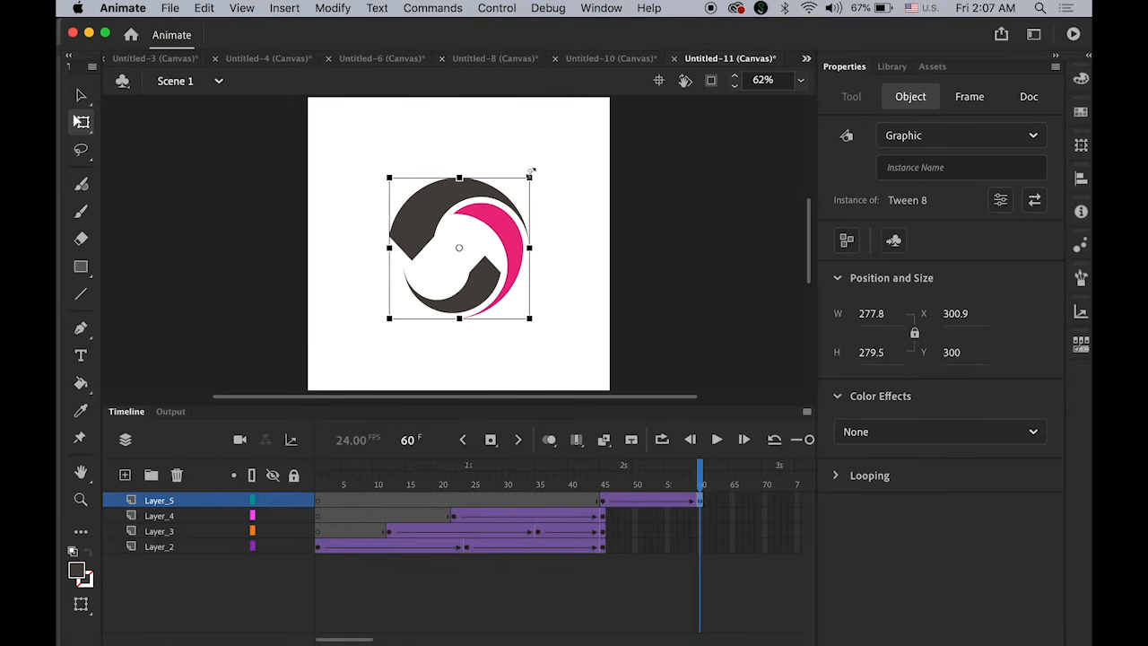
pyautogui.click(718, 254)
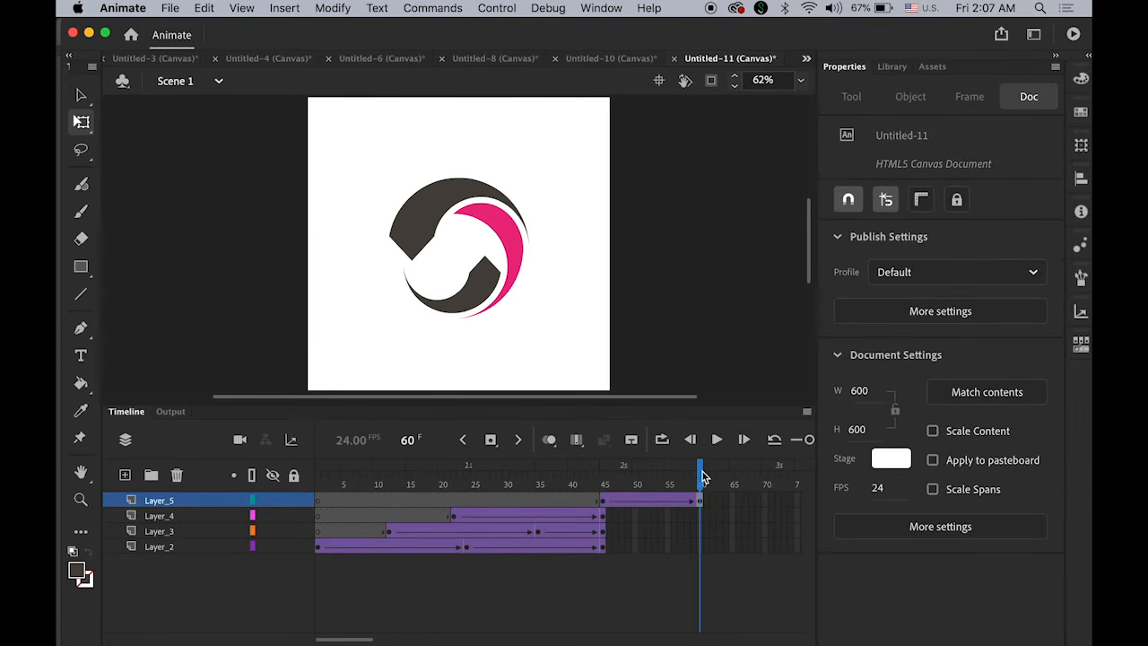
pyautogui.moveTo(704, 476); pyautogui.dragTo(318, 489)
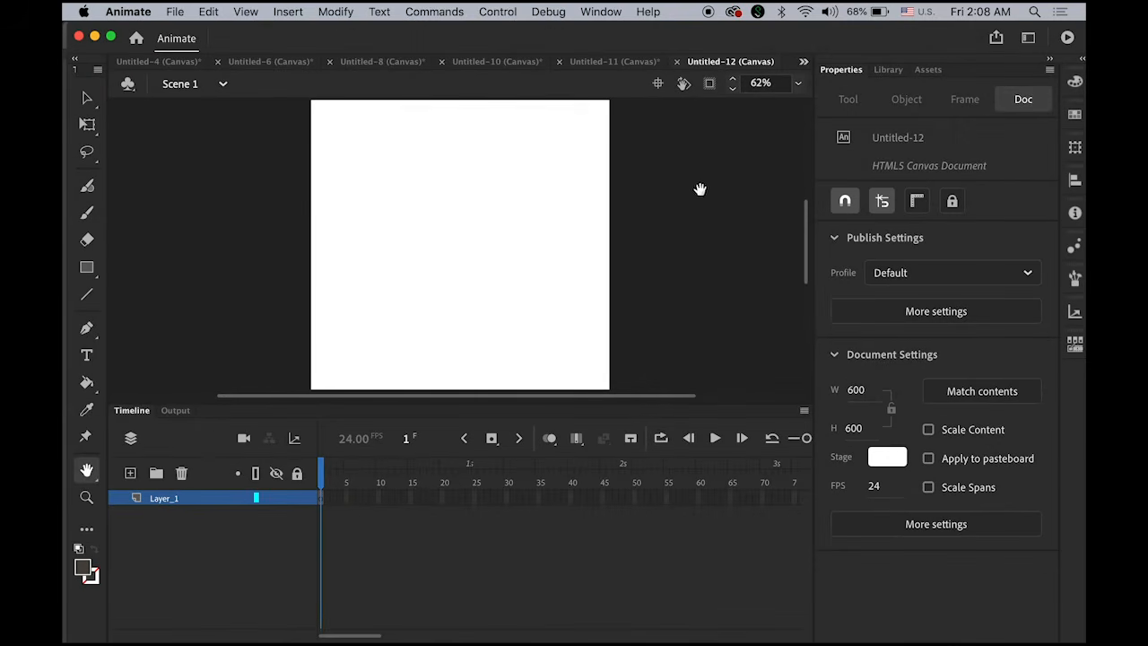
# - Import moving.svg from the LogoSamples folder to the stage, with all paths in the same layer and frame
pyautogui.click(175, 12)
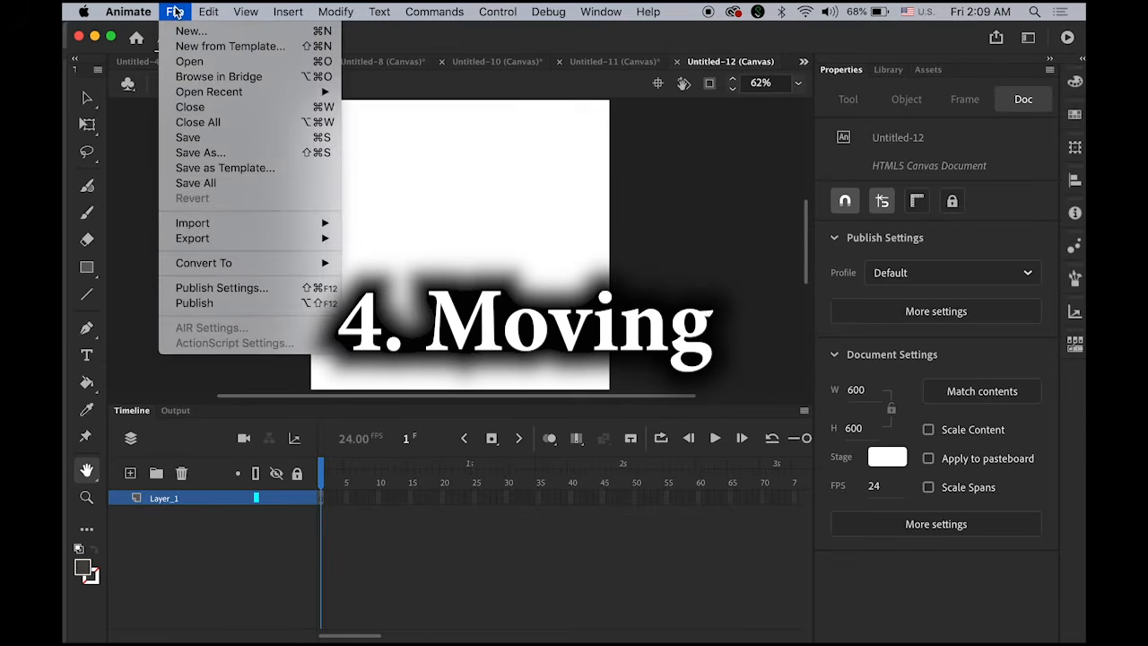
pyautogui.moveTo(267, 225)
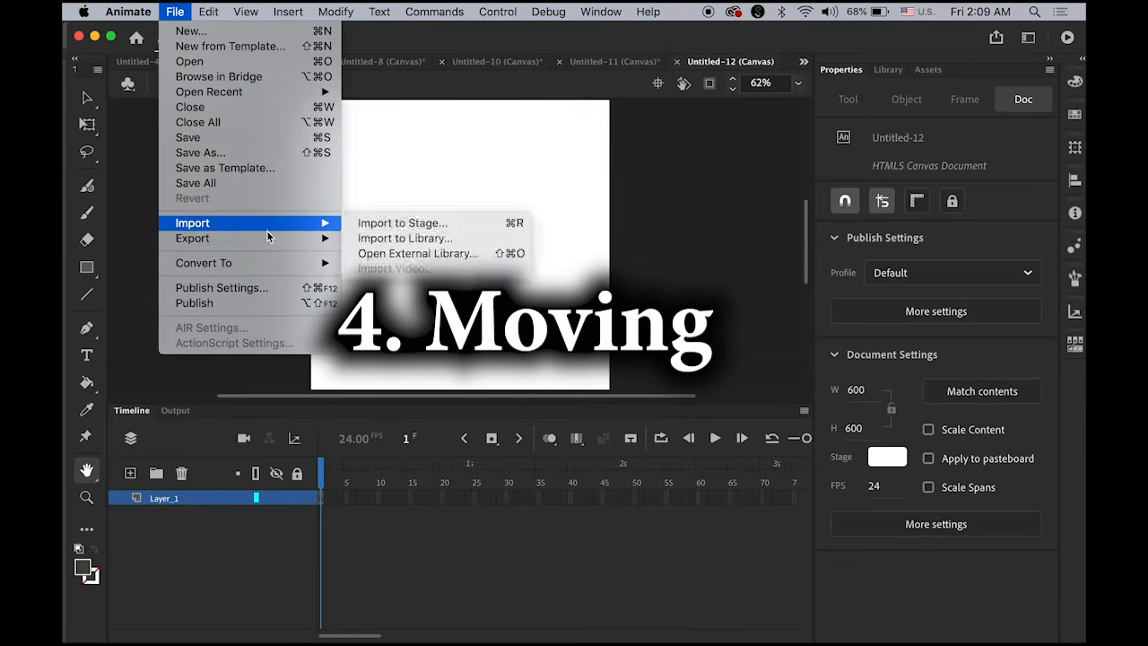
pyautogui.click(422, 226)
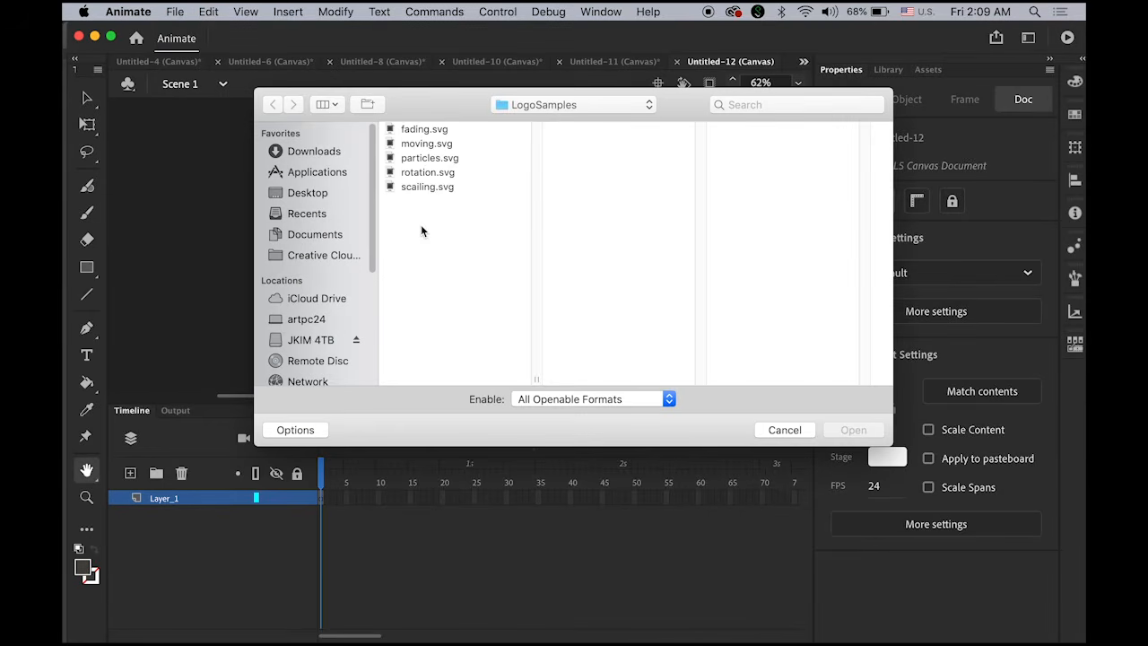
pyautogui.click(432, 143)
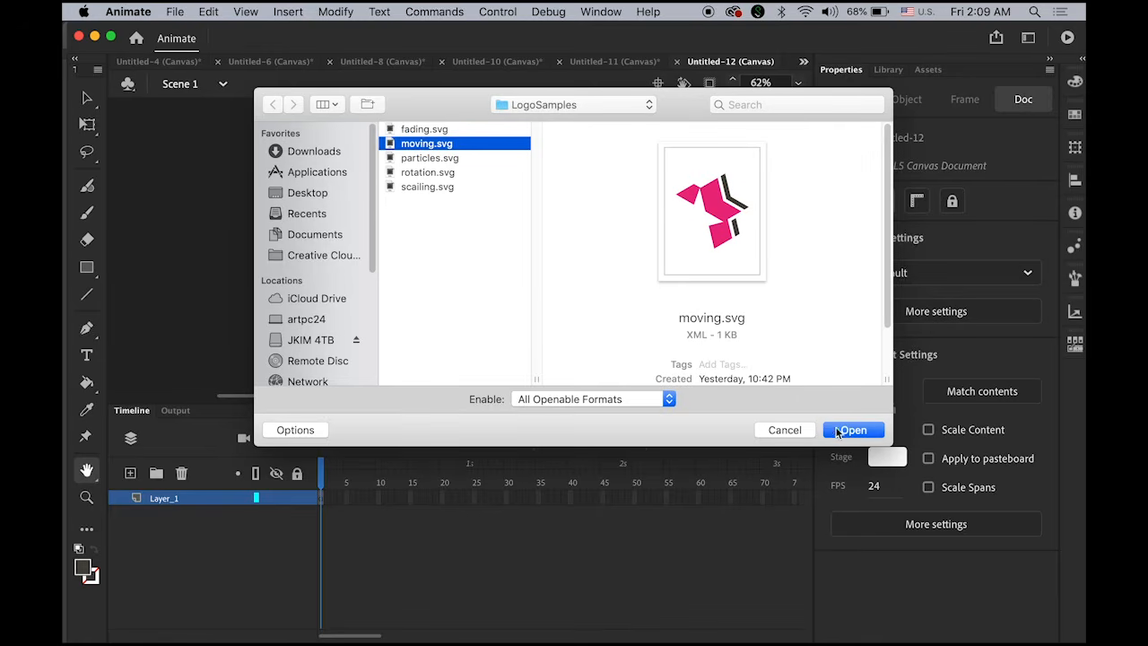
pyautogui.click(854, 430)
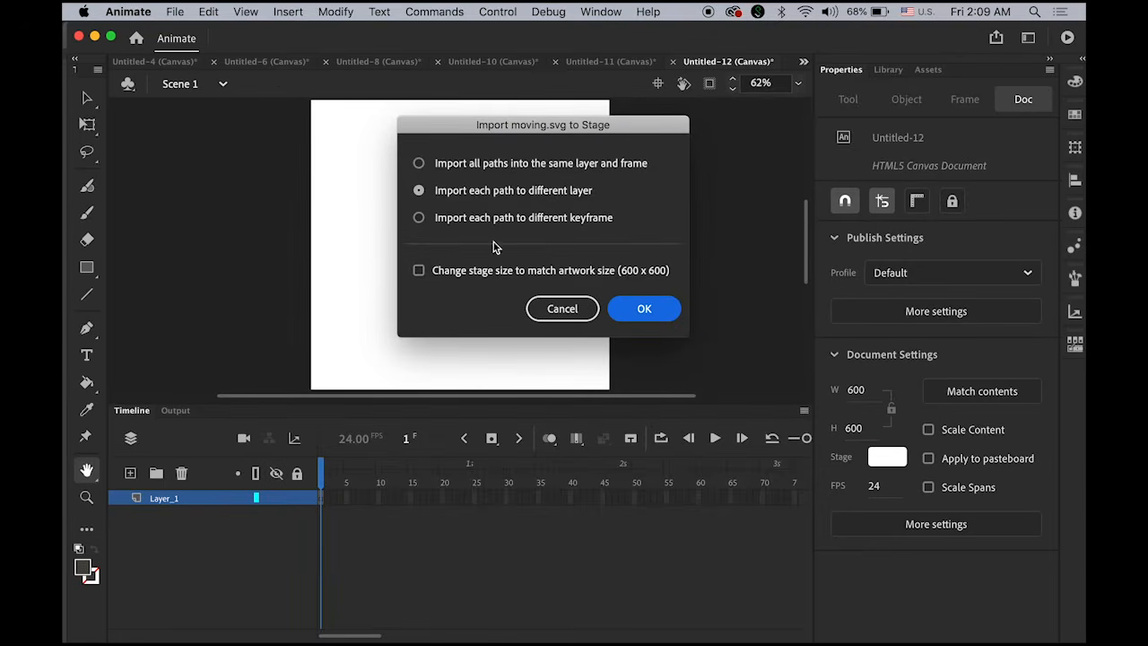
pyautogui.click(418, 163)
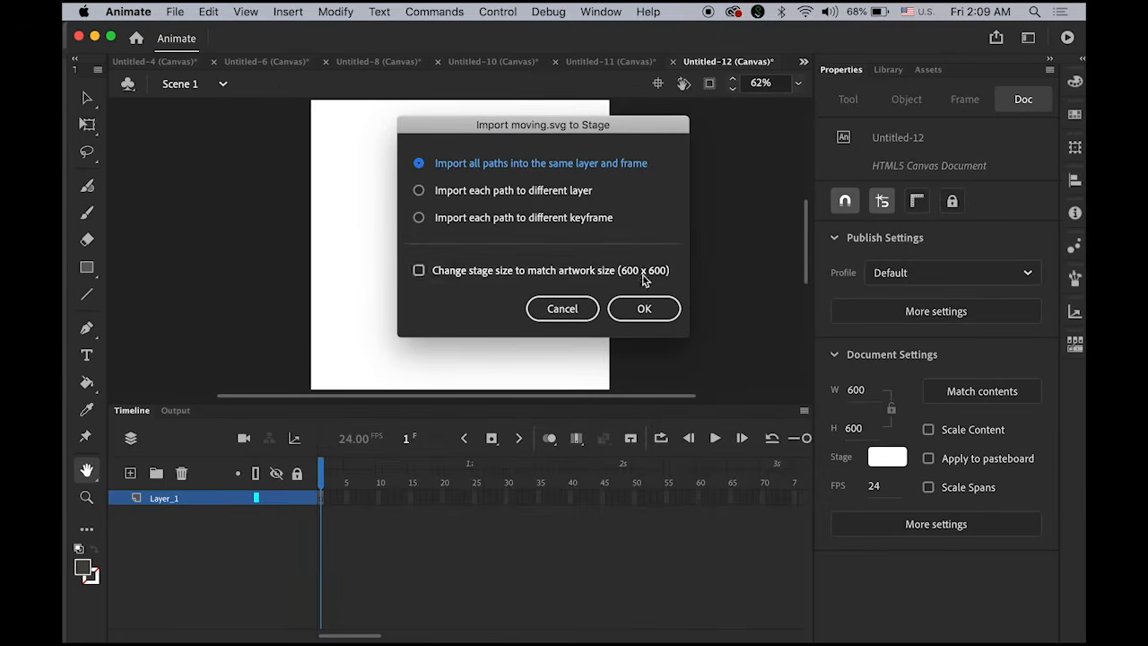
pyautogui.click(644, 308)
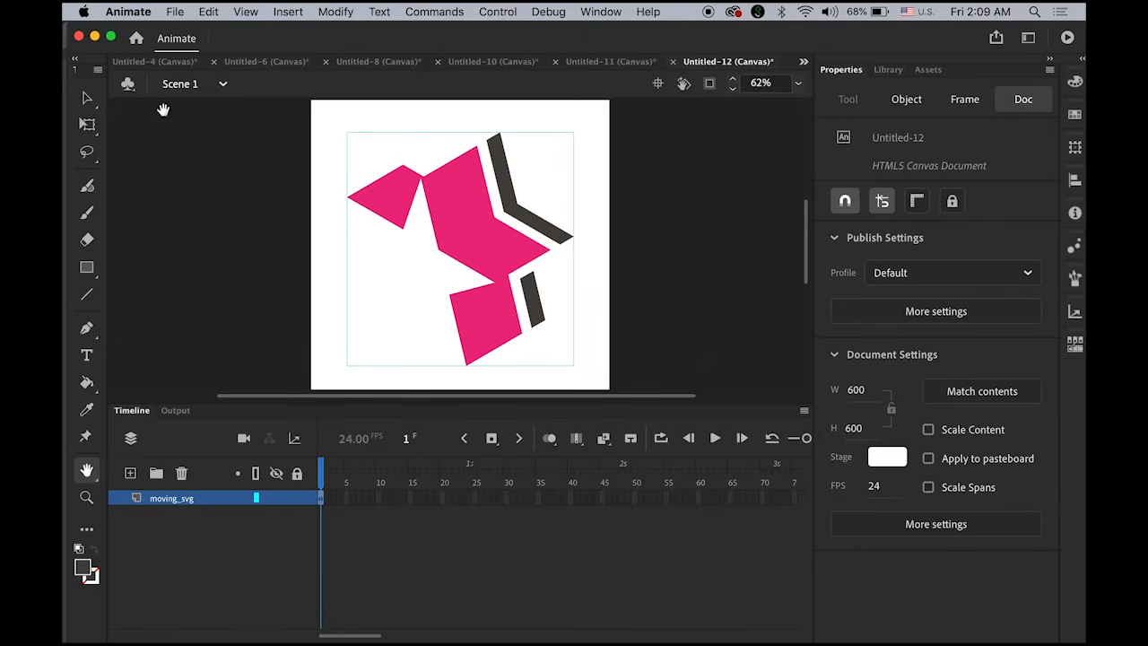
# - Break the imported logo group apart twice into raw shapes, and deselect them
pyautogui.click(87, 98)
pyautogui.click(244, 220)
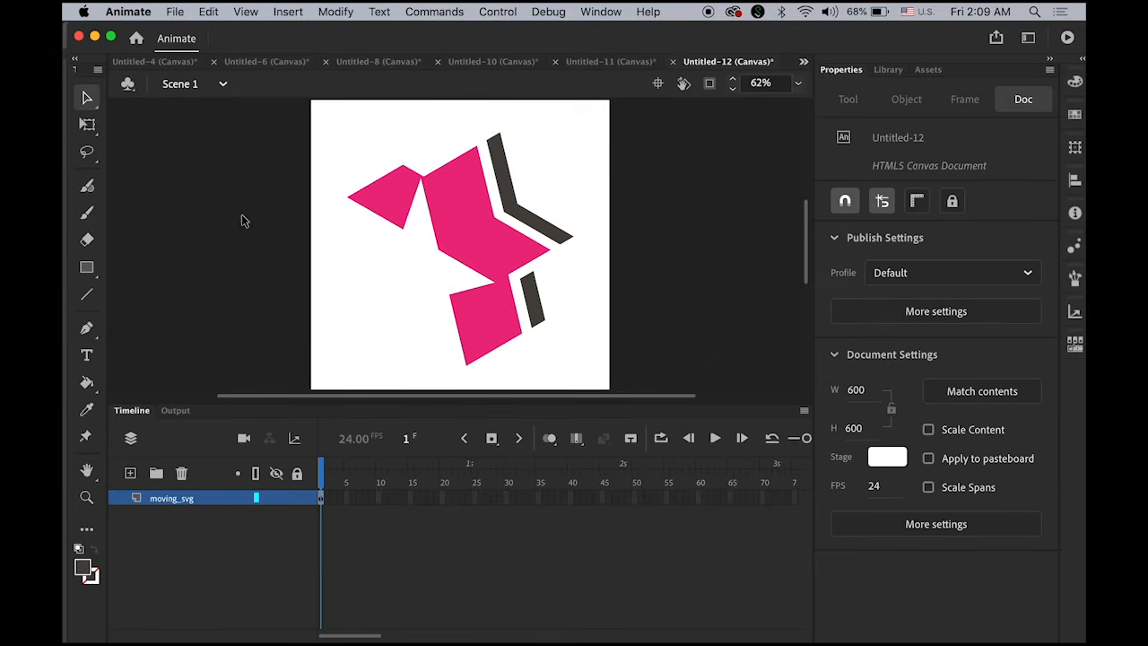
pyautogui.click(477, 216)
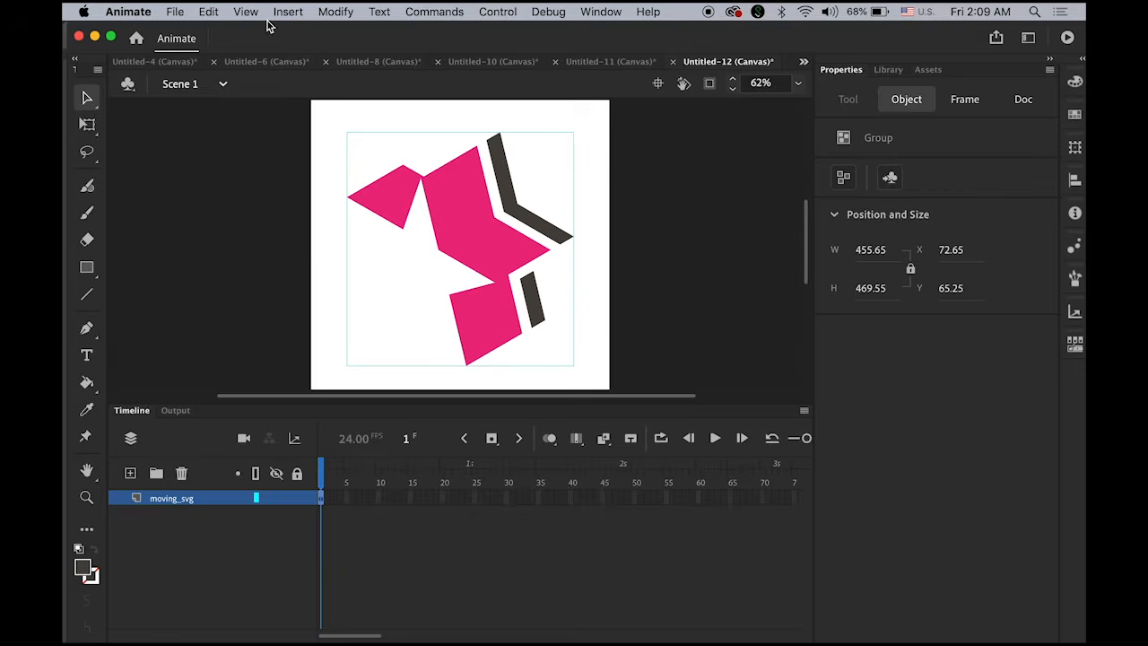
pyautogui.click(332, 12)
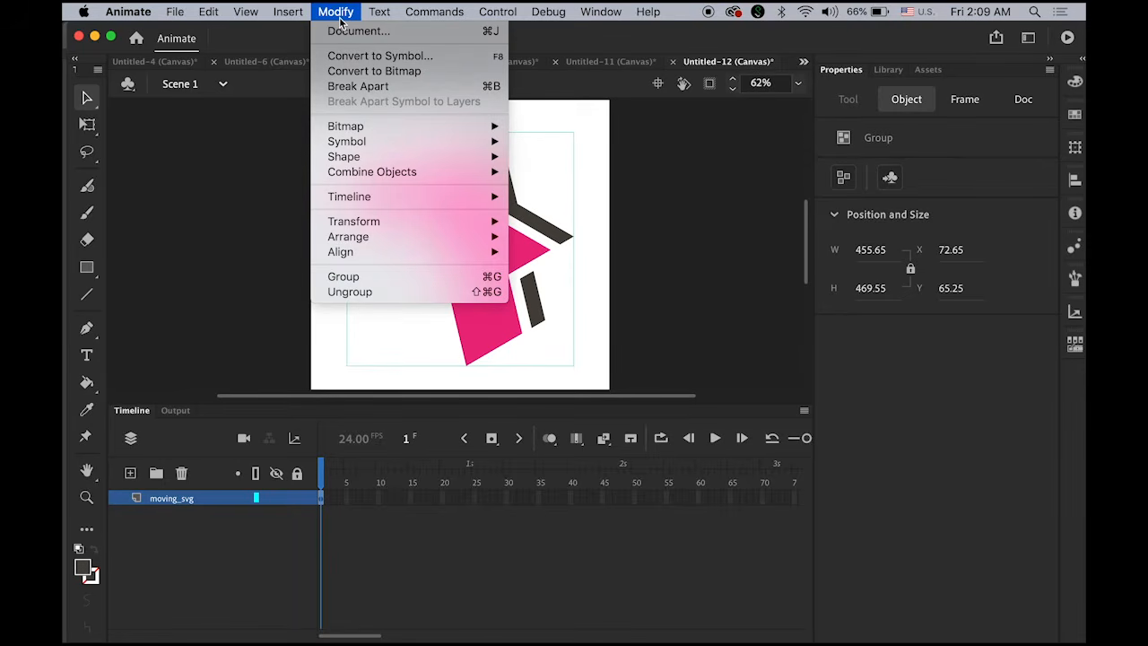
pyautogui.click(358, 86)
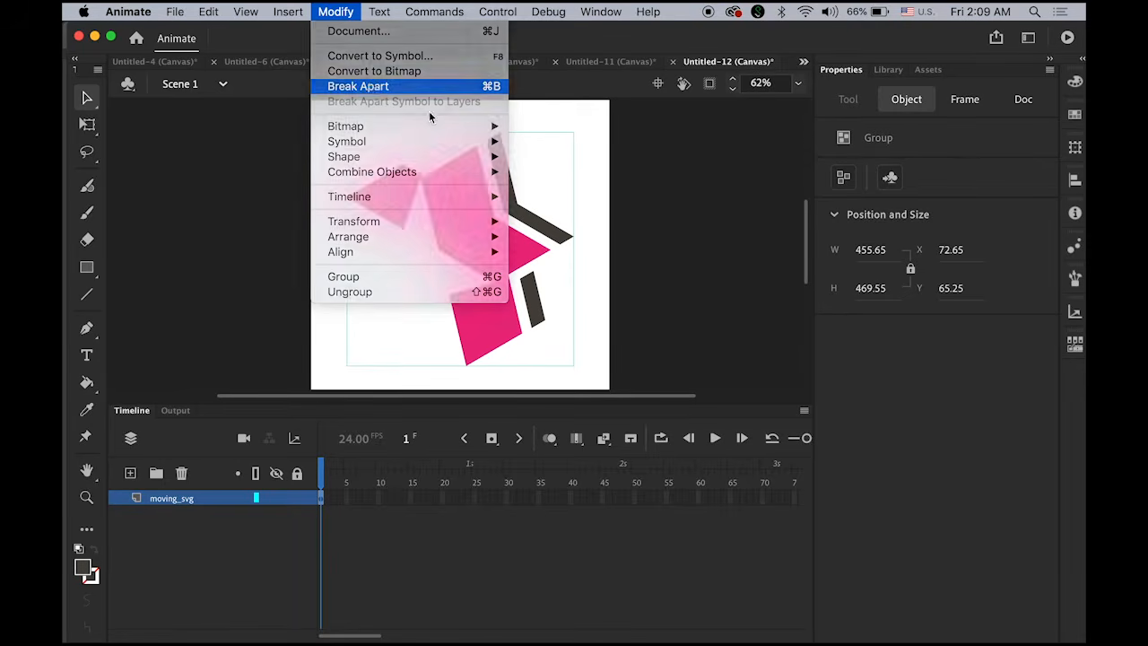
pyautogui.click(333, 11)
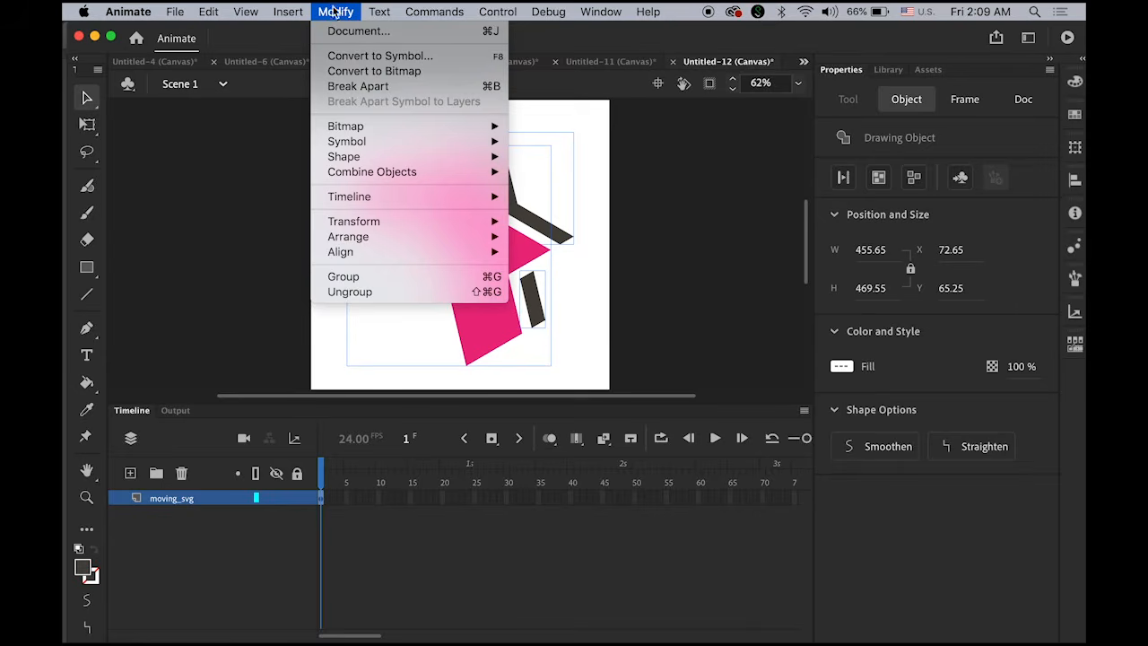
pyautogui.click(359, 86)
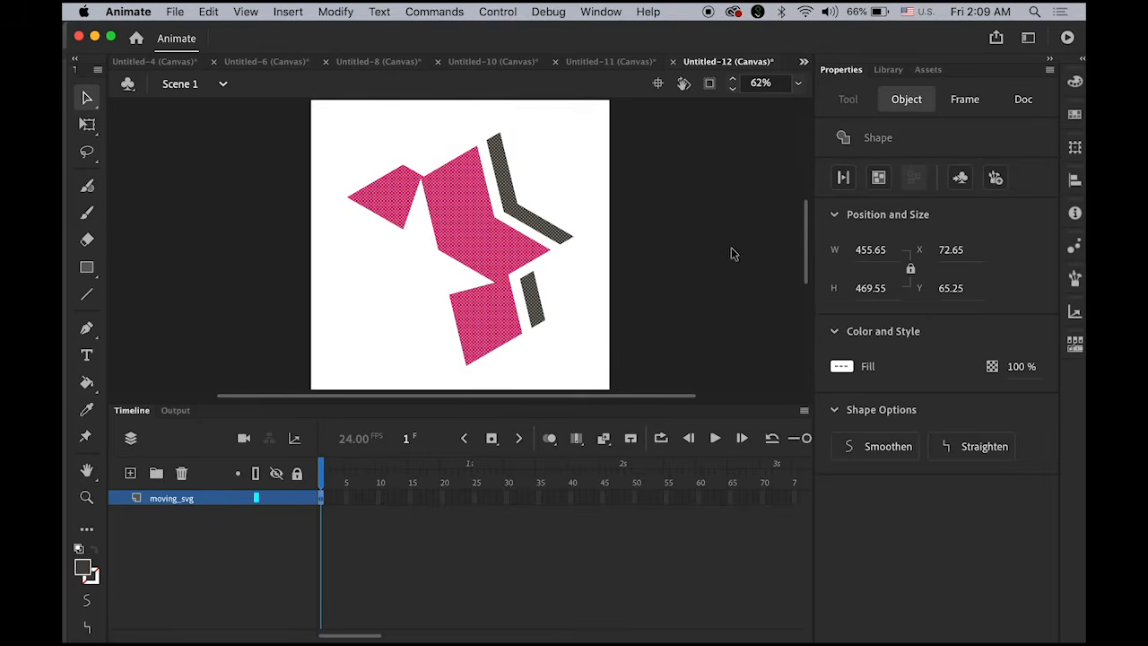
pyautogui.click(703, 299)
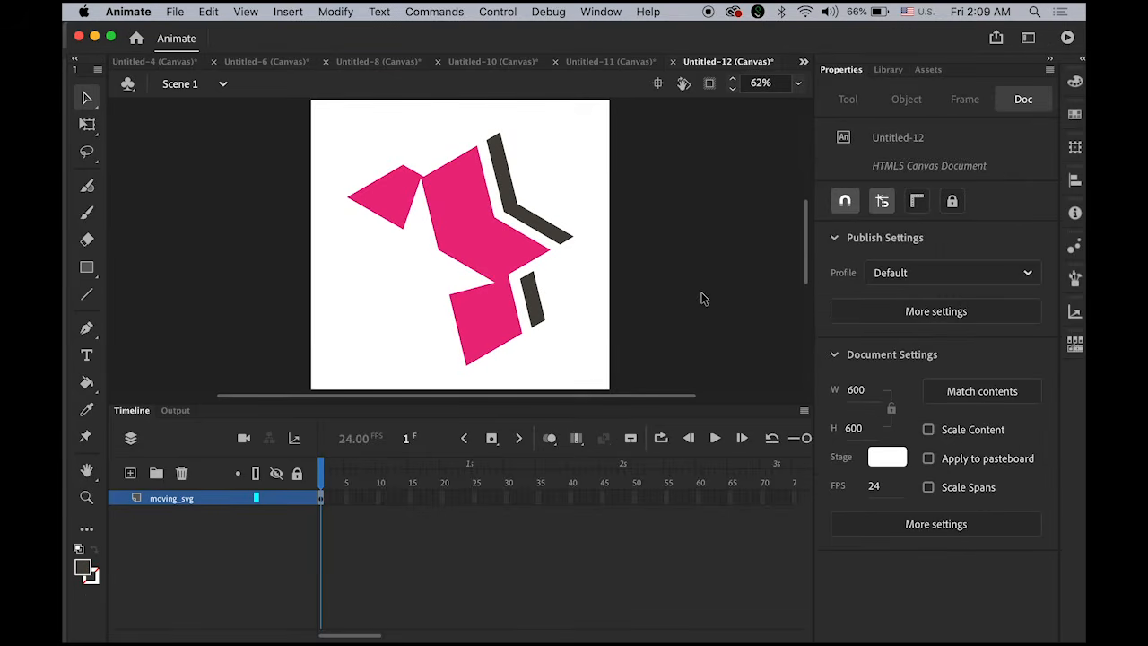
# - Cut the pink shape from the moving_svg layer and paste it in place on a new layer above
pyautogui.click(459, 232)
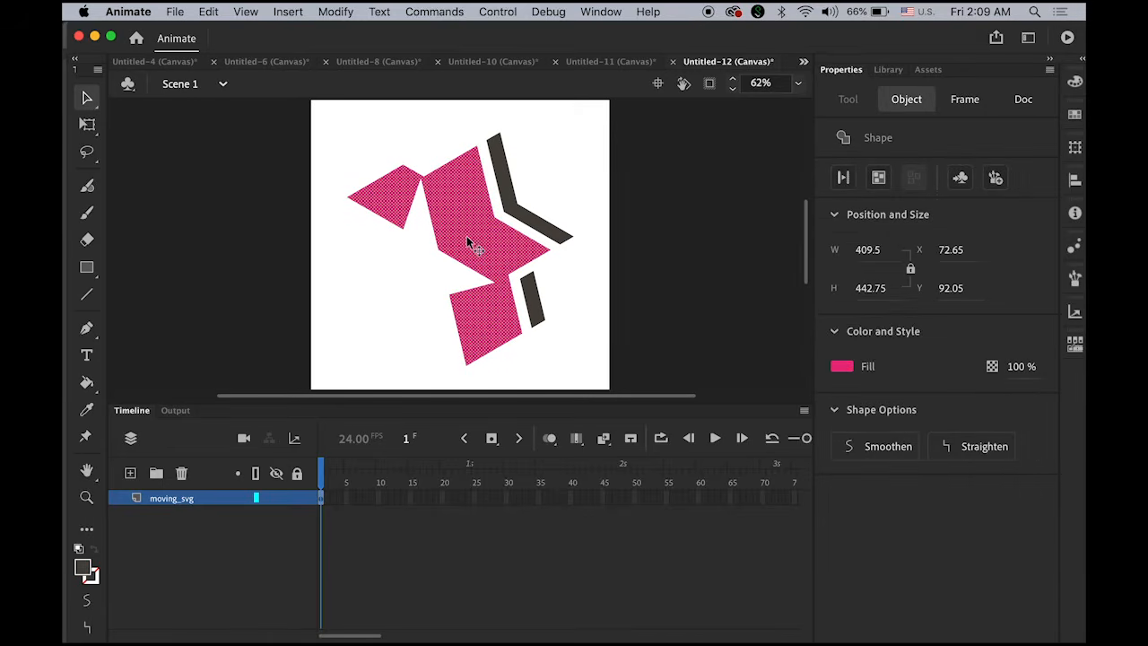
pyautogui.click(216, 10)
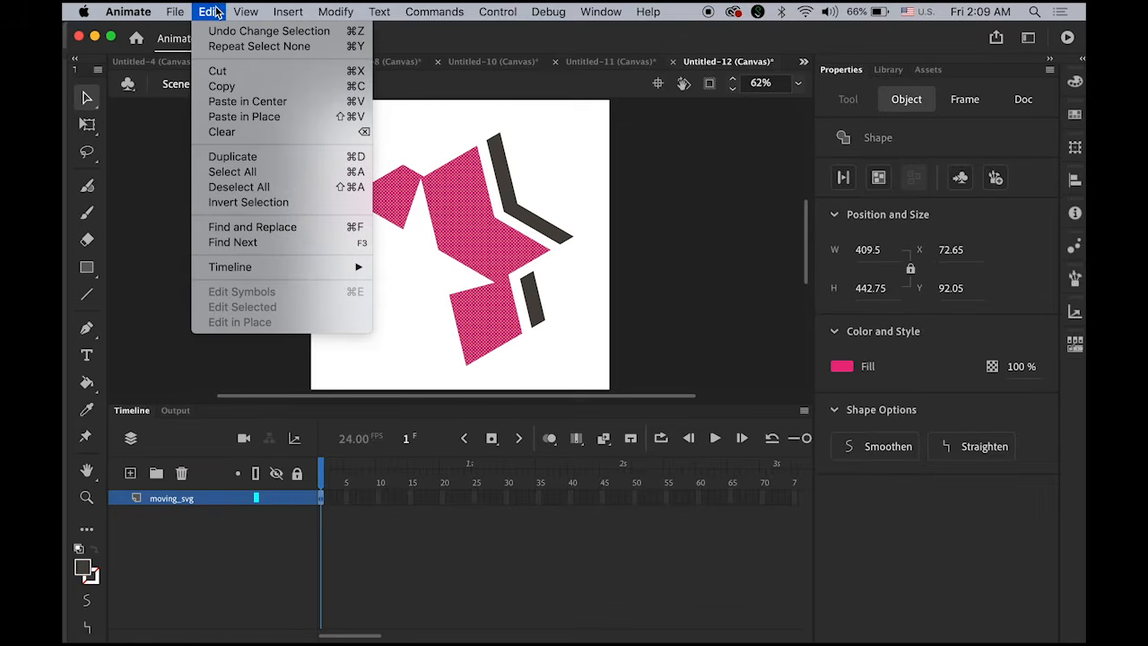
pyautogui.click(232, 72)
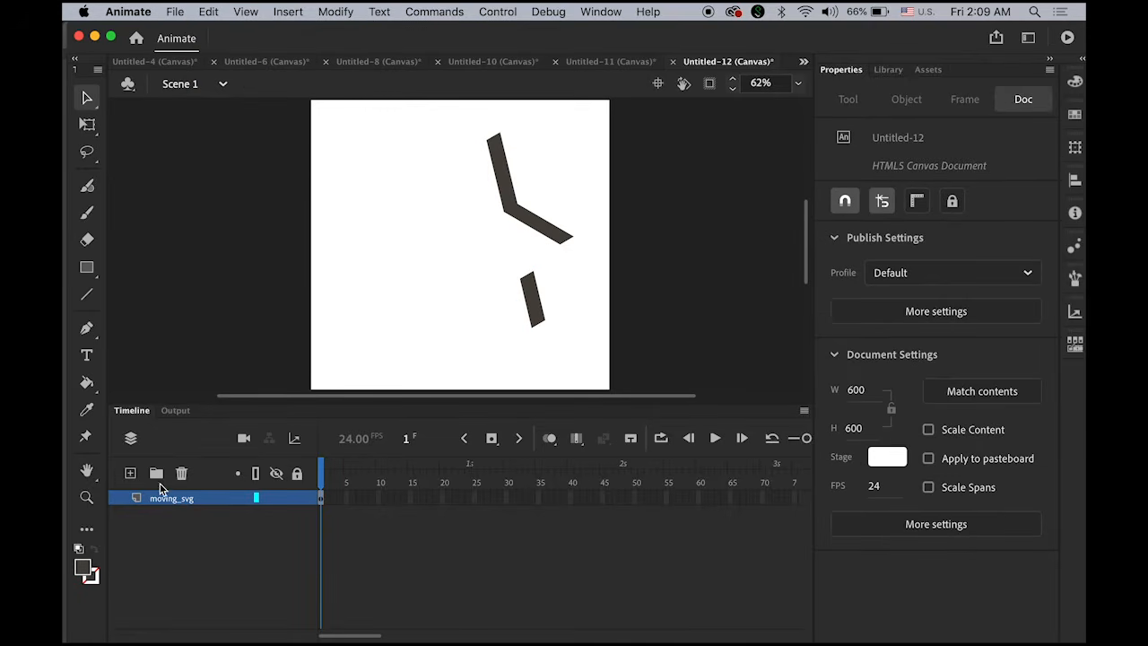
pyautogui.click(130, 474)
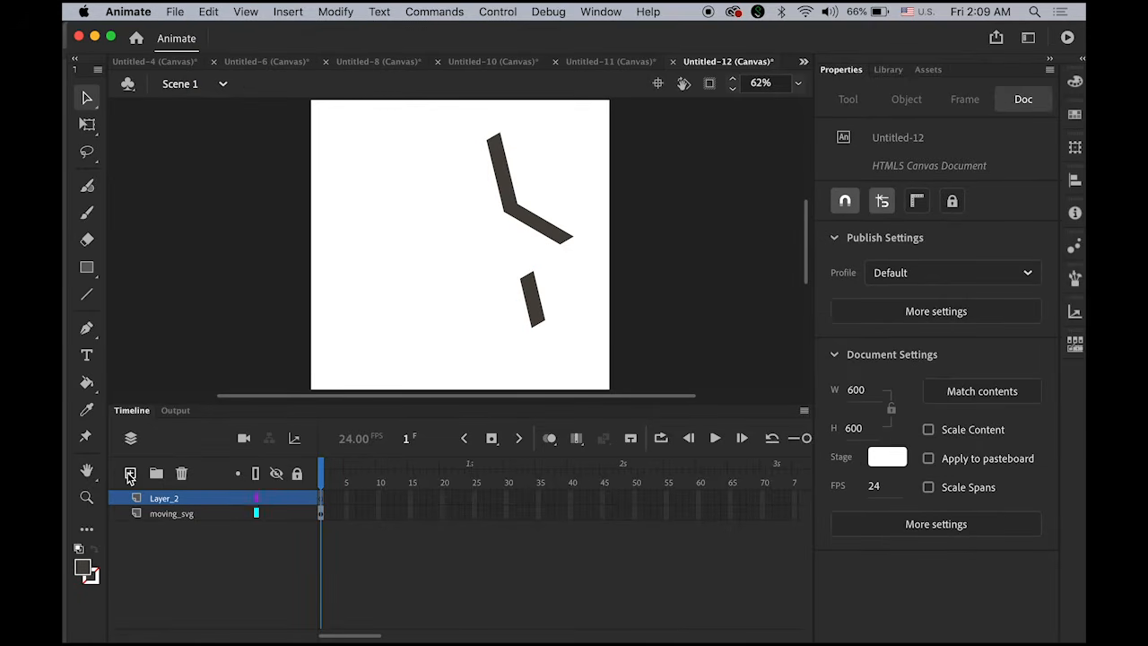
pyautogui.click(322, 500)
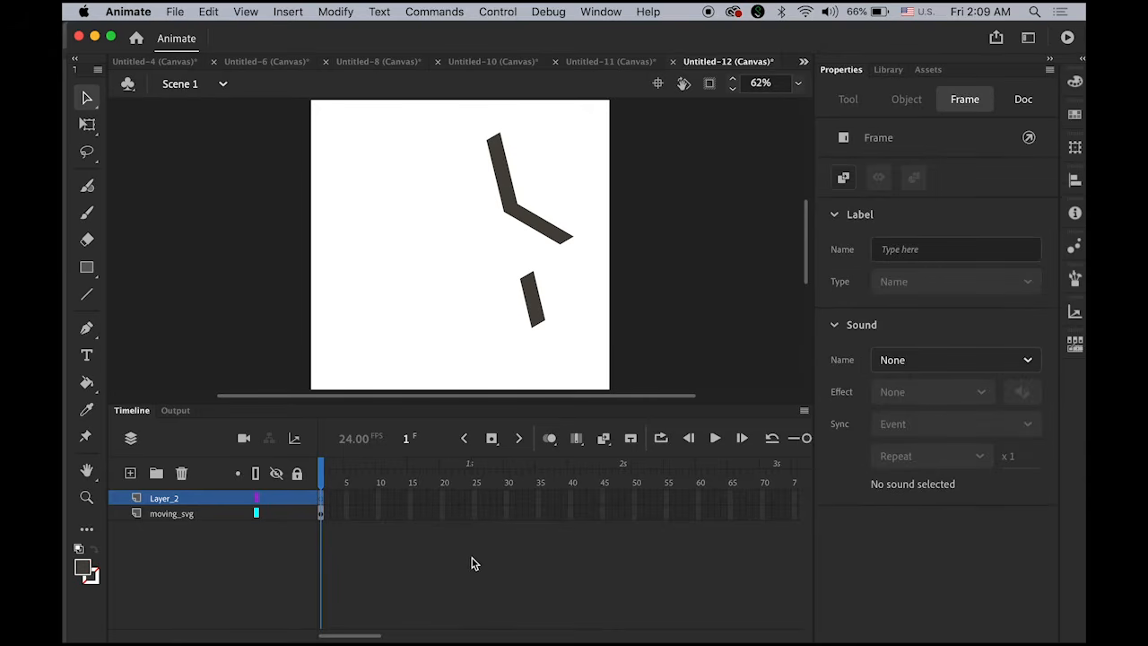
pyautogui.click(209, 11)
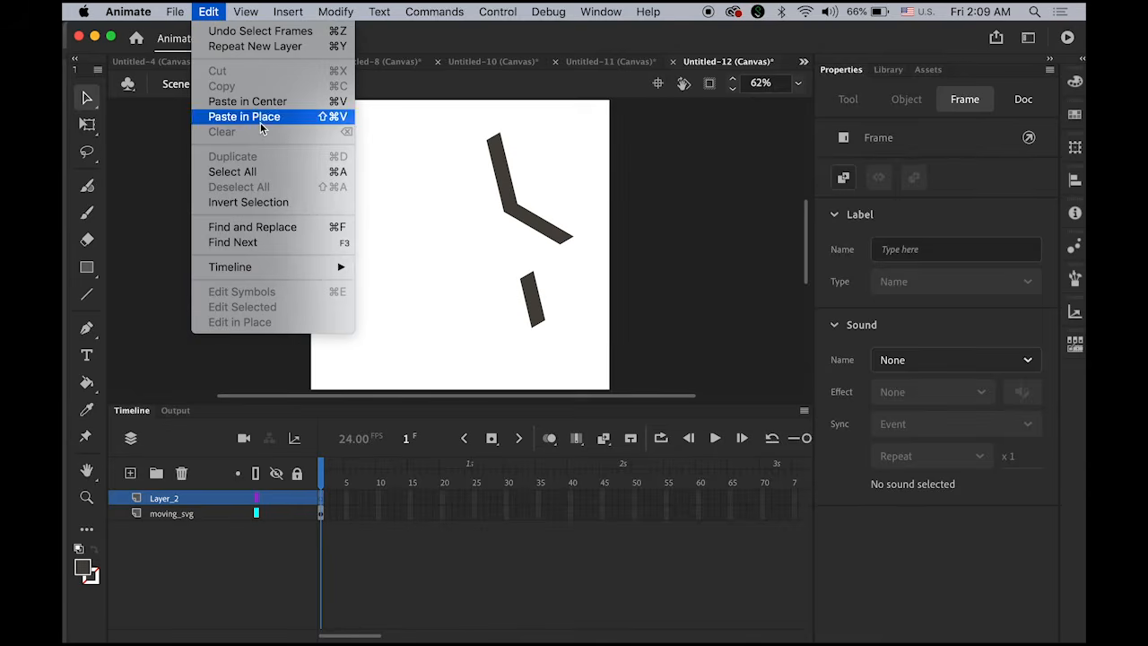
pyautogui.click(243, 115)
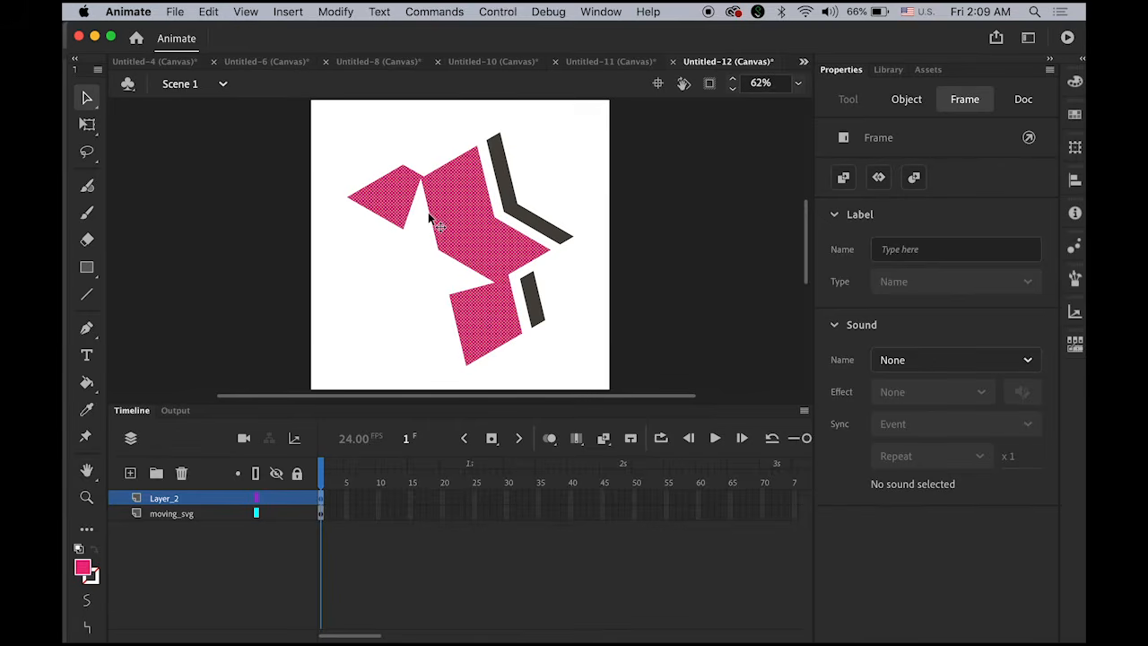
# - Toggle the visibility of moving_svg and Layer_2 to check which logo pieces each layer holds
pyautogui.click(252, 538)
pyautogui.click(277, 515)
pyautogui.click(278, 515)
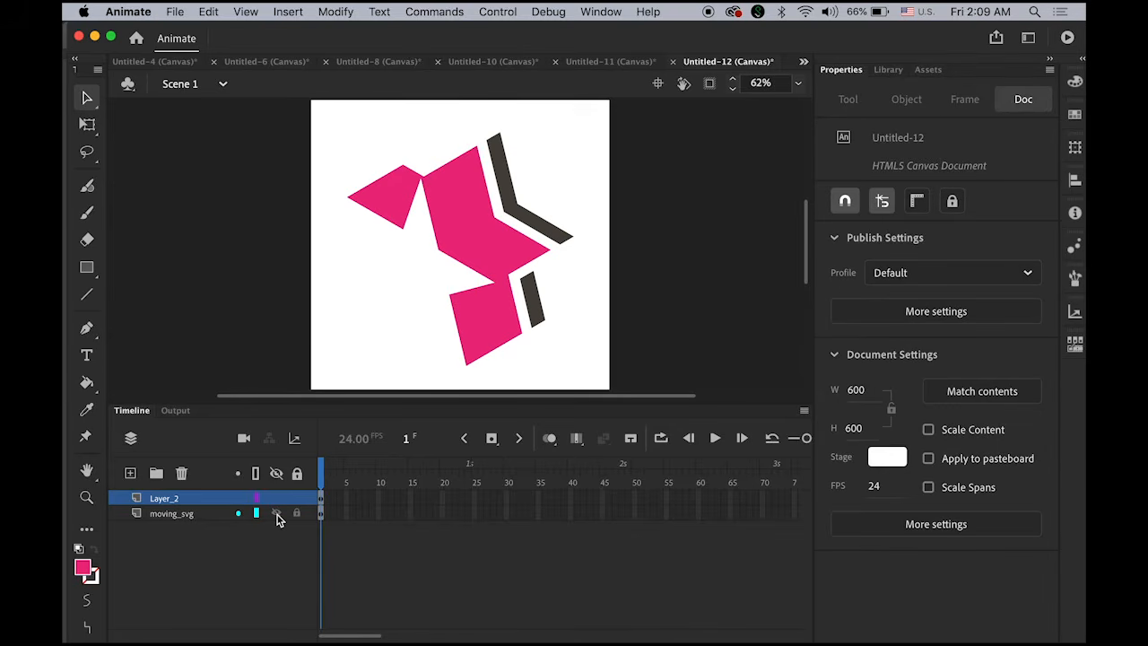
pyautogui.click(278, 500)
pyautogui.click(278, 500)
pyautogui.click(323, 513)
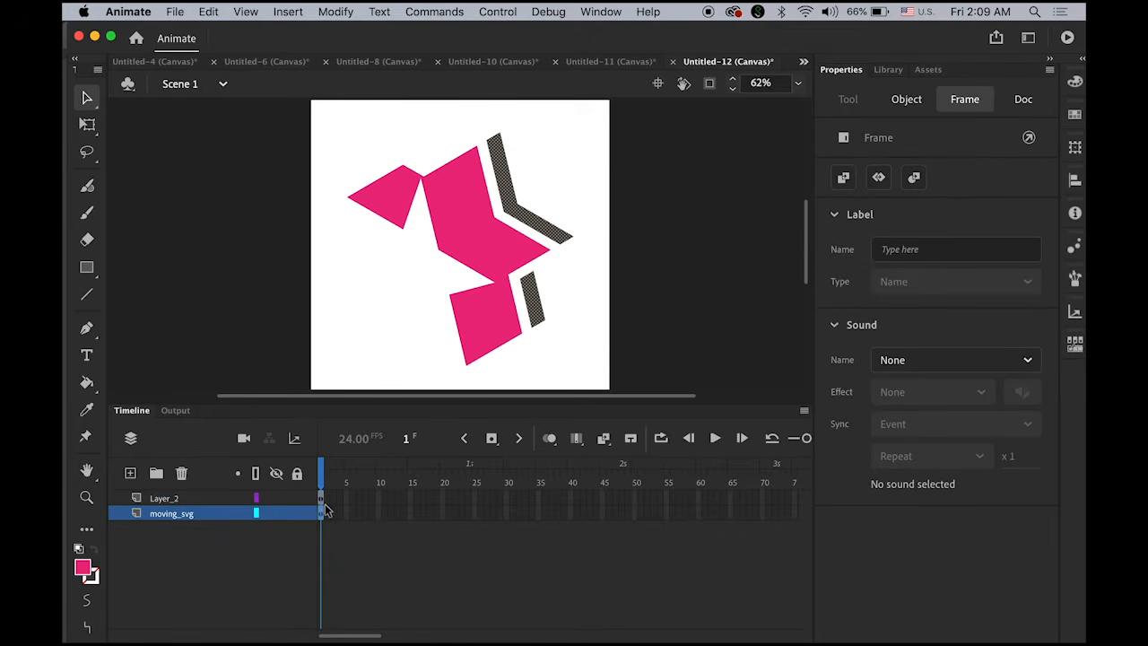
# - Insert keyframes at frame 24 on Layer_2 and moving_svg, and create classic tweens across both layers
pyautogui.click(468, 503)
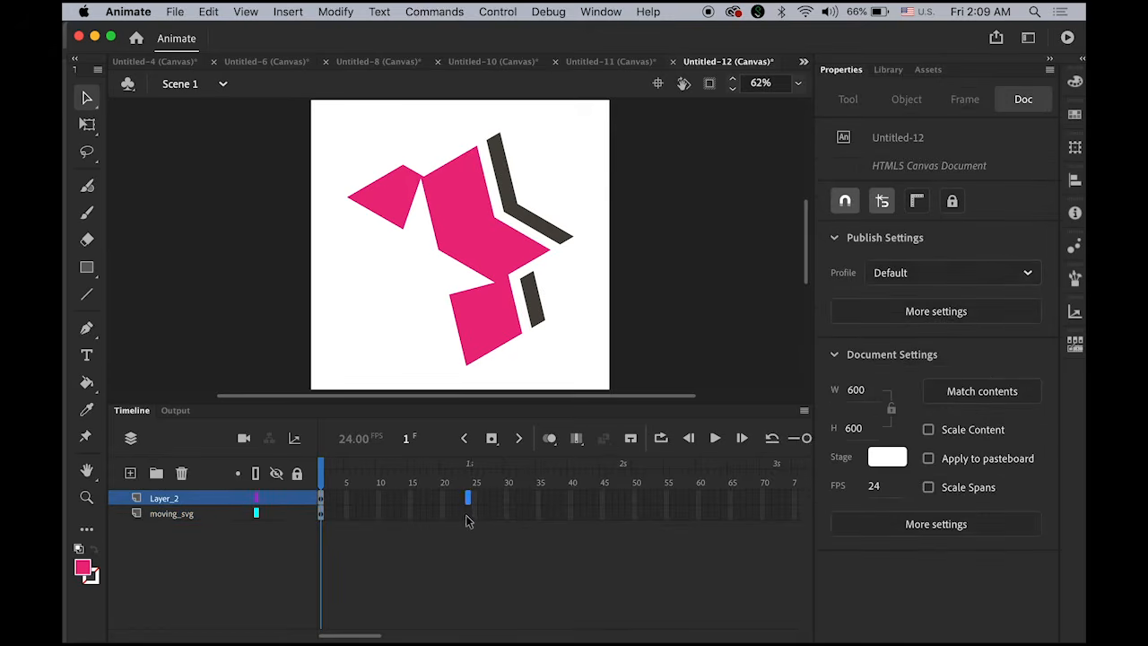
pyautogui.click(469, 515)
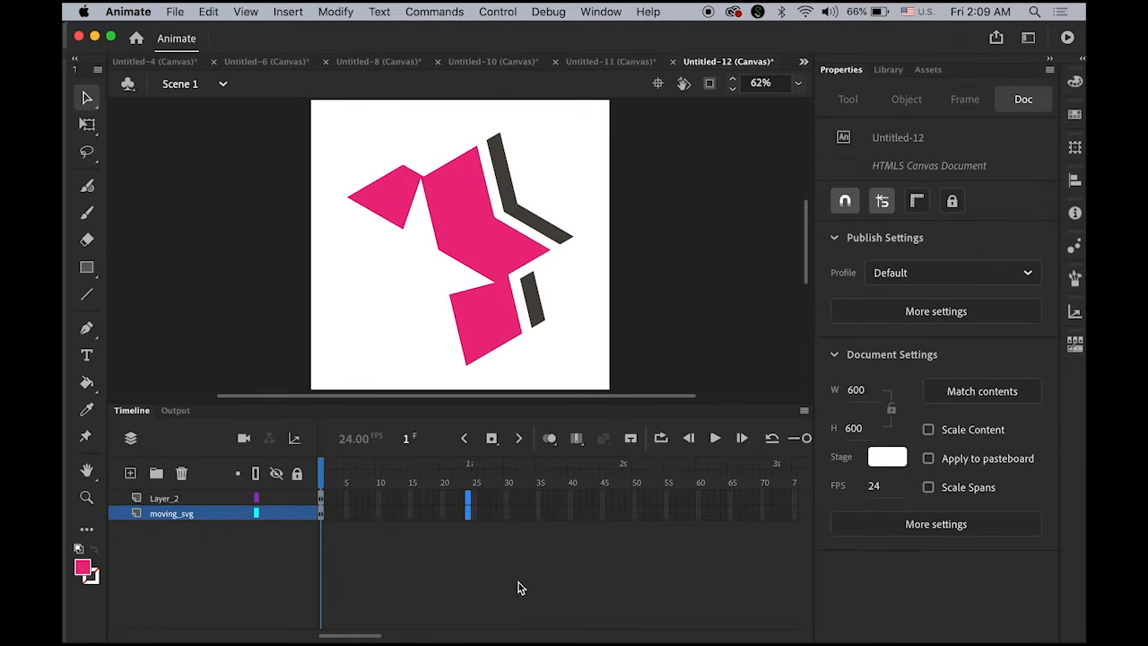
pyautogui.click(491, 439)
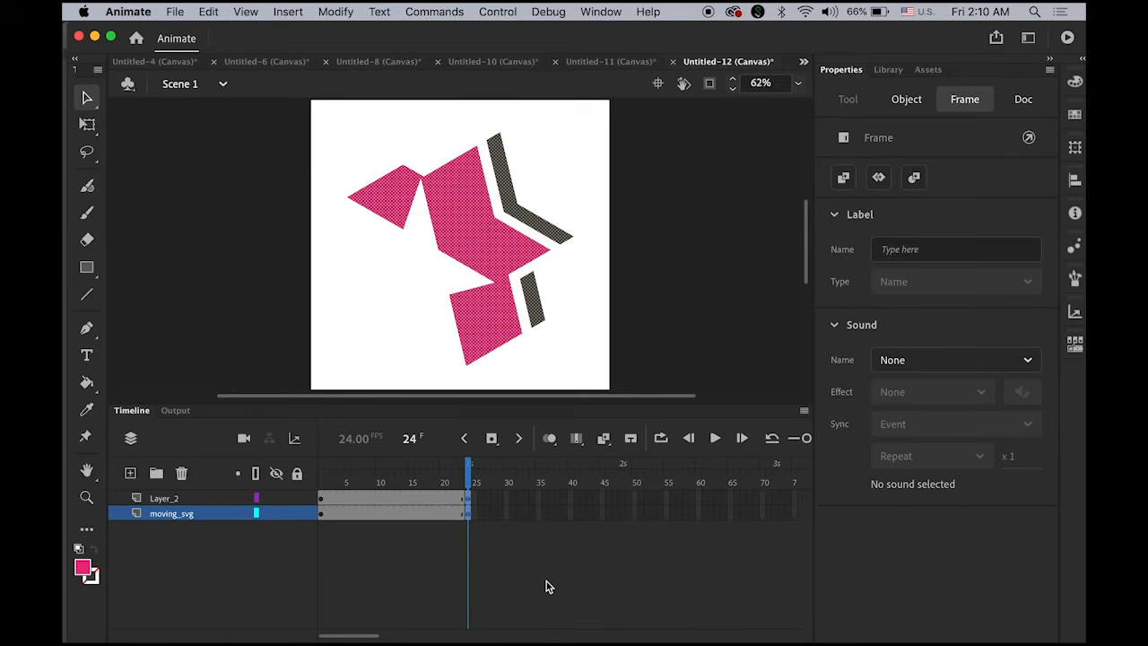
pyautogui.keyDown('shift'); pyautogui.click(166, 500); pyautogui.keyUp('shift')
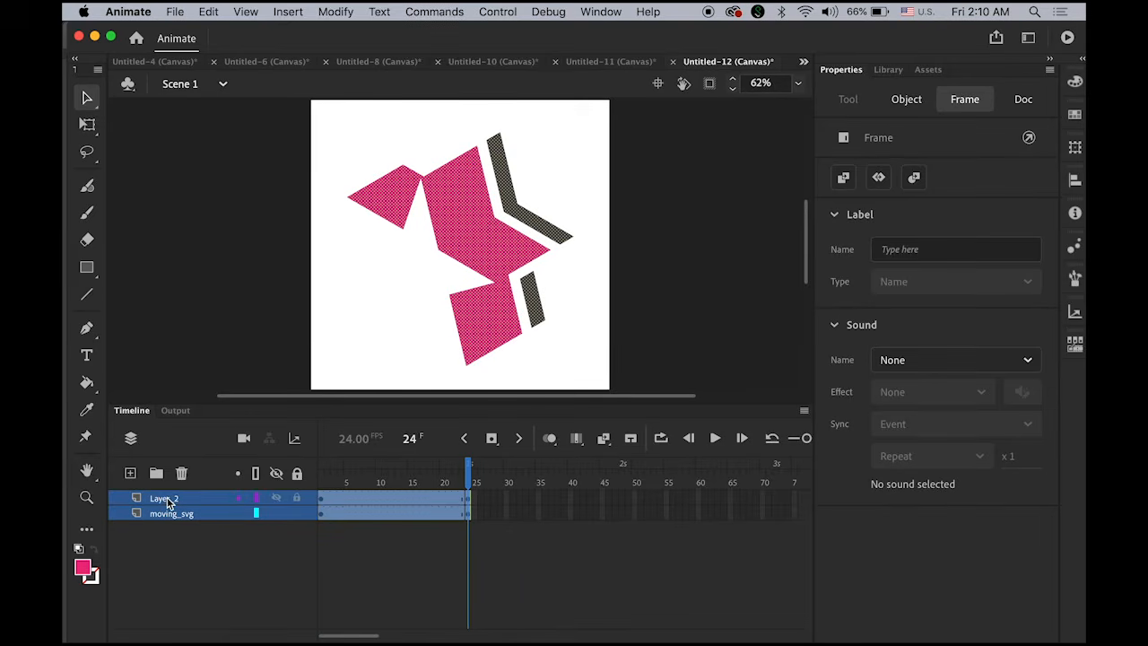
pyautogui.rightClick(392, 513)
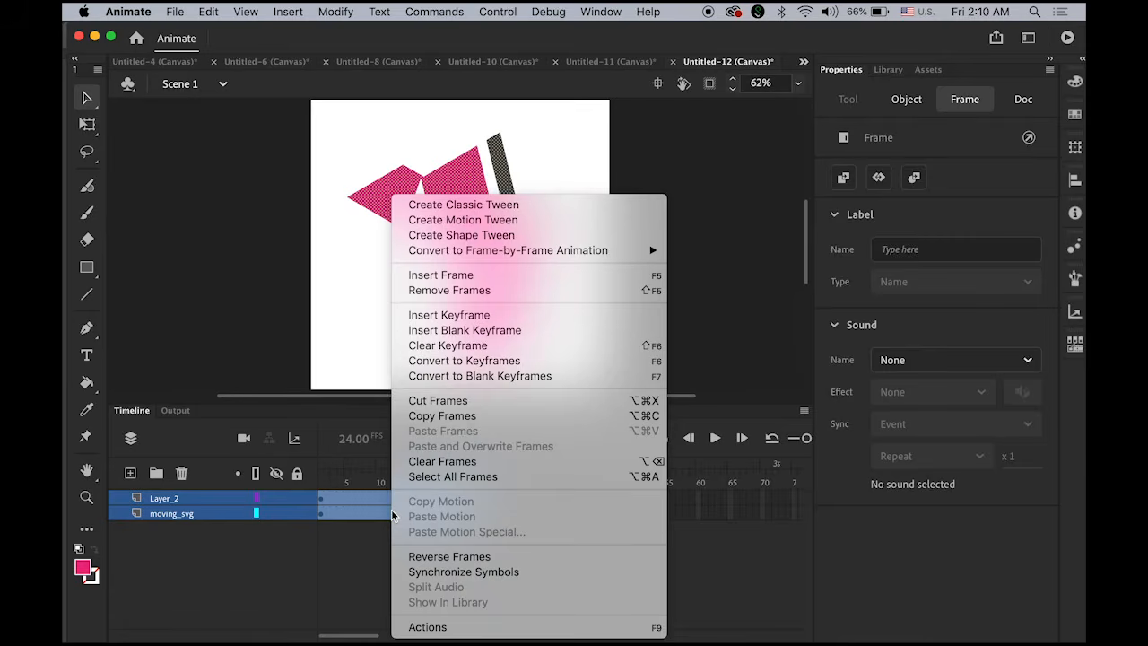
pyautogui.click(505, 203)
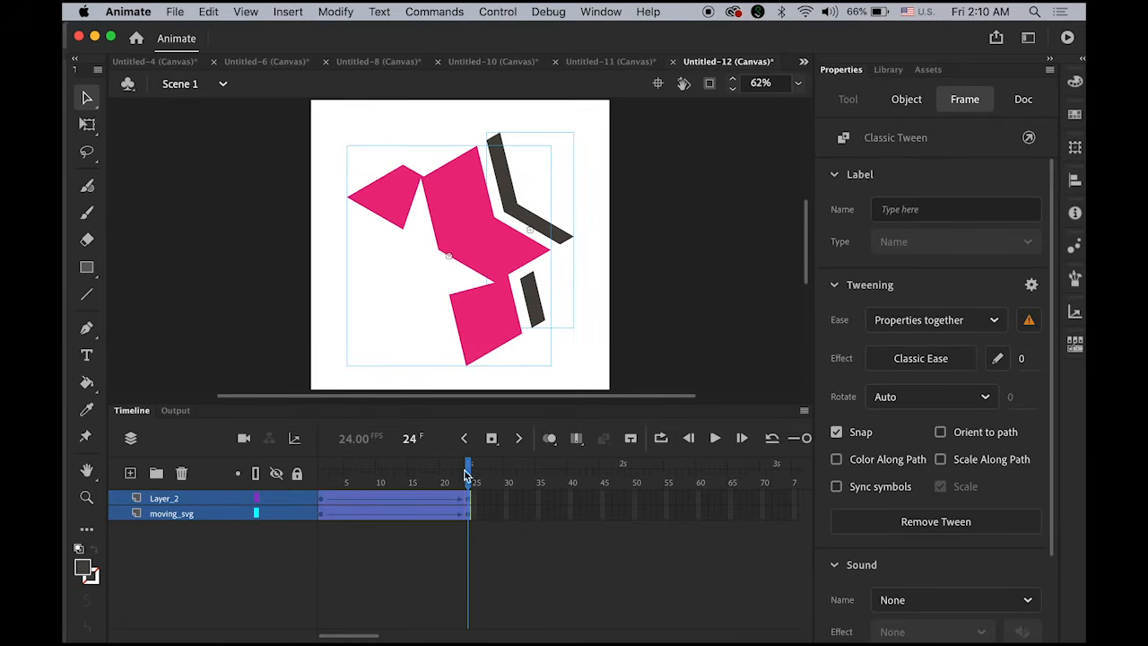
pyautogui.moveTo(467, 475)
pyautogui.mouseDown()
pyautogui.moveTo(359, 471)
pyautogui.moveTo(467, 471)
pyautogui.mouseUp()
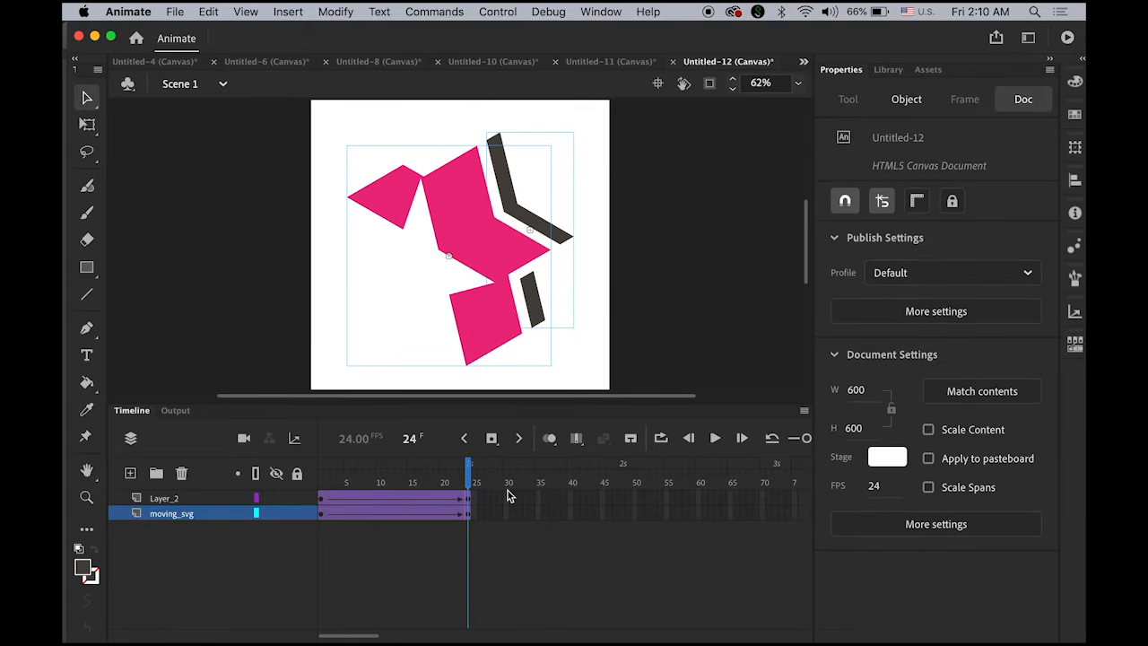
# - At frame 1 of moving_svg, set the dark pieces' Alpha color effect to 0% and scrub the fade
pyautogui.click(322, 513)
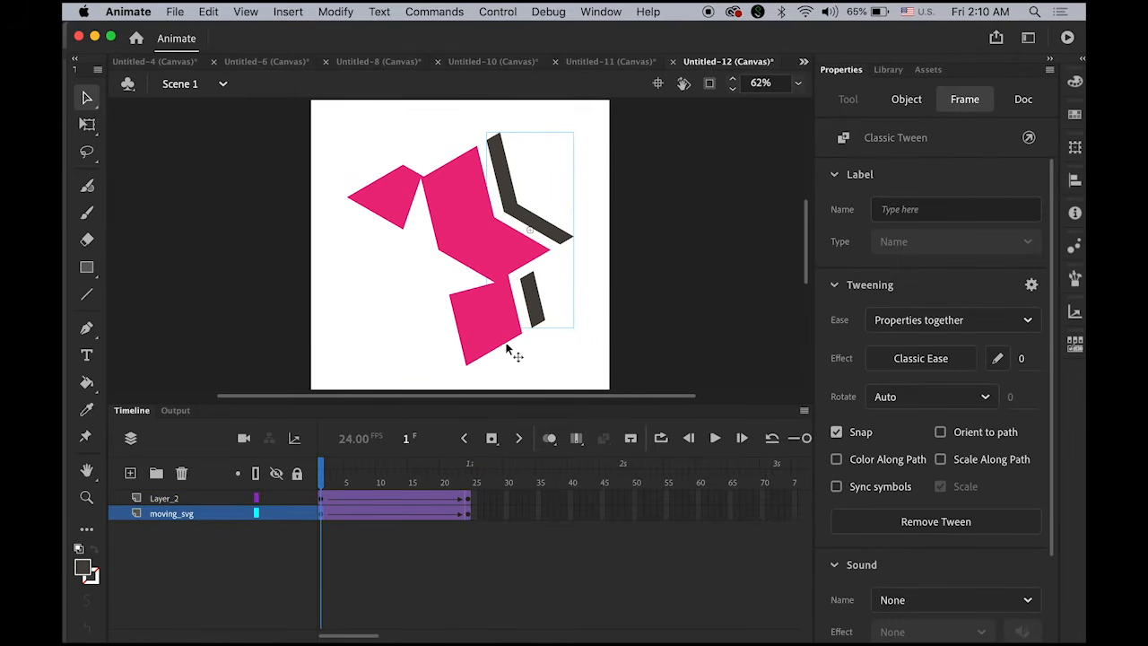
pyautogui.click(566, 243)
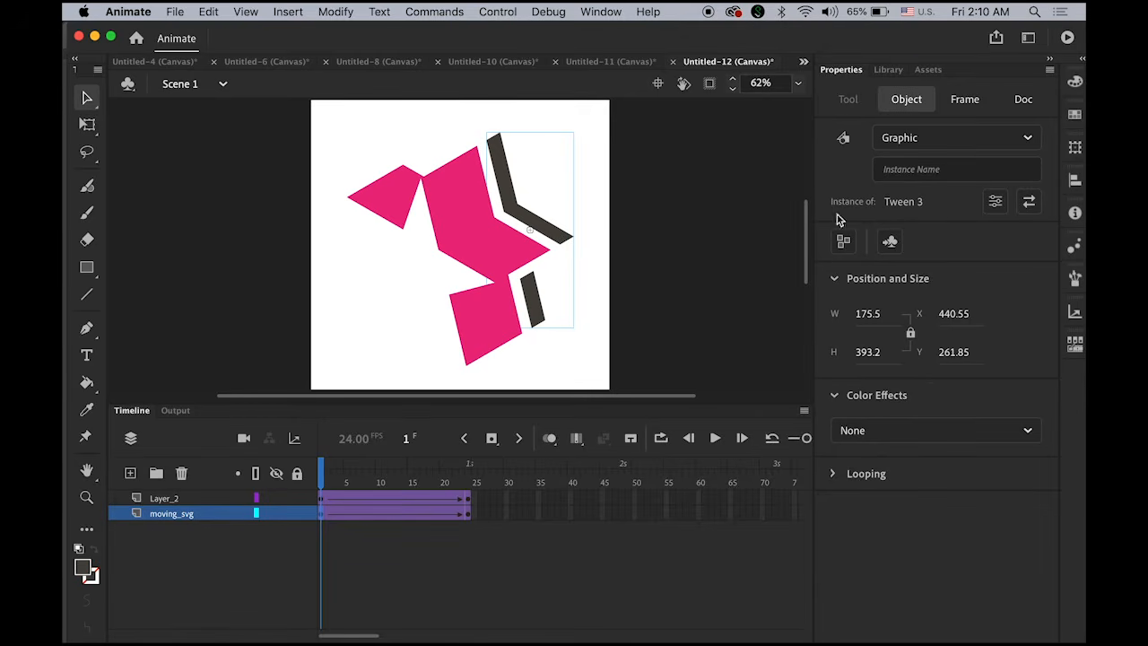
pyautogui.click(990, 434)
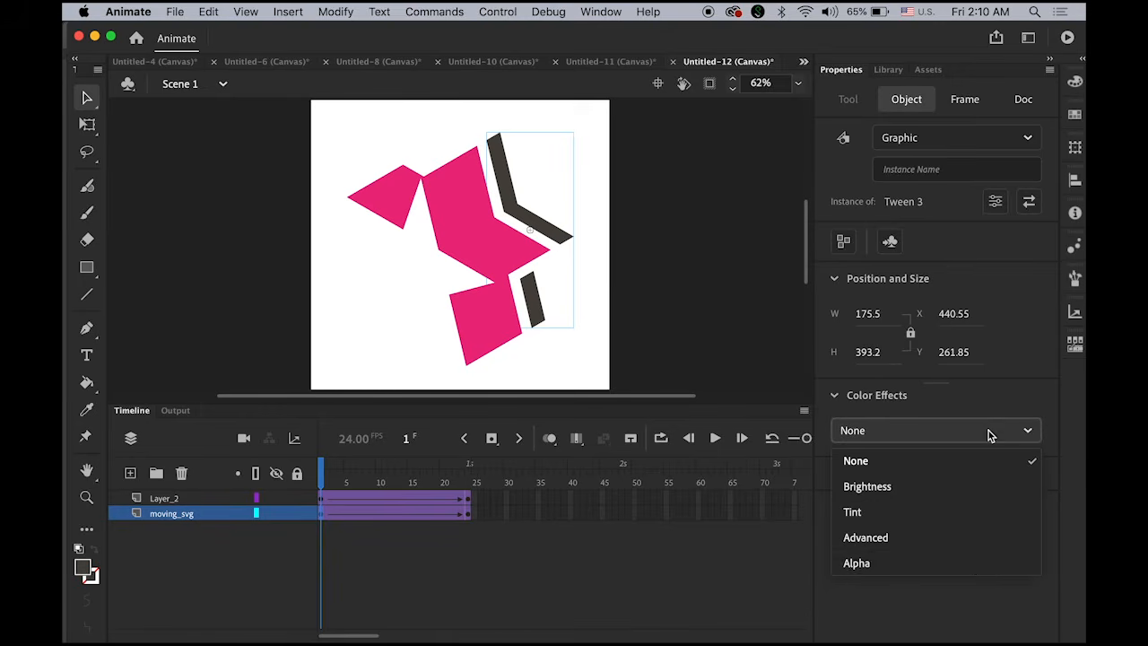
pyautogui.click(974, 562)
pyautogui.moveTo(325, 475); pyautogui.dragTo(162, 453)
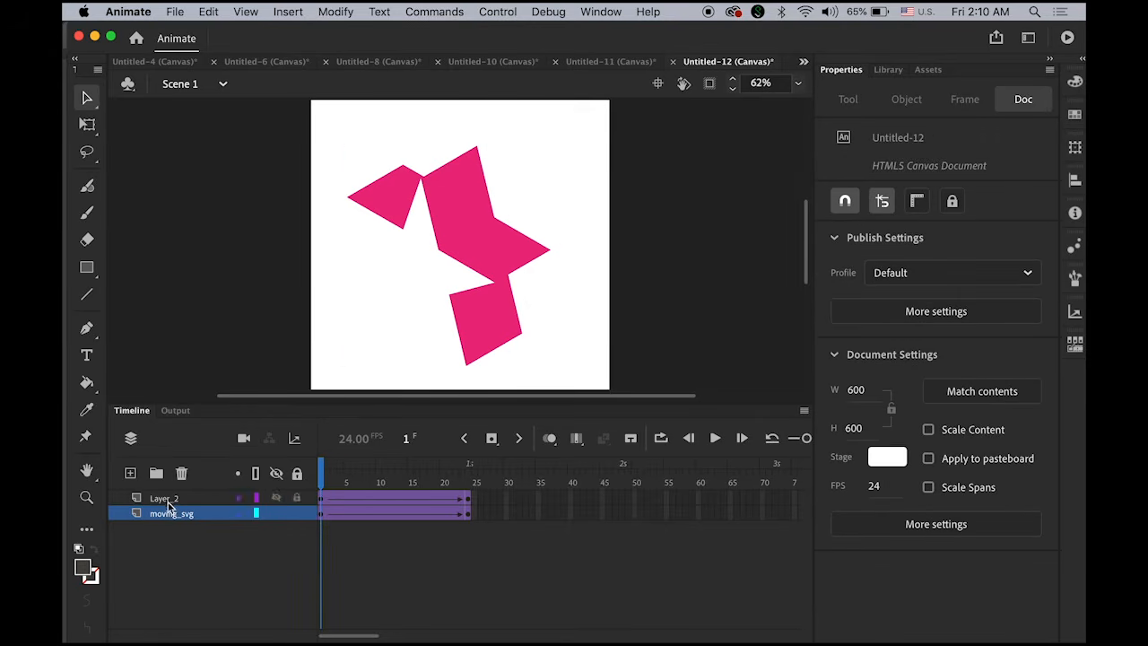
# - At frame 1 of Layer_2, move the pink shape down and left to about X 163, Y 379, and scrub the motion
pyautogui.click(166, 499)
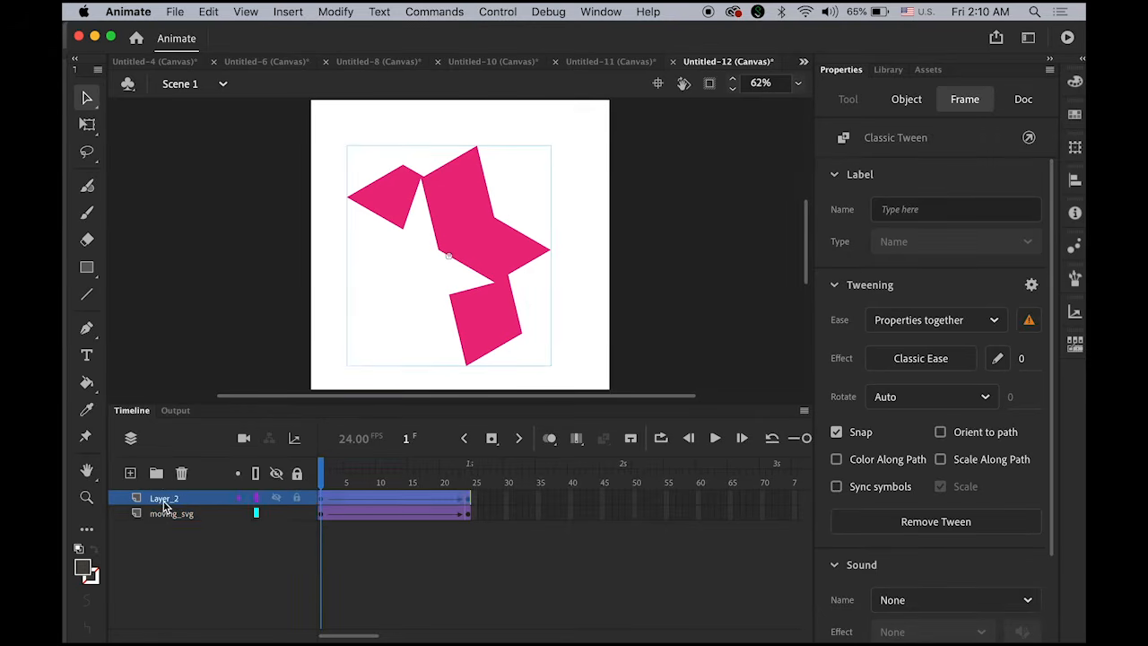
pyautogui.click(322, 501)
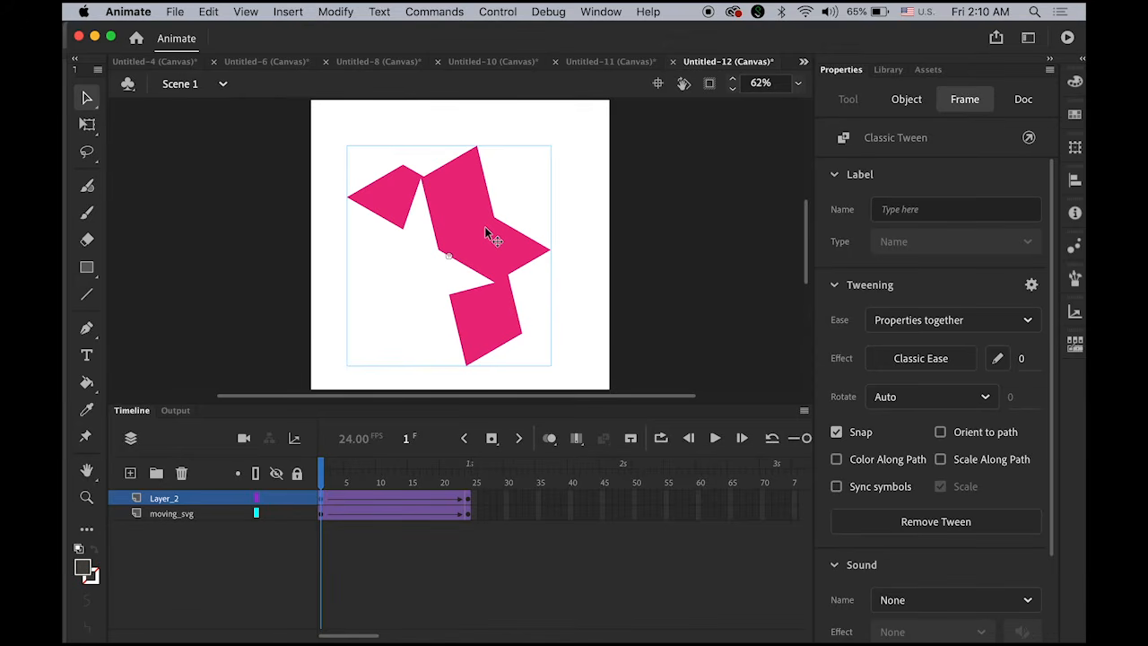
pyautogui.moveTo(486, 233); pyautogui.dragTo(427, 264)
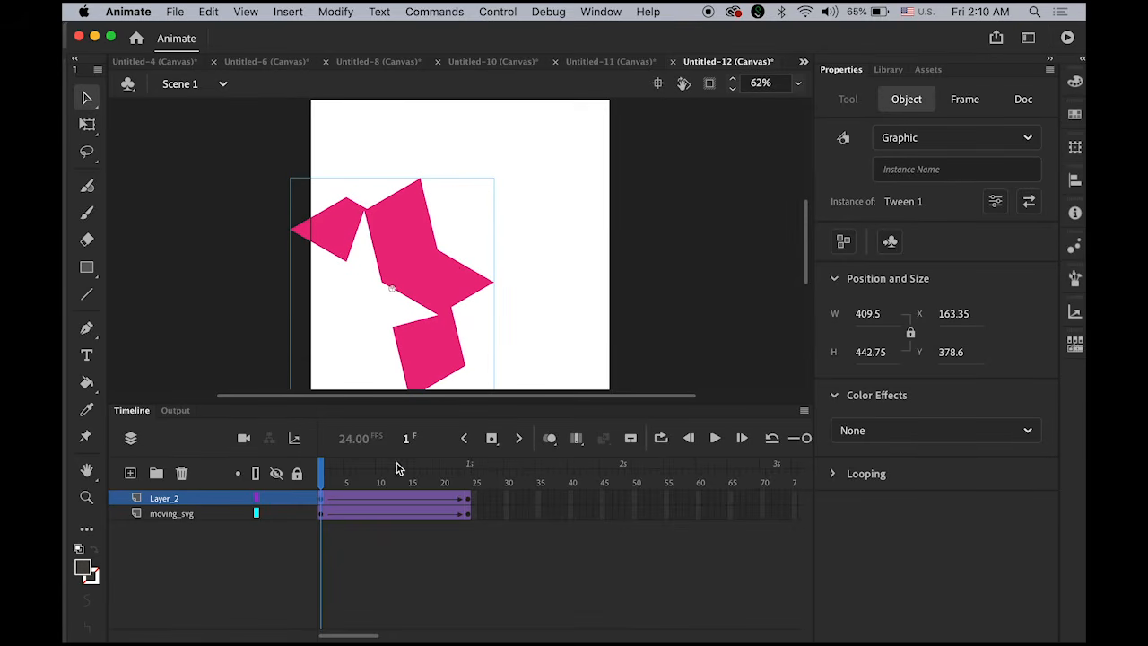
pyautogui.moveTo(320, 475); pyautogui.dragTo(269, 511)
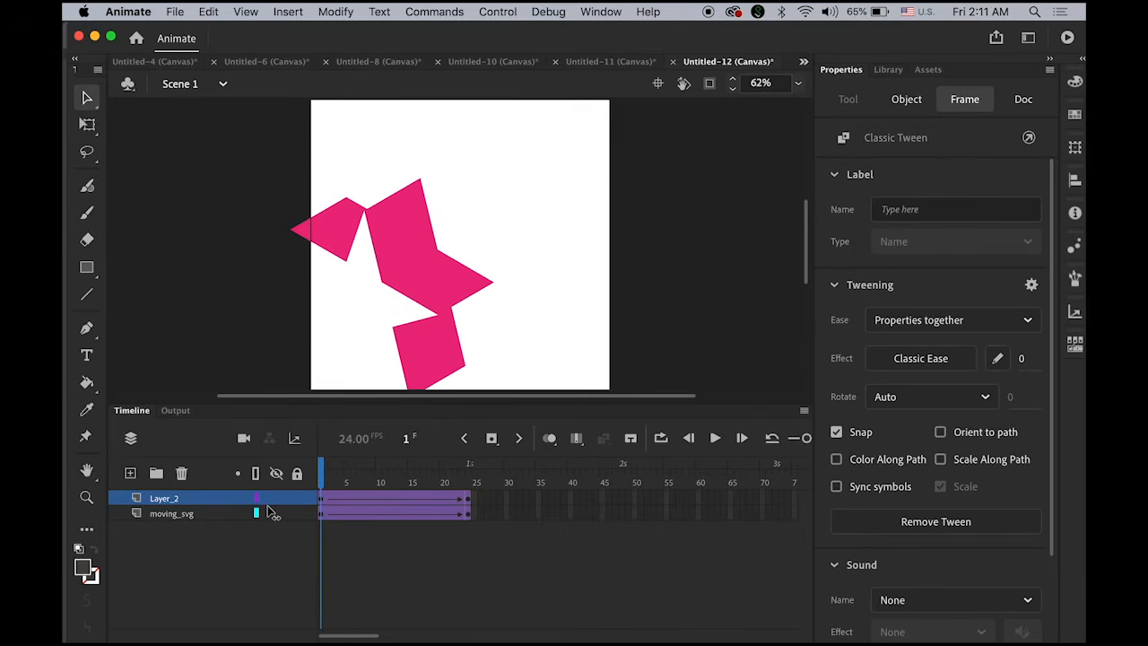
# - Set the pink shape's Alpha color effect to 0% at frame 1 of Layer_2 and play the animation
pyautogui.click(321, 499)
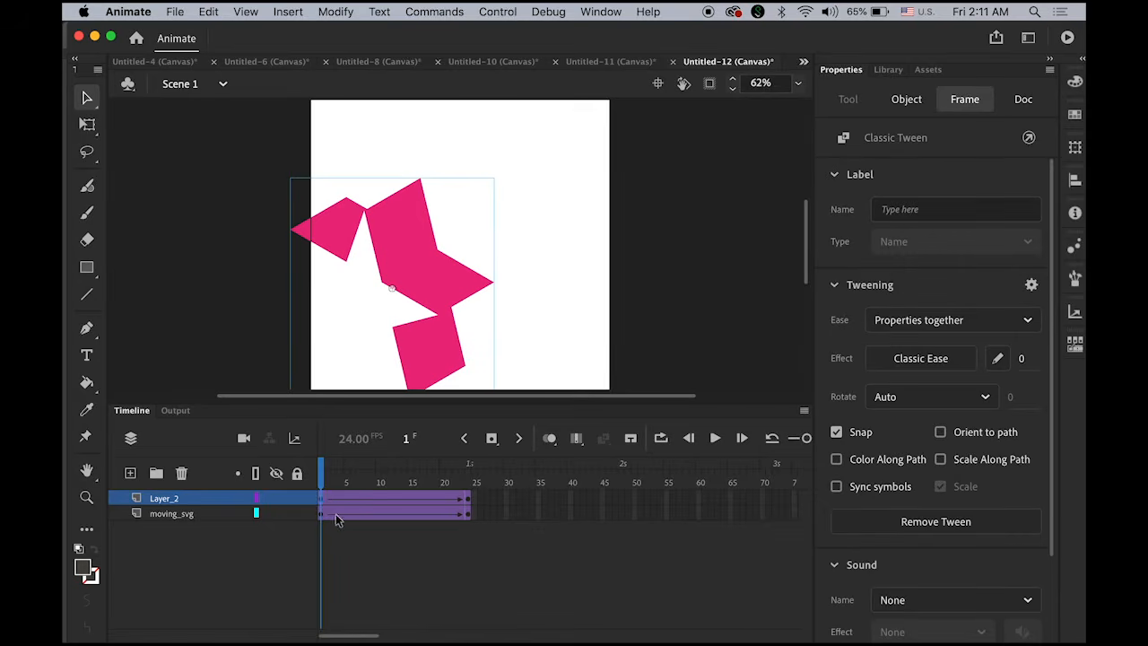
pyautogui.click(389, 230)
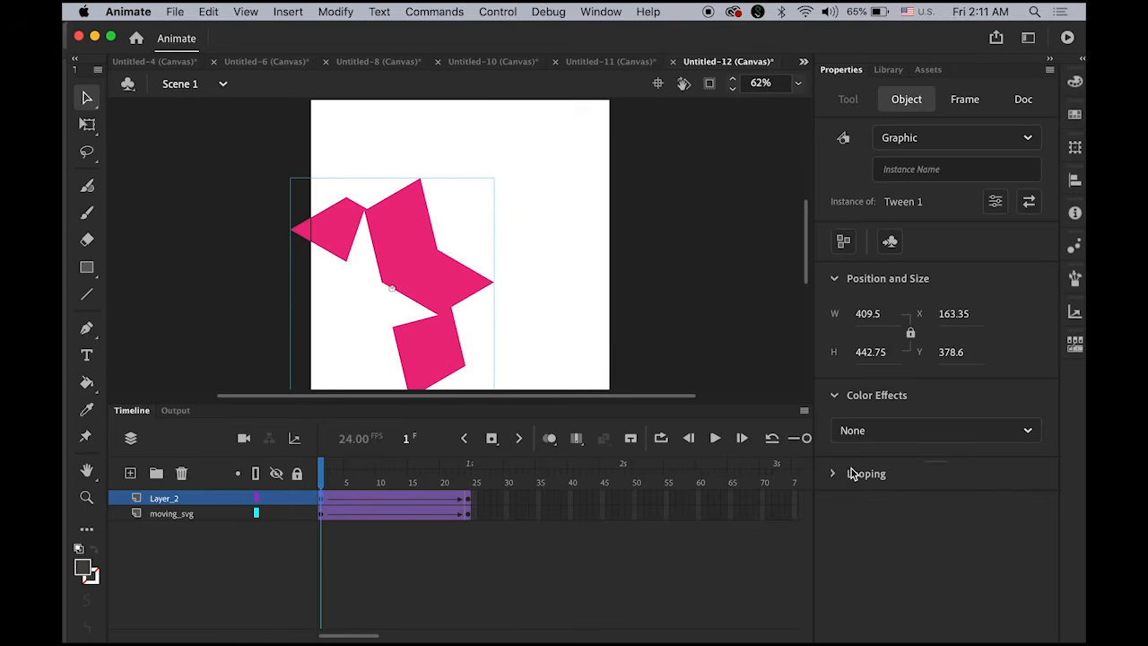
pyautogui.click(935, 432)
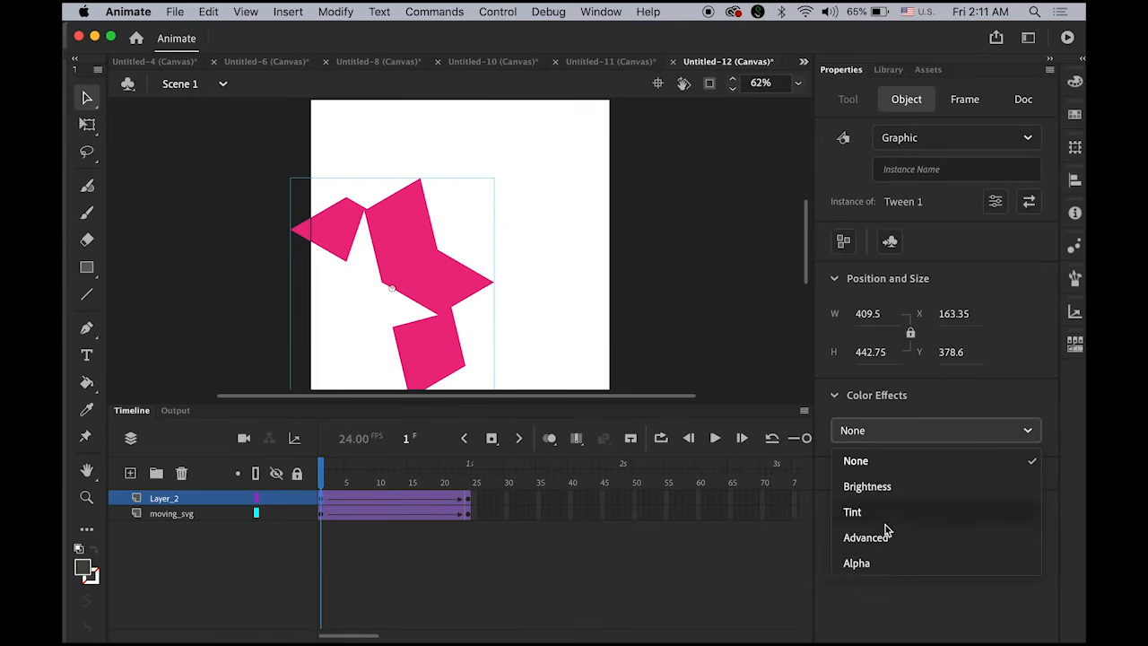
pyautogui.click(890, 563)
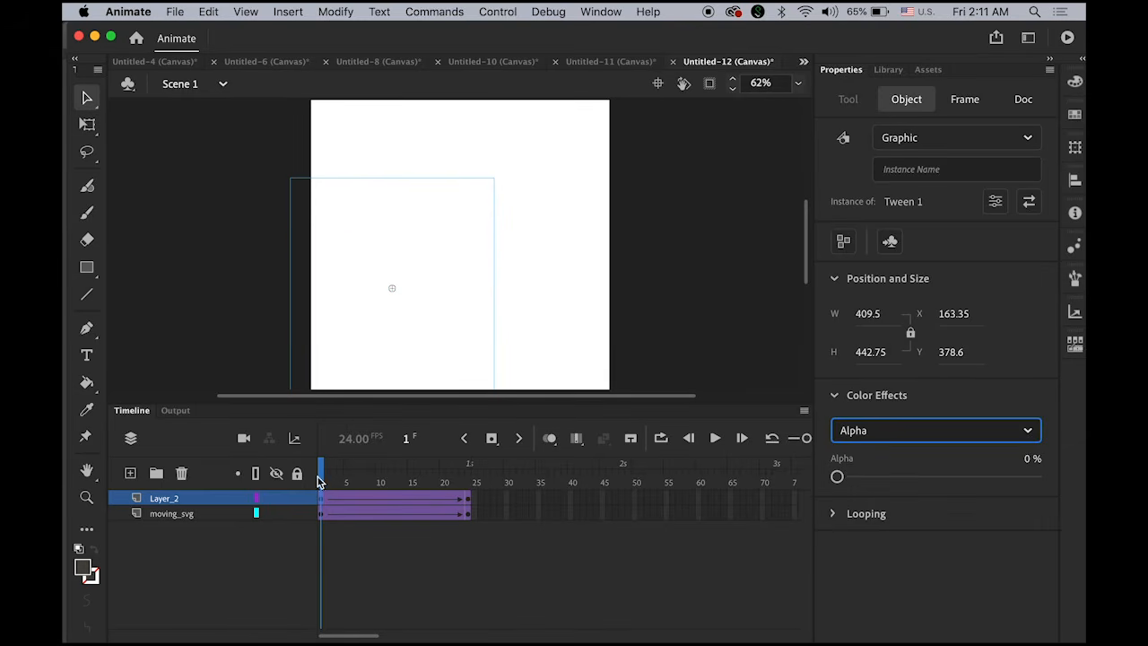
pyautogui.moveTo(323, 477)
pyautogui.mouseDown()
pyautogui.moveTo(350, 478)
pyautogui.moveTo(320, 478)
pyautogui.mouseUp()
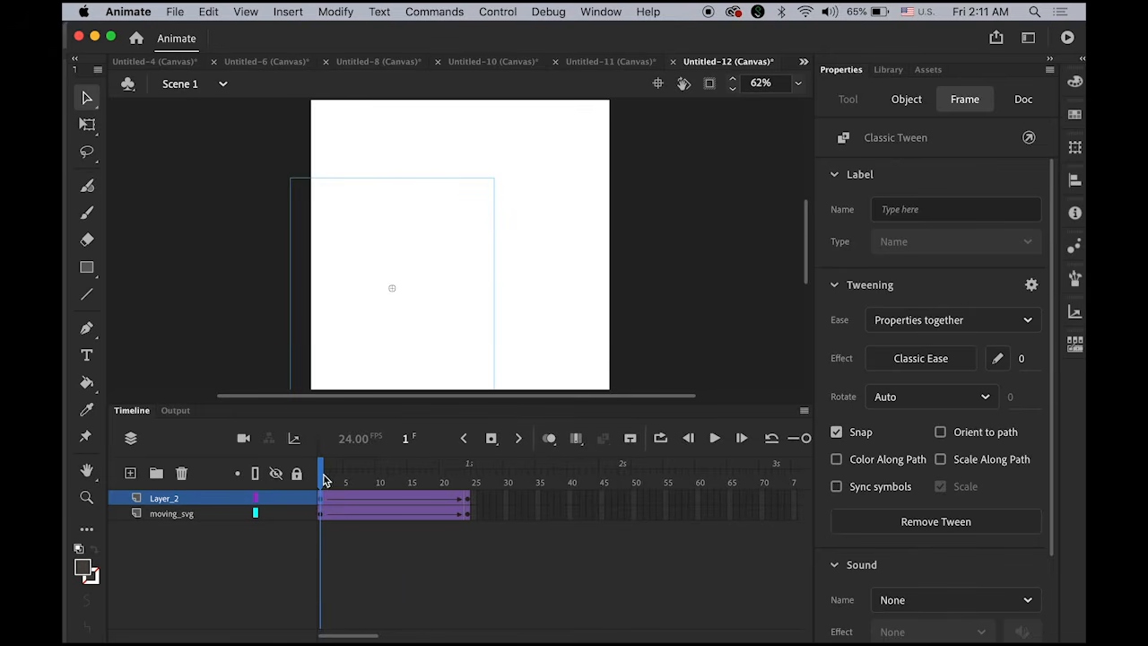
pyautogui.click(410, 482)
pyautogui.moveTo(426, 487); pyautogui.dragTo(320, 484)
pyautogui.click(228, 342)
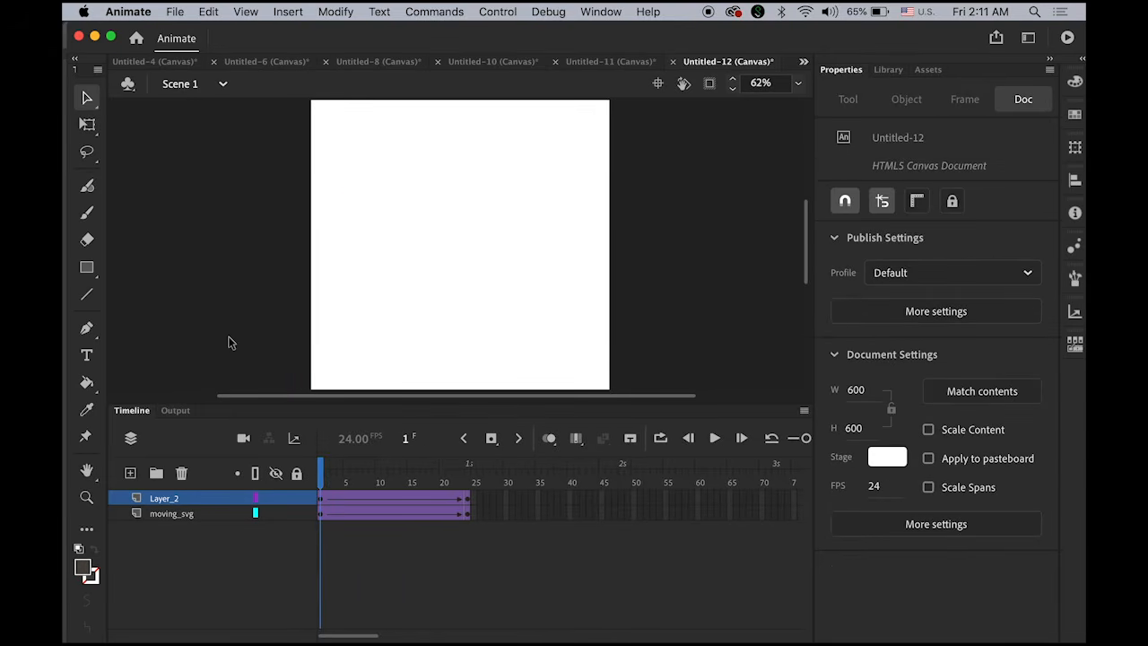
pyautogui.press('Return')
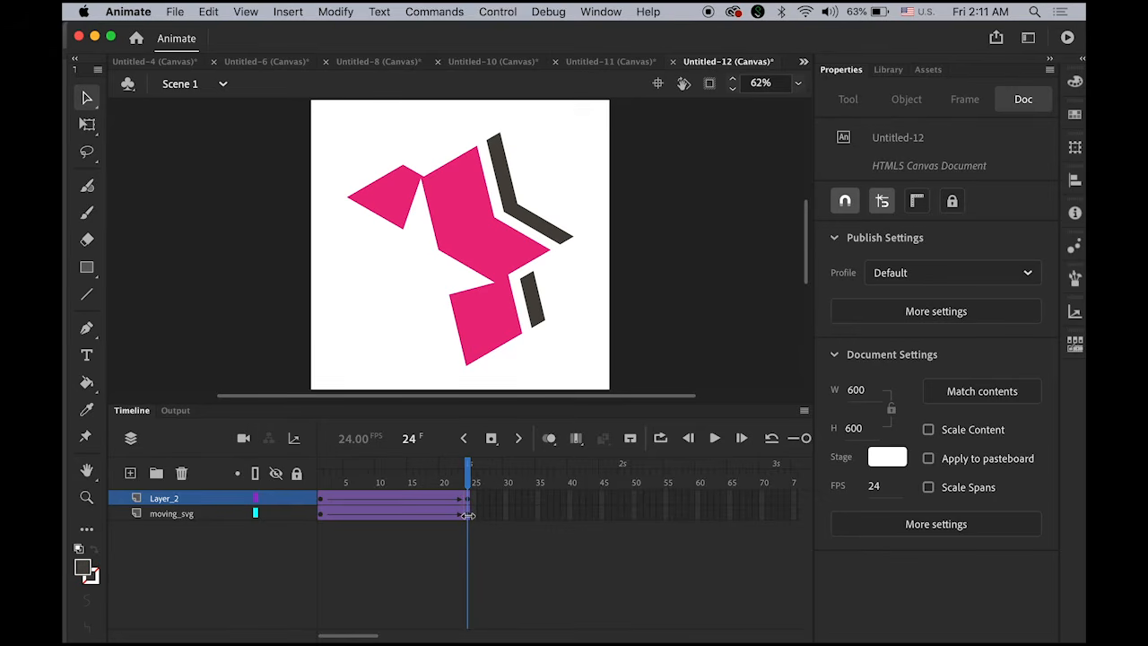
# - Move the end keyframes of moving_svg and Layer_2 to frame 11 to shorten both tweens, and replay the animation
pyautogui.moveTo(467, 515); pyautogui.dragTo(389, 516)
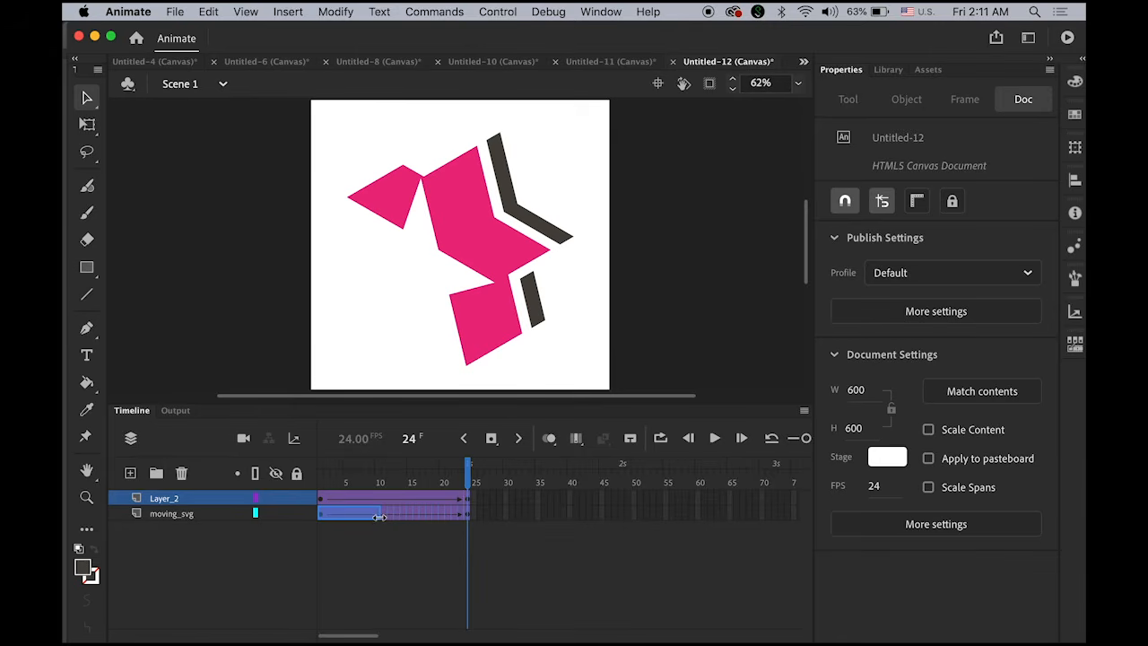
pyautogui.moveTo(382, 517); pyautogui.dragTo(384, 515)
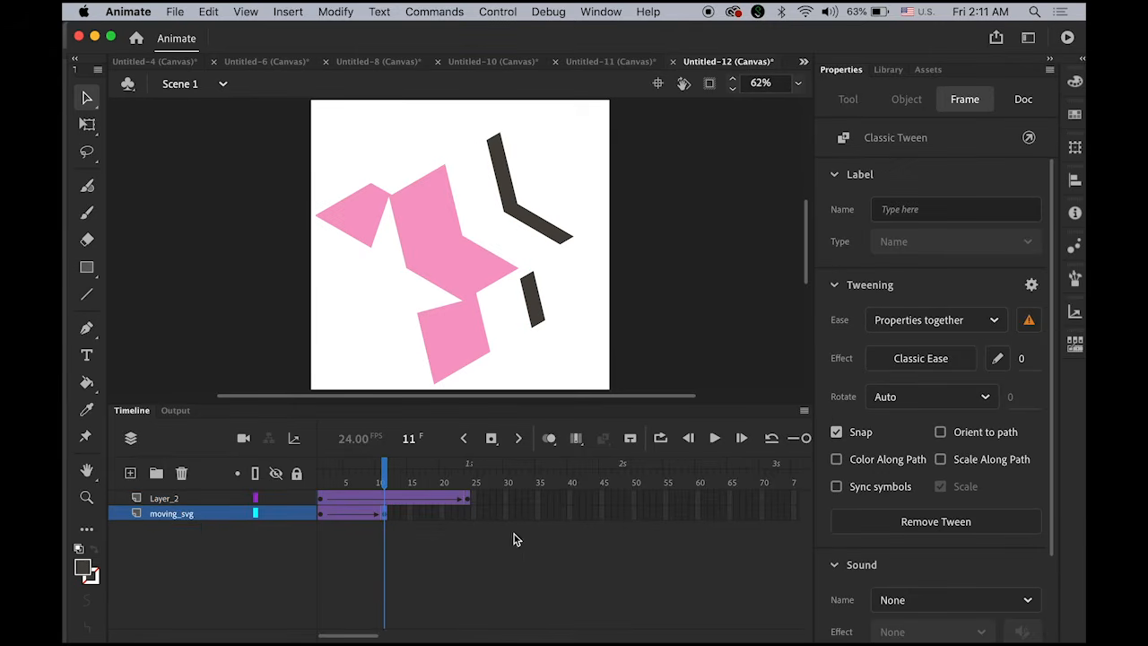
pyautogui.moveTo(468, 499); pyautogui.dragTo(384, 499)
pyautogui.click(530, 538)
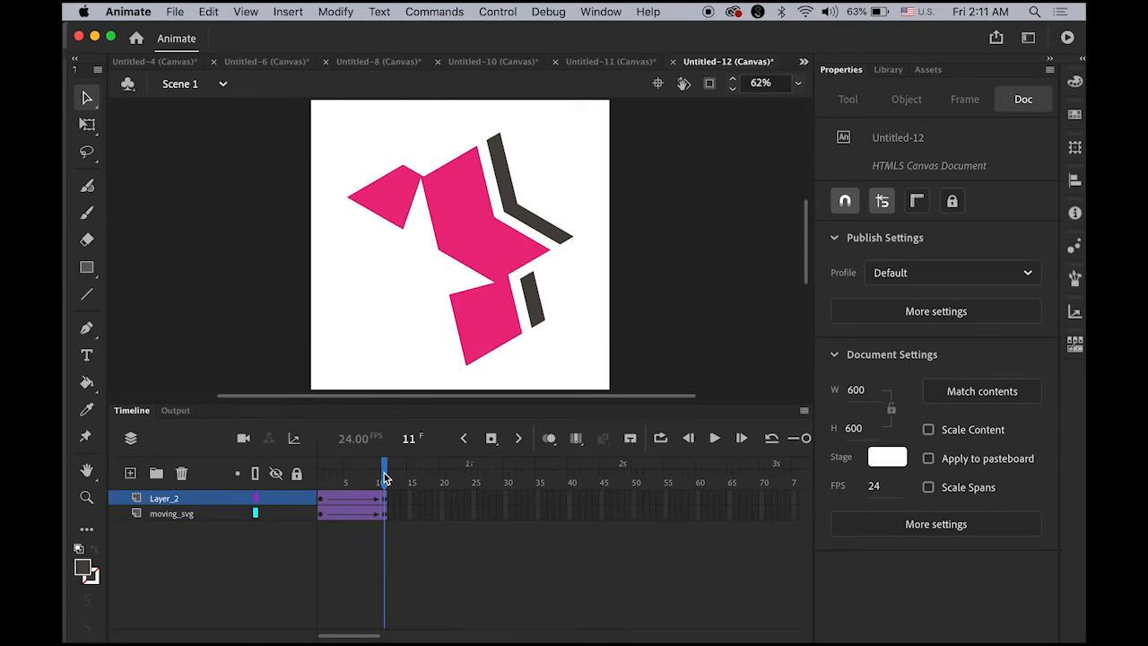
pyautogui.click(321, 481)
pyautogui.press('Return')
# - Copy both logo pieces at frame 11 and paste them in place into a frame 11 keyframe on a new layer above Layer_2
pyautogui.moveTo(357, 139); pyautogui.dragTo(713, 387)
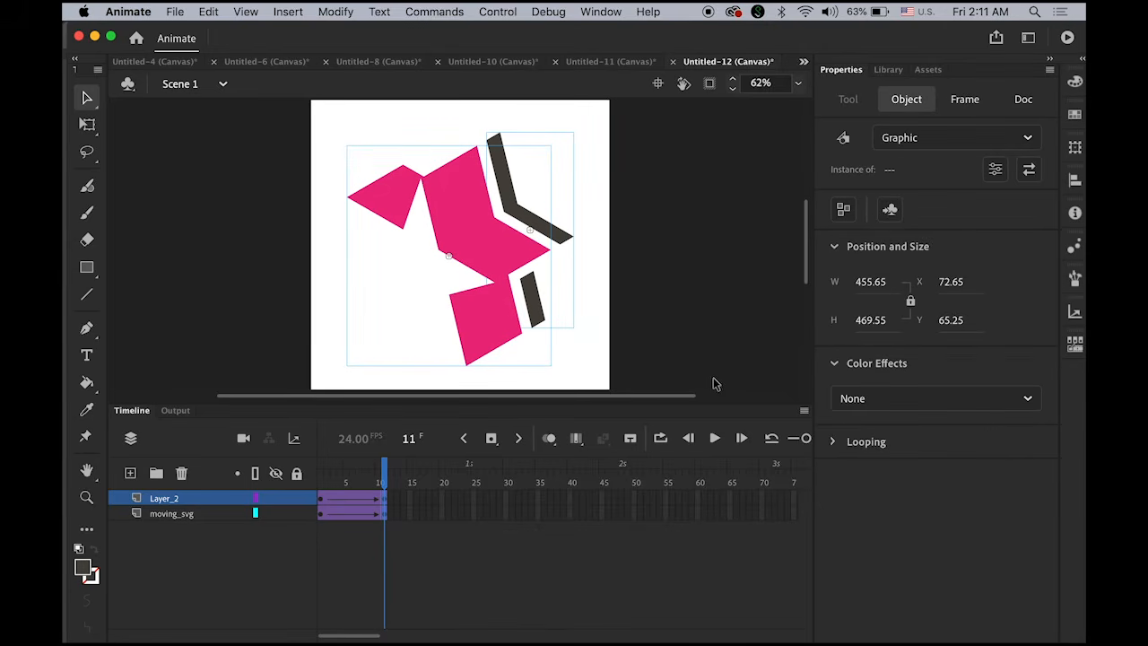
pyautogui.click(148, 498)
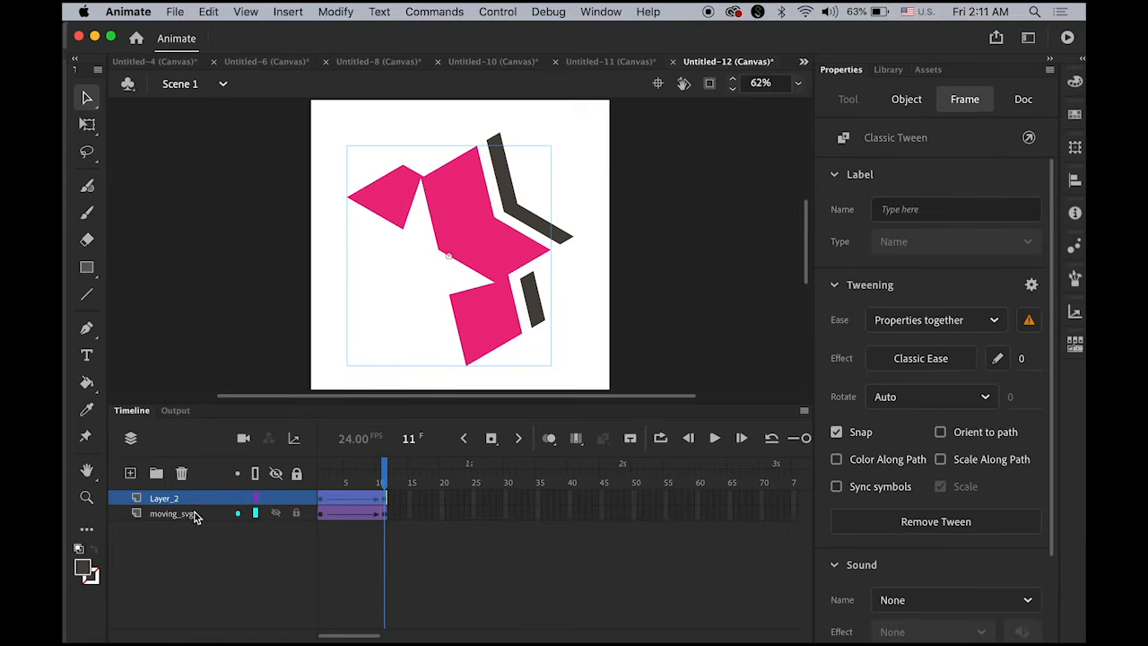
pyautogui.click(130, 474)
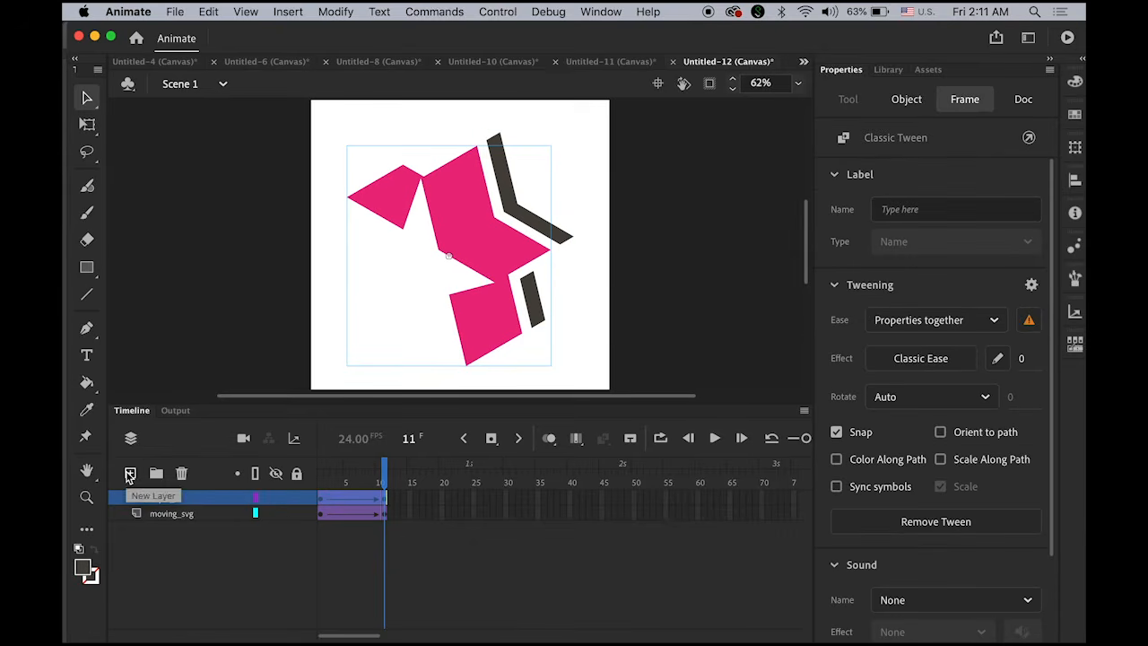
pyautogui.click(383, 500)
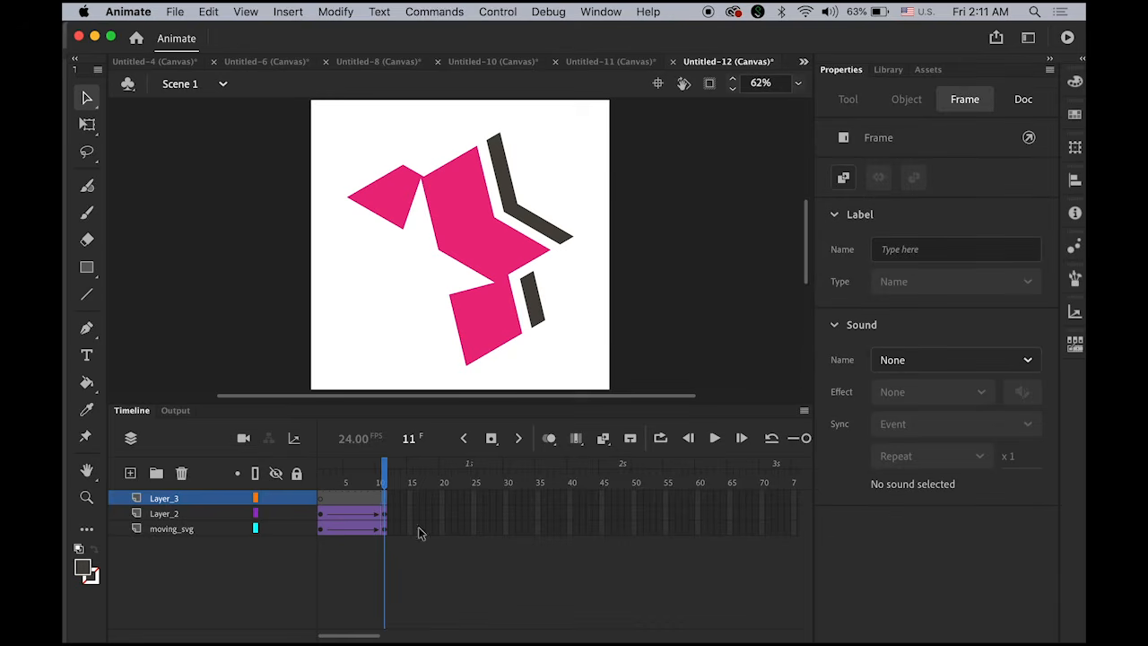
pyautogui.click(492, 437)
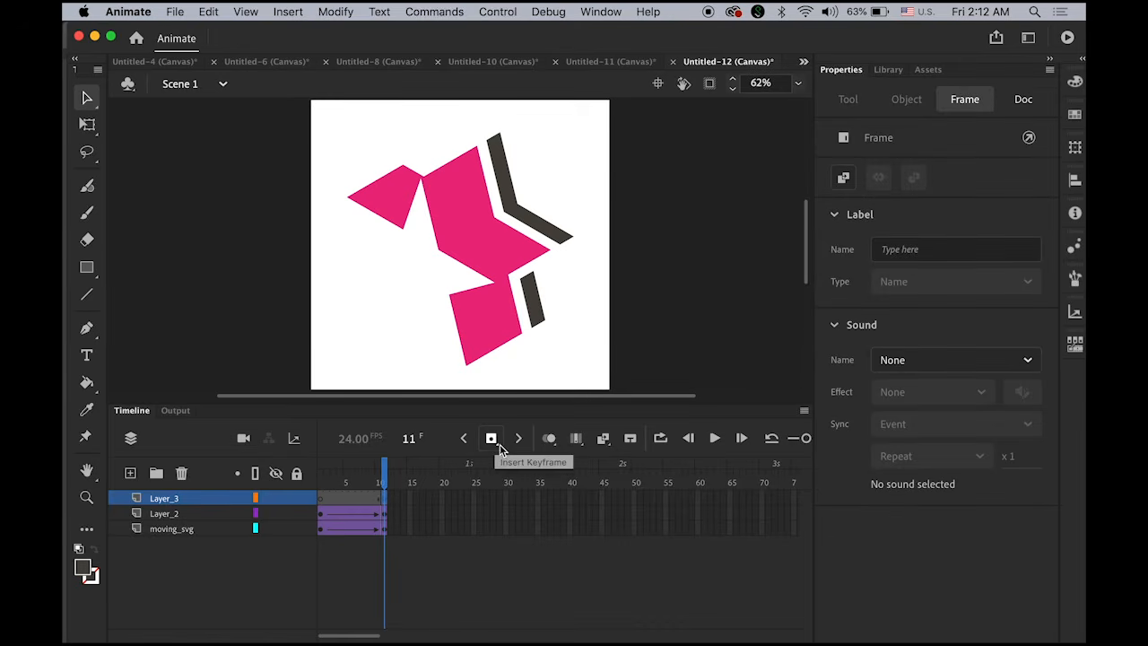
pyautogui.click(208, 11)
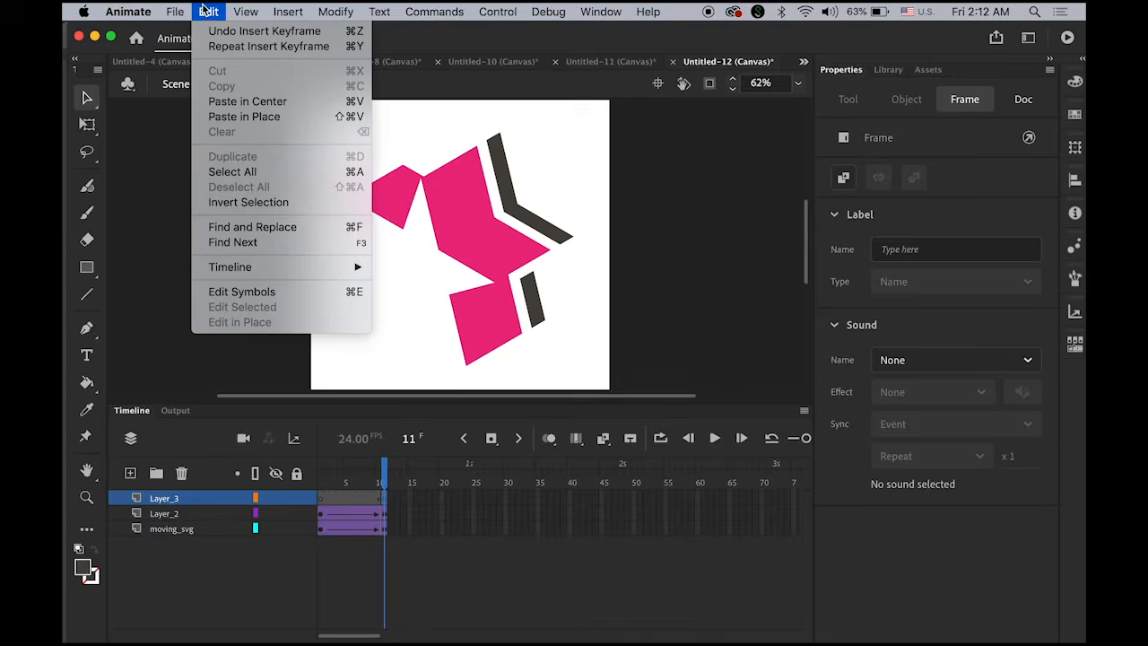
pyautogui.click(280, 117)
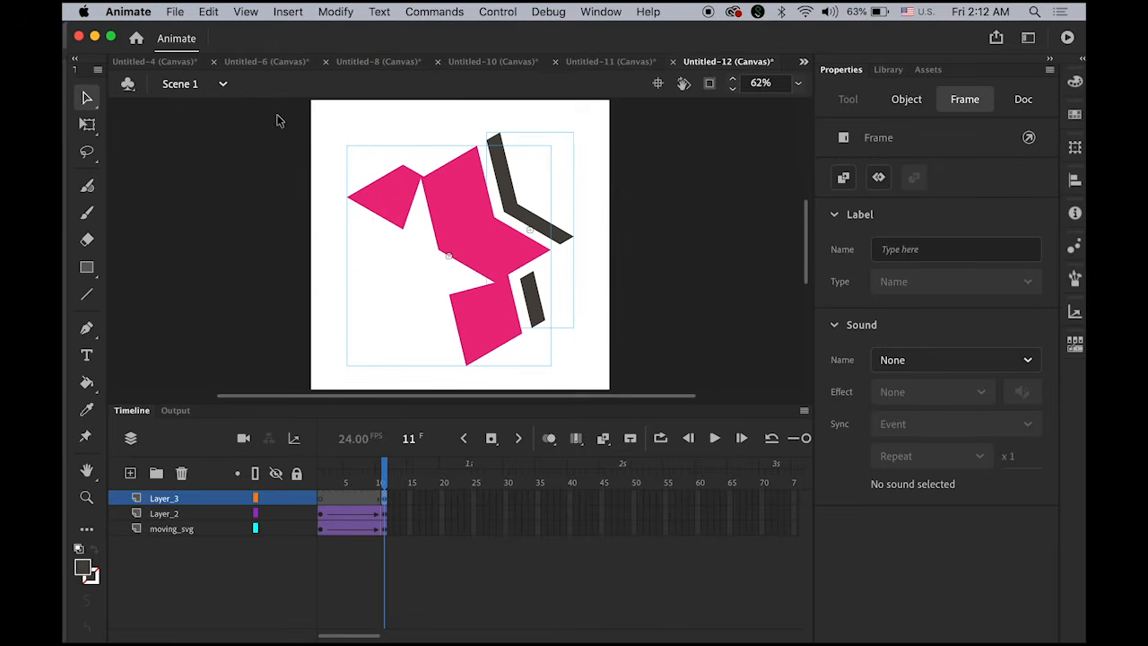
# - Insert a keyframe at frame 20 of Layer_3 and create a classic tween between frames 11 and 20
pyautogui.click(439, 502)
pyautogui.click(492, 437)
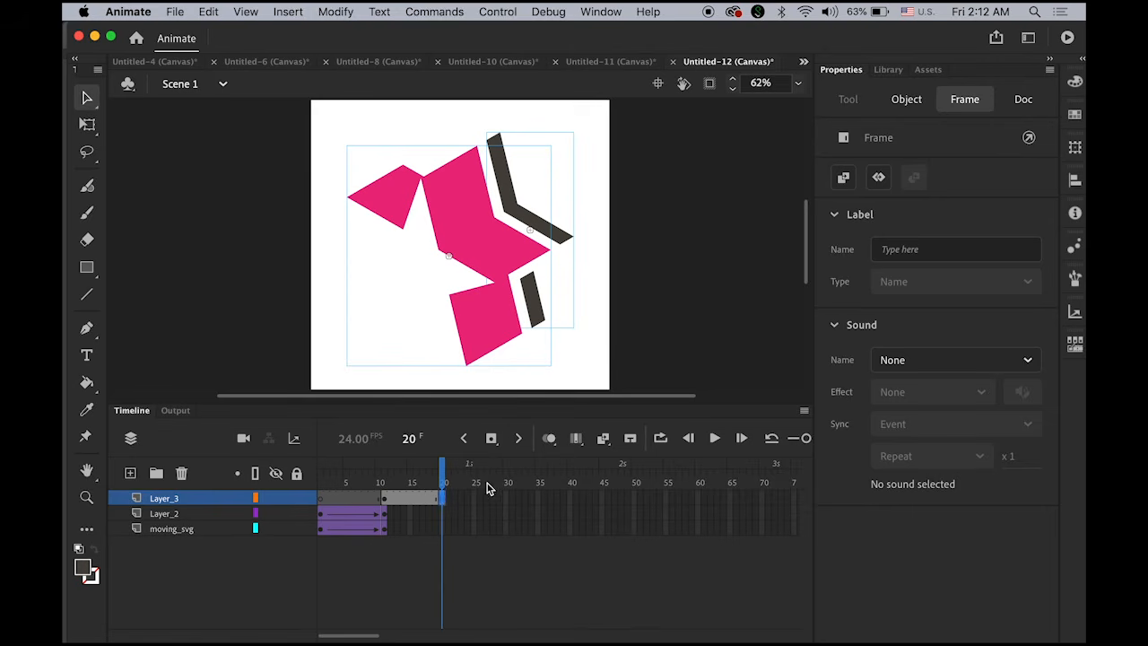
pyautogui.rightClick(414, 503)
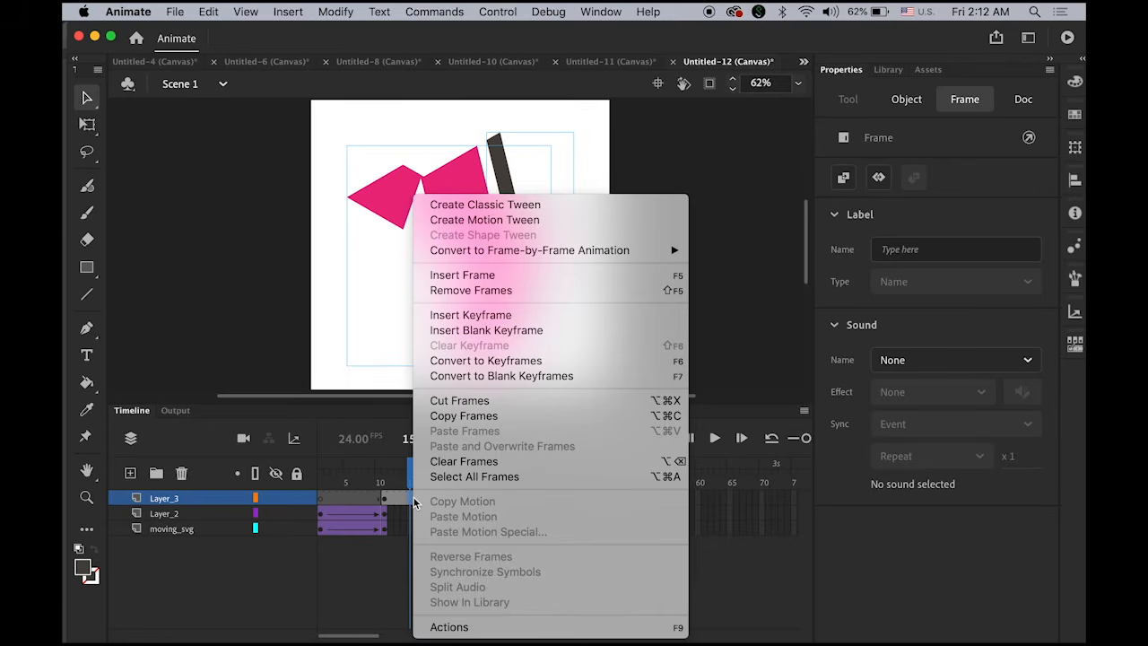
pyautogui.click(522, 207)
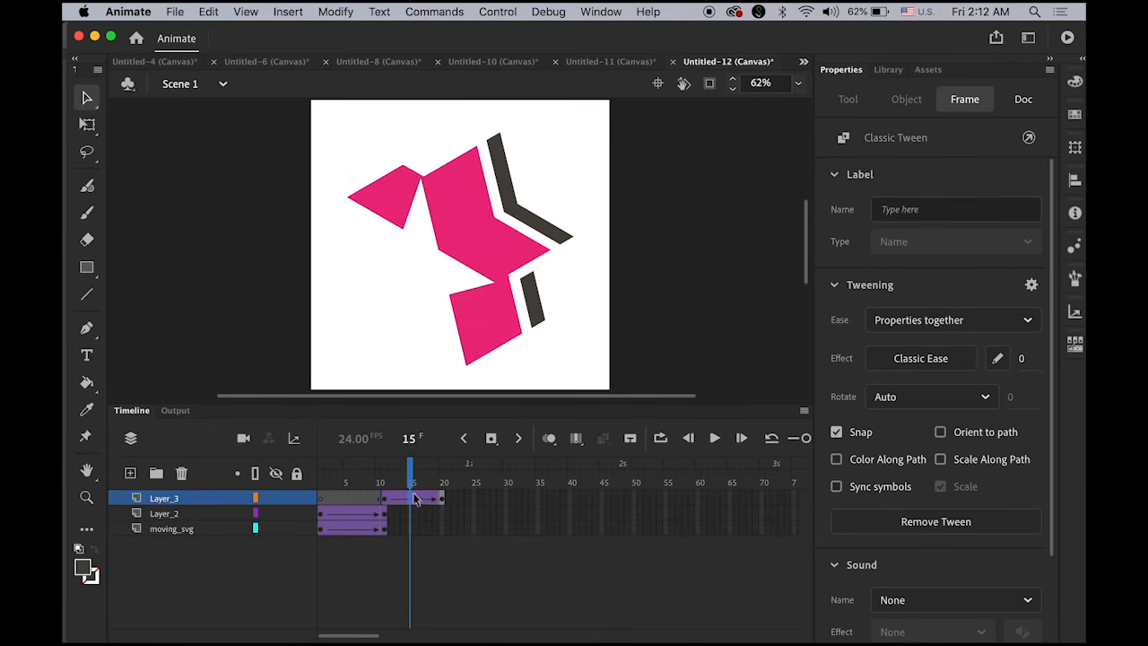
# - Scale the whole logo down around its center to a little over half size at frame 20 of Layer_3, and play the animation
pyautogui.moveTo(409, 484); pyautogui.dragTo(442, 489)
pyautogui.click(442, 499)
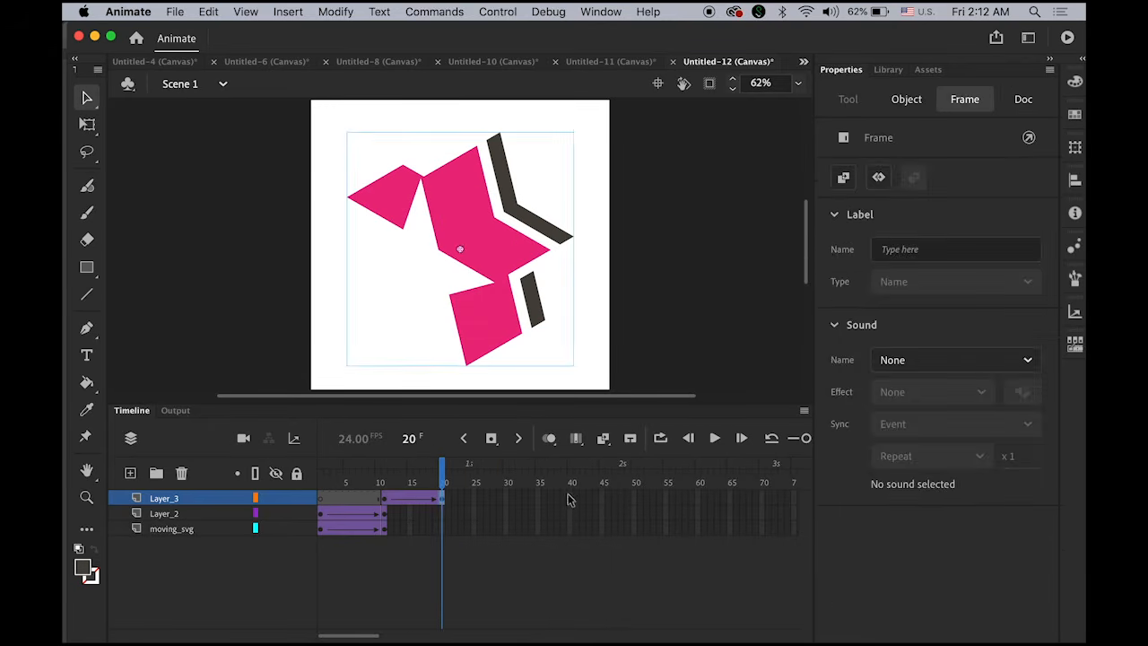
pyautogui.click(87, 126)
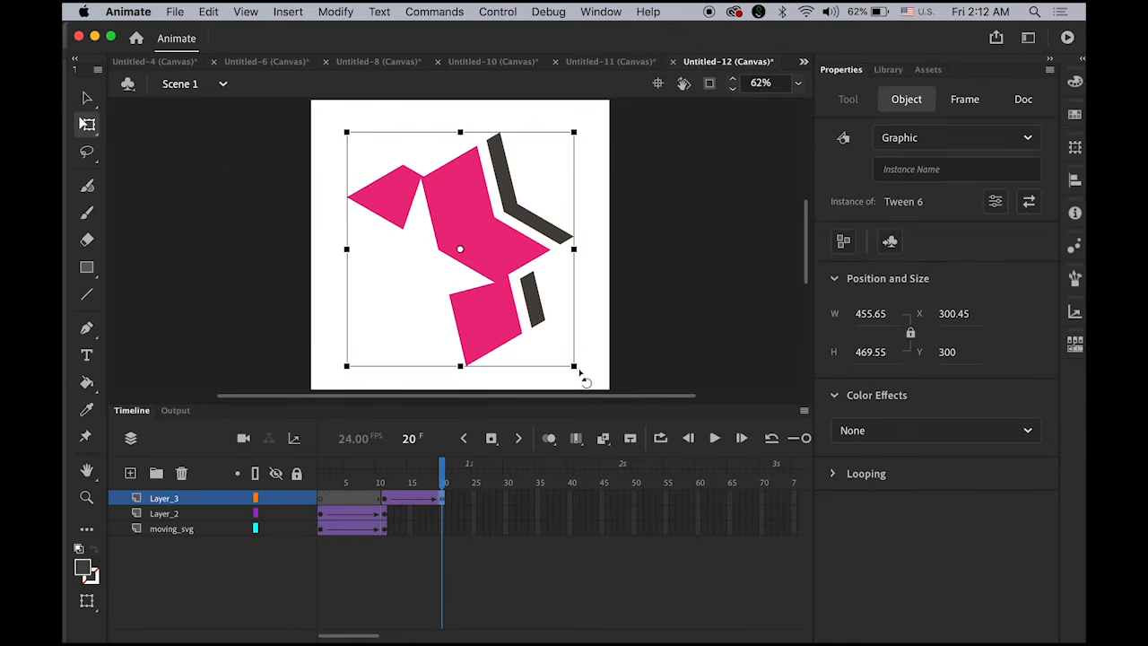
pyautogui.moveTo(573, 364); pyautogui.dragTo(526, 317)
pyautogui.click(660, 304)
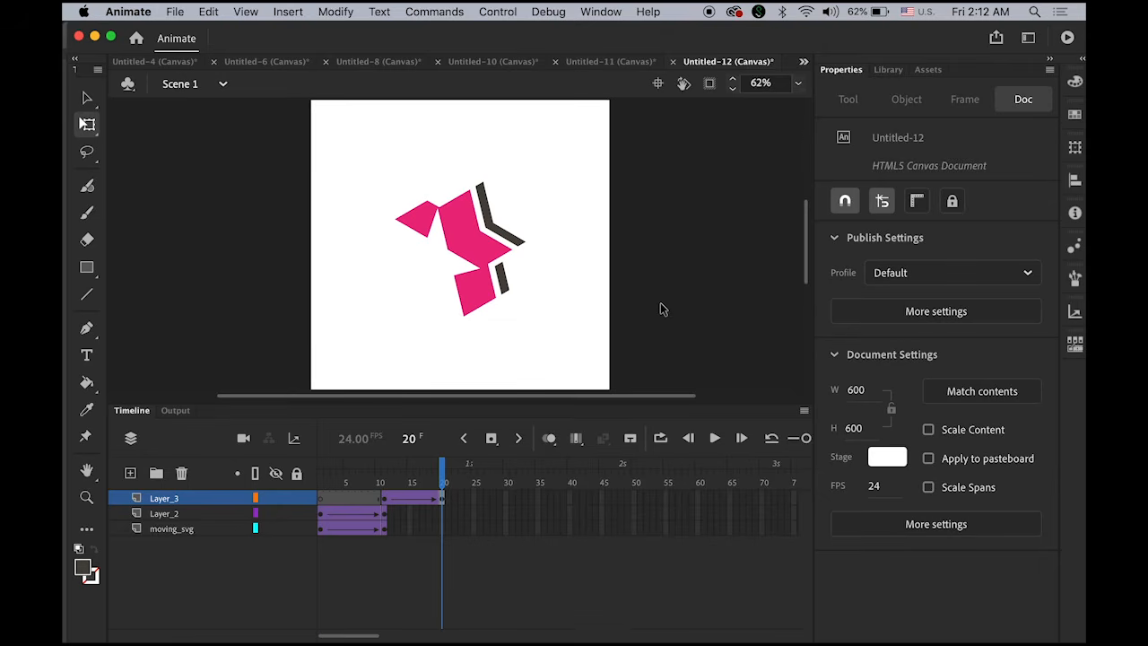
pyautogui.press('Return')
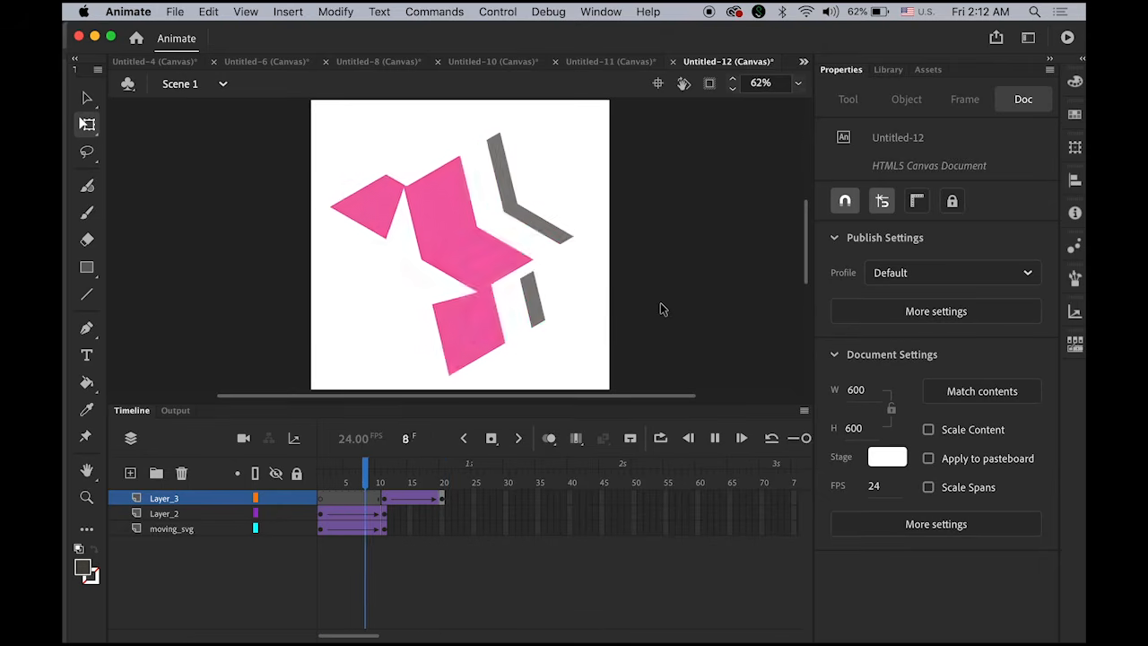
pyautogui.press('Return')
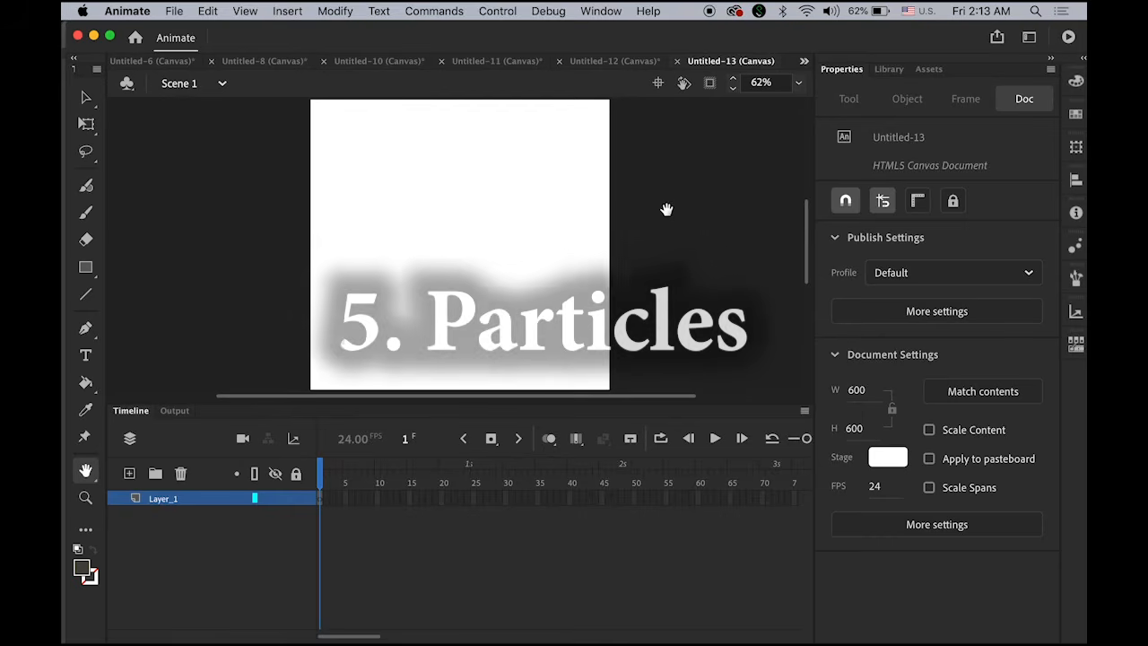
# - Import particles.svg to the stage of the blank document with all paths in the same layer and frame
pyautogui.click(174, 11)
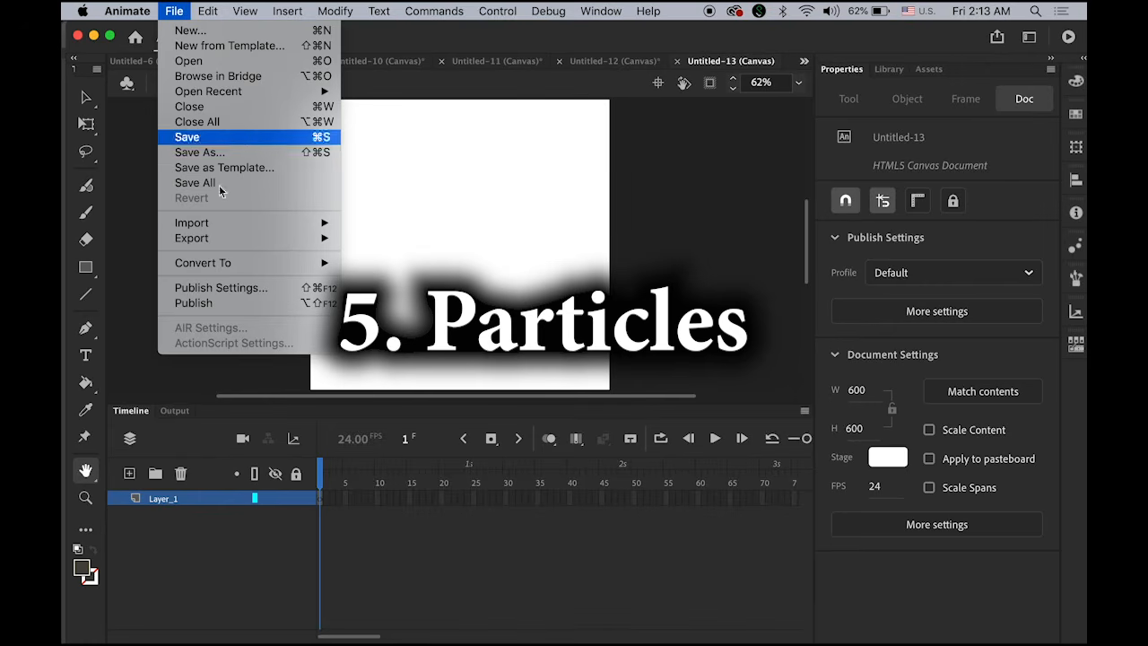
pyautogui.moveTo(249, 223)
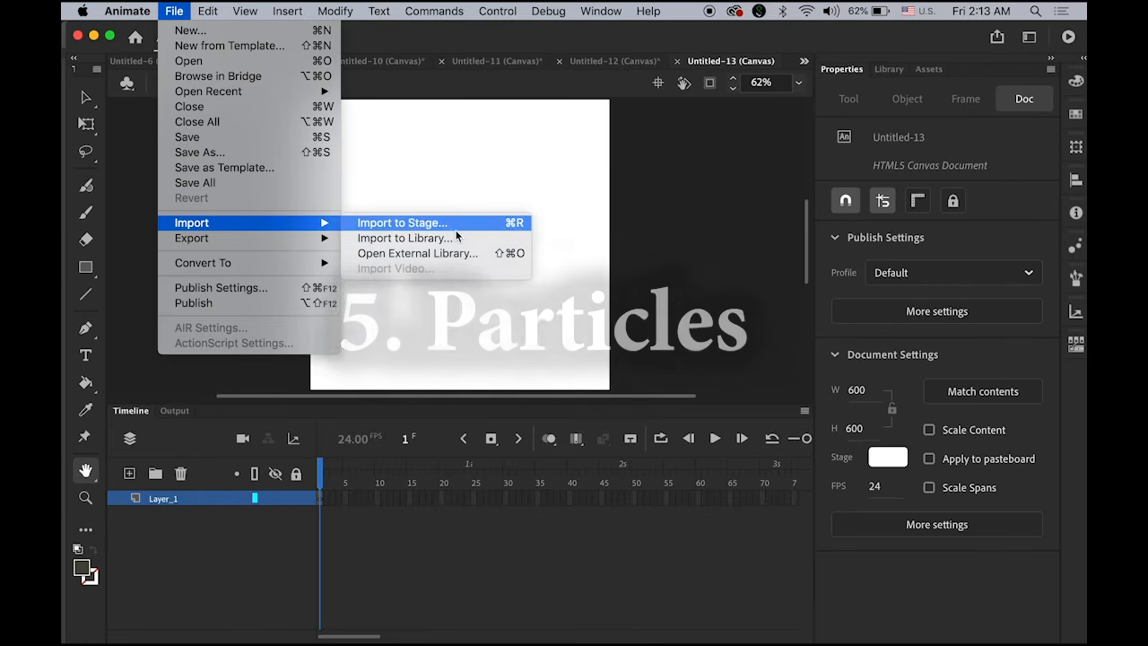
pyautogui.click(502, 224)
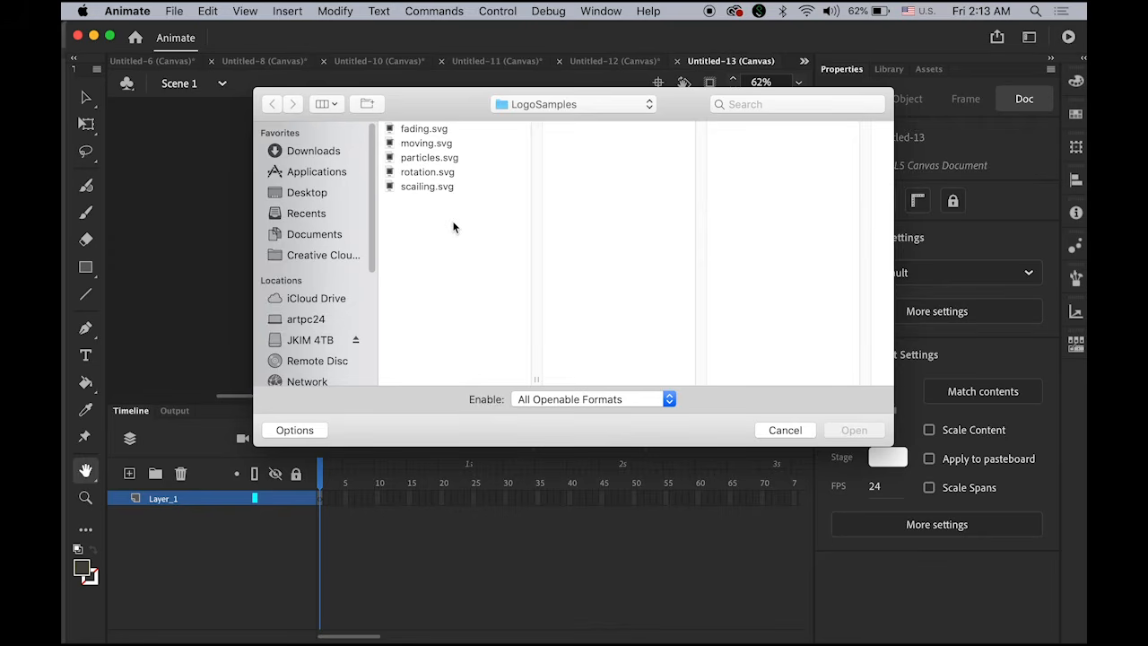
pyautogui.click(441, 160)
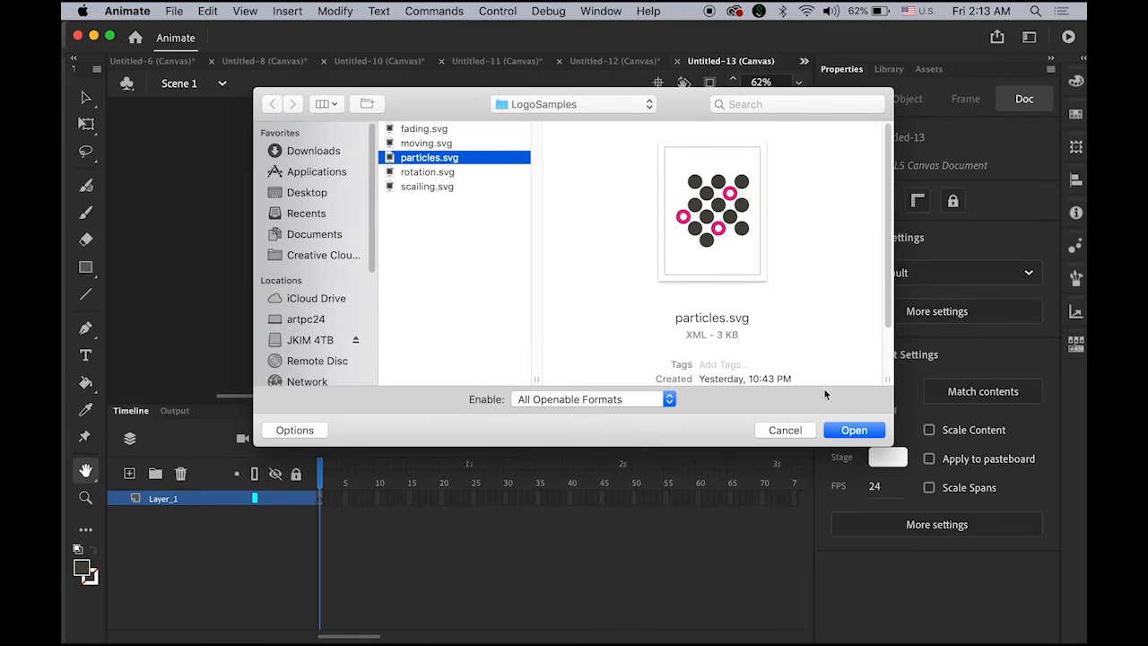
pyautogui.click(872, 431)
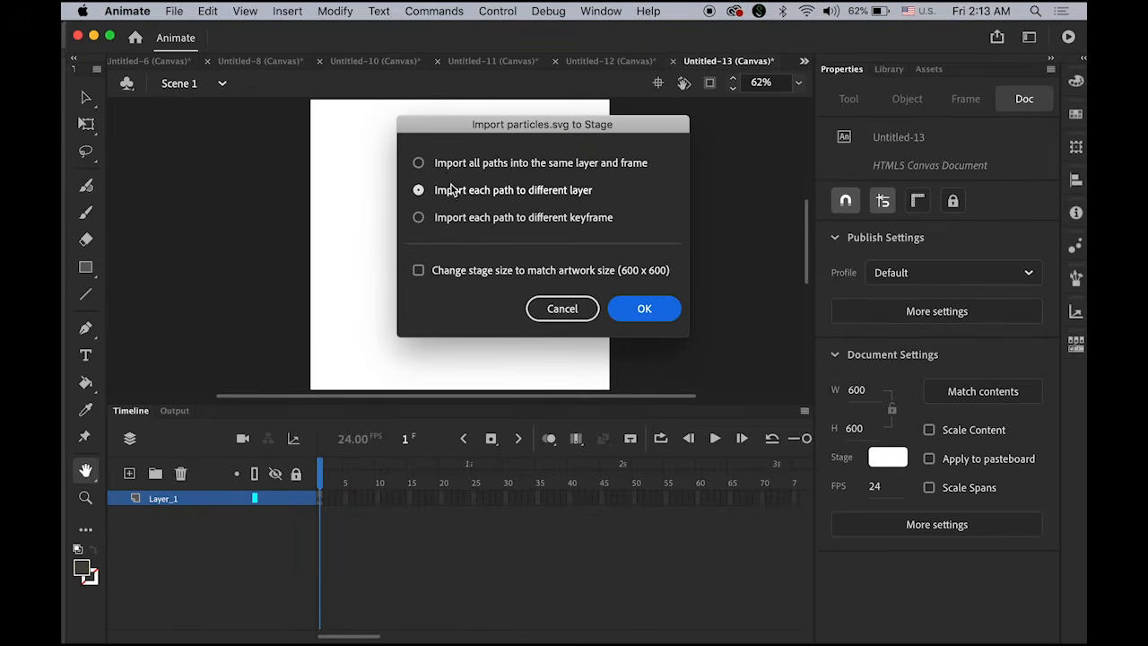
pyautogui.click(419, 163)
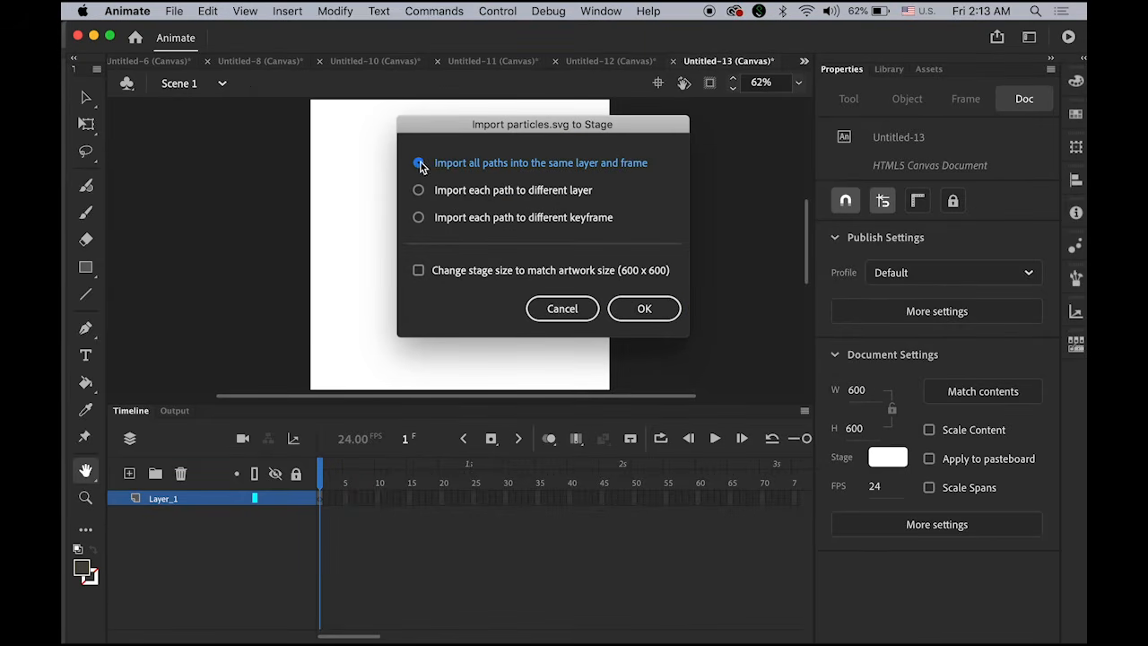
pyautogui.click(648, 308)
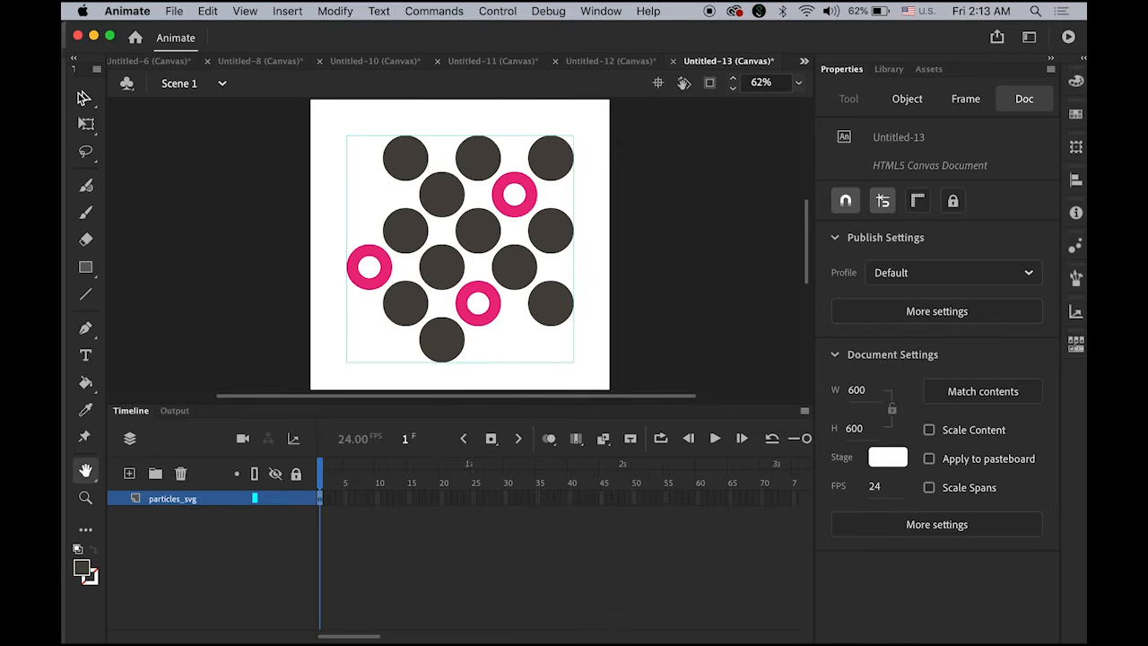
# - Break apart the imported particles group into separate circle and ring objects
pyautogui.click(86, 97)
pyautogui.click(250, 173)
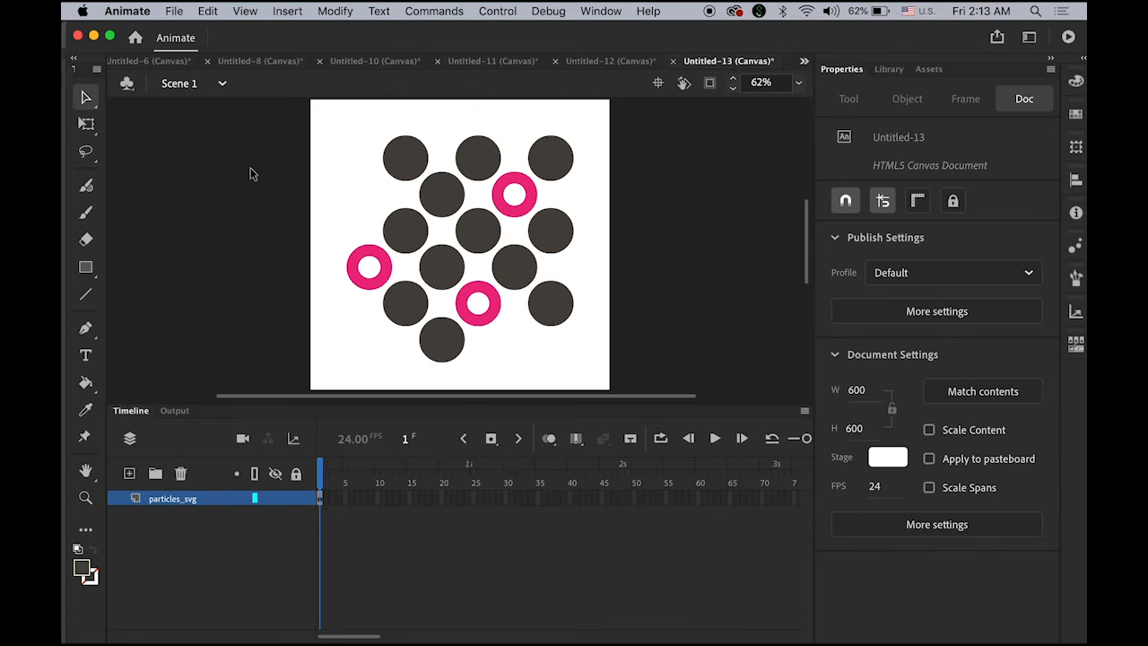
pyautogui.click(435, 210)
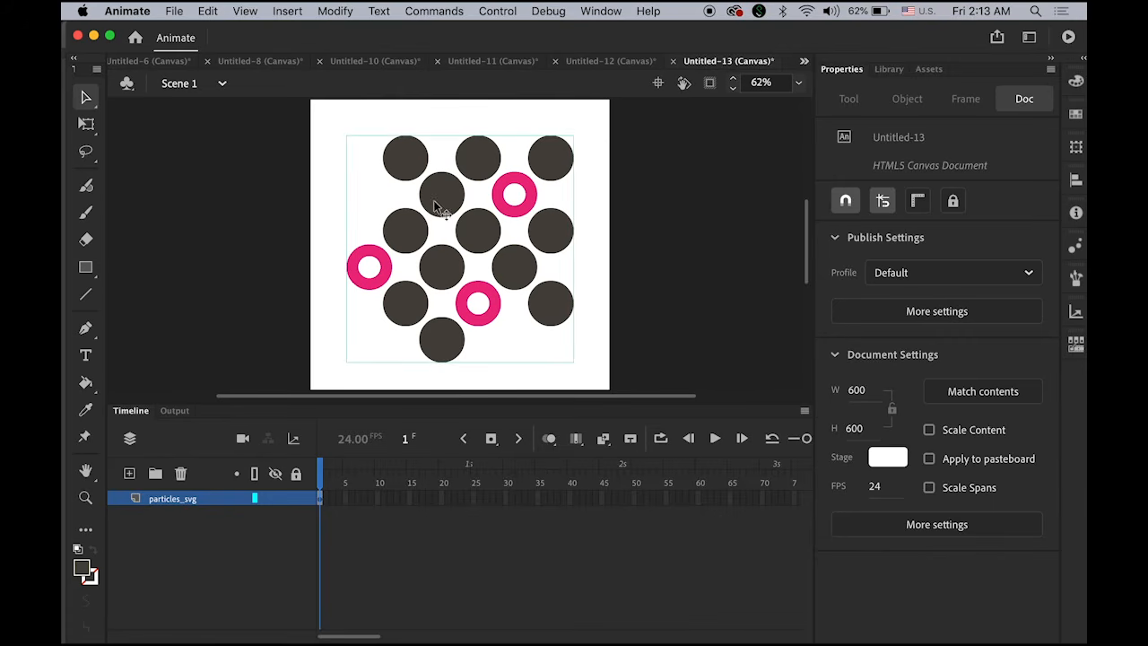
pyautogui.click(352, 11)
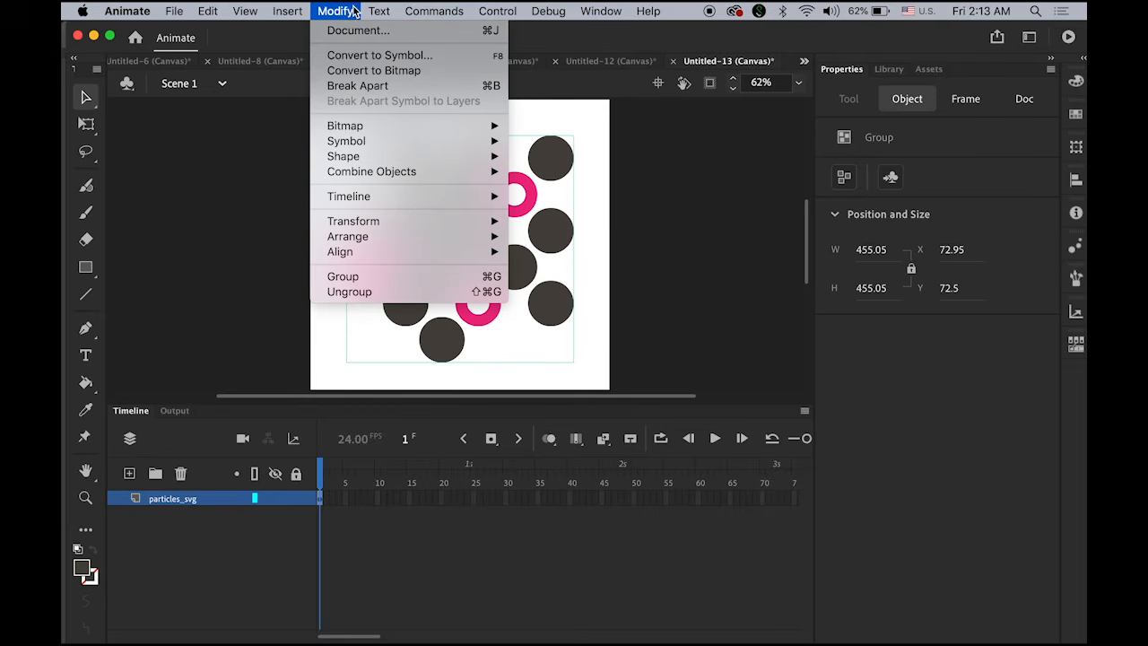
pyautogui.click(360, 85)
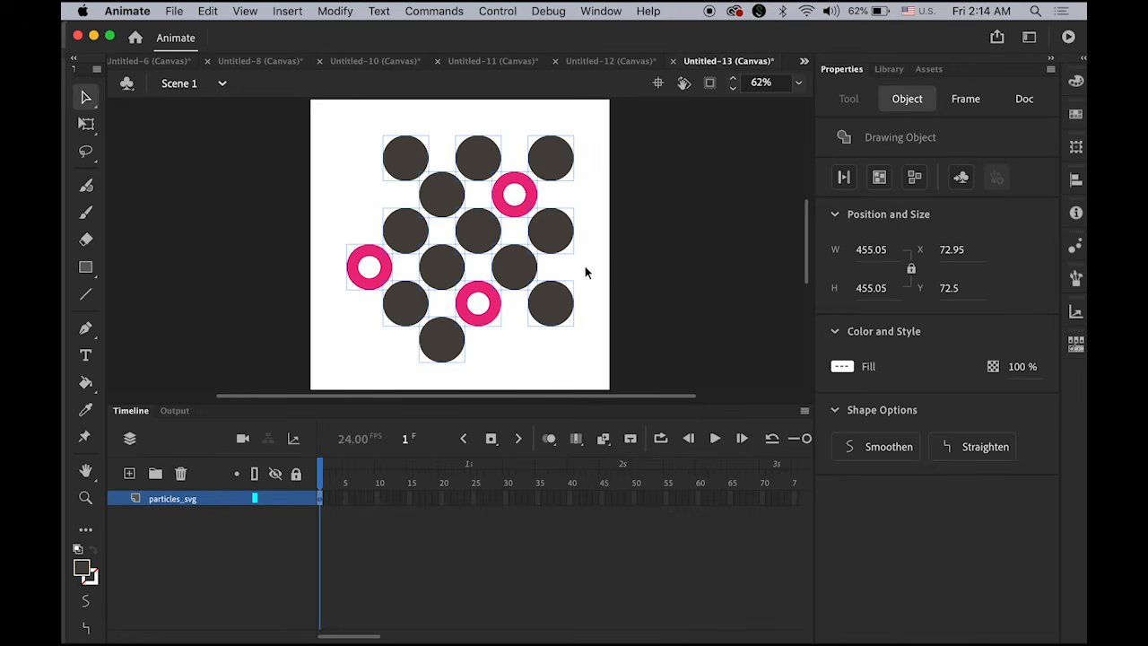
# - Distribute all the circles and rings to separate layers, enlarge the timeline to list every layer, and fit the stage in the view
pyautogui.moveTo(302, 128); pyautogui.dragTo(712, 403)
pyautogui.click(330, 10)
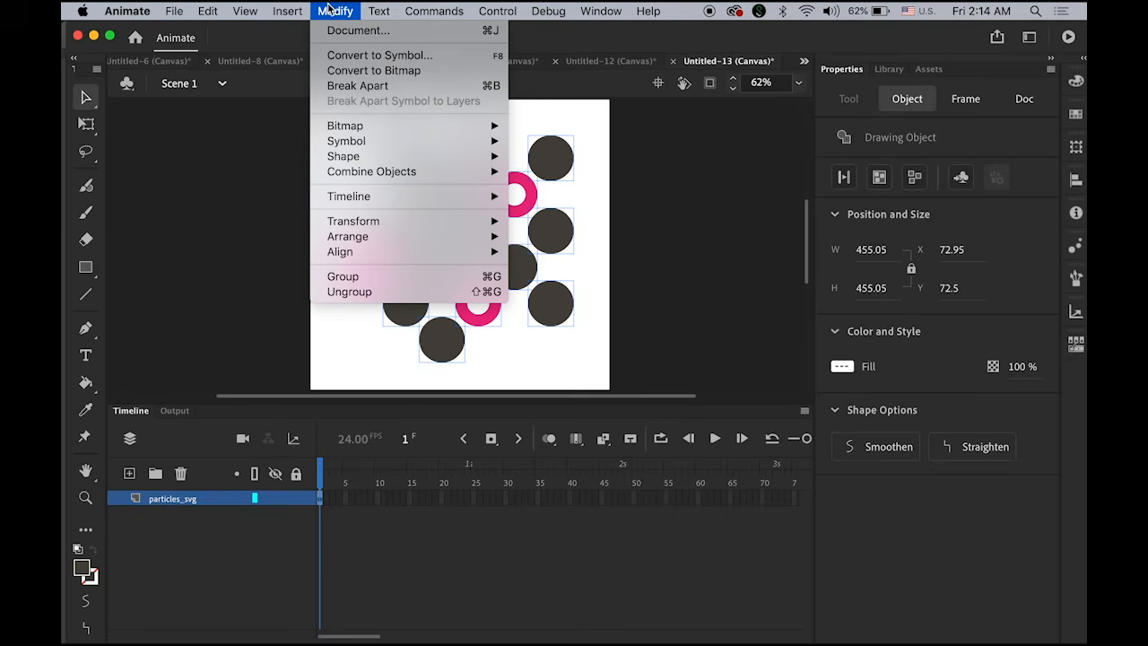
pyautogui.moveTo(428, 208)
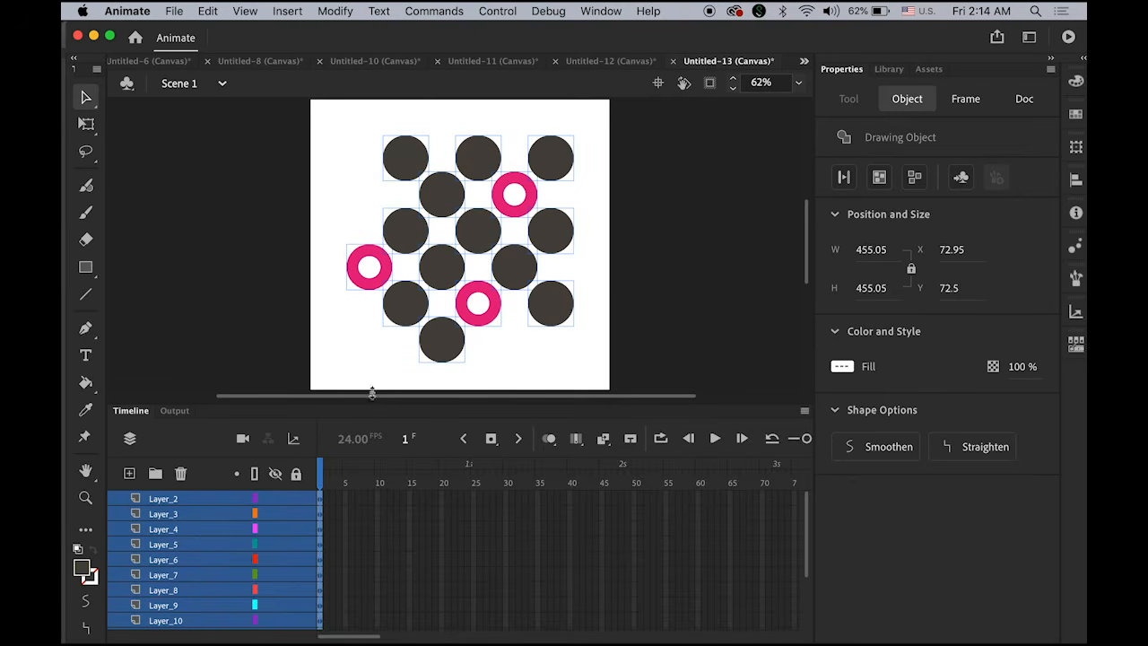
pyautogui.moveTo(371, 393); pyautogui.dragTo(376, 307)
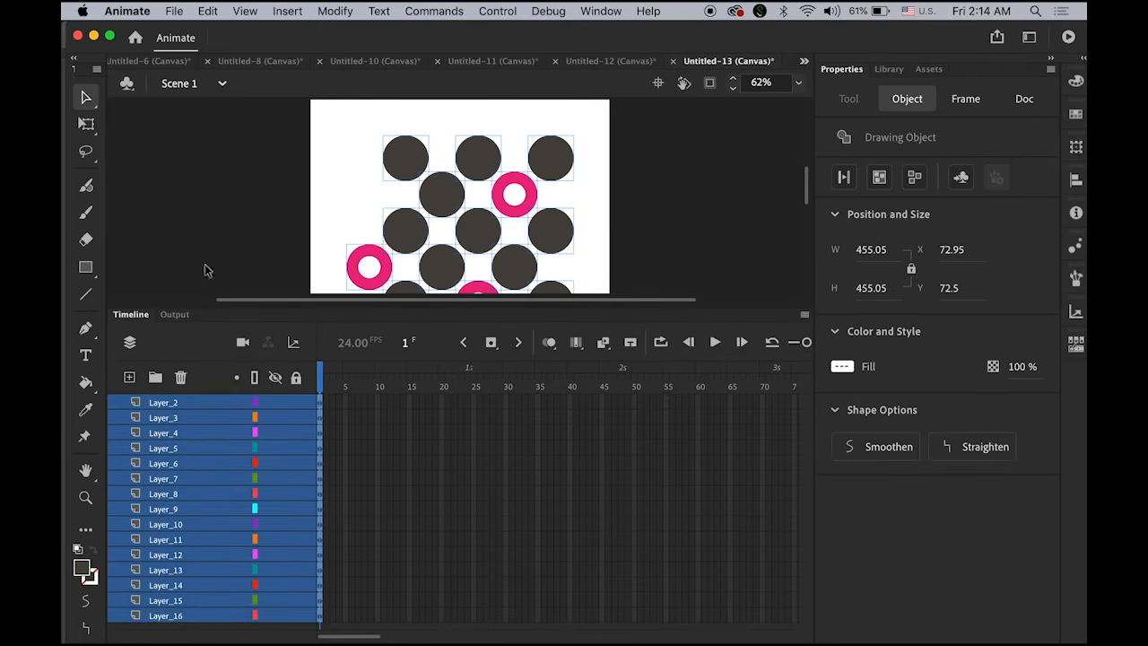
pyautogui.doubleClick(86, 472)
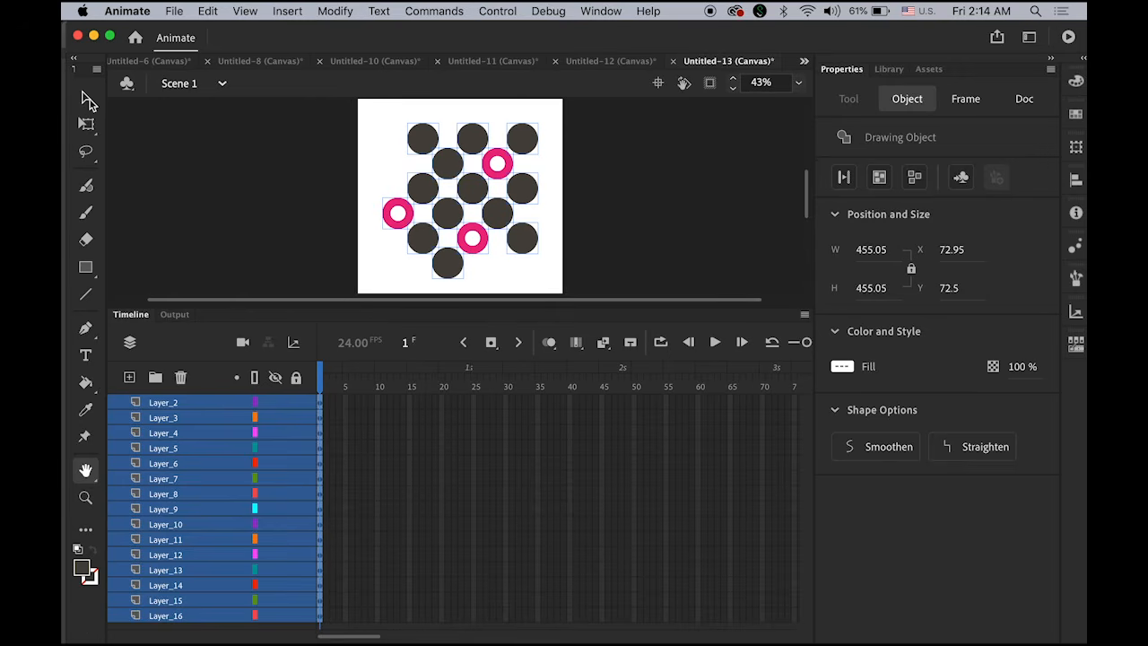
pyautogui.click(86, 97)
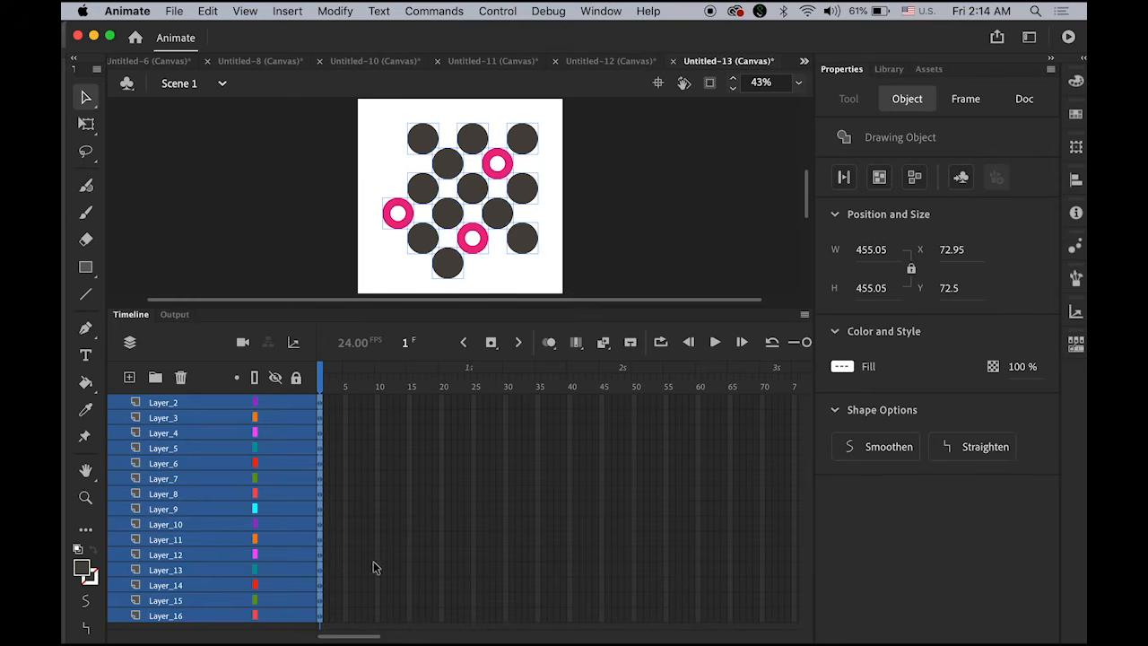
# - Insert keyframes at frame 15 on all layers from Layer_2 to Layer_16
pyautogui.click(408, 620)
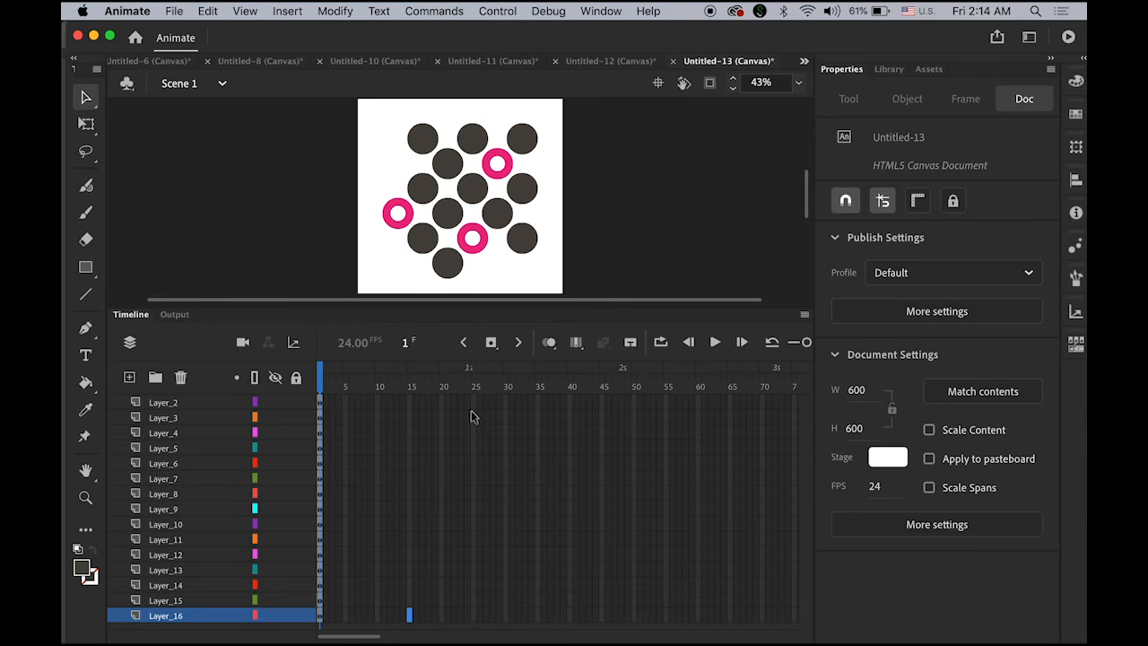
pyautogui.keyDown('shift'); pyautogui.click(409, 405); pyautogui.keyUp('shift')
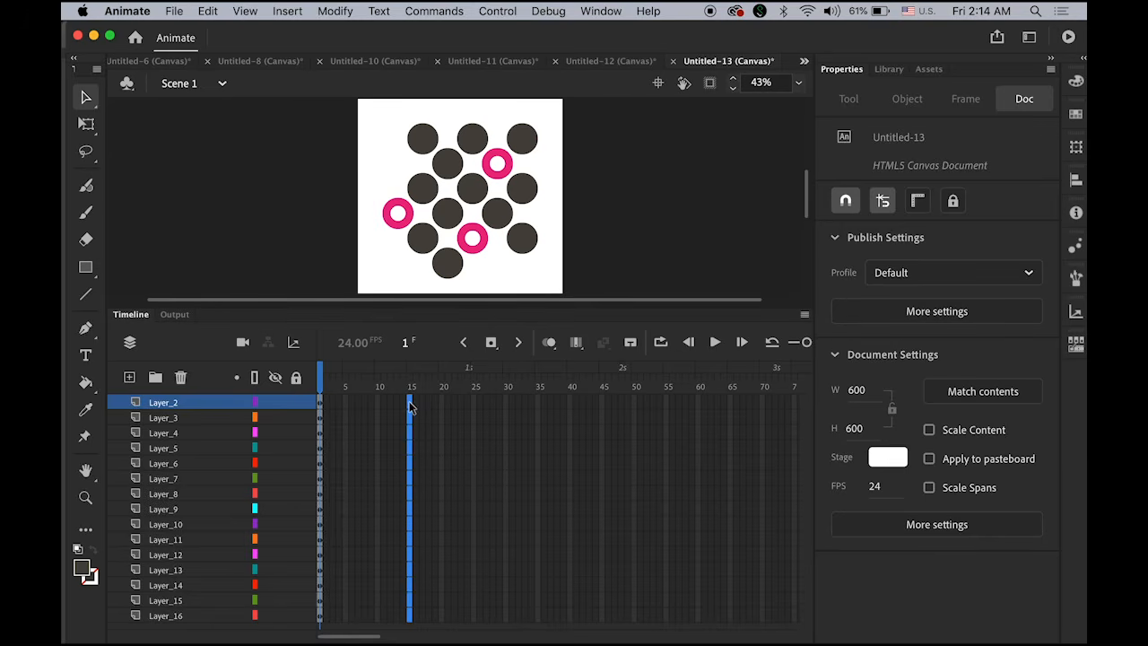
pyautogui.click(490, 342)
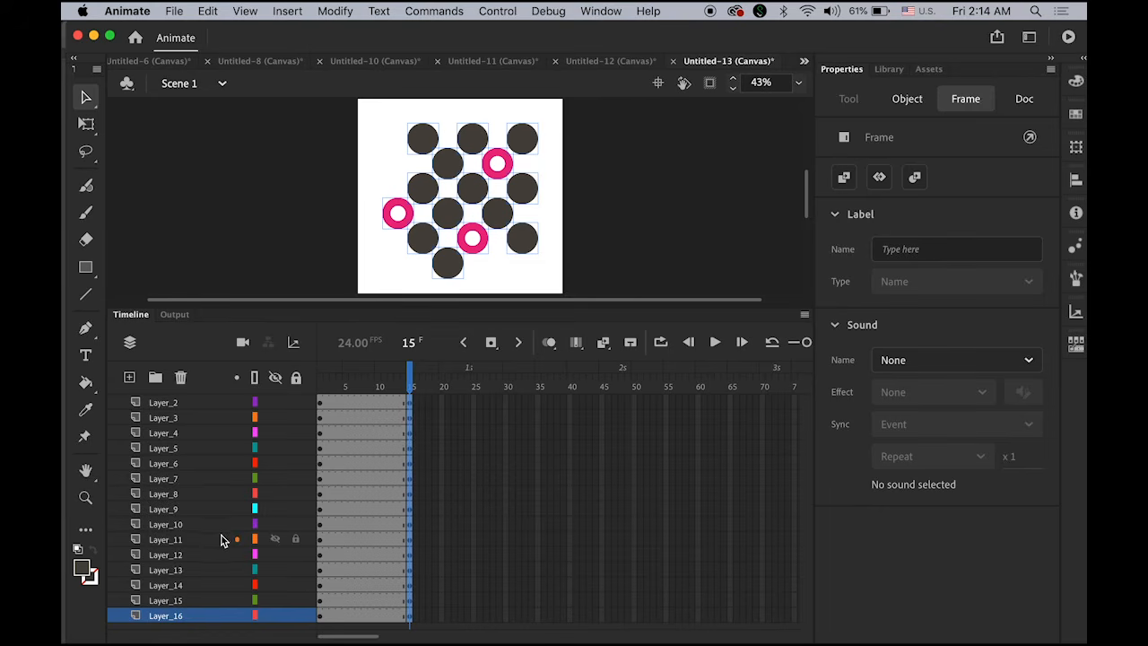
# - Create classic tweens between frames 1 and 15 on all layers from Layer_2 to Layer_16
pyautogui.keyDown('shift'); pyautogui.click(167, 406); pyautogui.keyUp('shift')
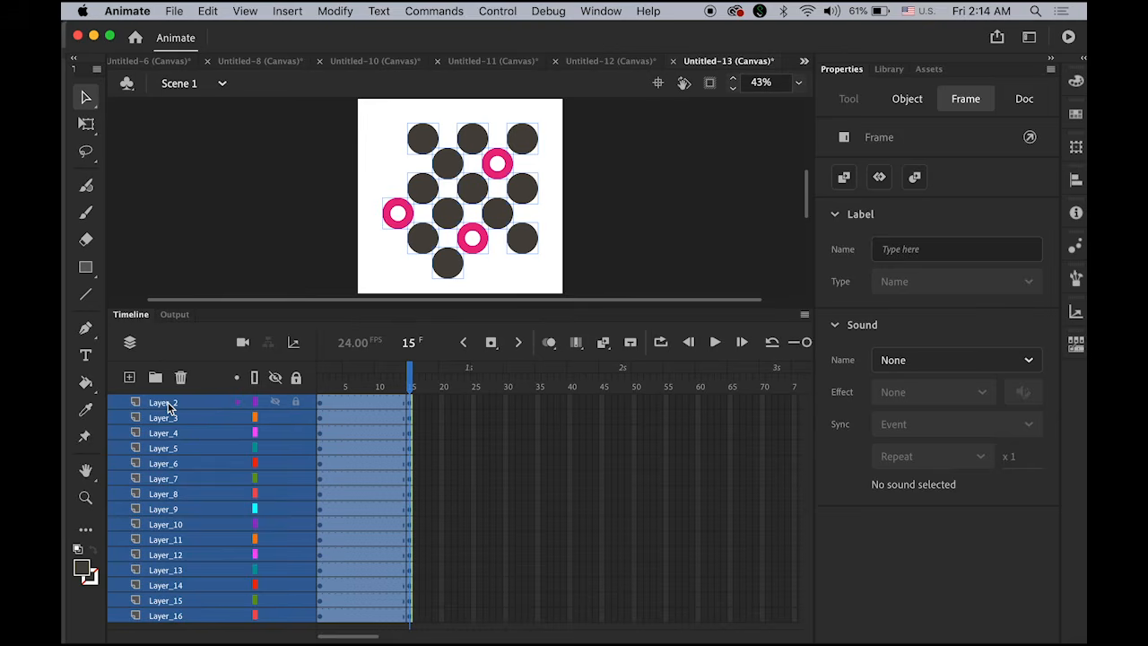
pyautogui.rightClick(361, 465)
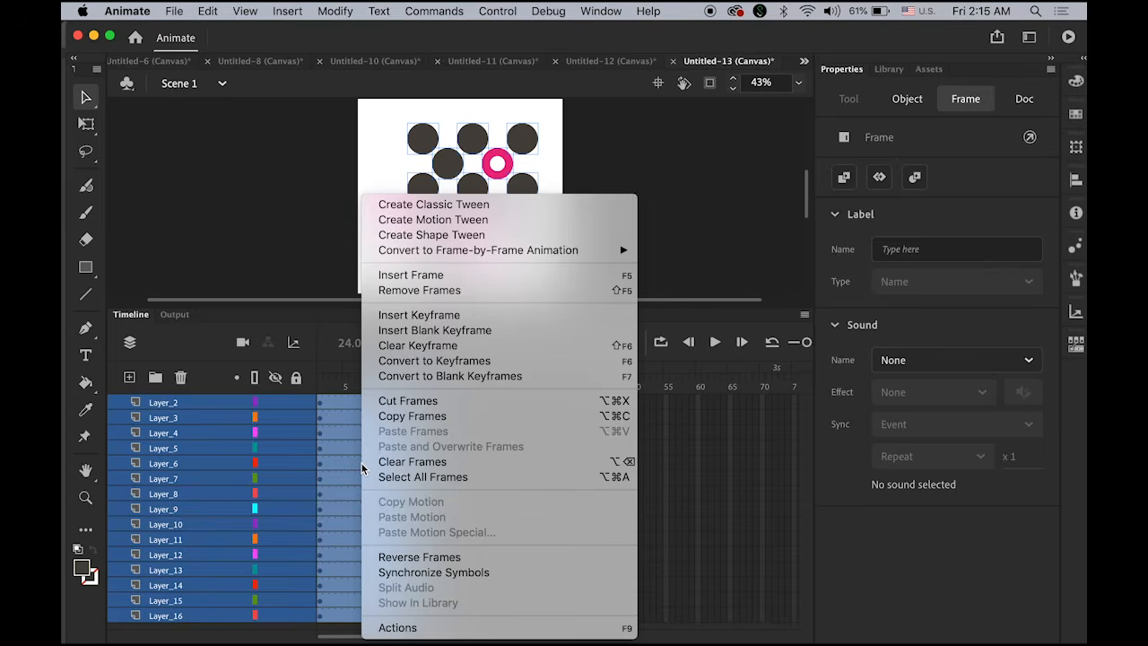
pyautogui.click(459, 205)
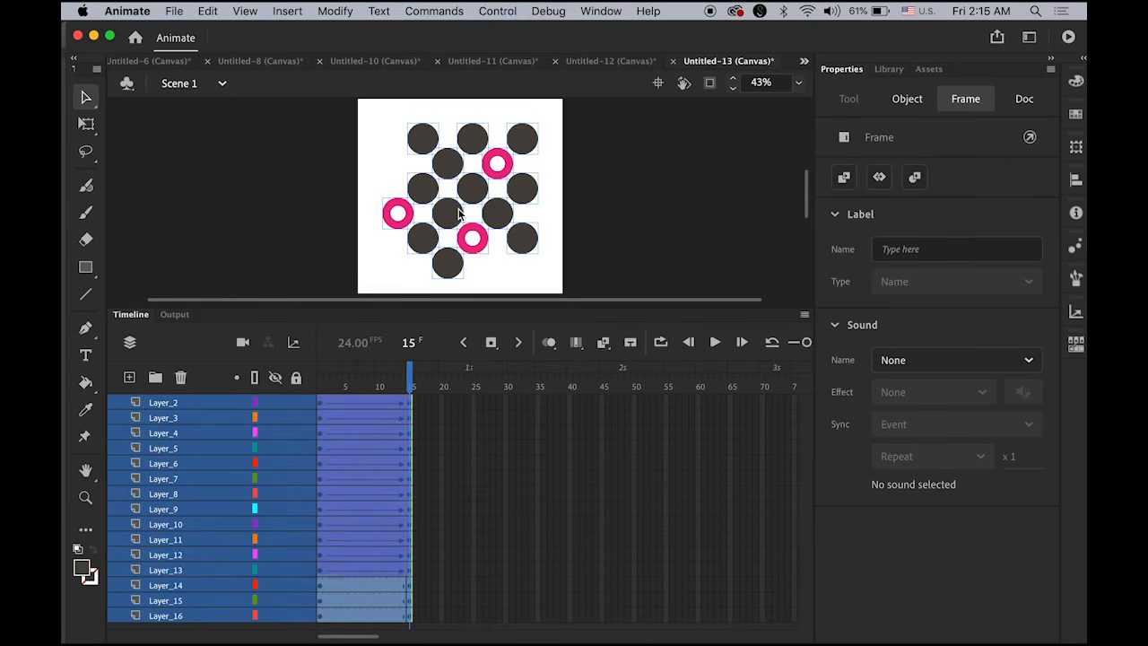
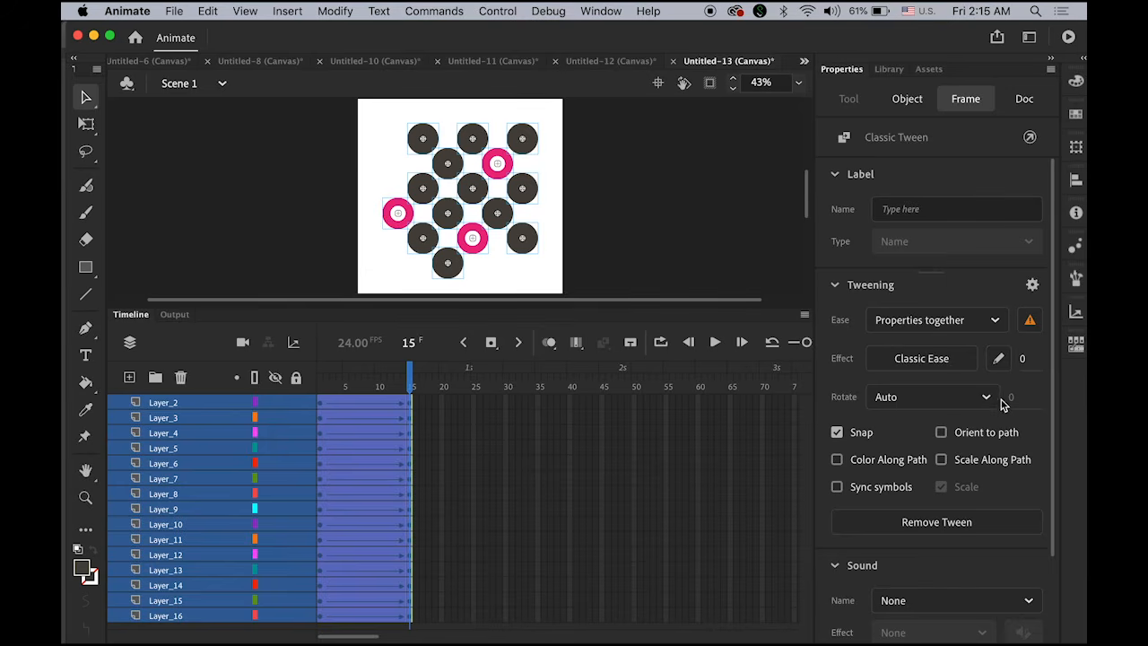
# - Set the ease of all the selected classic tweens to 100 for a Classic Ease-Out
pyautogui.click(1022, 358)
pyautogui.write('46')
pyautogui.moveTo(1076, 361); pyautogui.dragTo(1112, 361)
pyautogui.moveTo(1025, 364); pyautogui.dragTo(1086, 360)
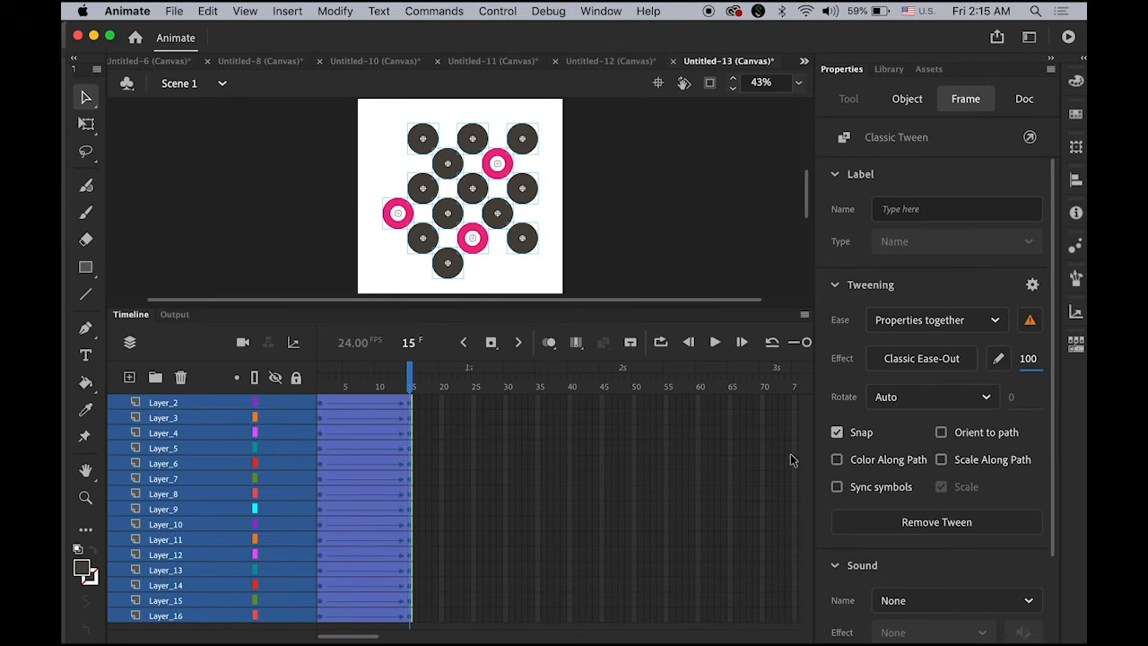
pyautogui.click(705, 250)
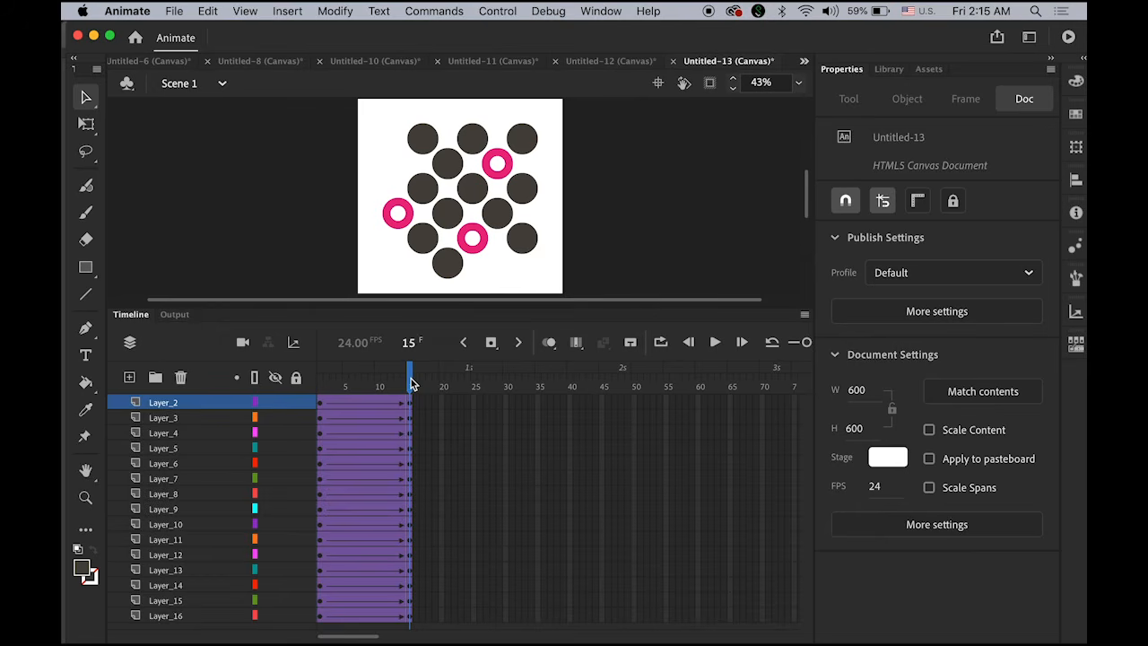
# - At frame 1, move the top row of circles, the upper ring and the two outer right circles off the white stage
pyautogui.moveTo(412, 383); pyautogui.dragTo(317, 379)
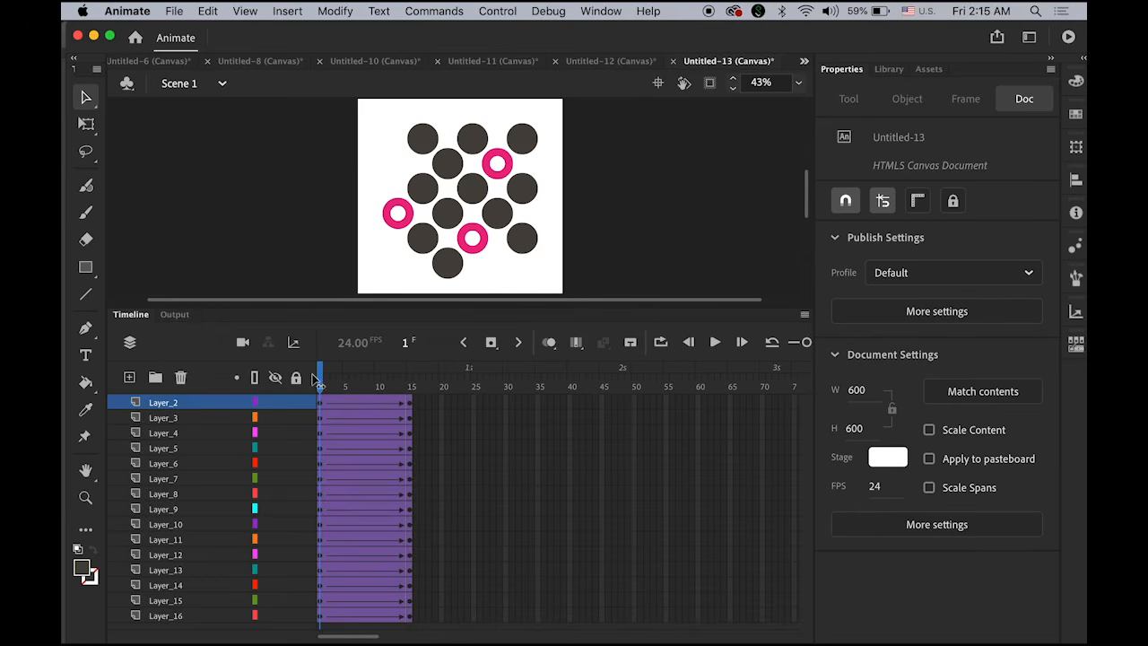
pyautogui.press('super+a')
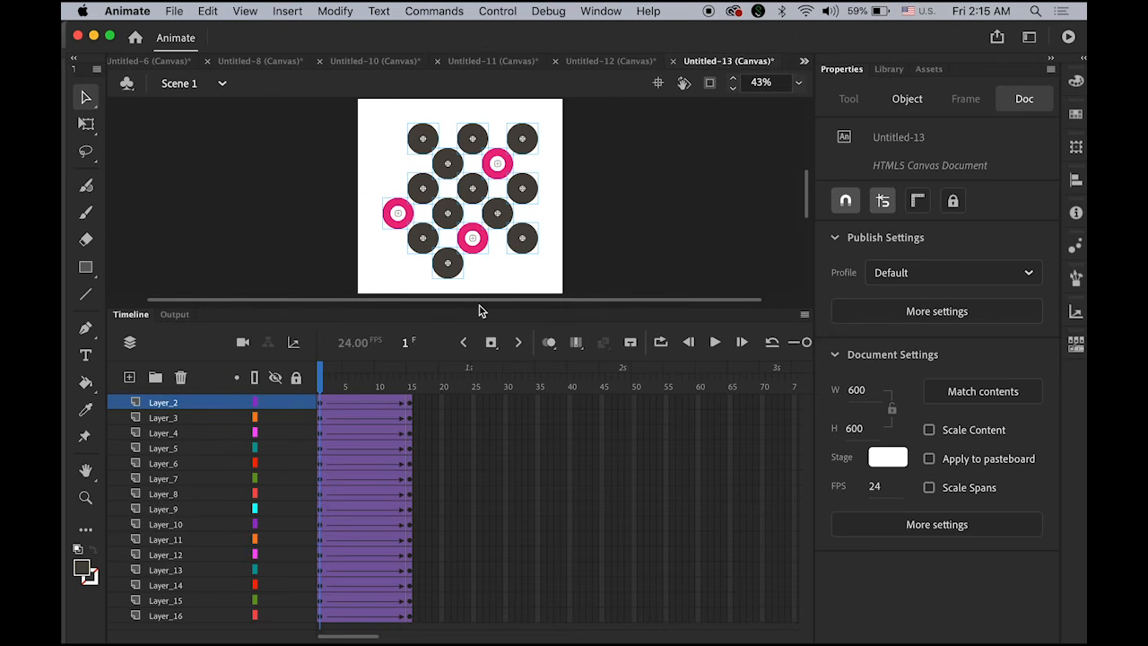
pyautogui.moveTo(480, 309); pyautogui.dragTo(483, 437)
pyautogui.scroll(3, 492, 242)
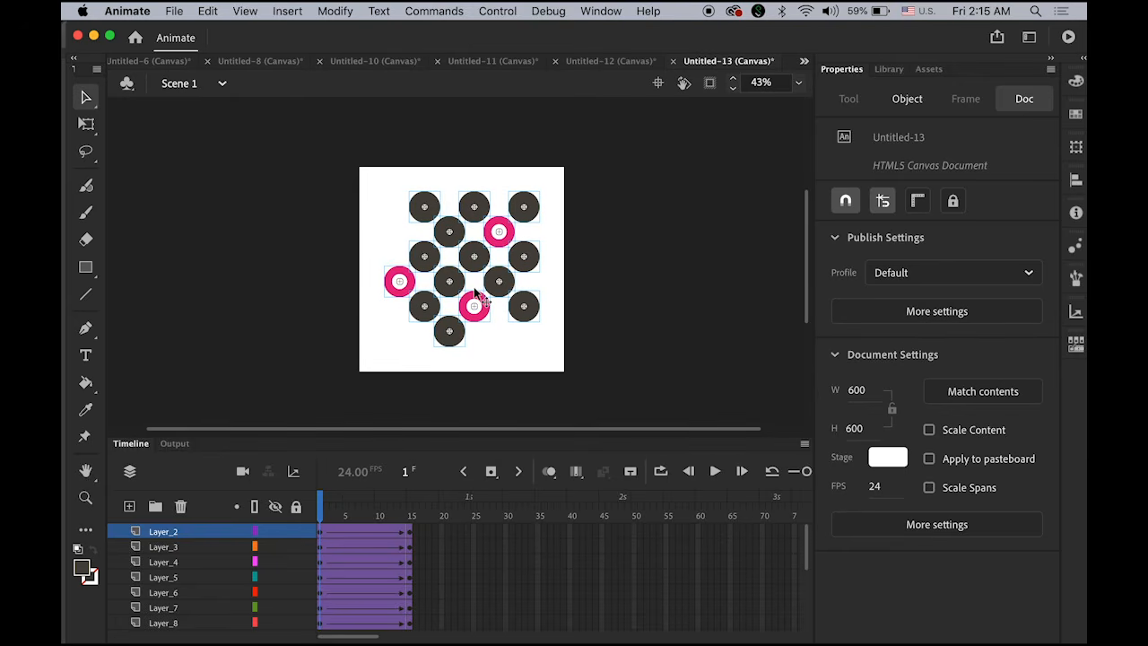
pyautogui.keyDown('alt'); pyautogui.click(458, 286); pyautogui.keyUp('alt')
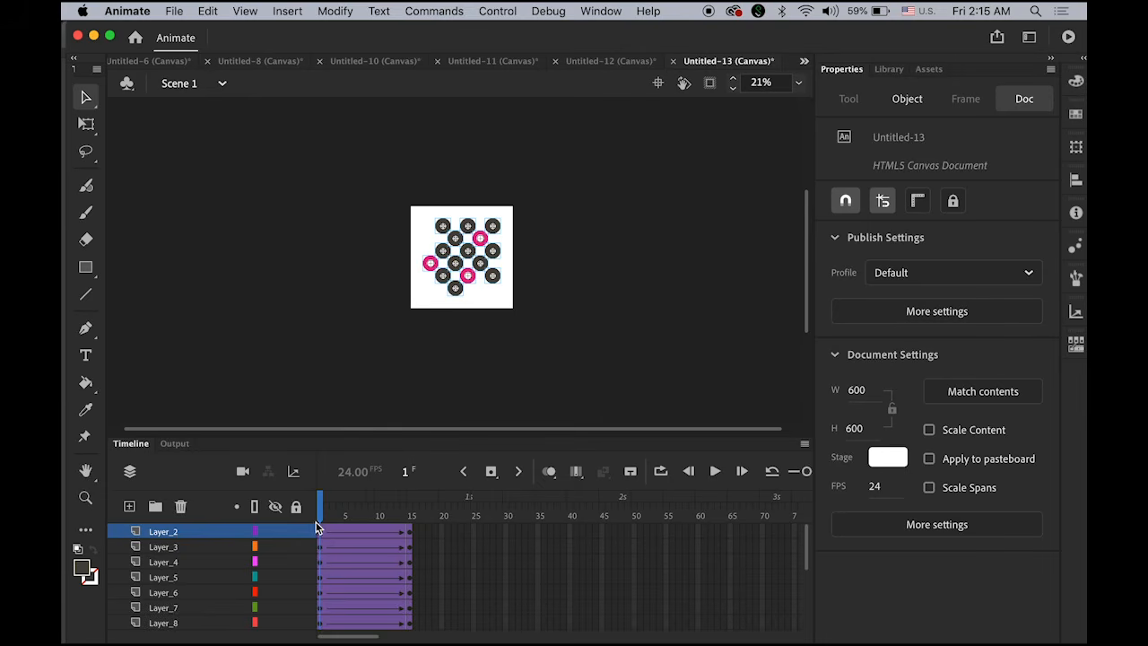
pyautogui.moveTo(319, 512)
pyautogui.mouseDown()
pyautogui.moveTo(331, 513)
pyautogui.moveTo(319, 512)
pyautogui.mouseUp()
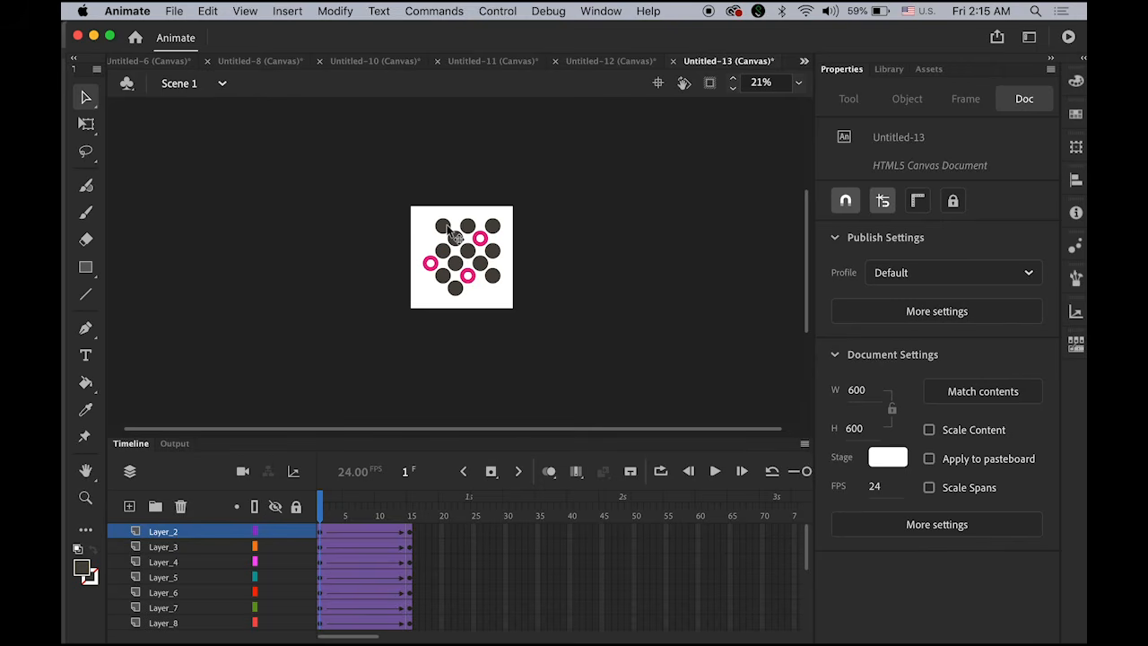
pyautogui.moveTo(448, 231); pyautogui.dragTo(434, 183)
pyautogui.moveTo(474, 230); pyautogui.dragTo(475, 183)
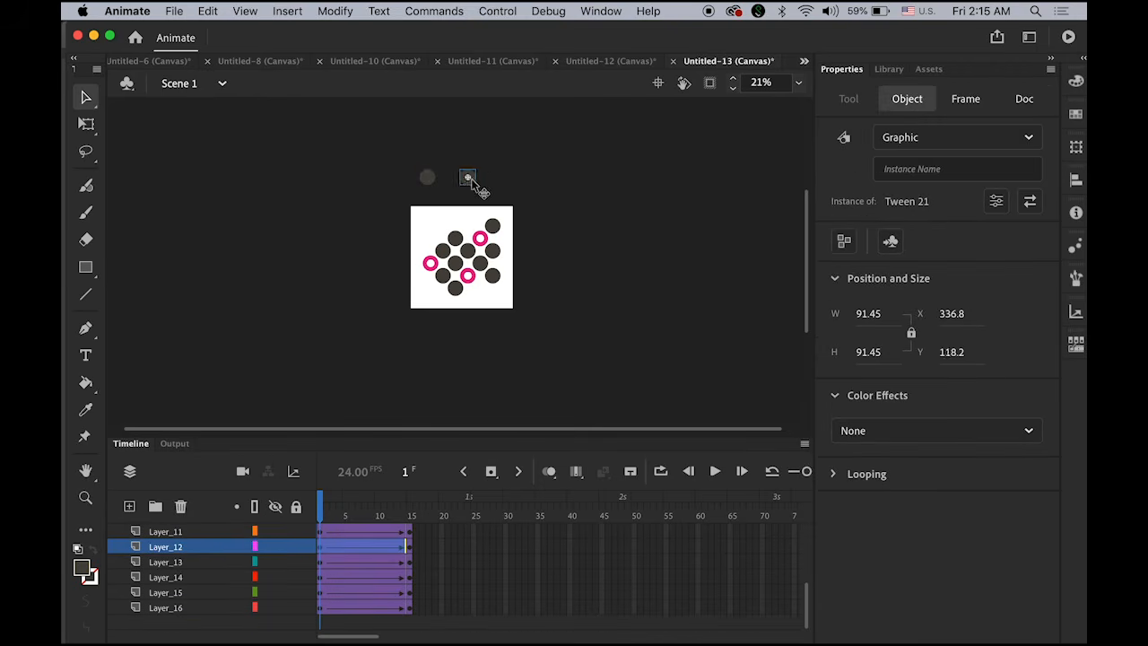
pyautogui.moveTo(495, 227); pyautogui.dragTo(589, 152)
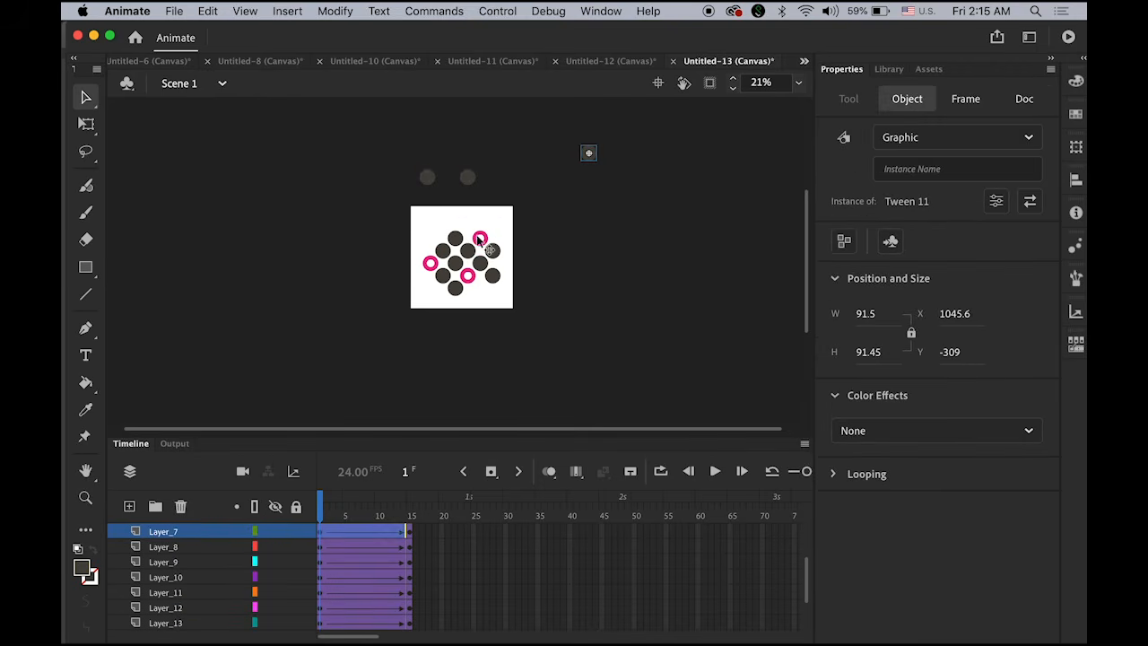
pyautogui.moveTo(480, 240); pyautogui.dragTo(499, 190)
pyautogui.click(492, 250)
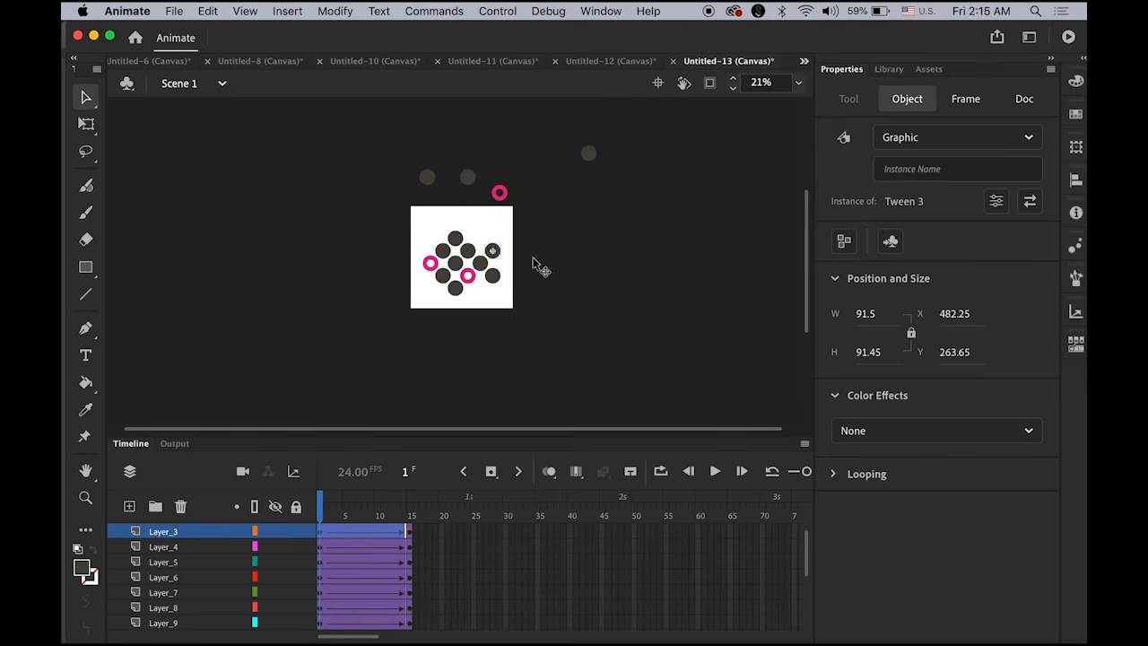
pyautogui.moveTo(532, 257); pyautogui.dragTo(536, 300)
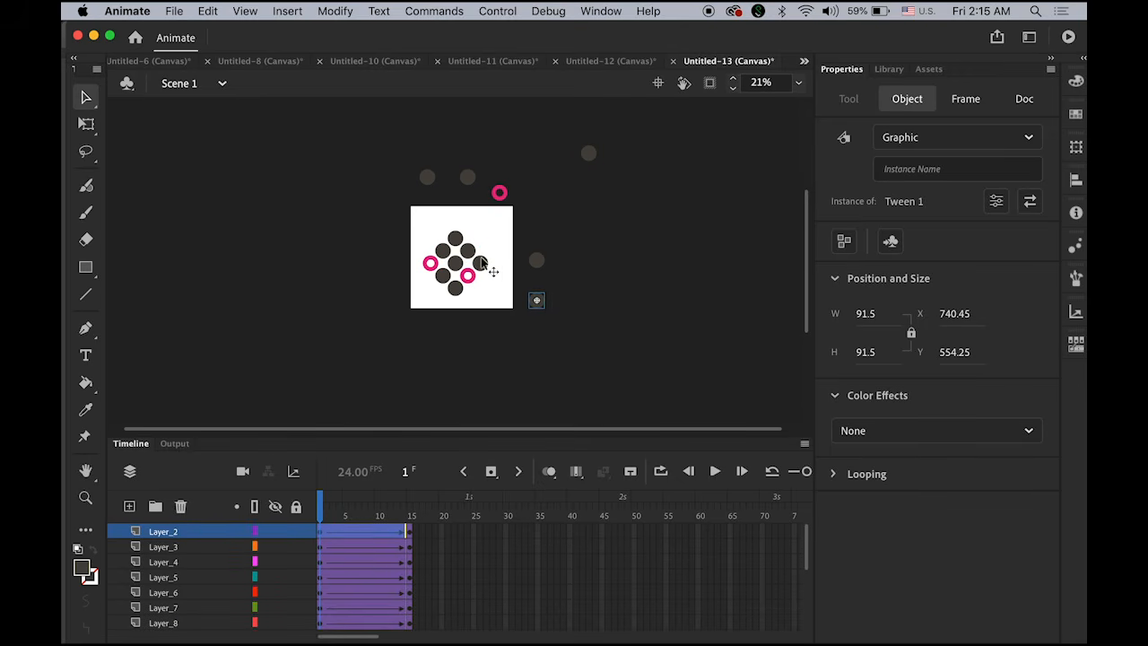
# - Scatter the remaining circles and the other two rings outside the stage at frame 1, leaving the stage empty
pyautogui.moveTo(484, 262); pyautogui.dragTo(585, 239)
pyautogui.moveTo(470, 253); pyautogui.dragTo(505, 329)
pyautogui.moveTo(468, 275); pyautogui.dragTo(405, 356)
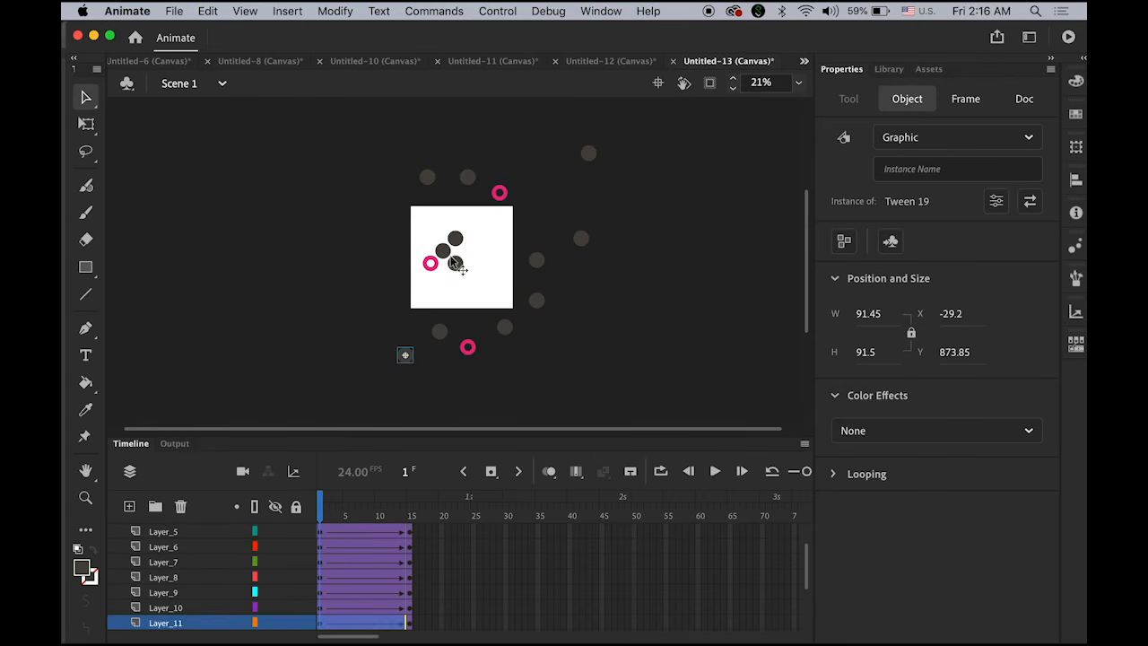
pyautogui.moveTo(430, 263); pyautogui.dragTo(384, 258)
pyautogui.click(440, 253)
pyautogui.moveTo(459, 273); pyautogui.dragTo(333, 272)
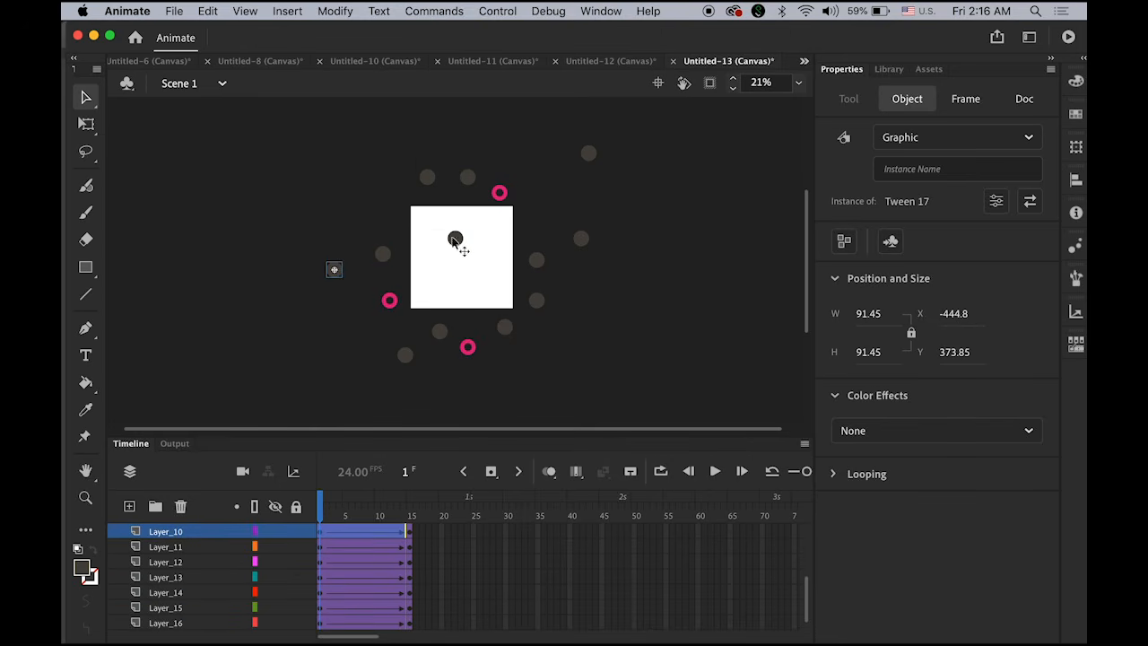
pyautogui.moveTo(455, 240); pyautogui.dragTo(383, 213)
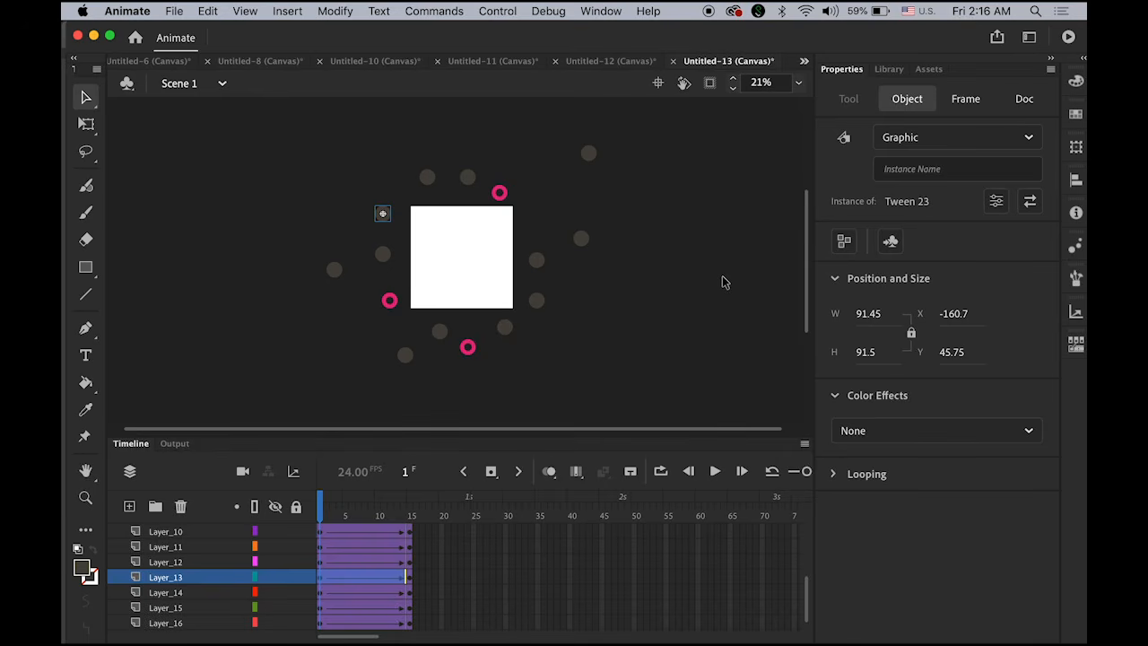
# - Play the particle animation, fit the stage in the view, and replay it
pyautogui.click(725, 283)
pyautogui.press('Return')
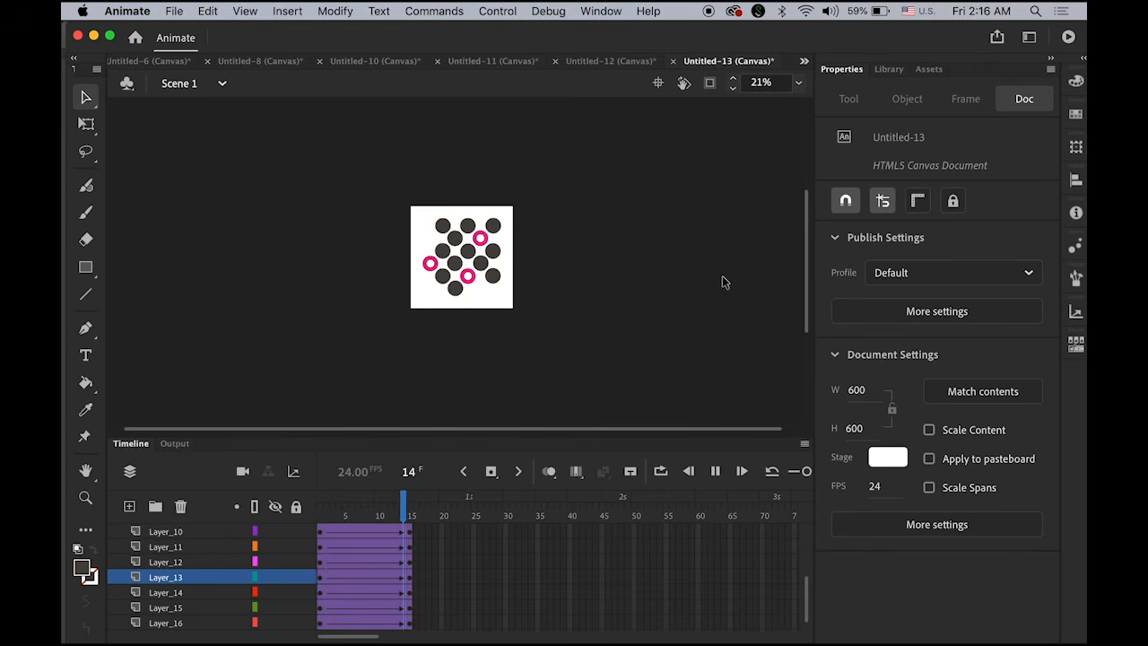
pyautogui.press('Return')
pyautogui.doubleClick(87, 471)
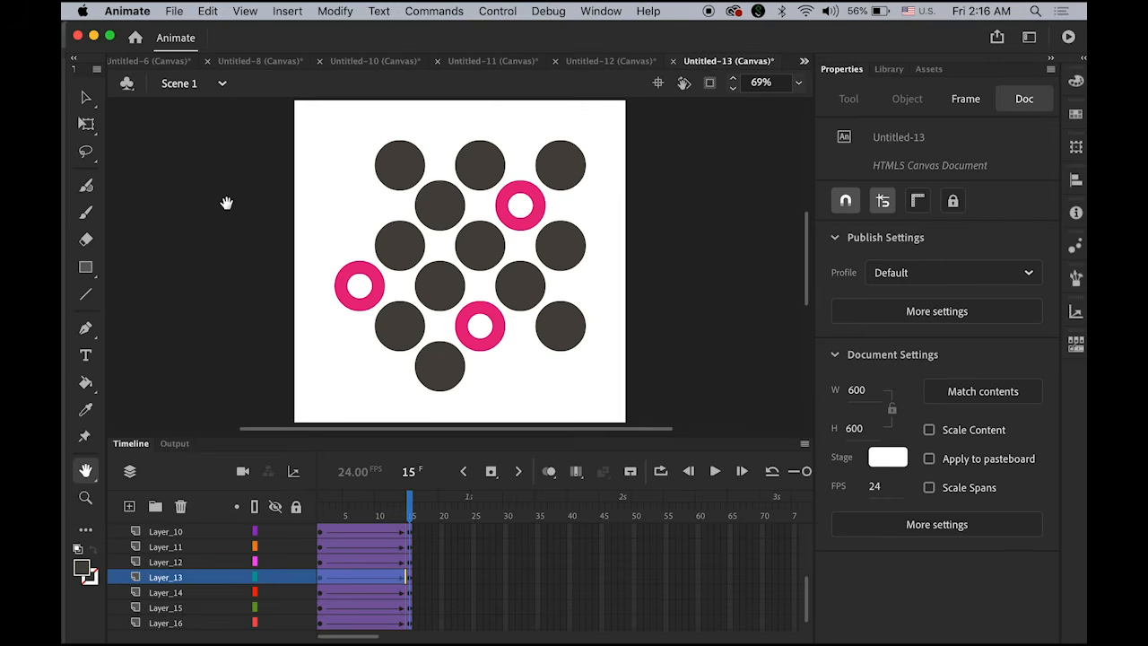
pyautogui.press('Return')
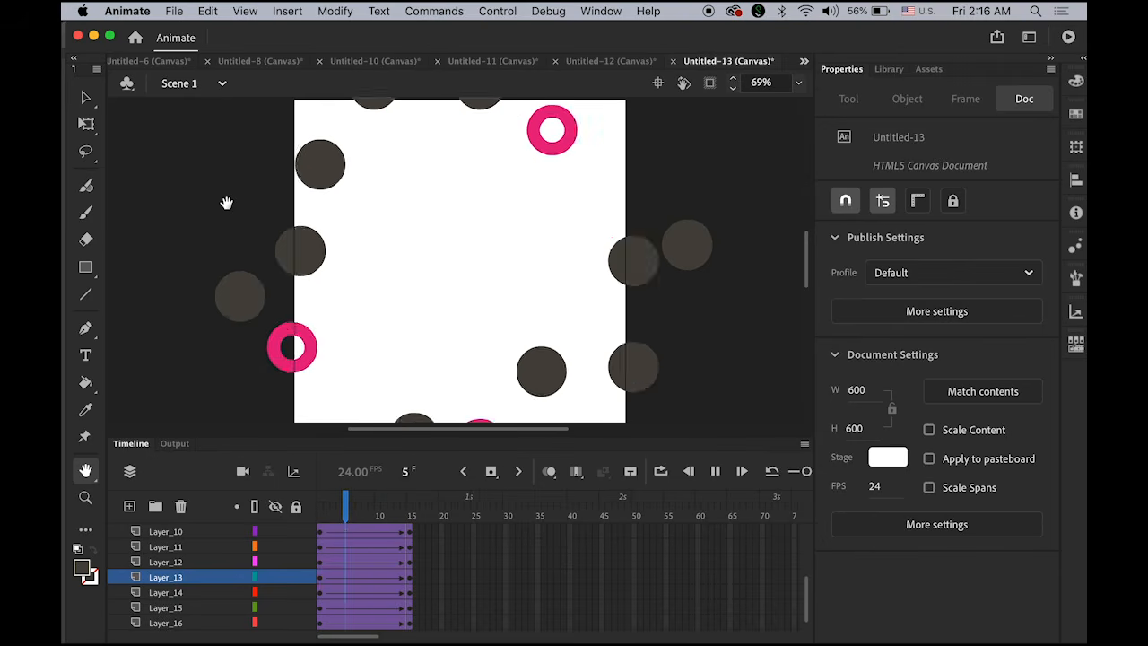
pyautogui.press('Return')
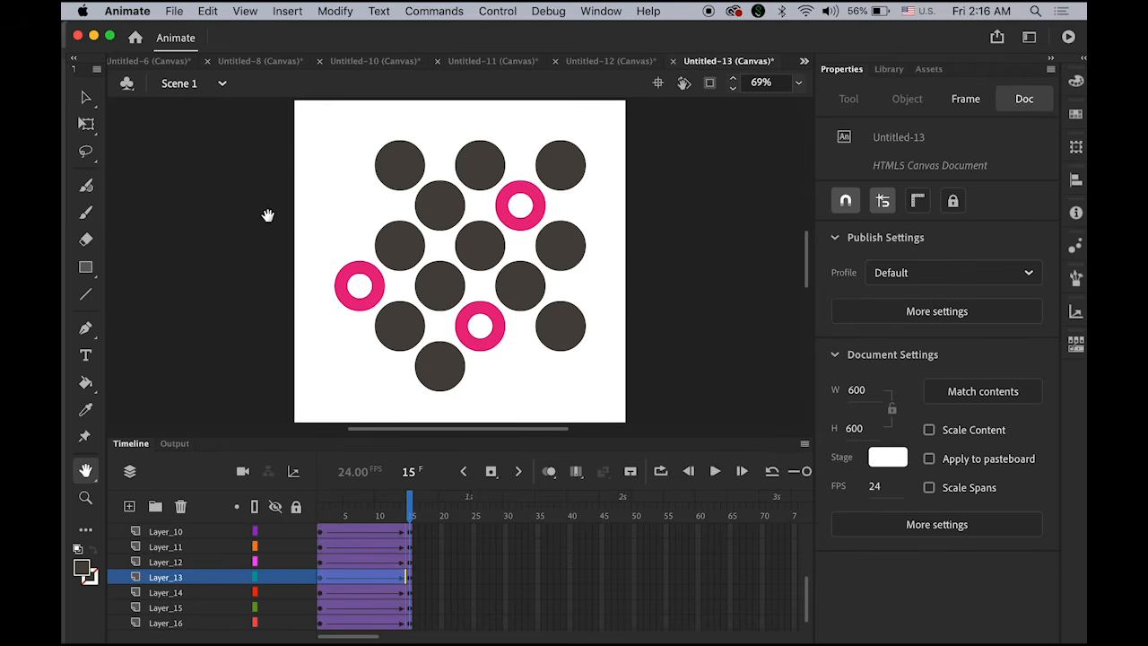
# - Copy all the assembled circles and rings on the stage at frame 15
pyautogui.moveTo(812, 598); pyautogui.dragTo(811, 529)
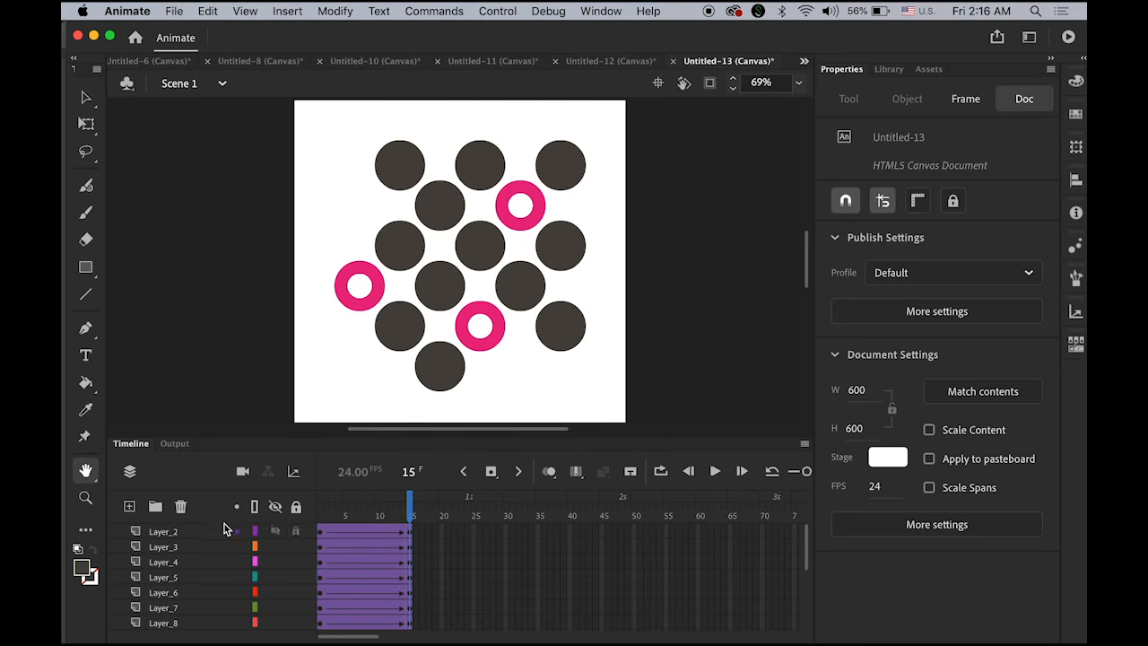
pyautogui.click(166, 532)
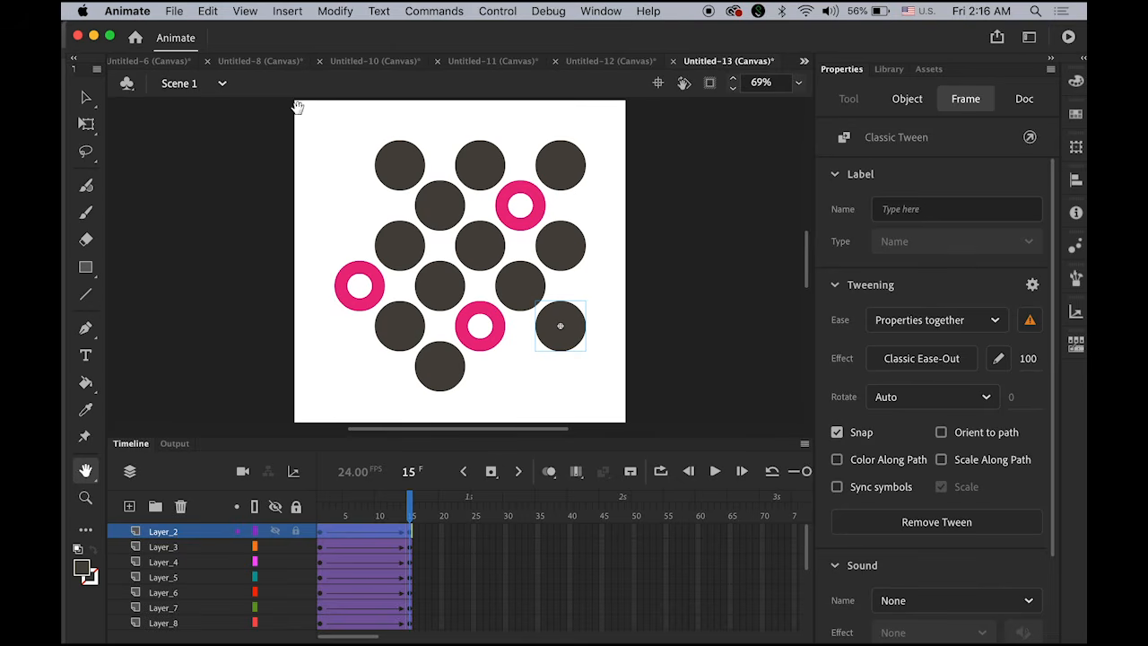
pyautogui.click(86, 97)
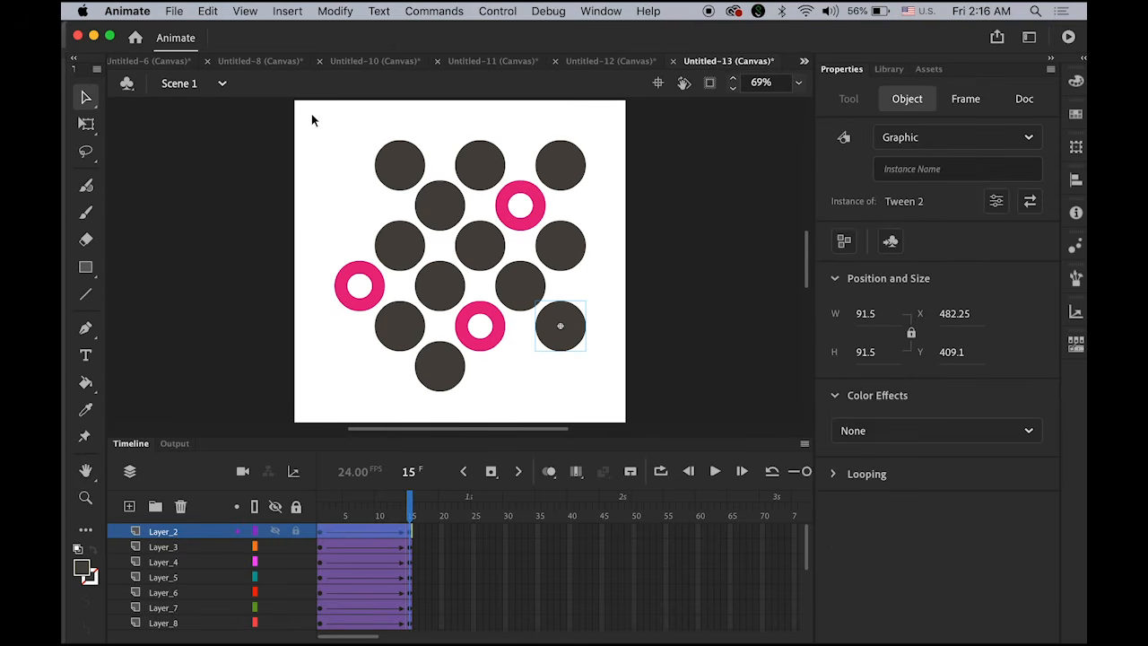
pyautogui.moveTo(267, 103); pyautogui.dragTo(666, 406)
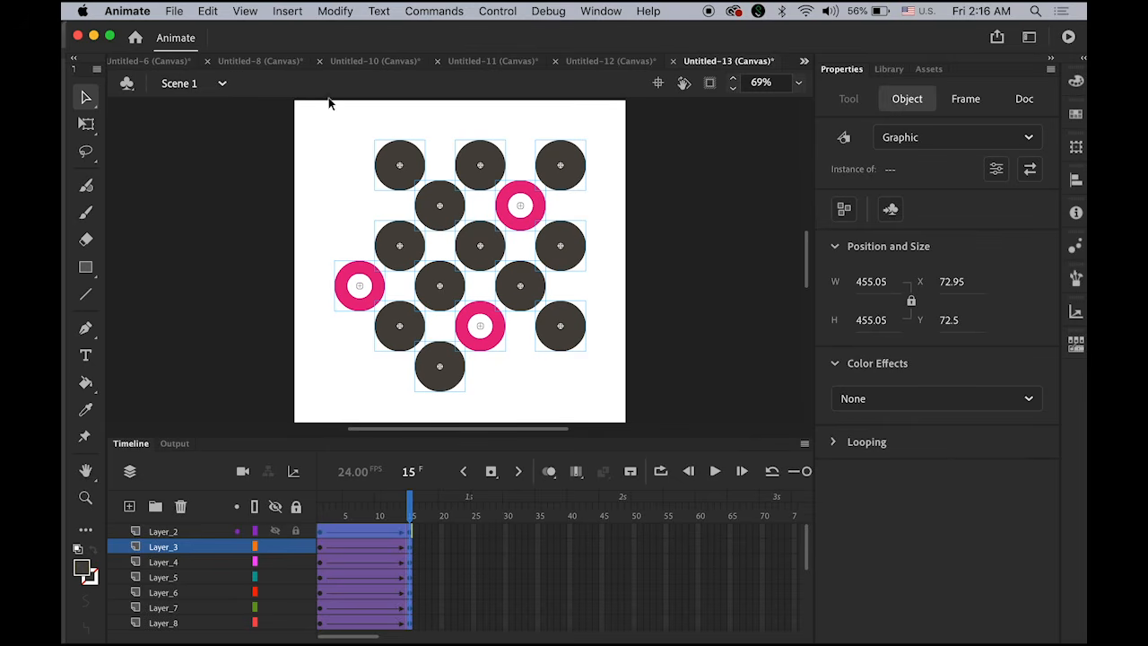
pyautogui.click(207, 11)
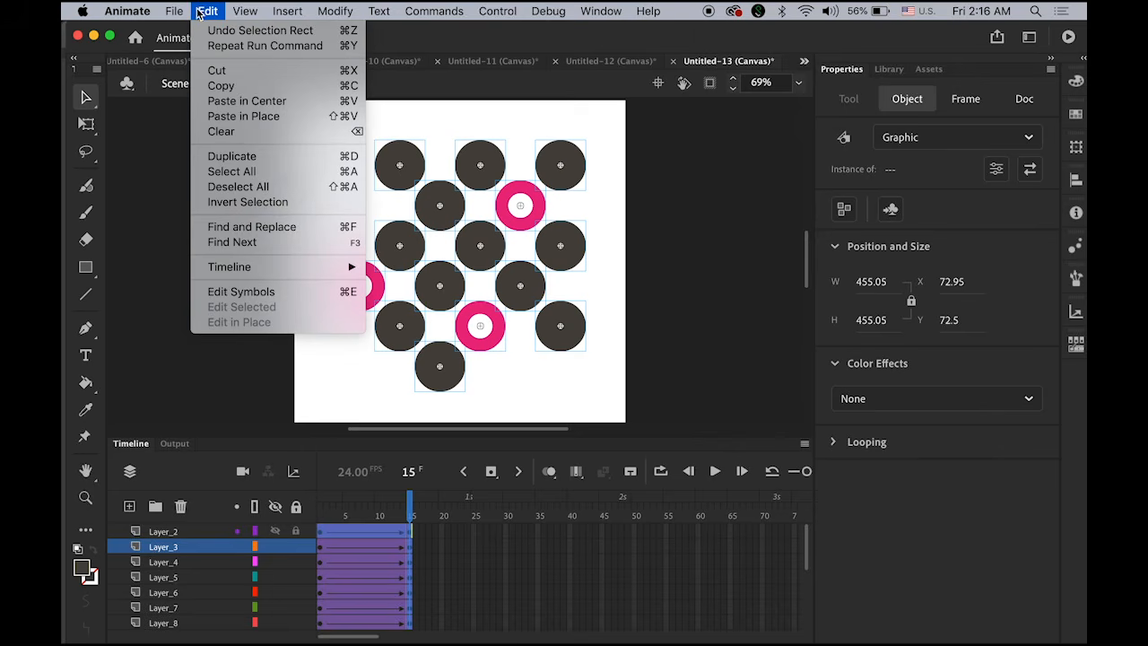
pyautogui.click(225, 85)
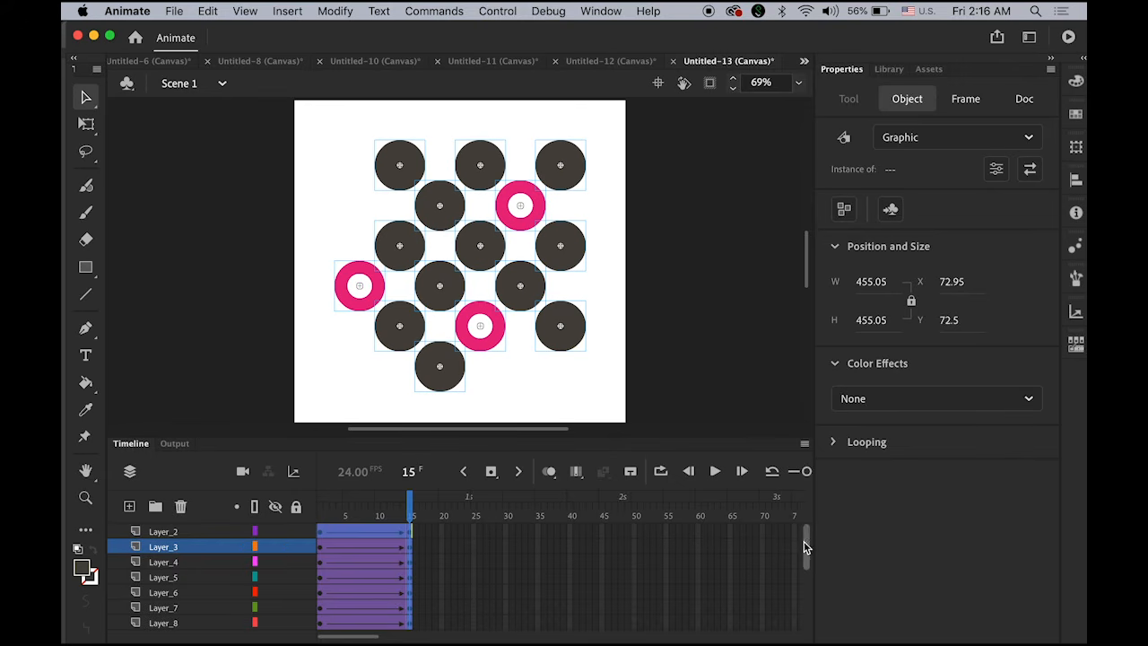
# - Add a new layer above Layer_2, insert a keyframe at frame 15, and paste the copied logo in place
pyautogui.click(196, 532)
pyautogui.click(129, 507)
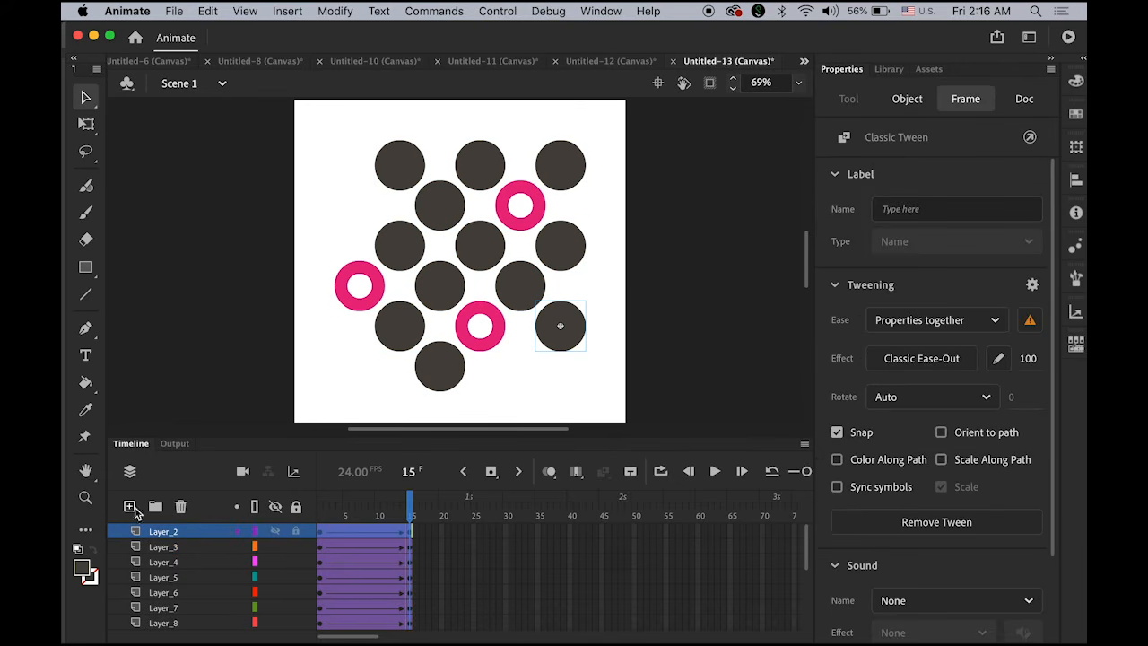
pyautogui.click(409, 532)
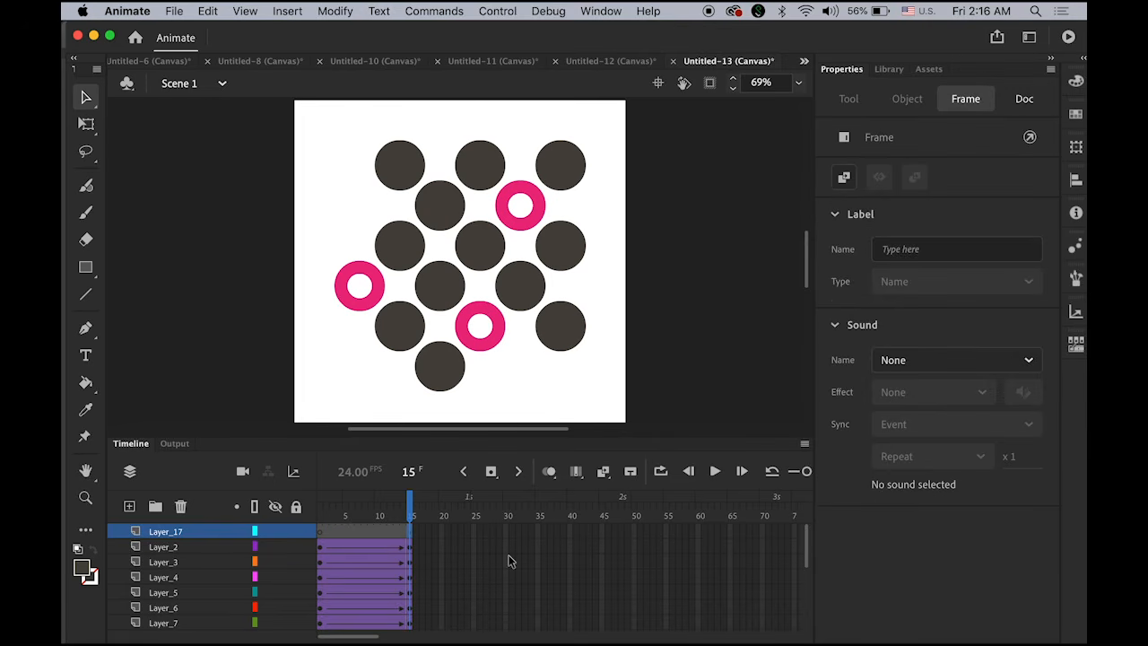
pyautogui.click(497, 475)
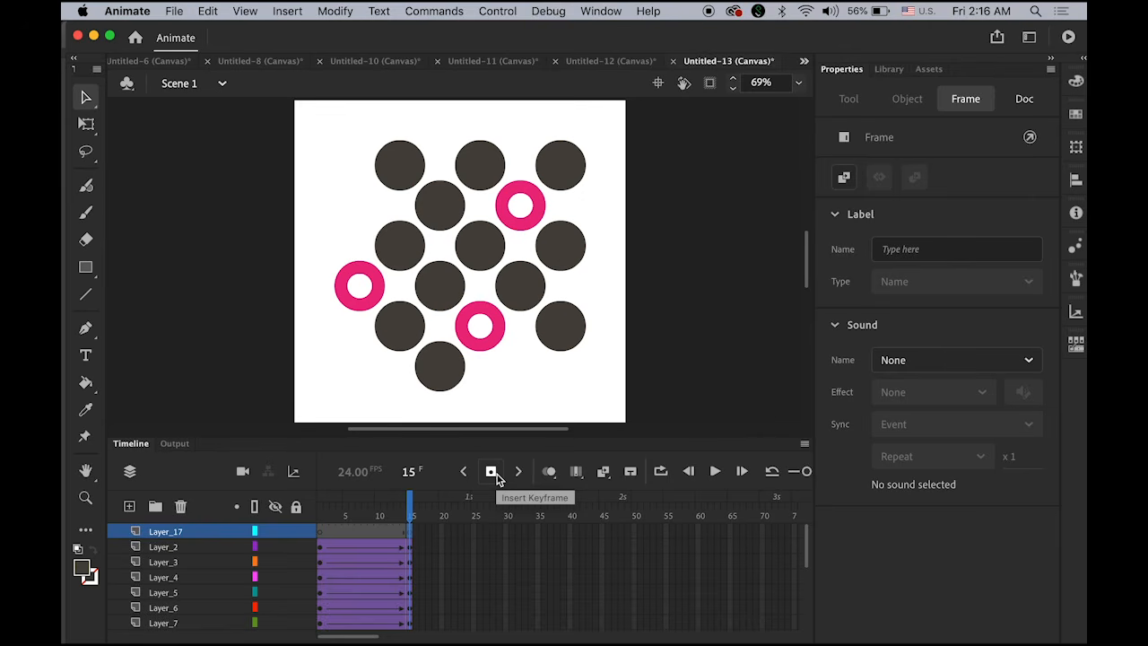
pyautogui.click(206, 10)
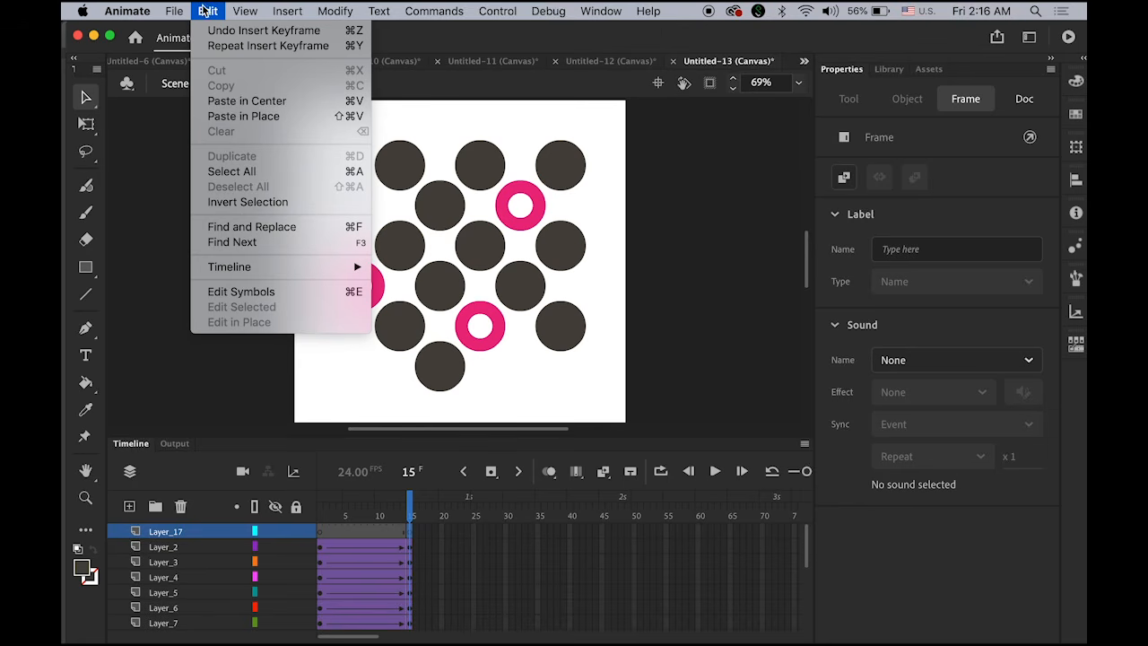
pyautogui.click(274, 116)
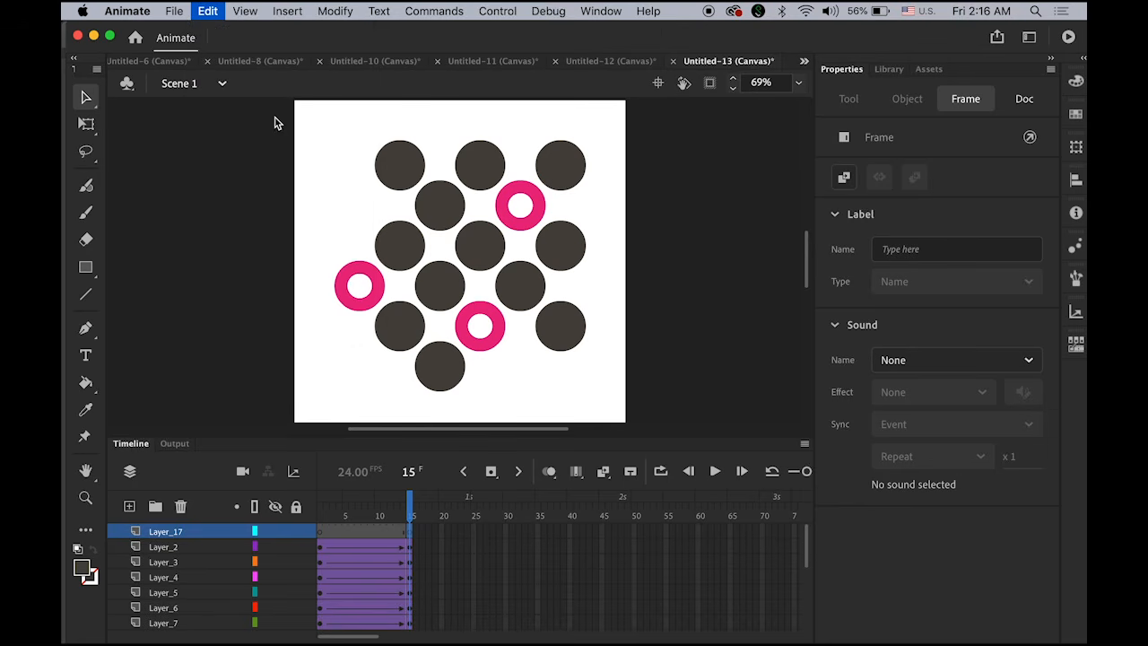
pyautogui.press('super+a')
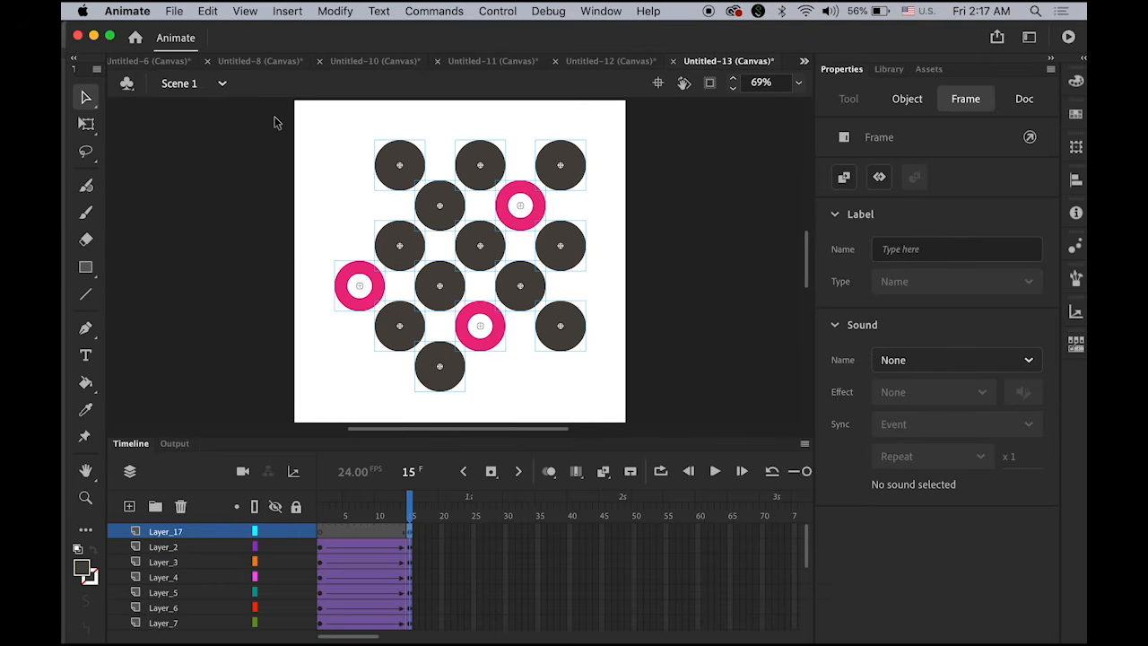
# - Insert a keyframe at frame 24 on Layer_17 and create a classic tween between frames 15 and 24
pyautogui.click(467, 533)
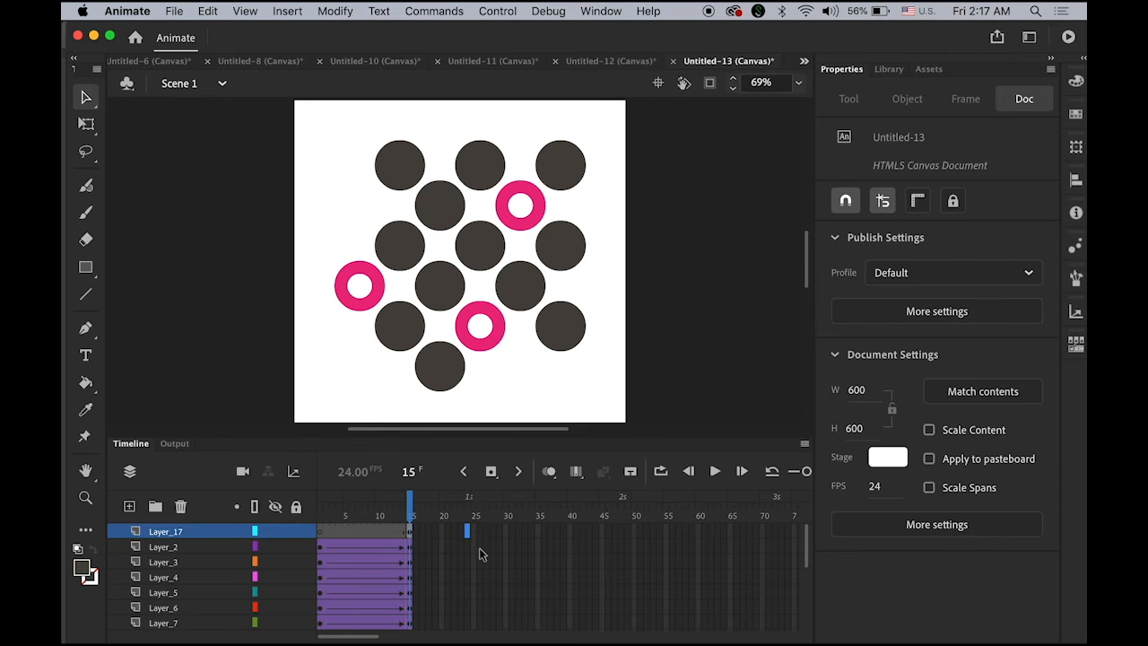
pyautogui.click(491, 472)
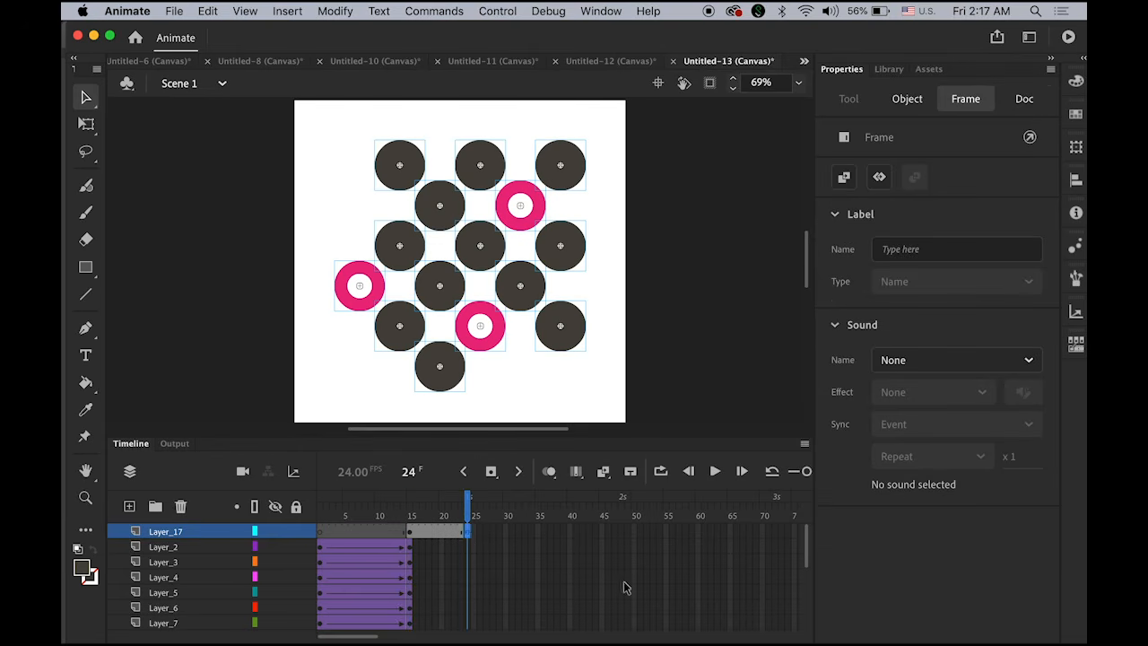
pyautogui.rightClick(437, 531)
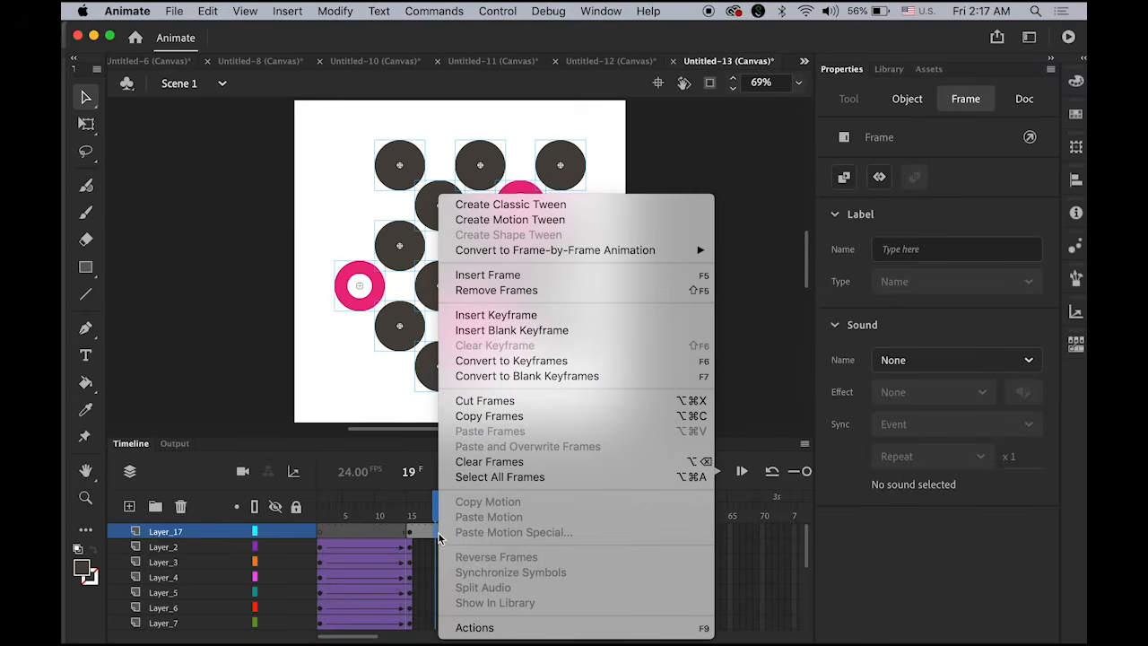
pyautogui.click(486, 204)
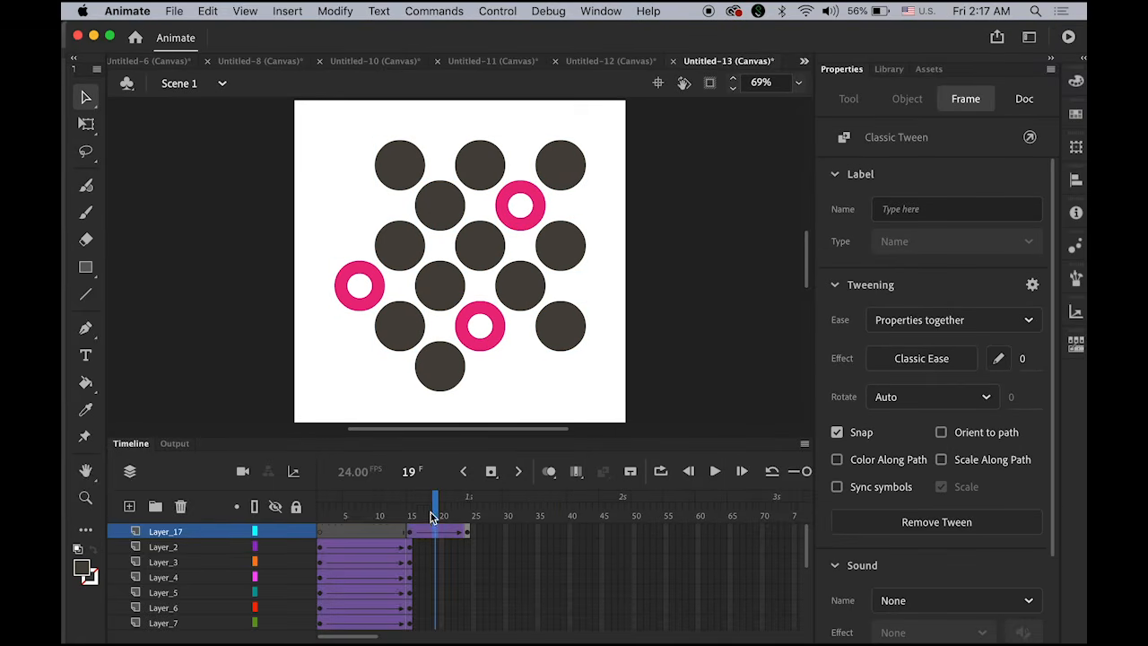
# - At frame 24, shrink the combined logo about its centre and rotate it 45° counterclockwise, to about 373 px wide and high overall
pyautogui.moveTo(435, 513); pyautogui.dragTo(475, 520)
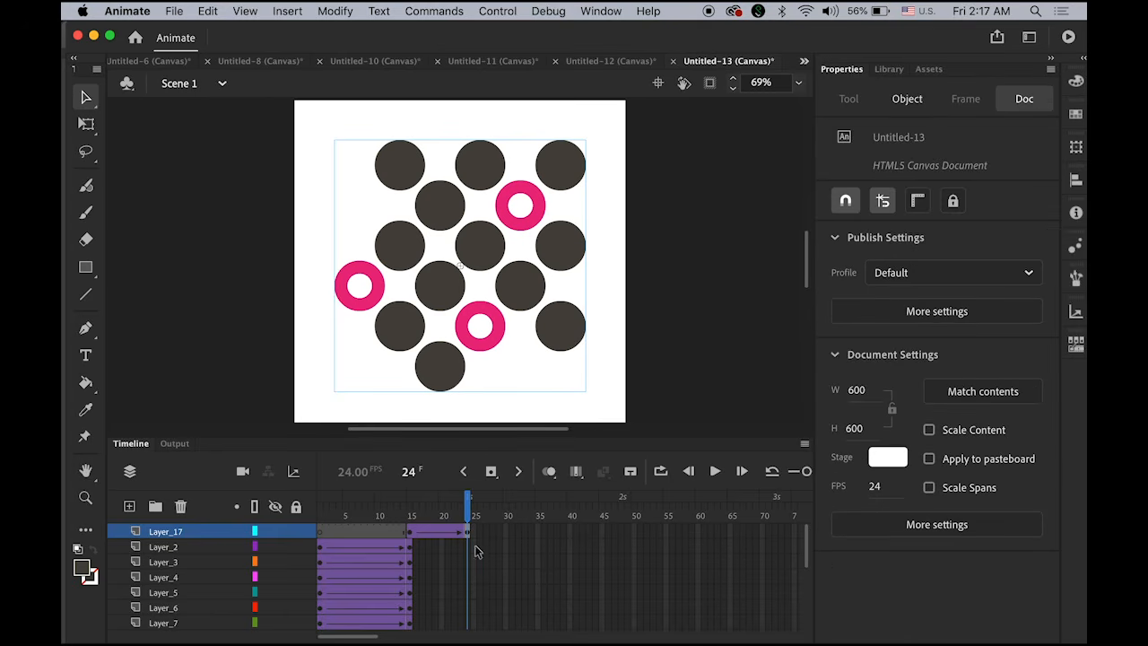
pyautogui.click(470, 534)
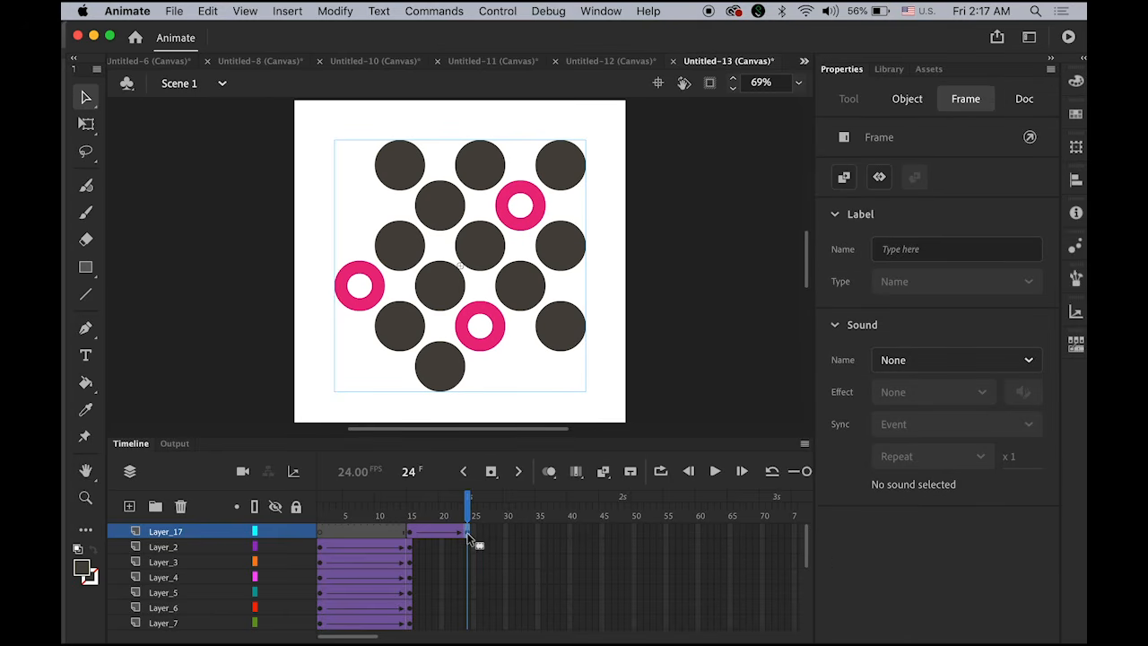
pyautogui.click(86, 123)
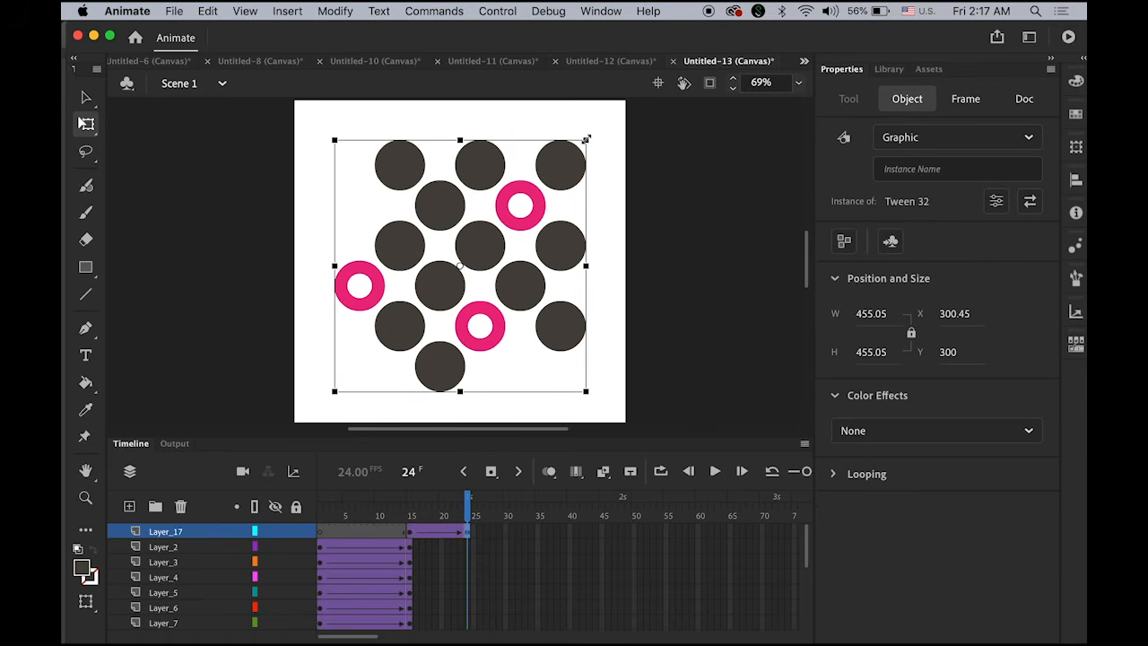
pyautogui.moveTo(586, 139); pyautogui.dragTo(487, 157)
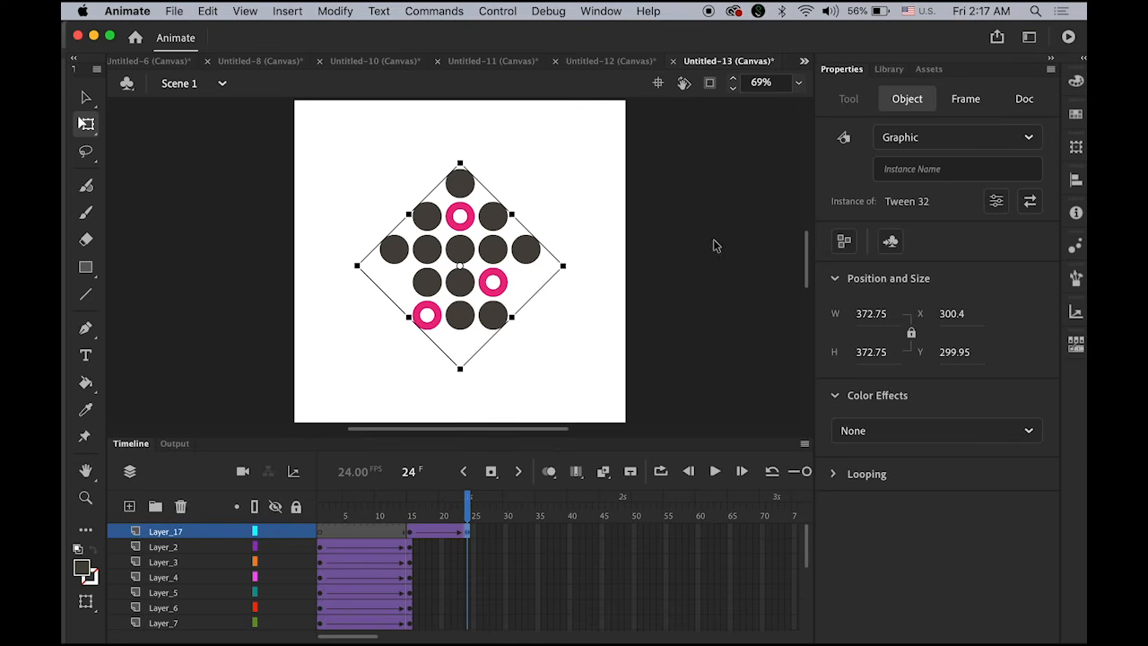
# - Deselect the logo and play the particle animation with the added rotation and shrink
pyautogui.click(85, 99)
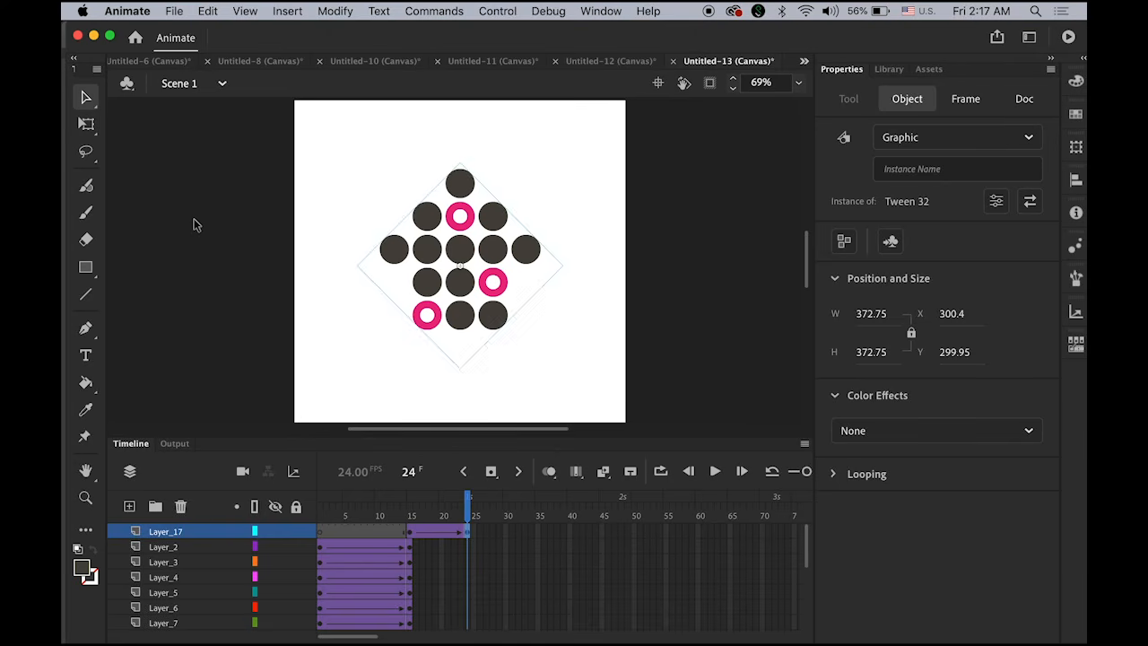
pyautogui.click(195, 224)
pyautogui.press('Return')
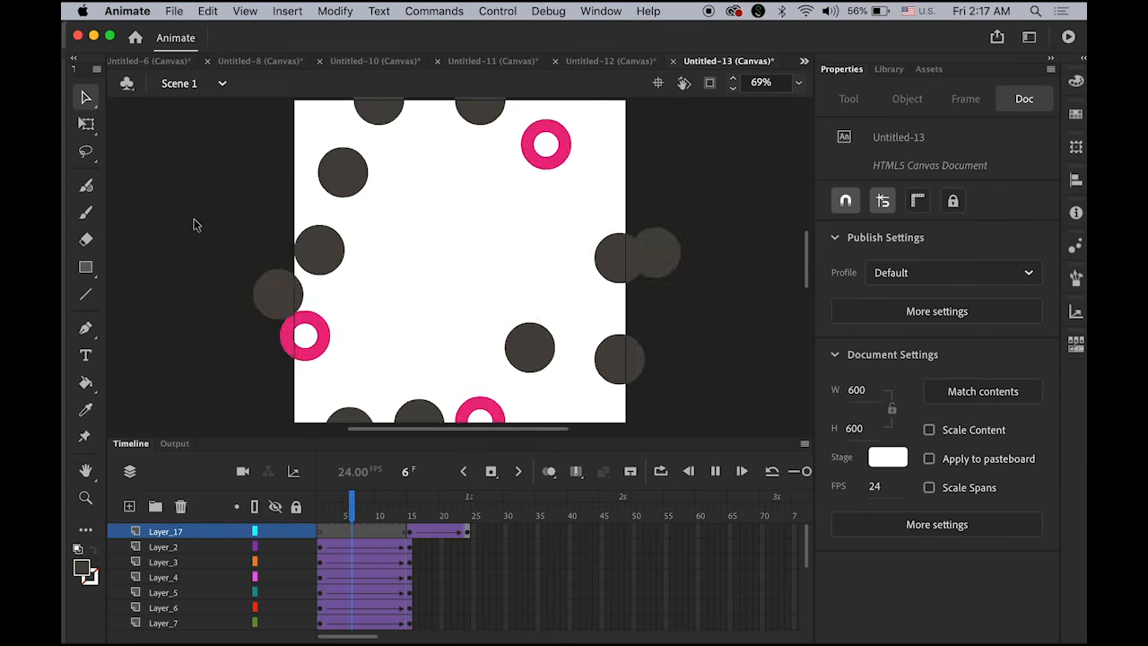